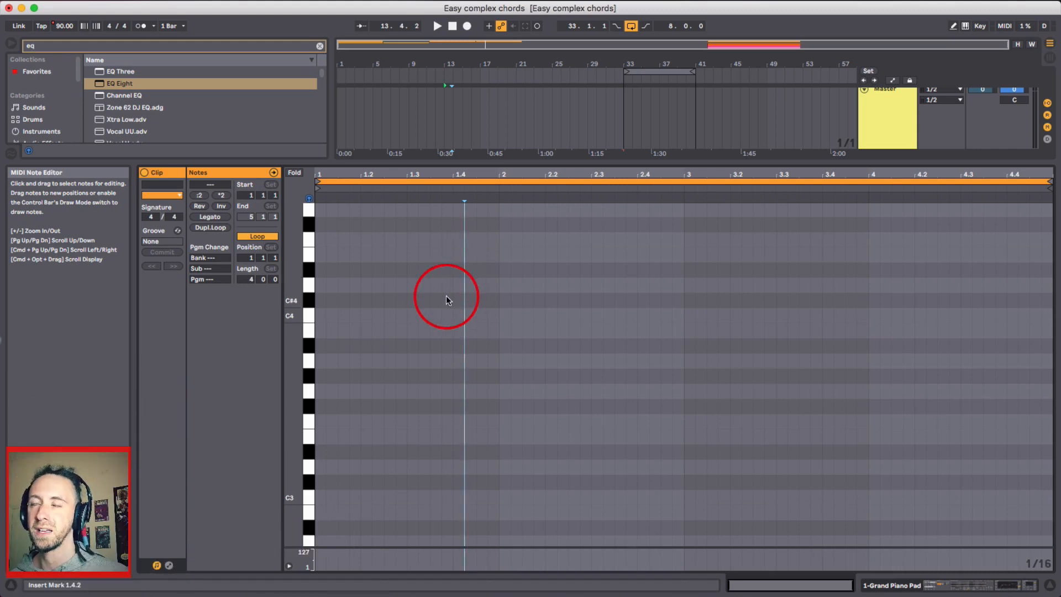
click(368, 302)
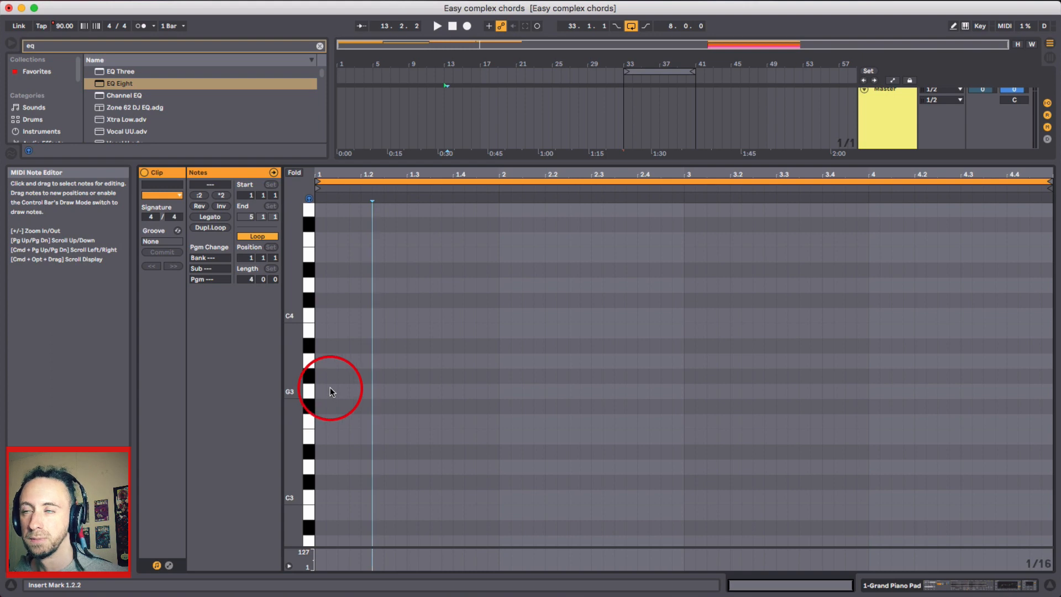
click(330, 387)
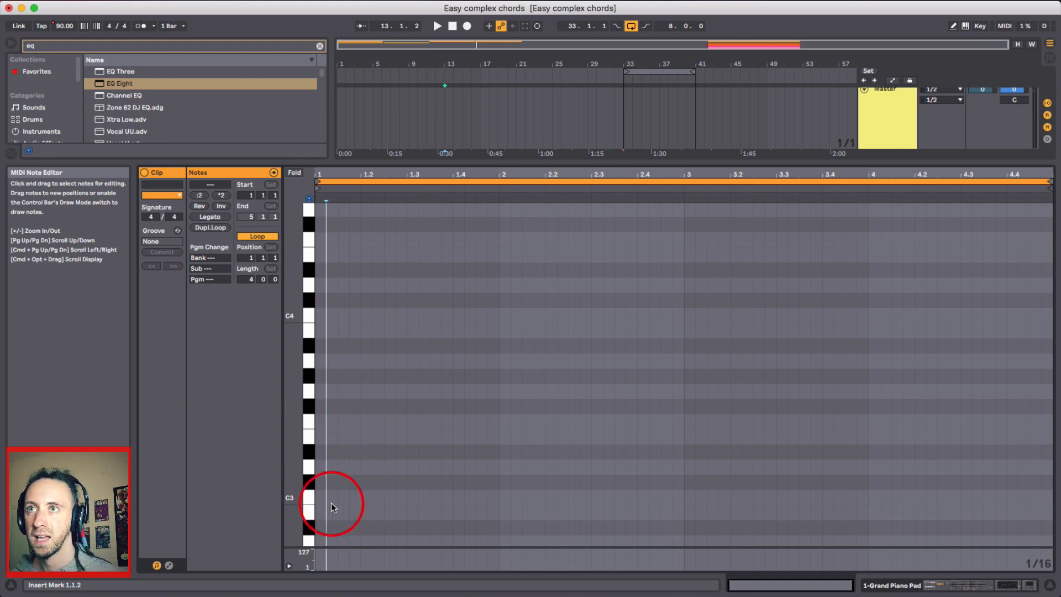
Step: Draw an ascending C major scale from C3 to C4 as consecutive sixteenth notes, starting at the beginning of the clip
key(b)
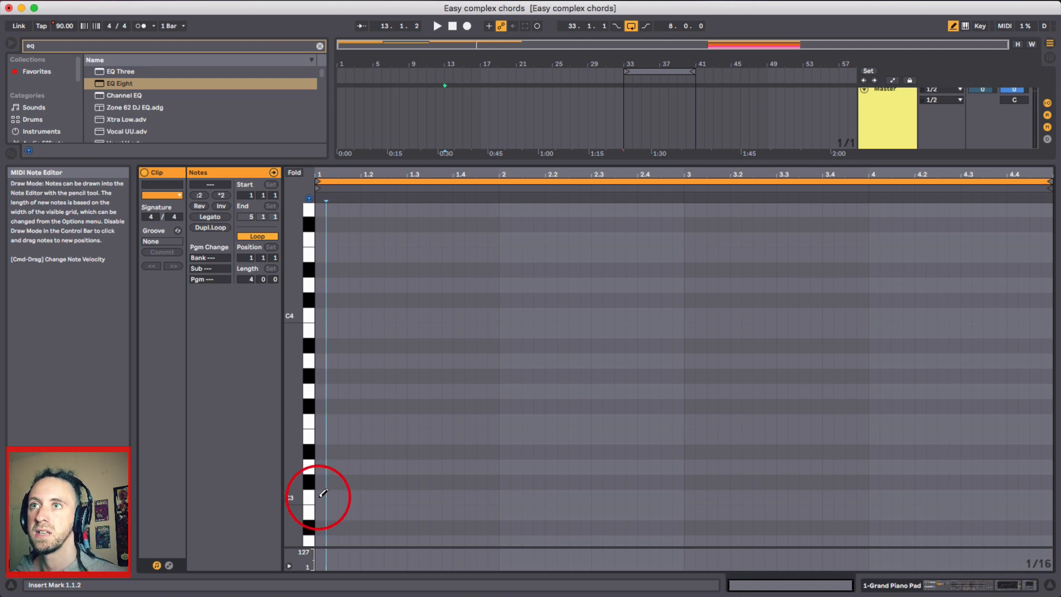
click(320, 497)
click(331, 467)
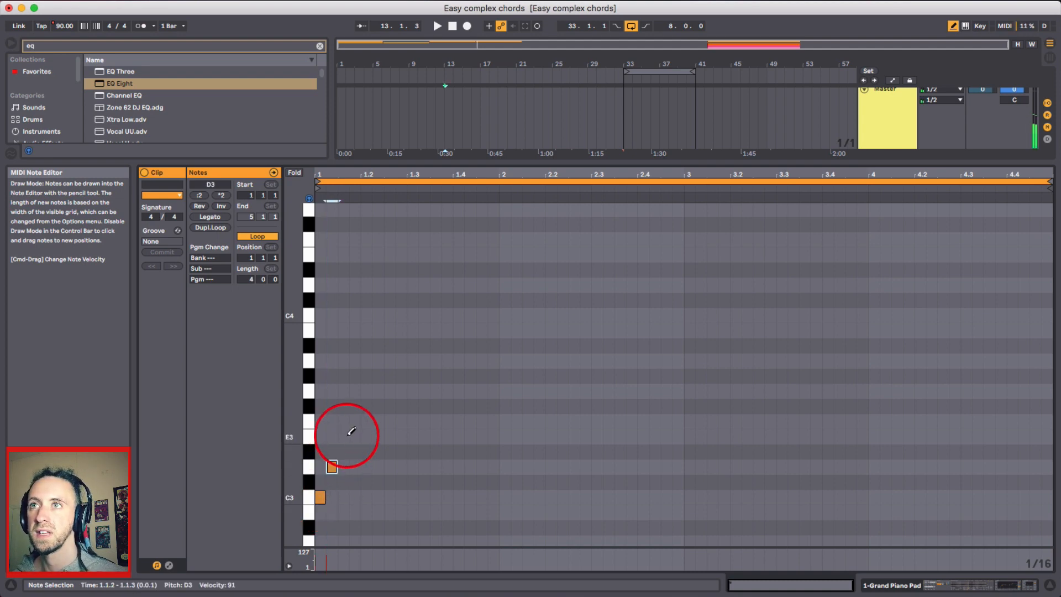
click(343, 436)
click(354, 421)
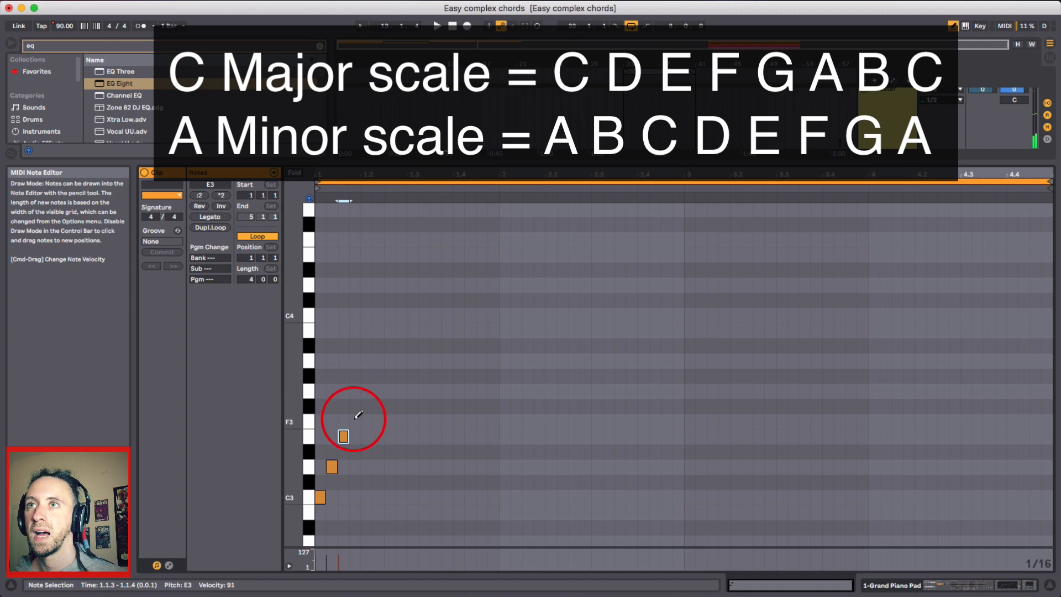
click(366, 391)
click(378, 361)
click(390, 330)
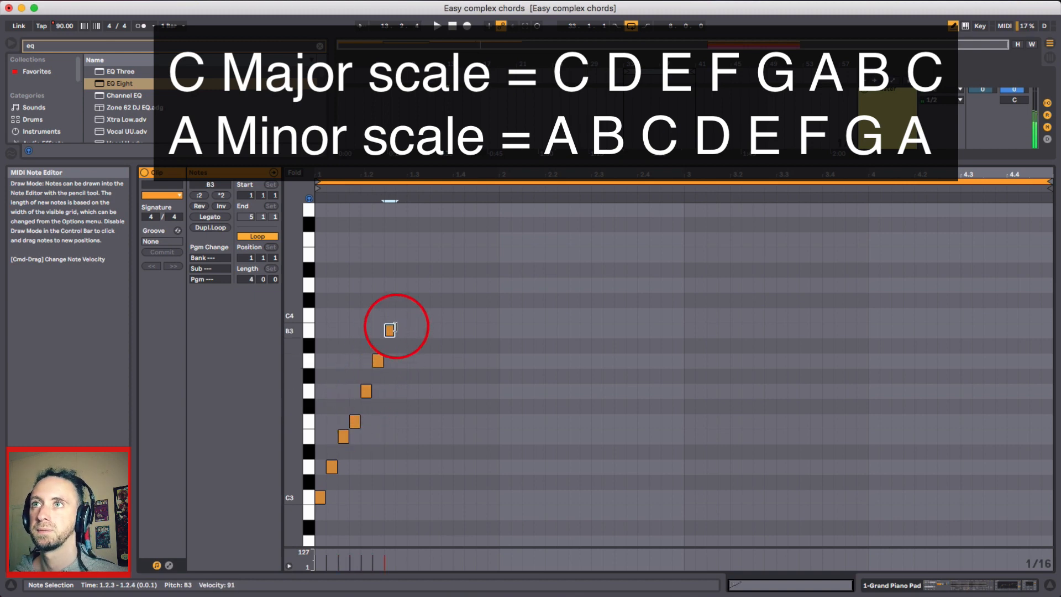
click(401, 315)
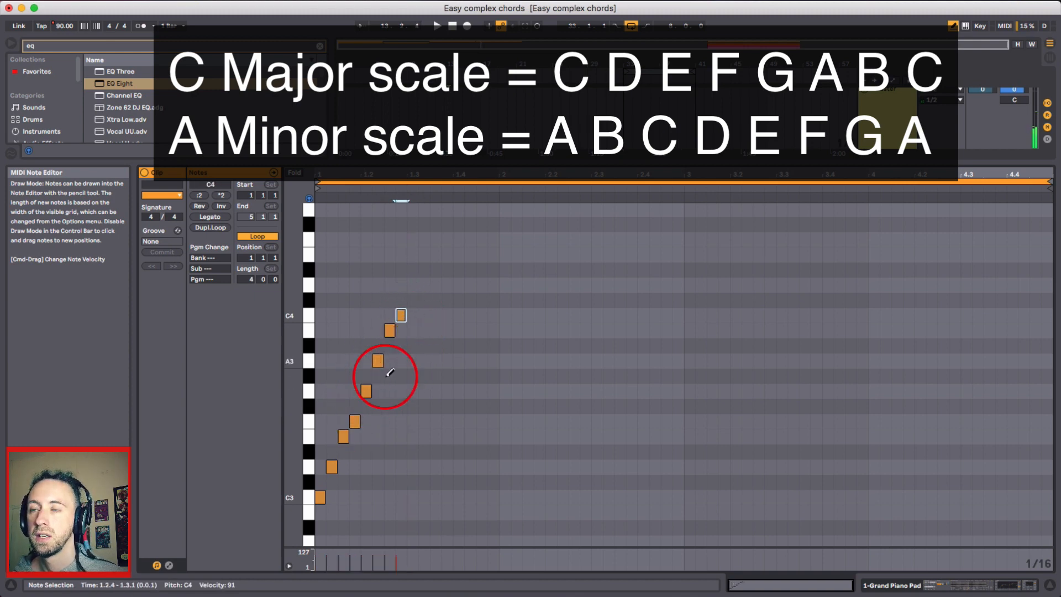
key(b)
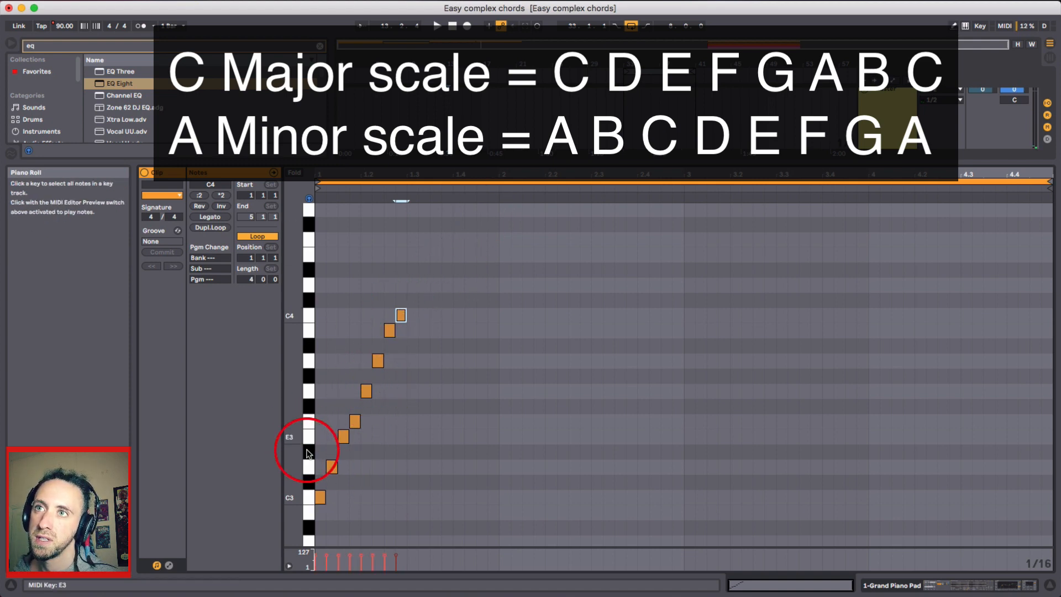
Step: Audition the drawn scale notes one by one from E3 up to B3
click(343, 436)
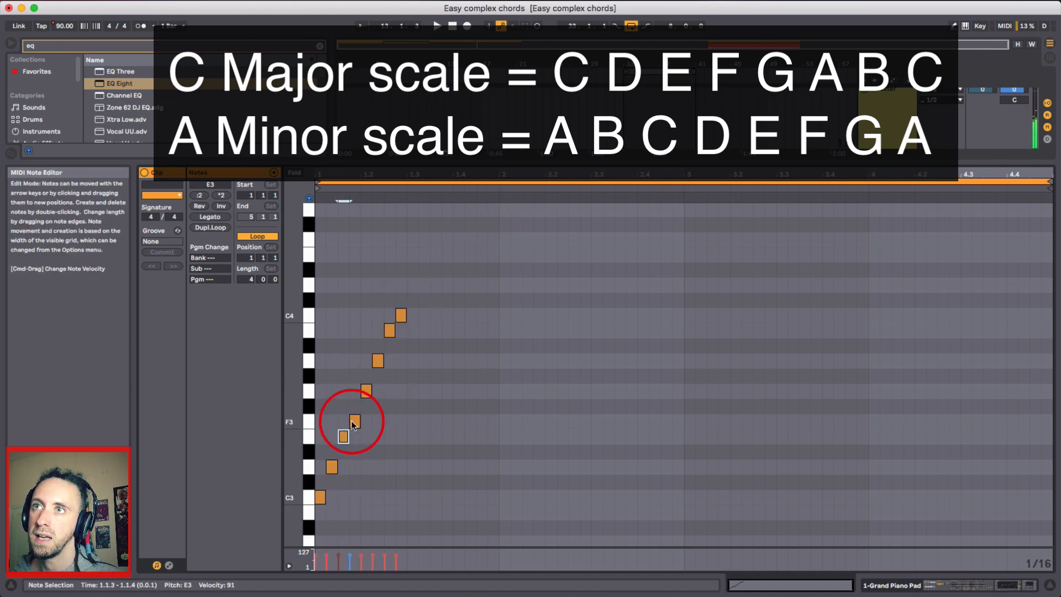
click(354, 422)
click(366, 391)
click(378, 361)
click(390, 331)
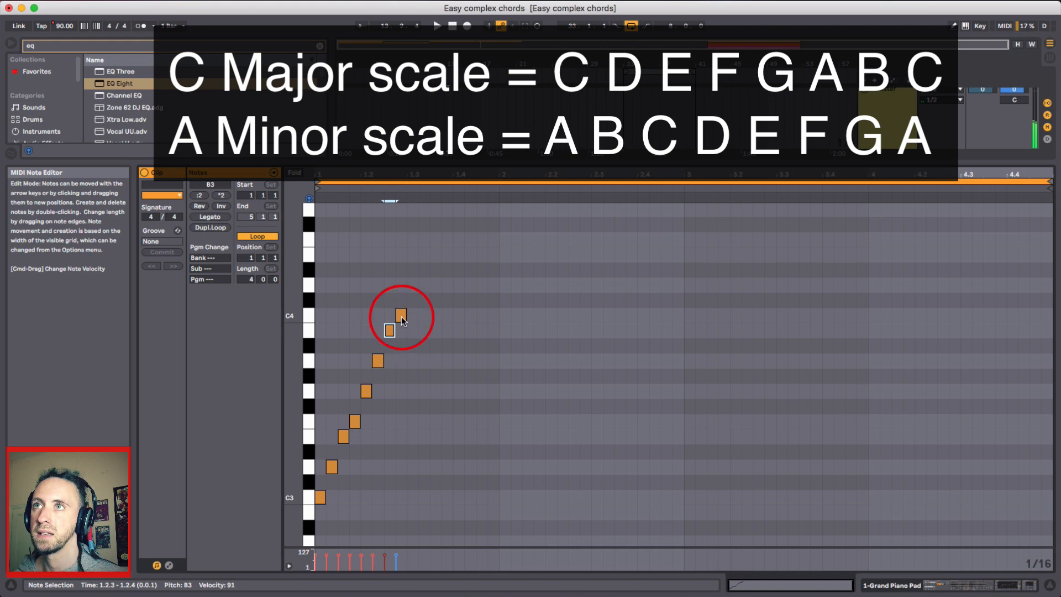
click(408, 367)
Step: Stretch all C major scale notes to twice their length and spacing so they fill bar 1
key(super+a)
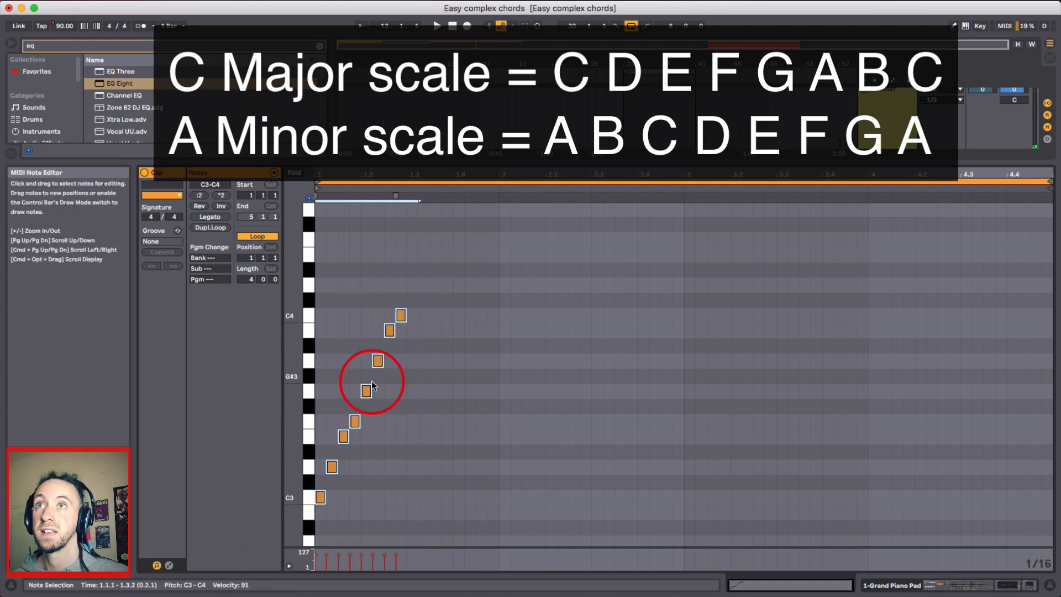
click(222, 195)
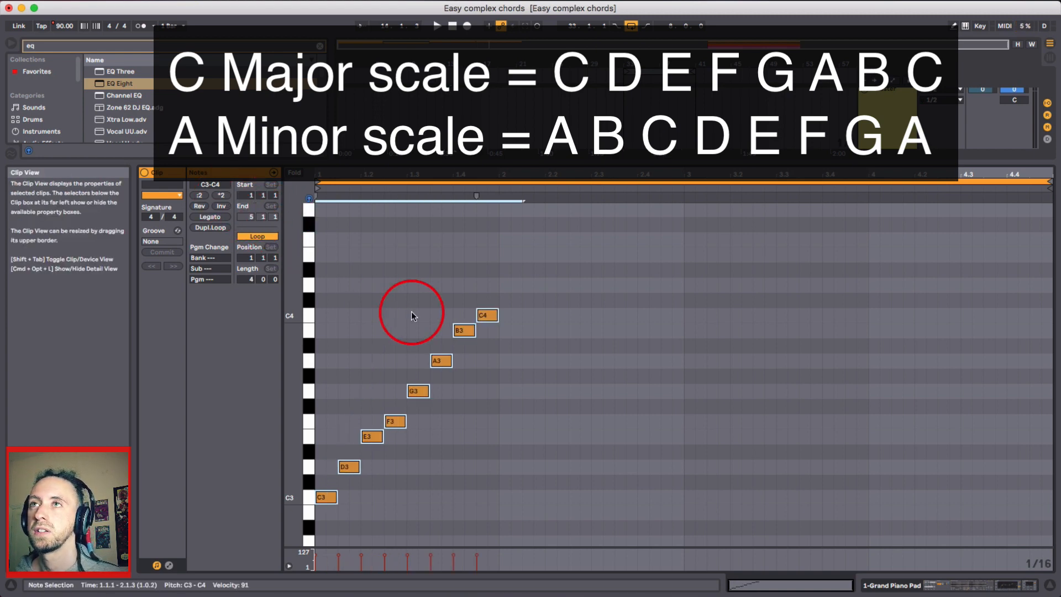
click(373, 450)
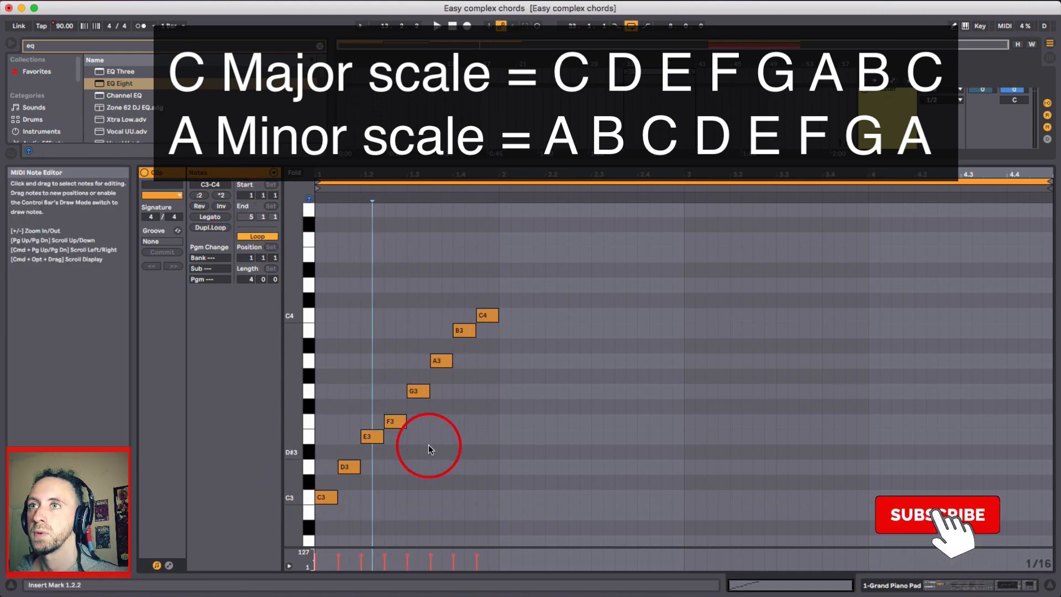
Step: Draw an ascending A minor scale from A3 to A4 as consecutive sixteenth notes, starting at bar 2
key(b)
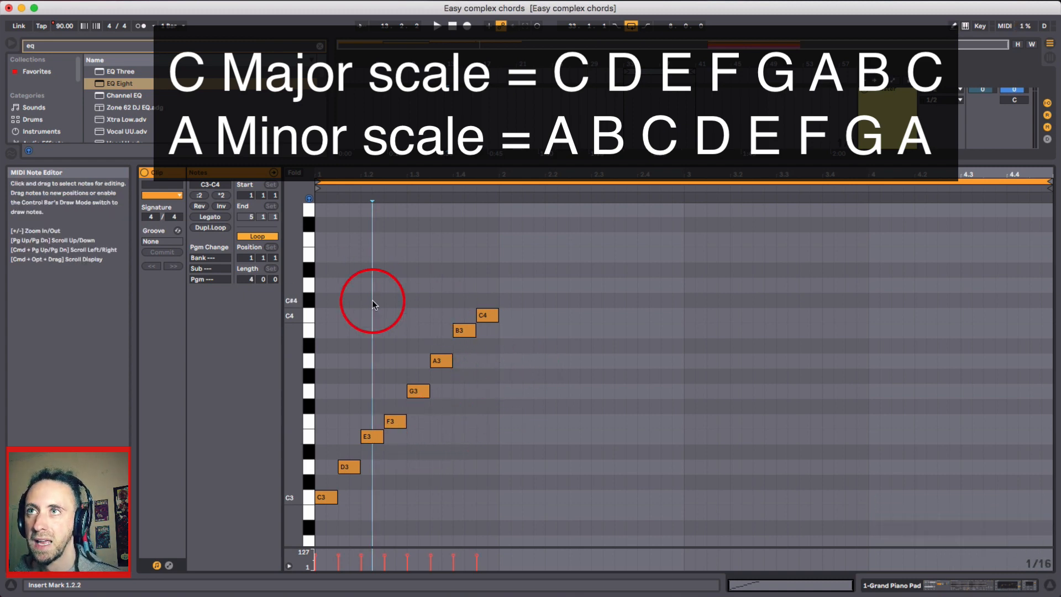
key(b)
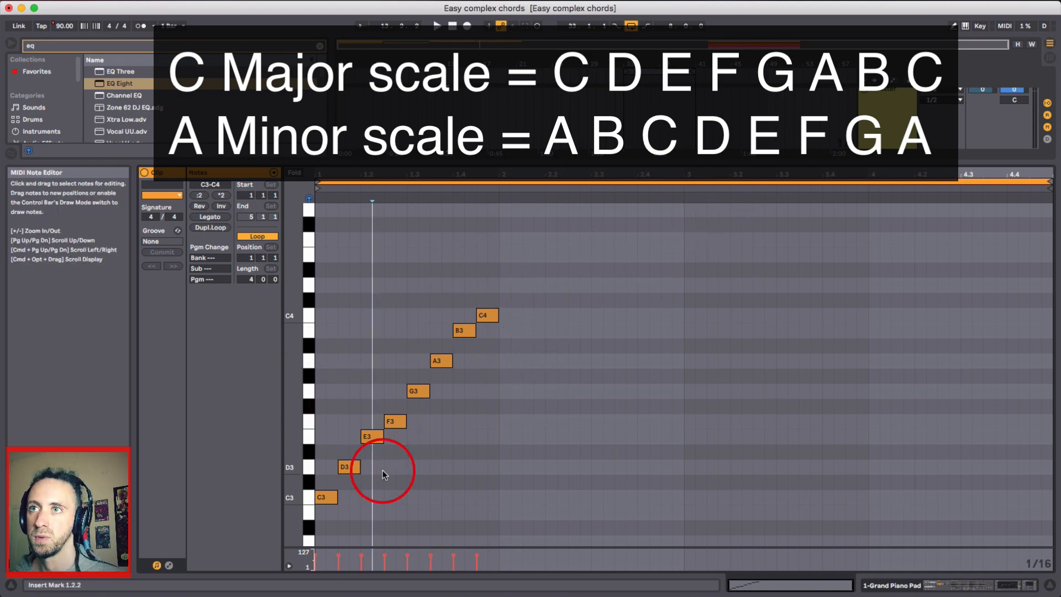
key(b)
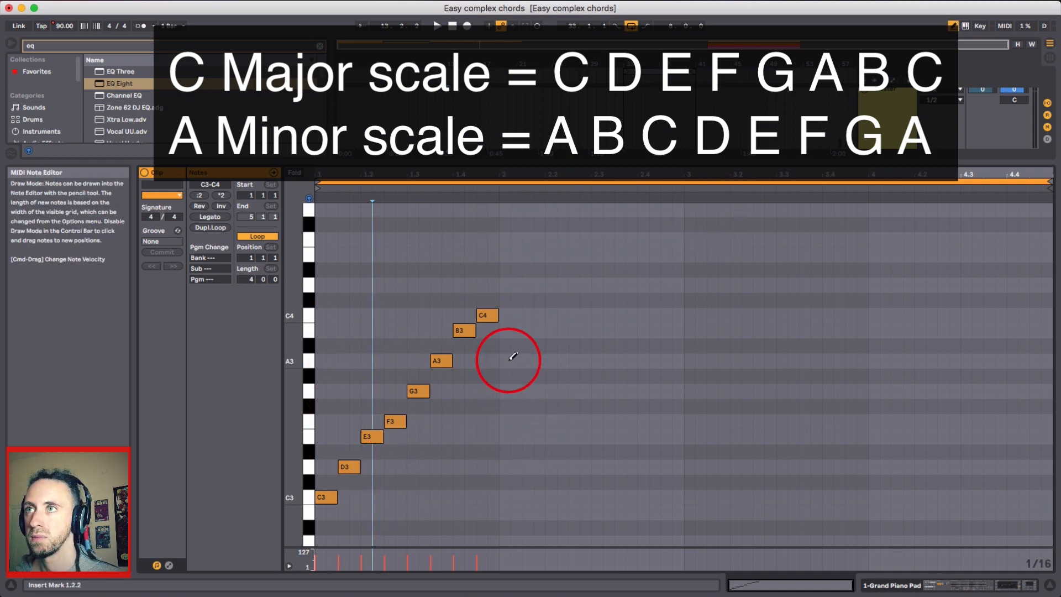
click(505, 360)
click(516, 329)
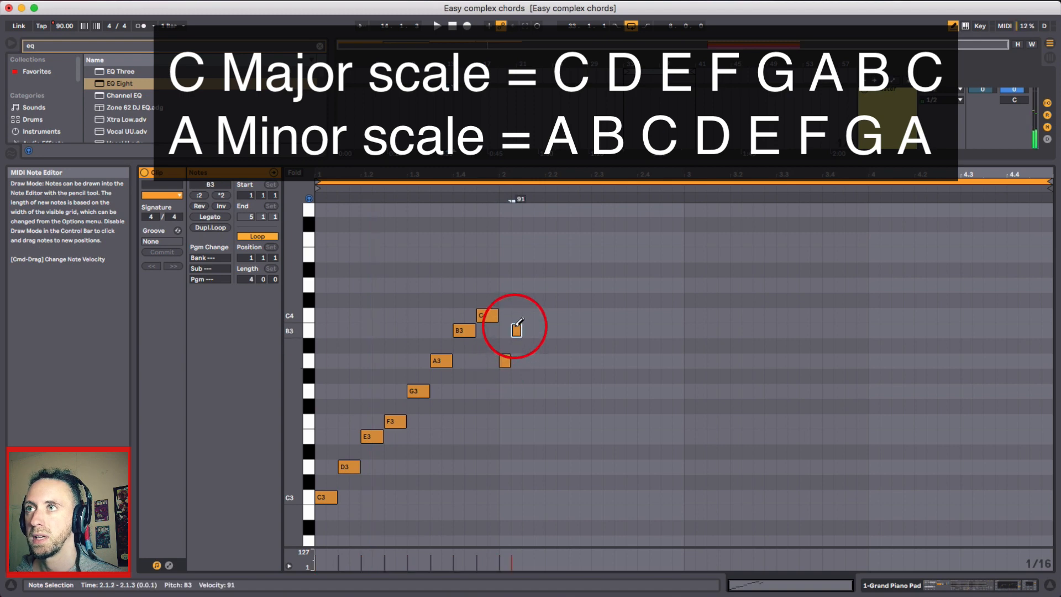
click(528, 315)
click(539, 285)
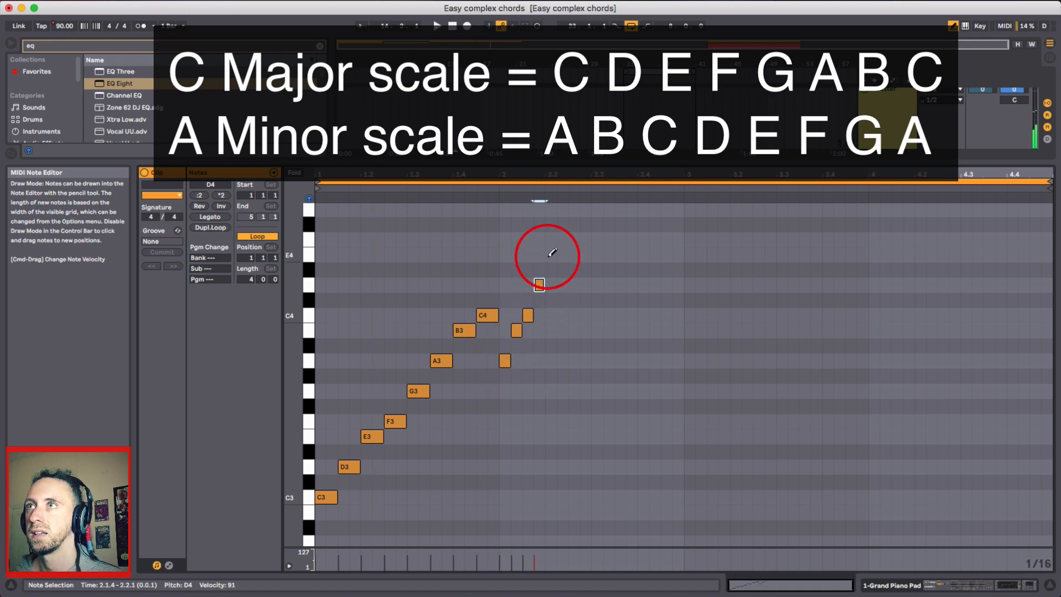
click(550, 254)
click(563, 240)
scroll(569, 247, up, 1)
click(574, 239)
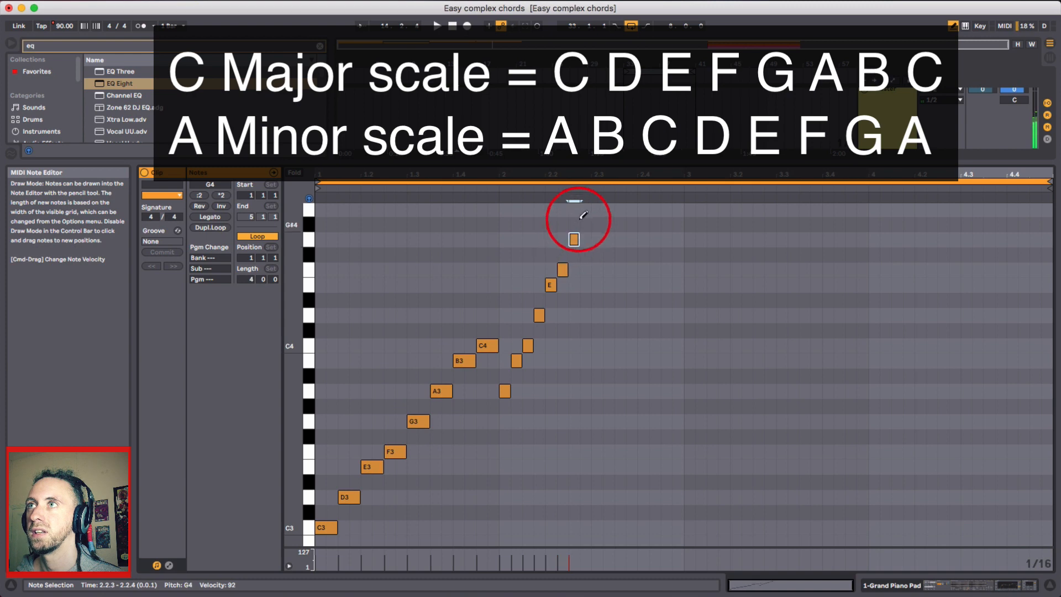
click(584, 210)
key(b)
Step: Select only the A minor scale notes and stretch them to twice their length so they fill bar 2
scroll(568, 388, up, 1)
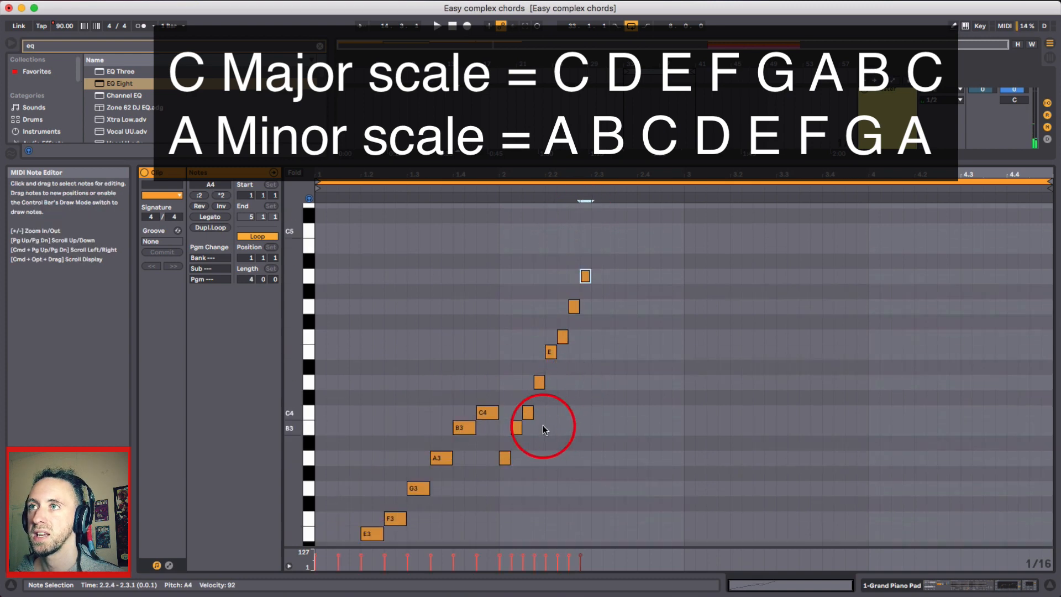
drag(605, 257, 499, 469)
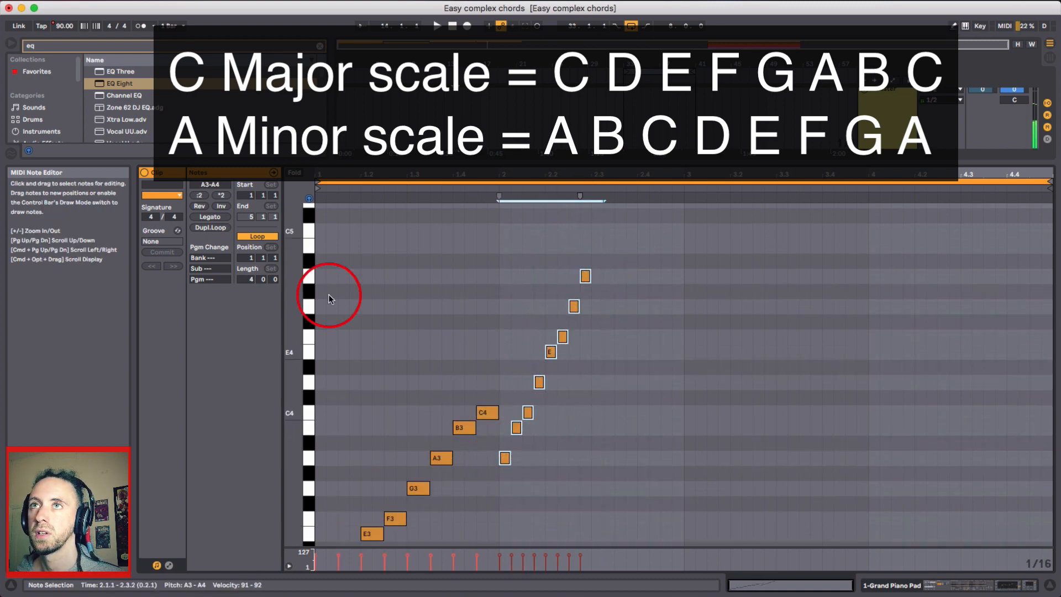
click(221, 196)
scroll(465, 433, down, 2)
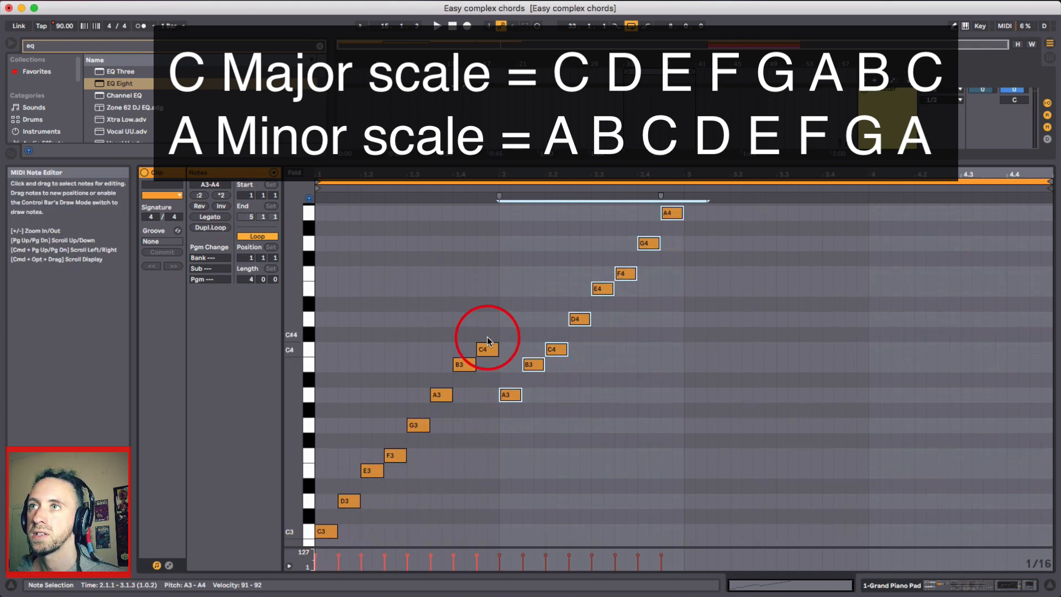
Step: Compare the notes of the C major scale in bar 1 with those of the A minor scale in bar 2
scroll(524, 481, up, 1)
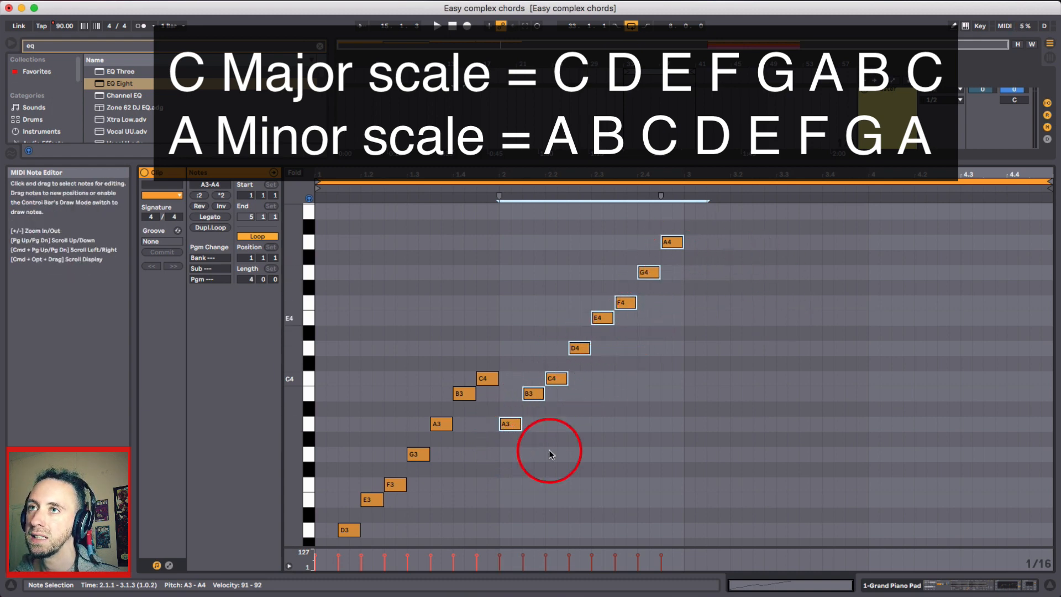
scroll(457, 469, down, 2)
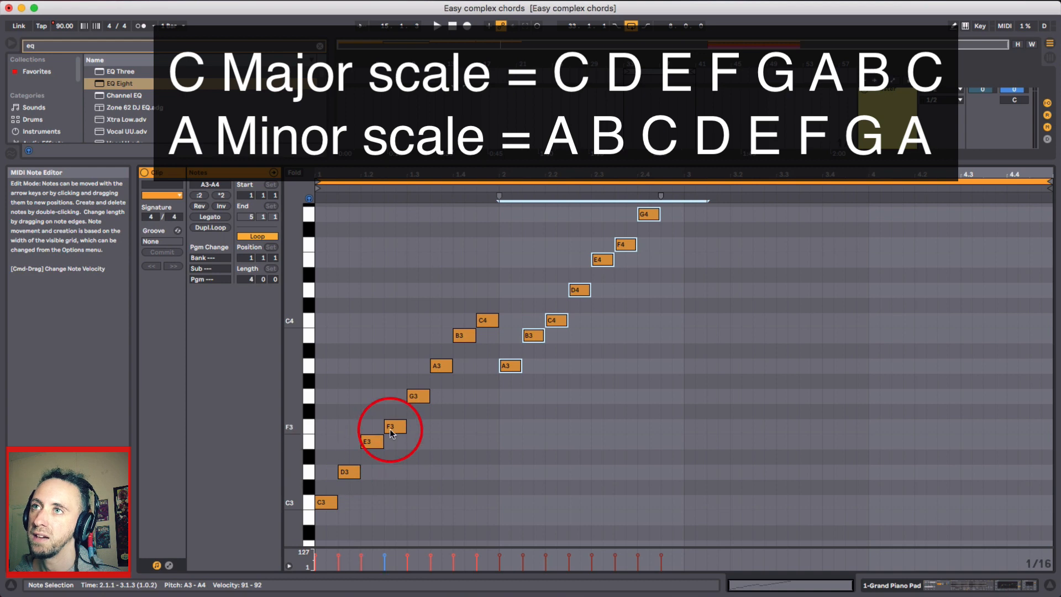
scroll(470, 387, up, 2)
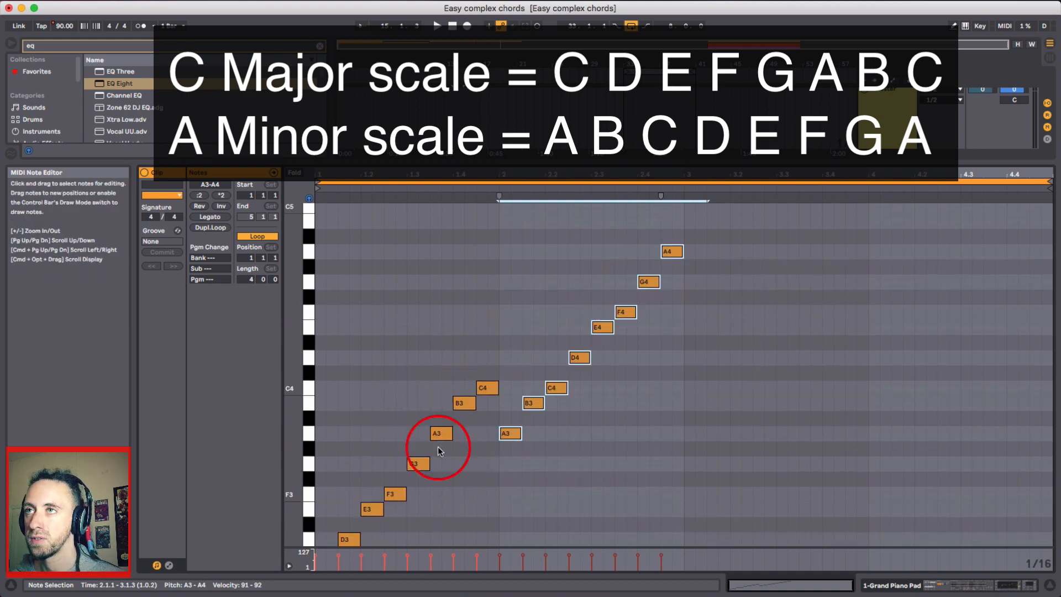
click(588, 433)
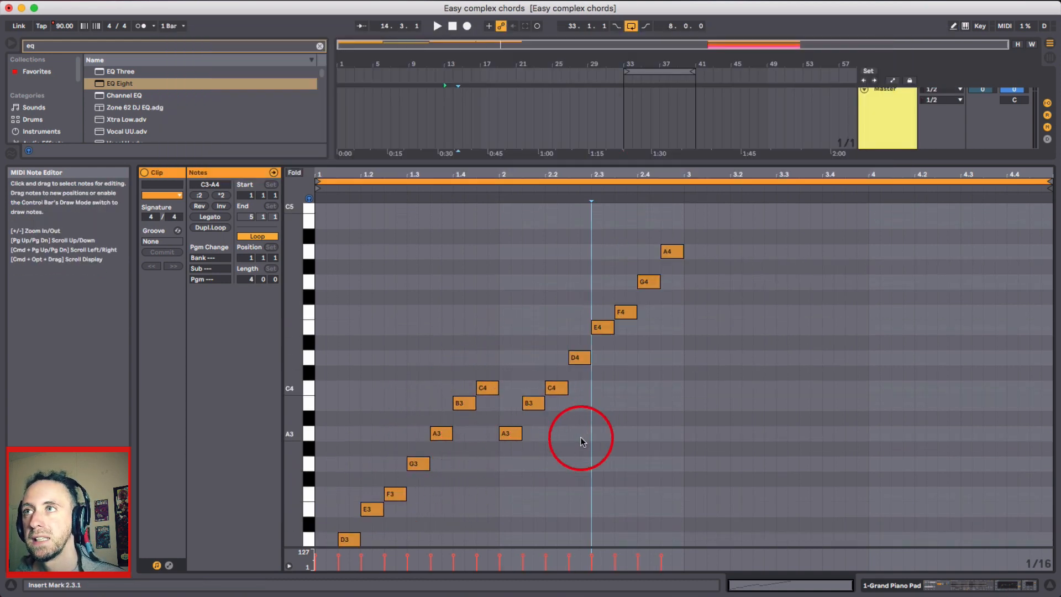
scroll(496, 440, down, 2)
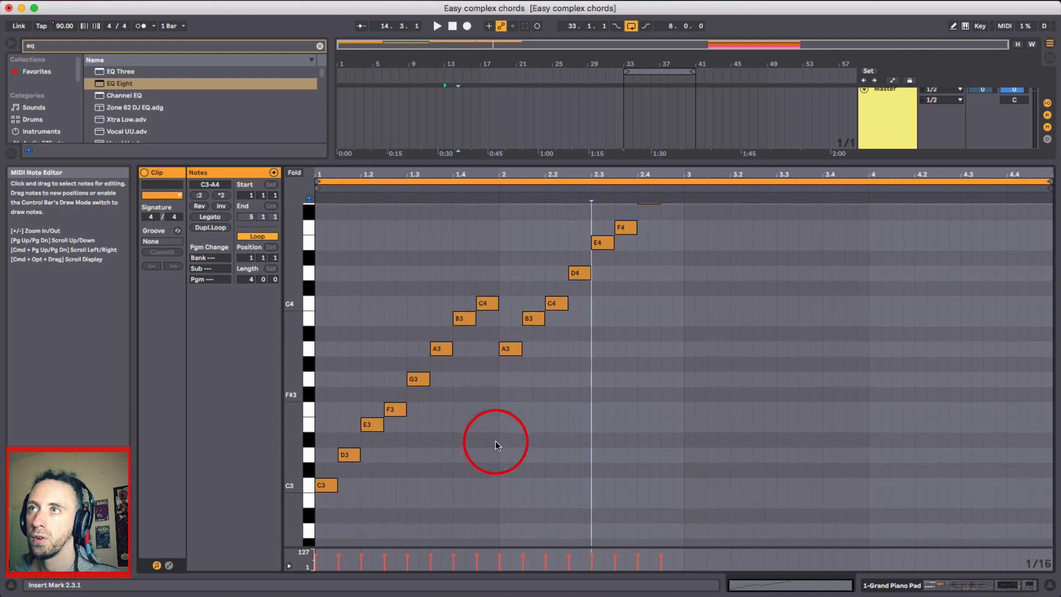
scroll(502, 434, up, 3)
scroll(486, 315, down, 1)
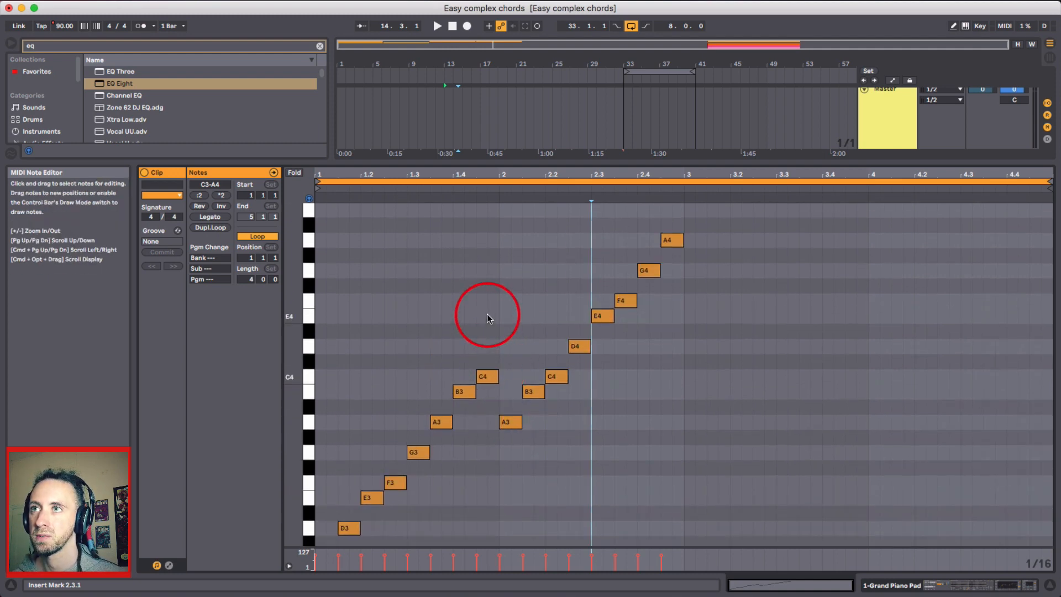
Step: Delete all the C major scale notes in bar 1
drag(491, 318, 306, 544)
scroll(334, 495, down, 2)
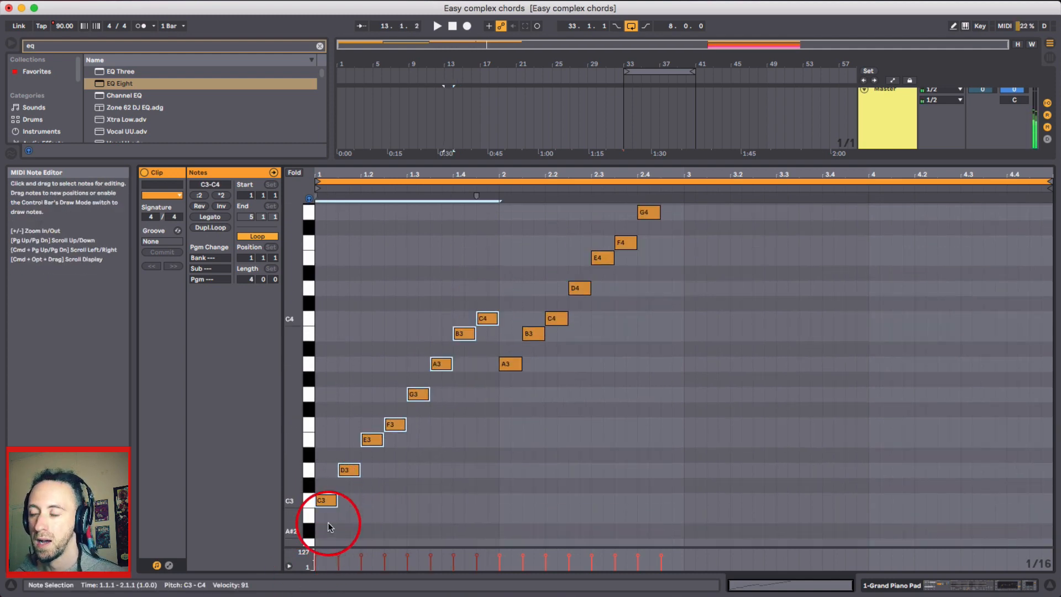
key(Delete)
scroll(544, 489, up, 2)
Step: Move the whole A minor scale one bar earlier so that it starts at the beginning of the clip
key(super+a)
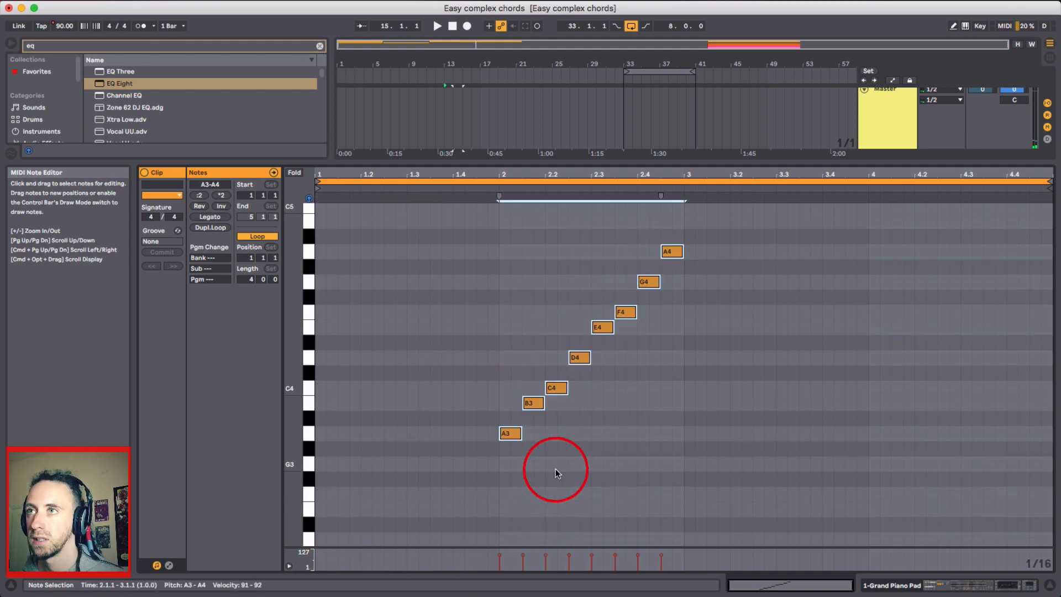
key(Left)
key(Left)
key(Left)
key(Left)
key(Left)
key(Left)
key(Left)
key(Left)
key(Left)
key(Left)
key(Left)
key(Left)
key(Left)
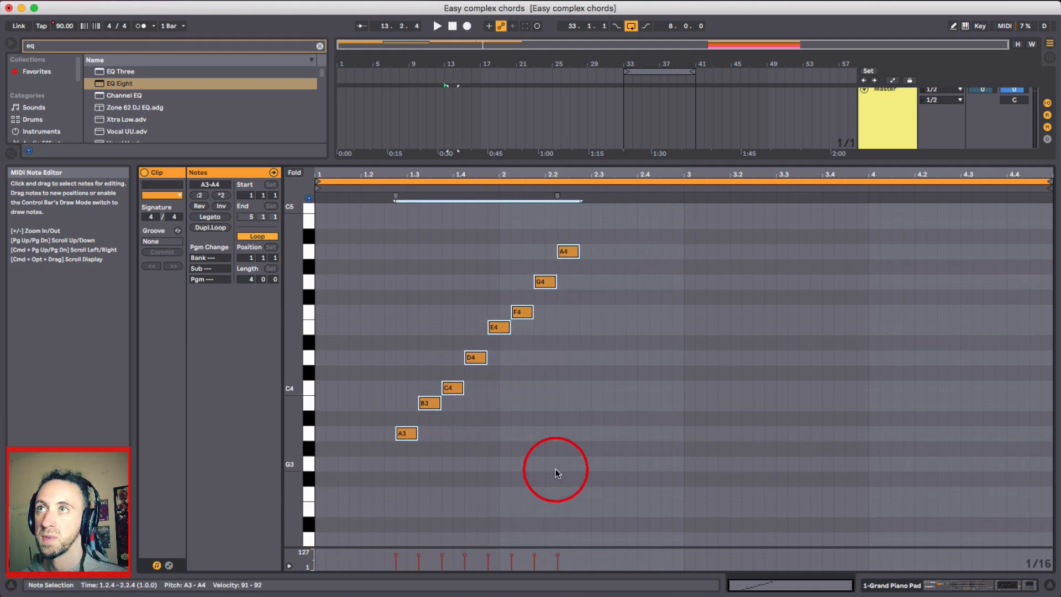
key(Left)
key(Left)
key(Left)
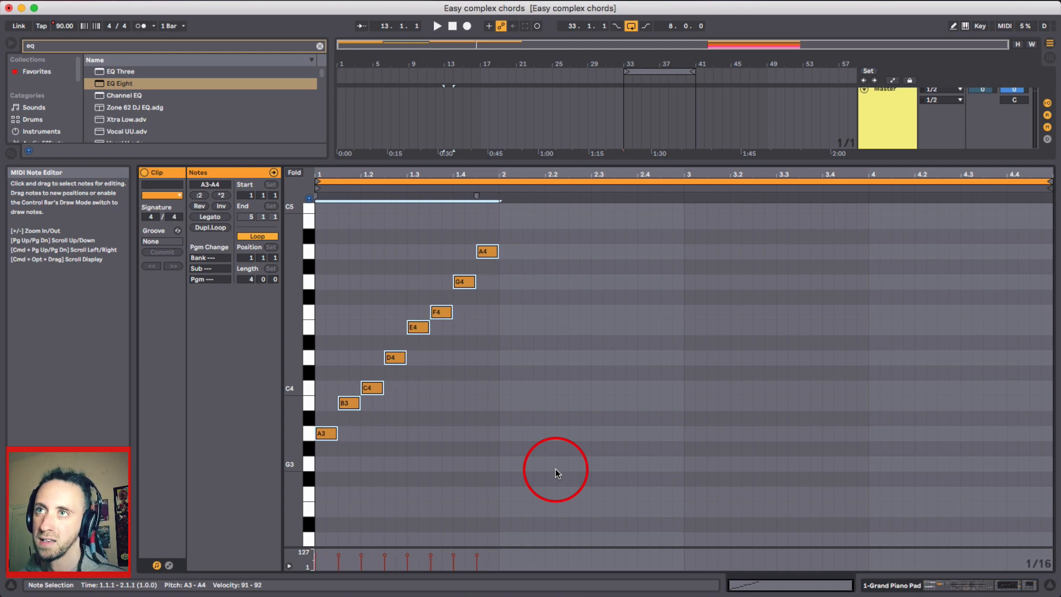
click(476, 422)
Step: Stretch all A minor scale notes to twice their length so the scale spans the clip's first two bars
scroll(415, 455, up, 5)
scroll(415, 455, down, 2)
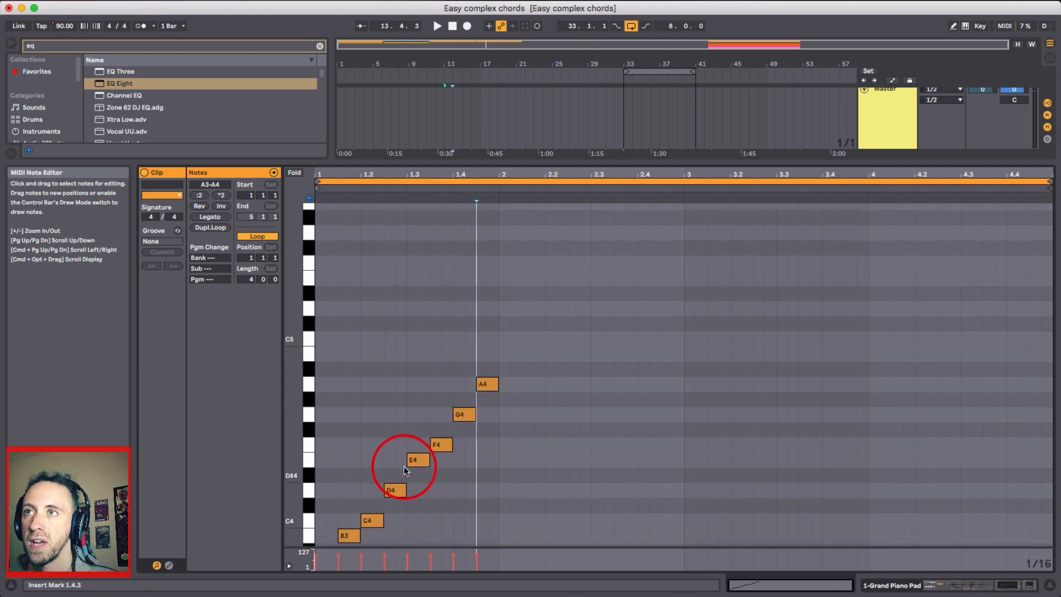
key(super+a)
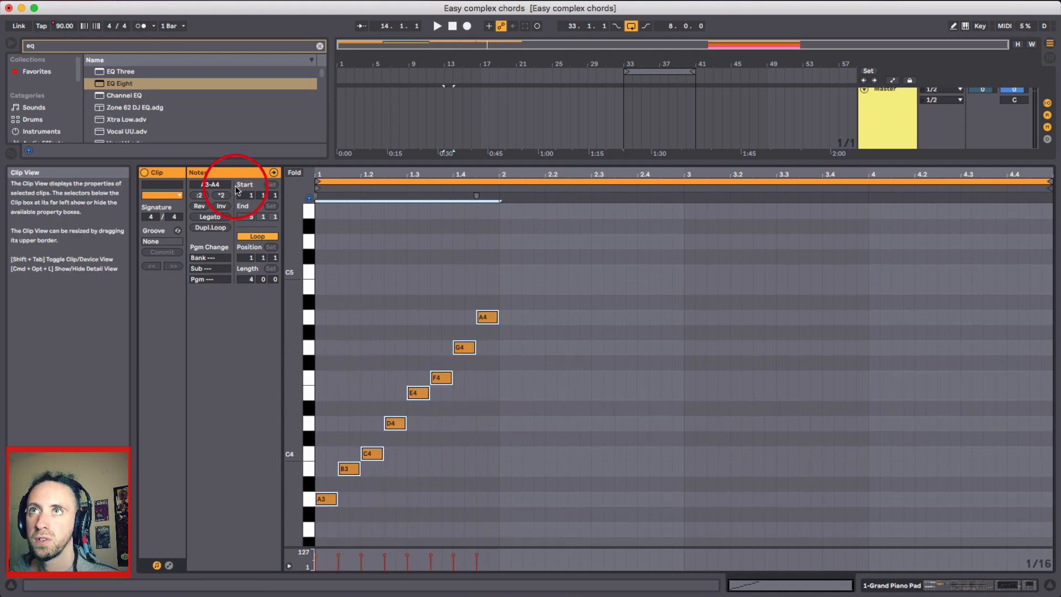
click(220, 195)
click(408, 311)
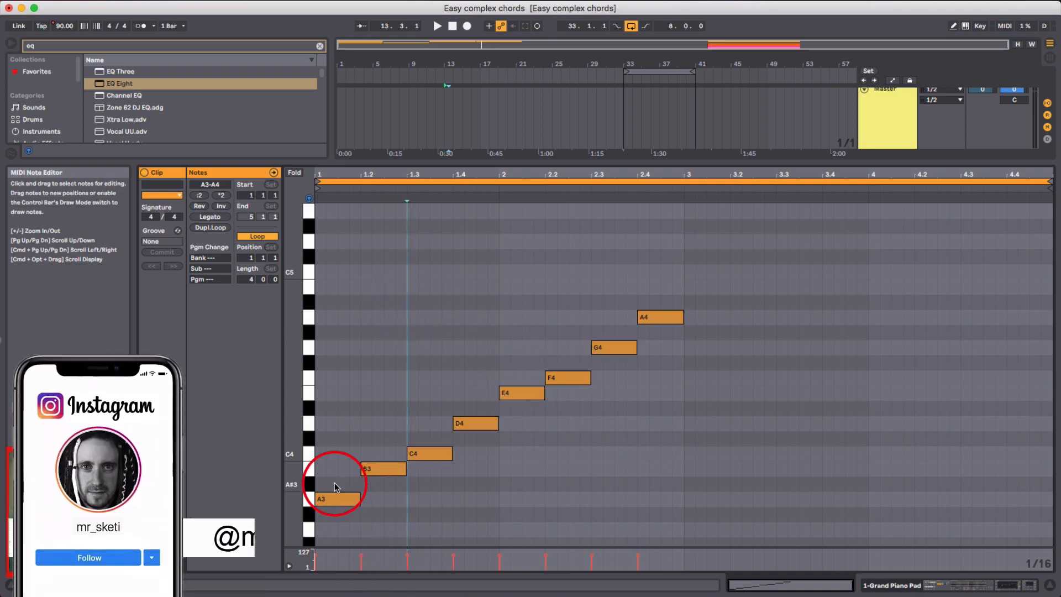
Step: Move the whole A minor scale two bars later so that it starts at bar 3
click(338, 500)
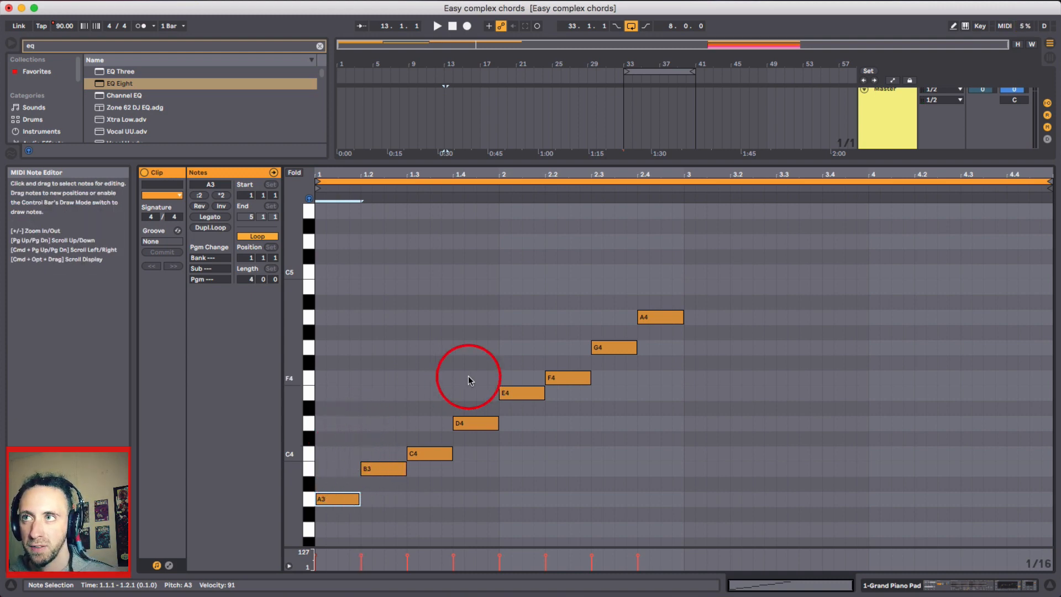
key(super+a)
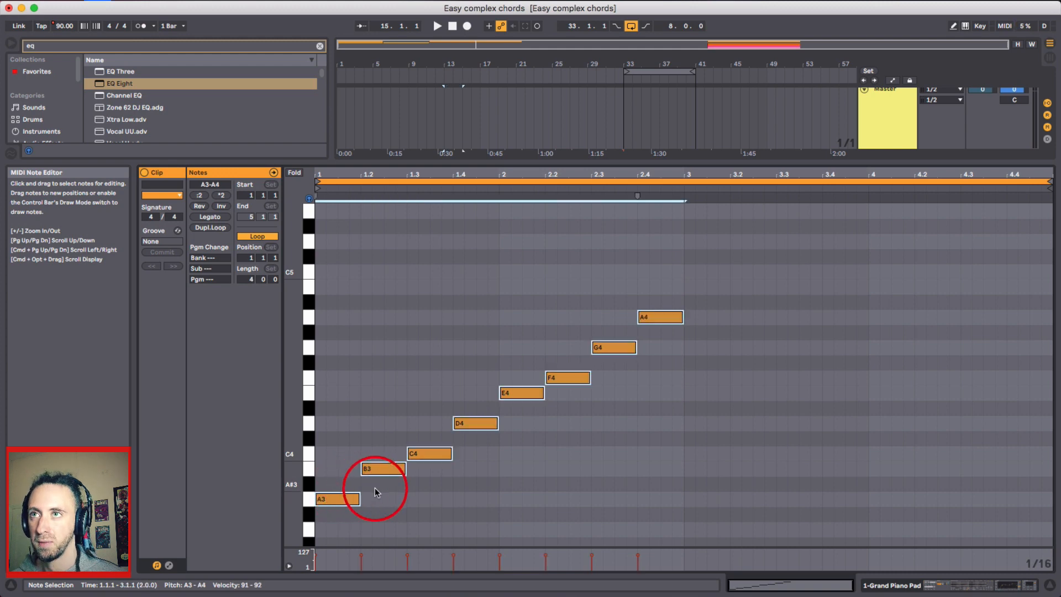
drag(346, 499, 698, 505)
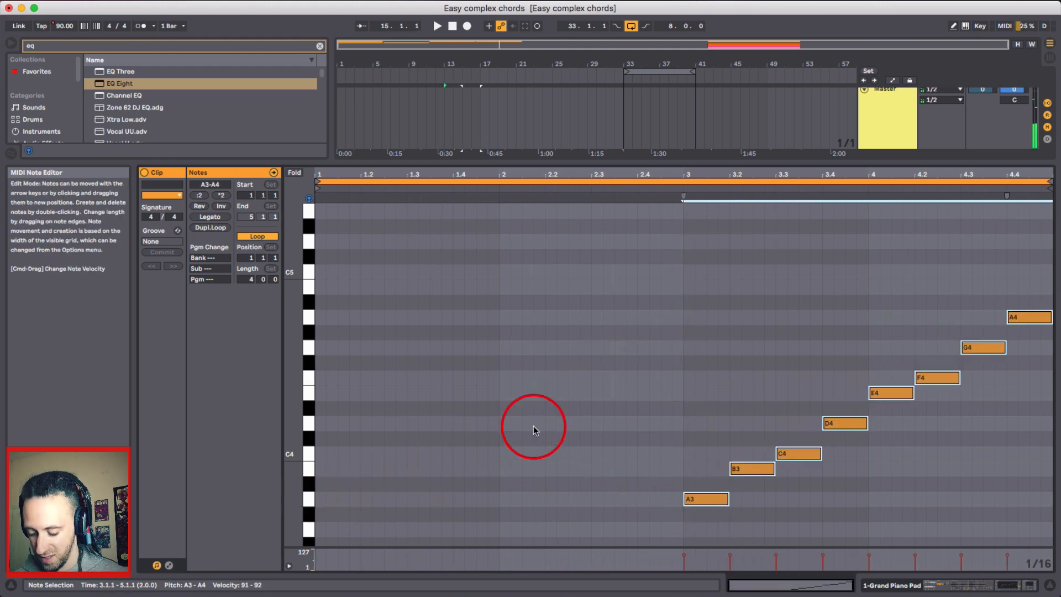
Step: Draw an ascending C major scale from C4 to C5 in consecutive sixteenth notes from the start of the clip
key(b)
click(320, 453)
click(332, 423)
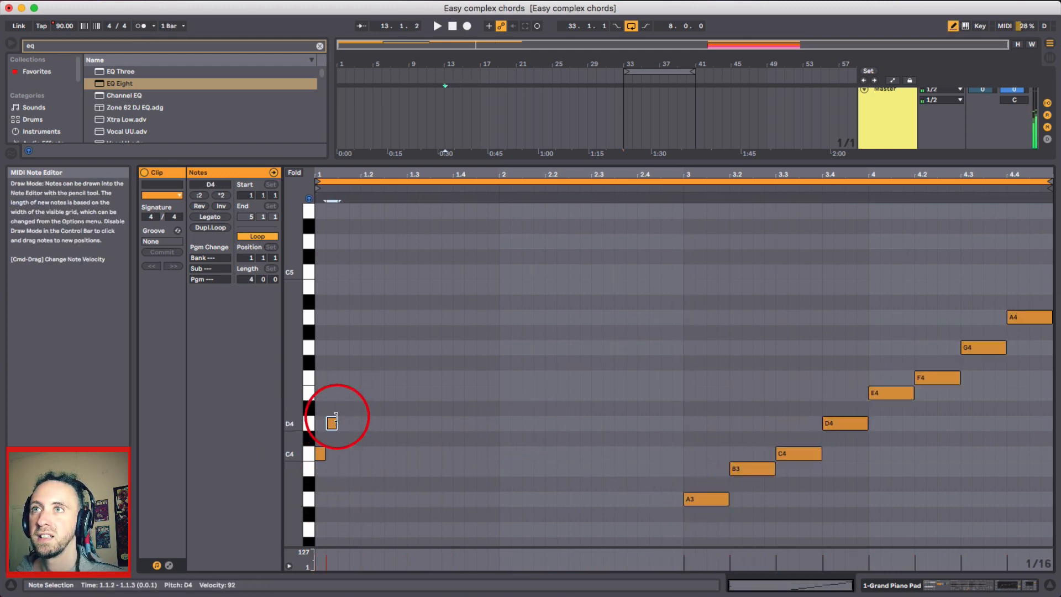
click(344, 393)
click(354, 378)
click(366, 347)
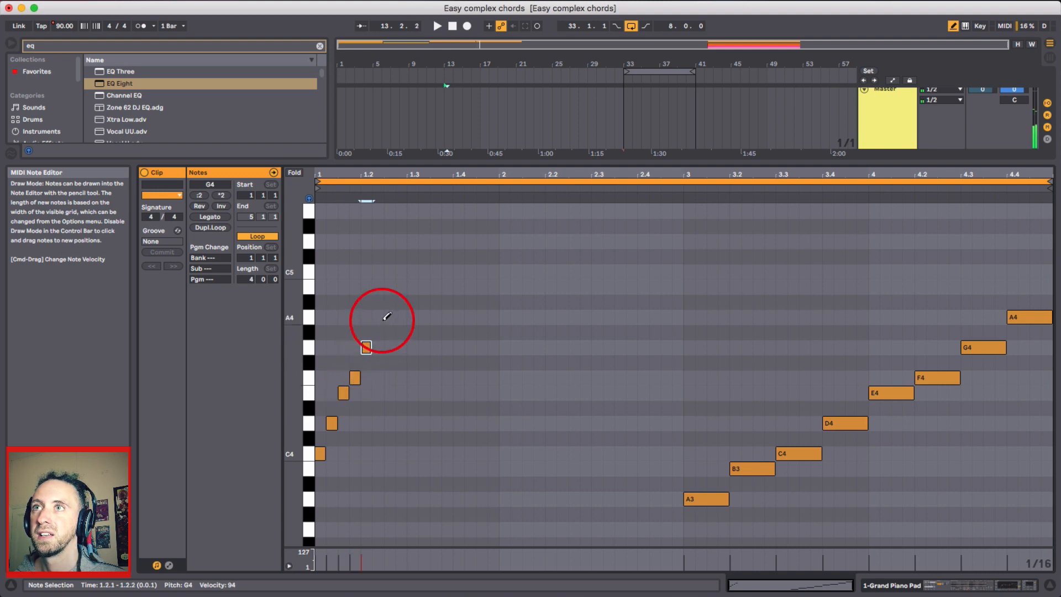
click(378, 317)
click(393, 286)
click(401, 271)
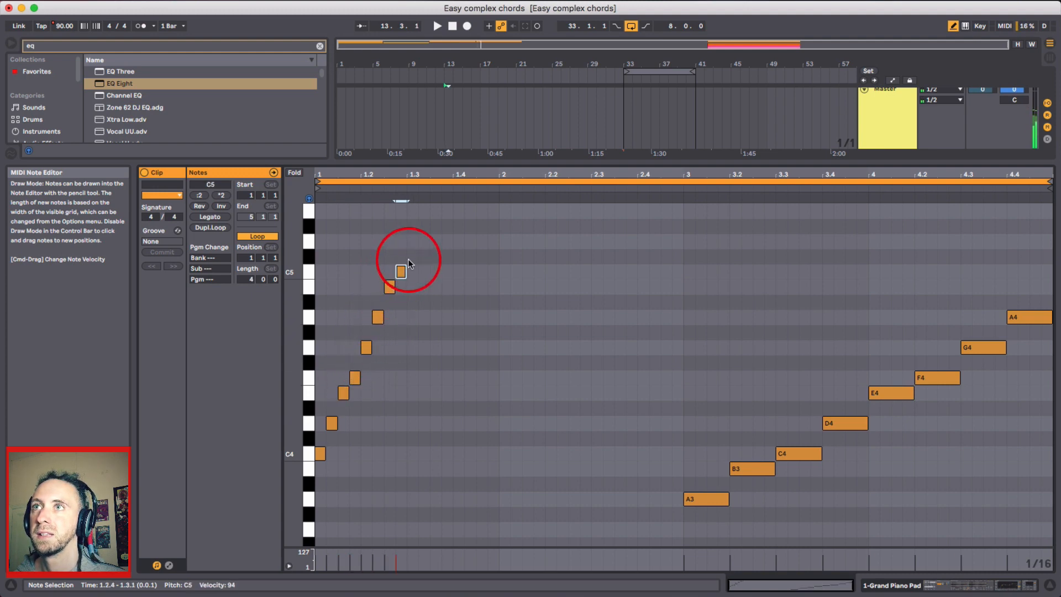
key(b)
Step: Stretch all C major scale notes to four times their length so the scale spans bars 1 and 2
drag(410, 256, 315, 461)
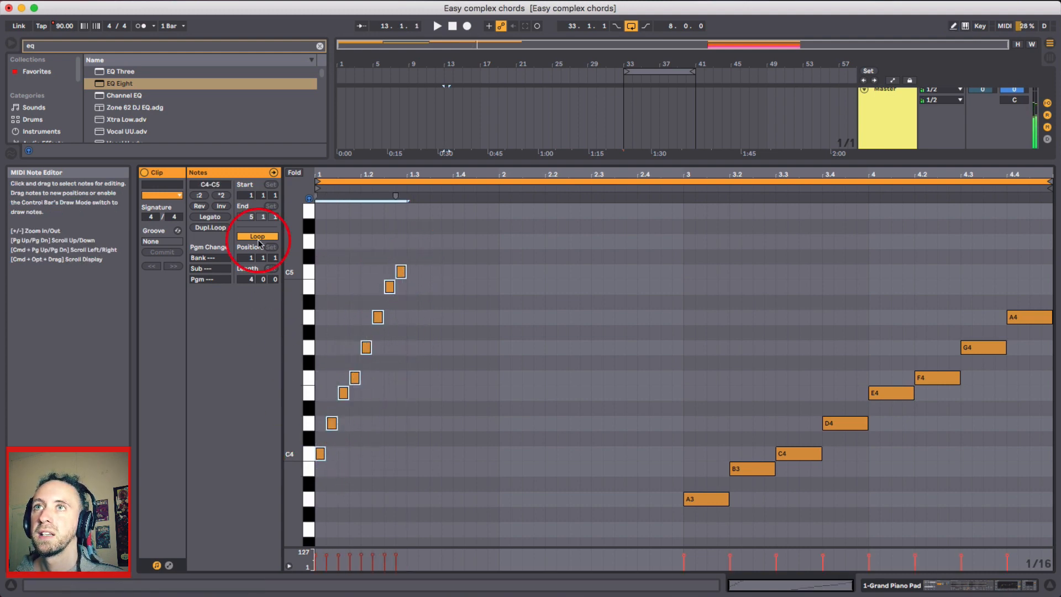
click(221, 195)
click(221, 195)
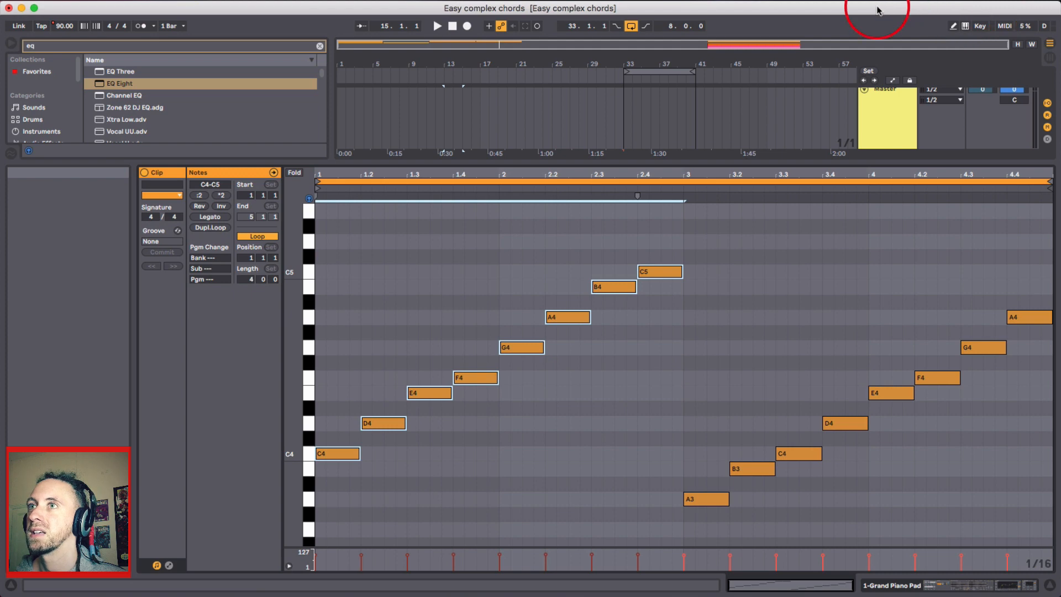
click(441, 352)
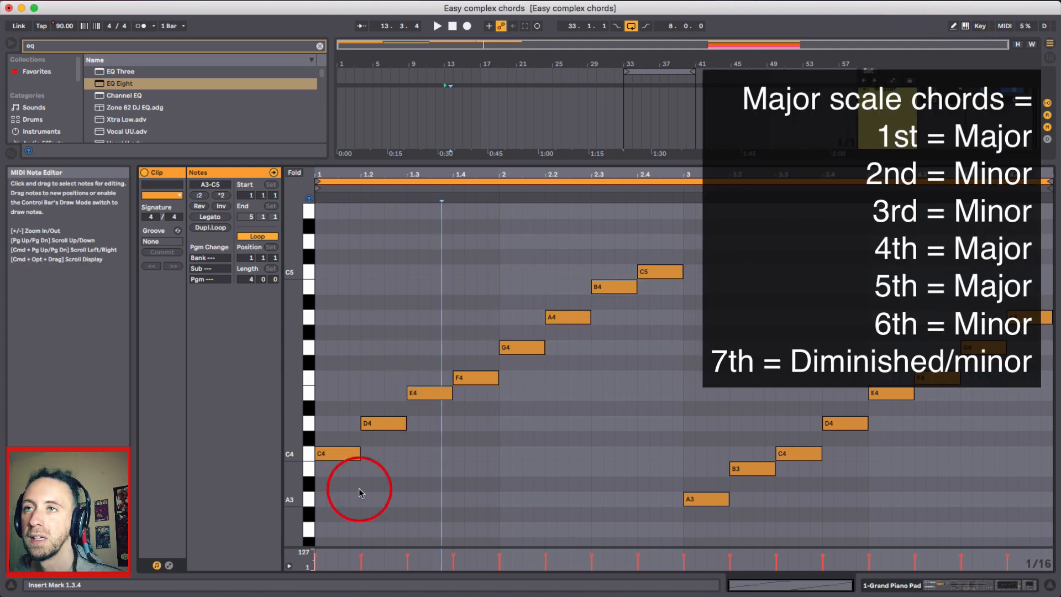
Step: Examine the C major scale degrees one by one from C4 up to C5 to assign each its chord type
click(367, 354)
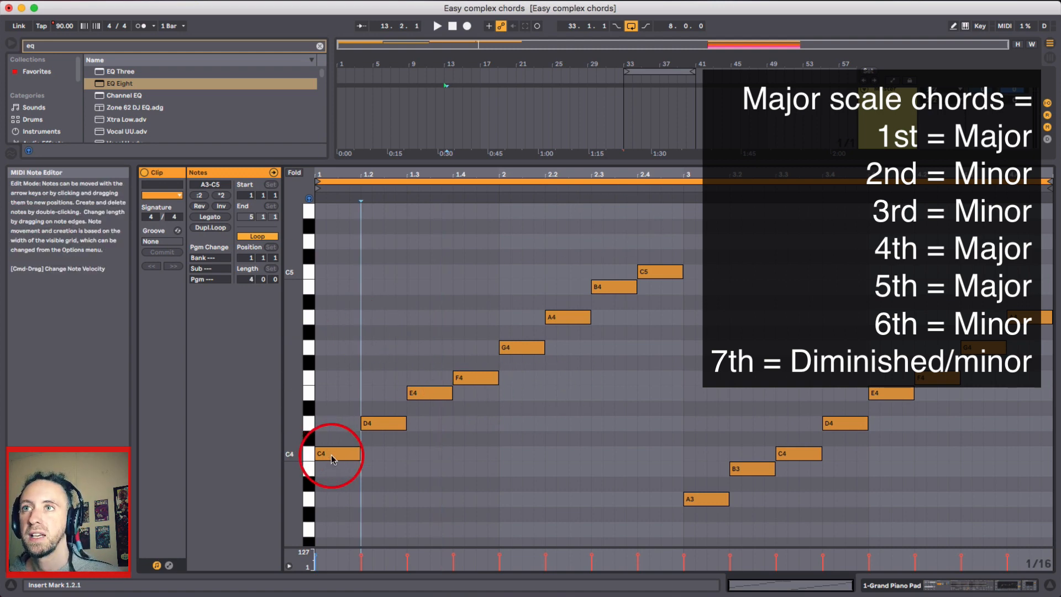
click(333, 458)
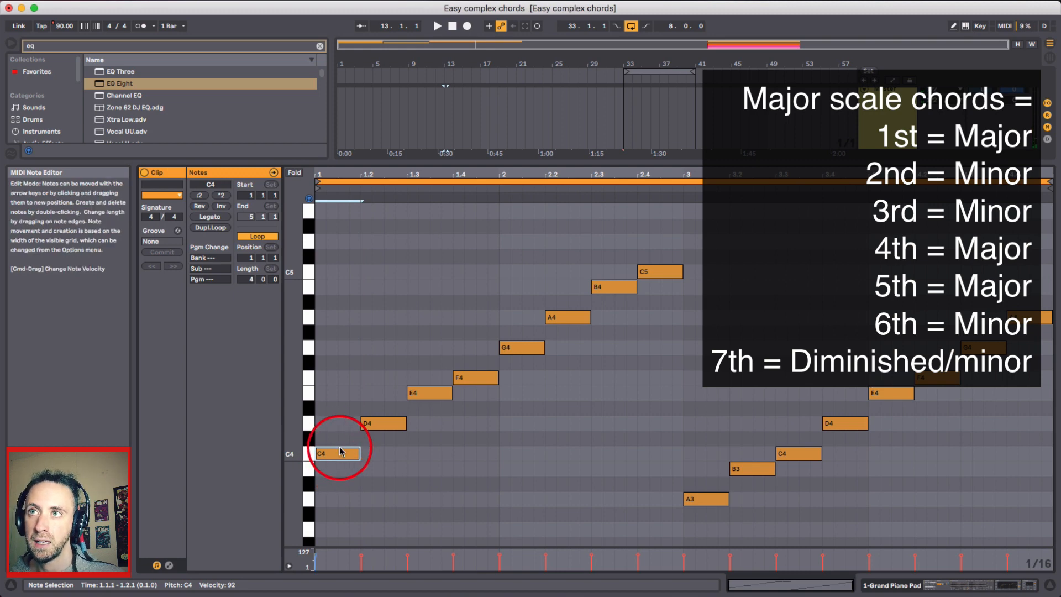
click(380, 425)
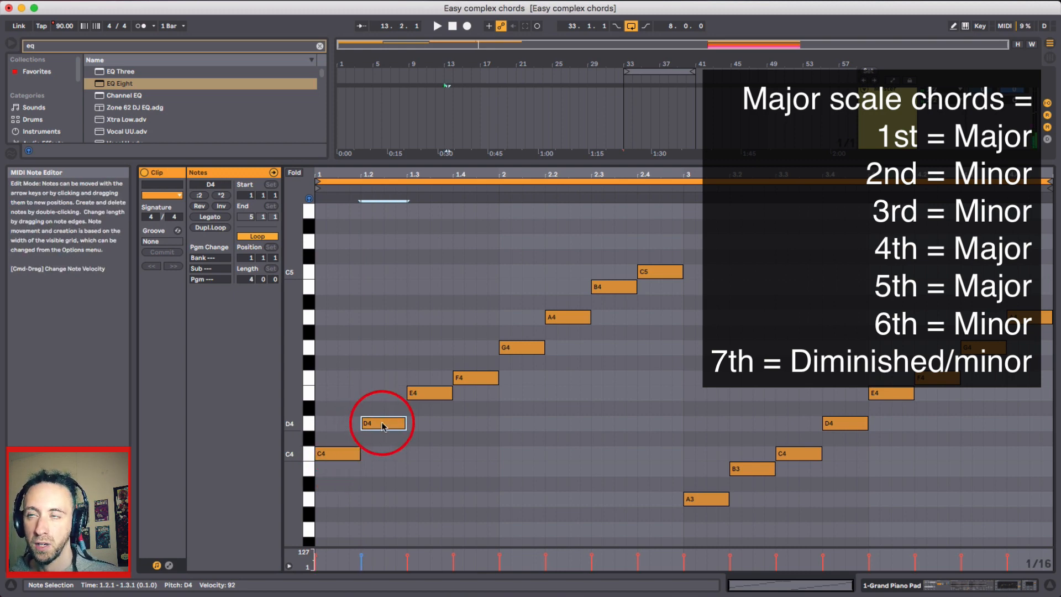
click(432, 393)
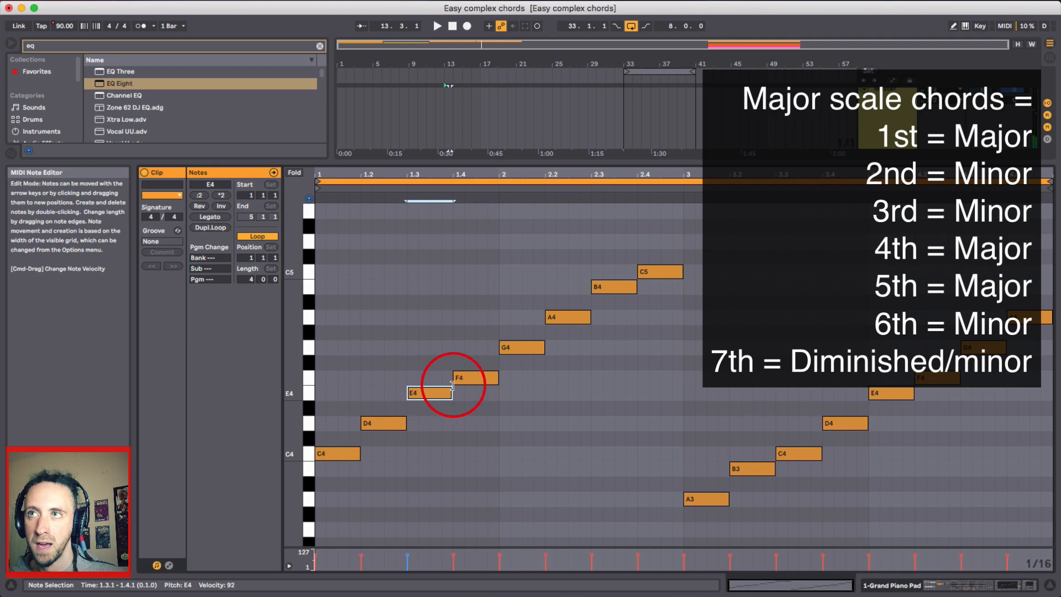
click(470, 379)
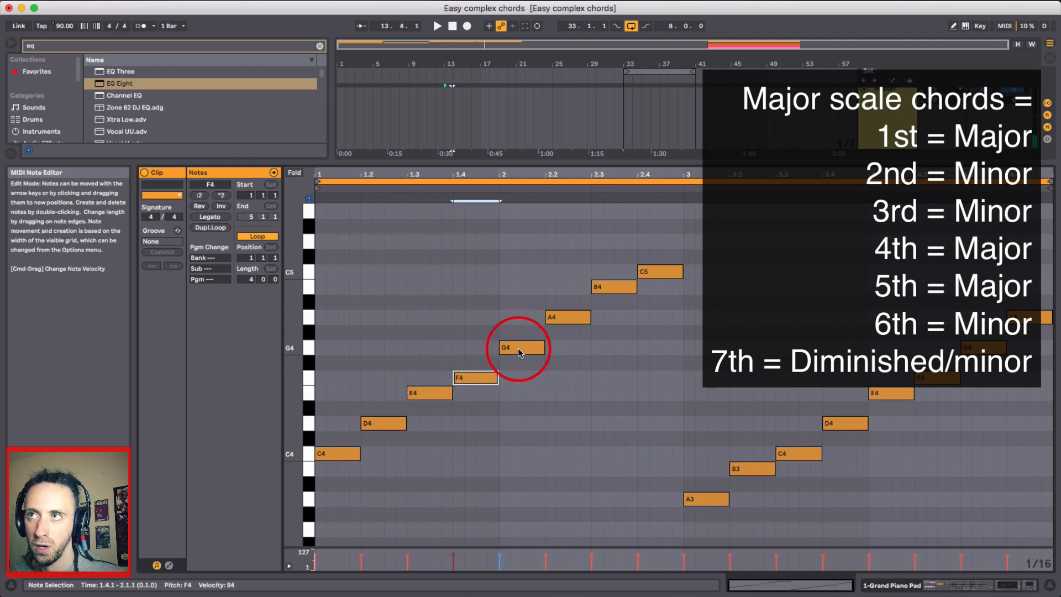
click(521, 349)
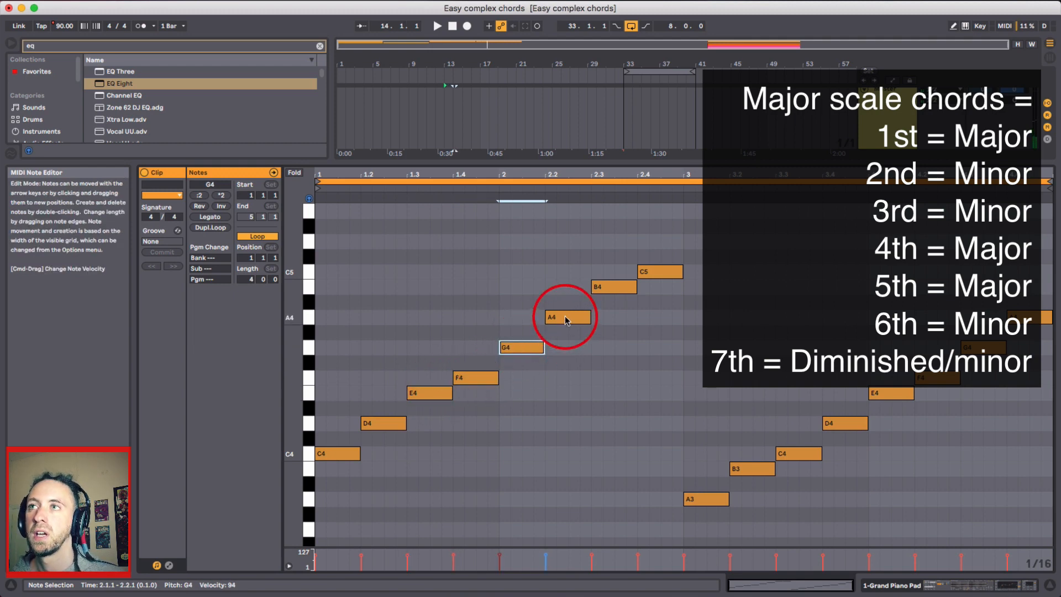
click(617, 288)
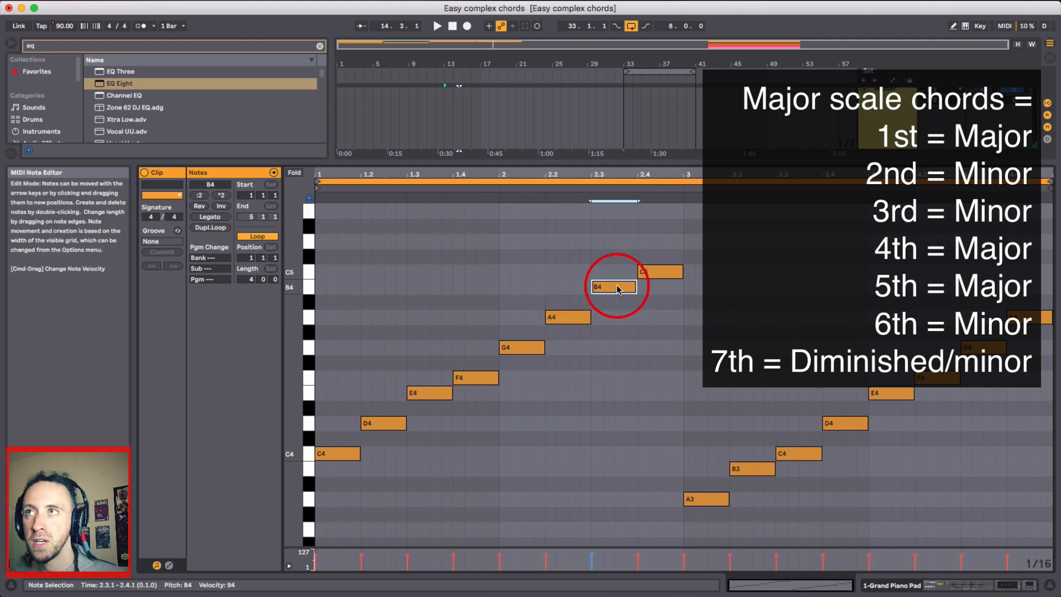
click(654, 273)
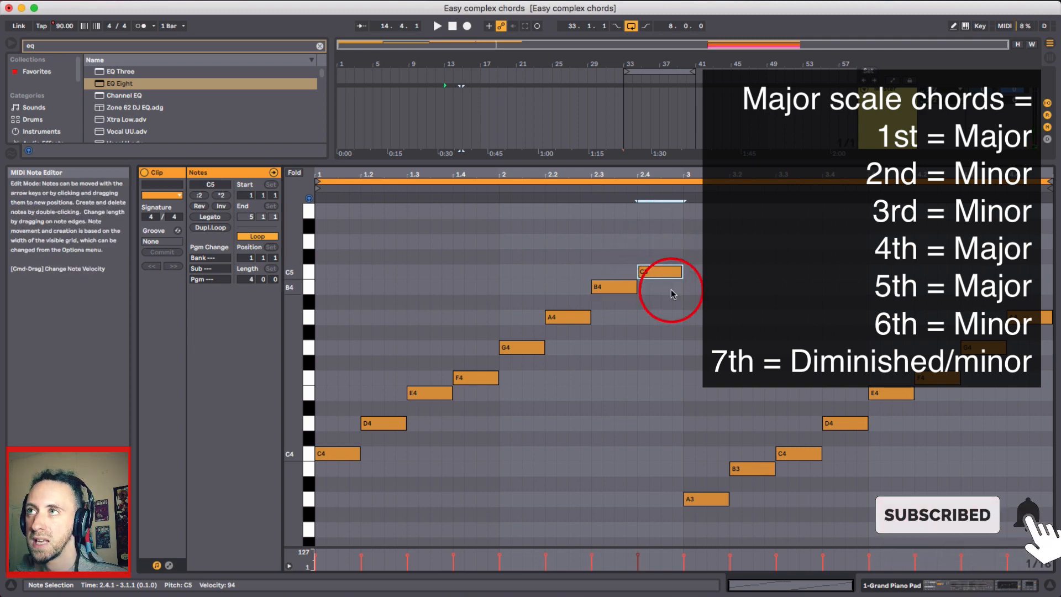
Step: Examine the A minor scale degrees from A3 upward, comparing its second note B3 with the B4 of the C major scale
scroll(718, 365, down, 3)
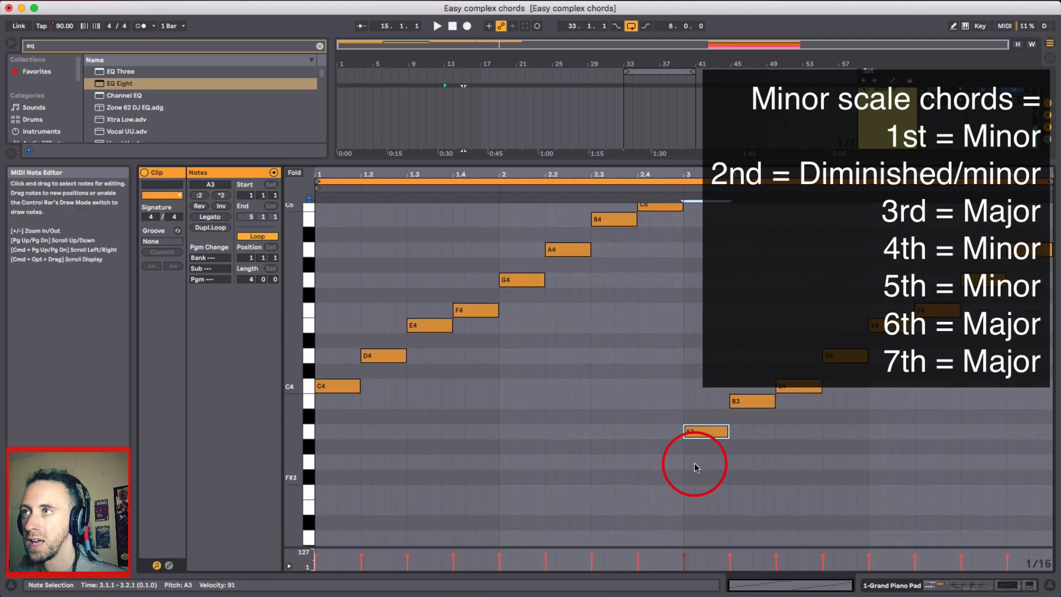
click(711, 433)
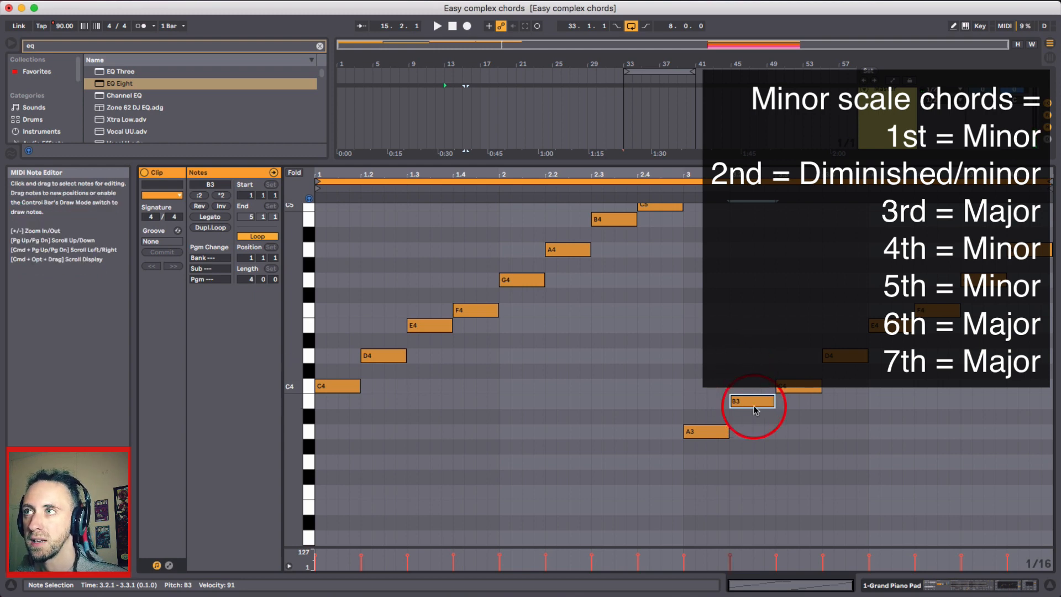
scroll(623, 390, up, 1)
scroll(598, 407, up, 1)
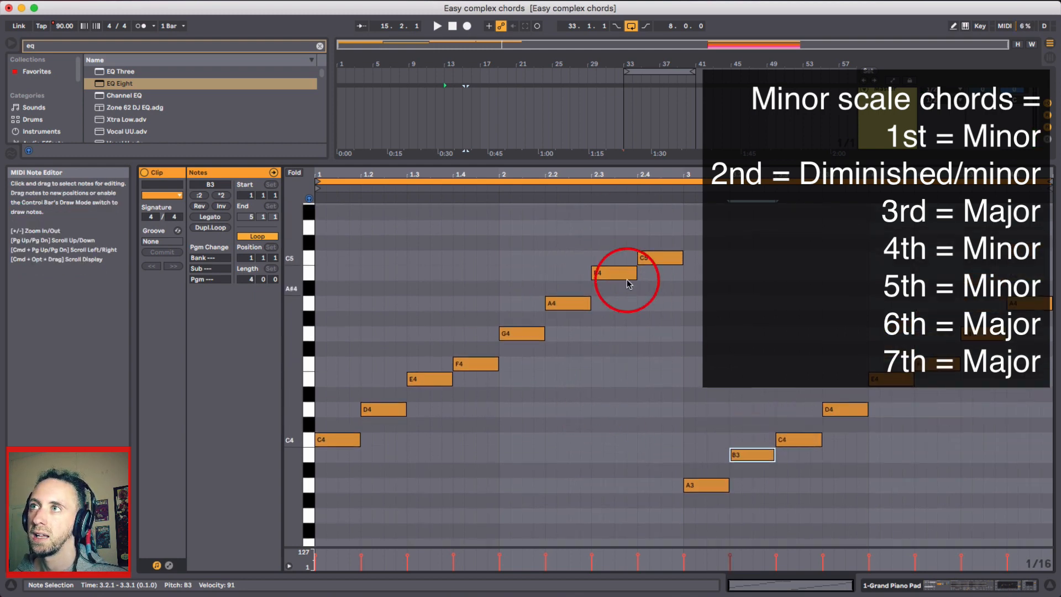
click(614, 276)
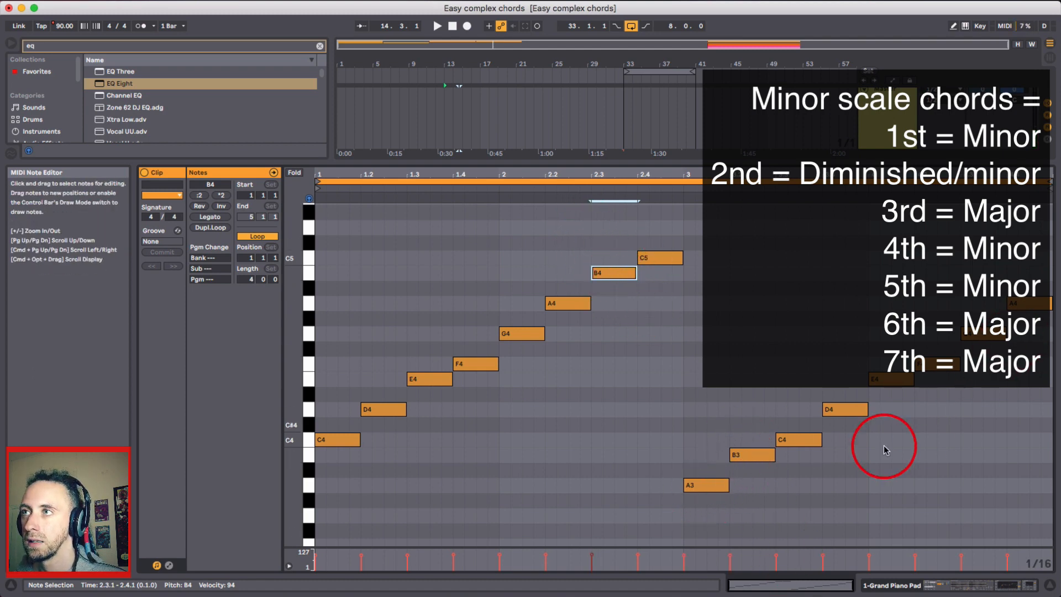
click(751, 455)
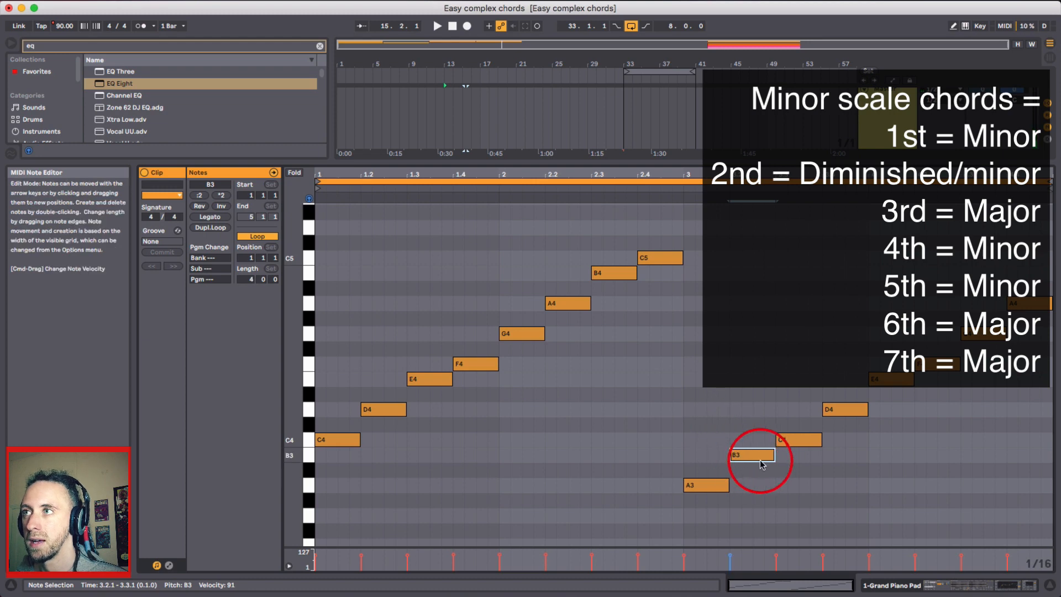
click(799, 433)
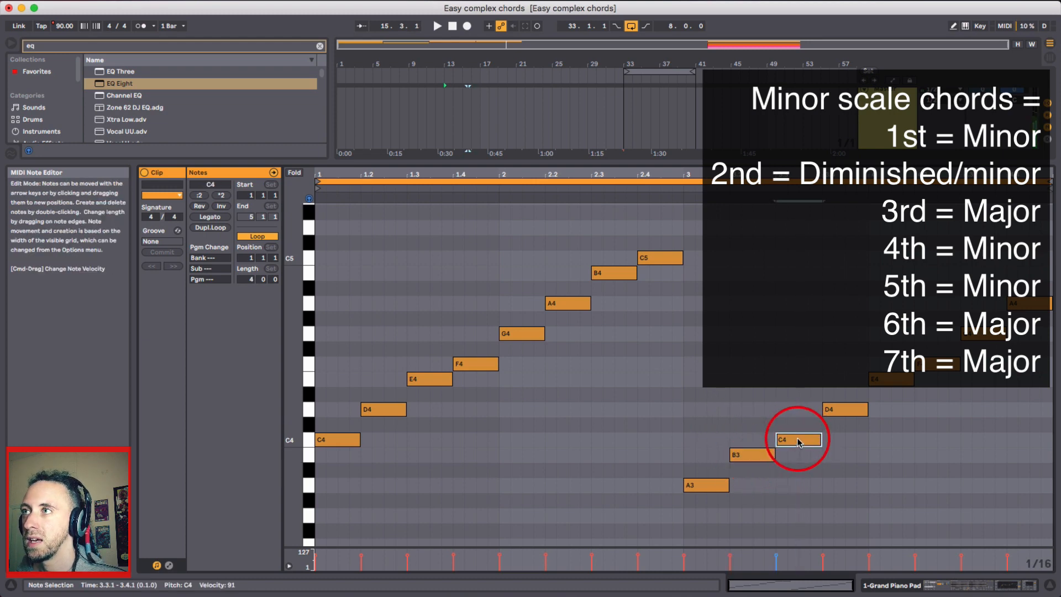
click(850, 409)
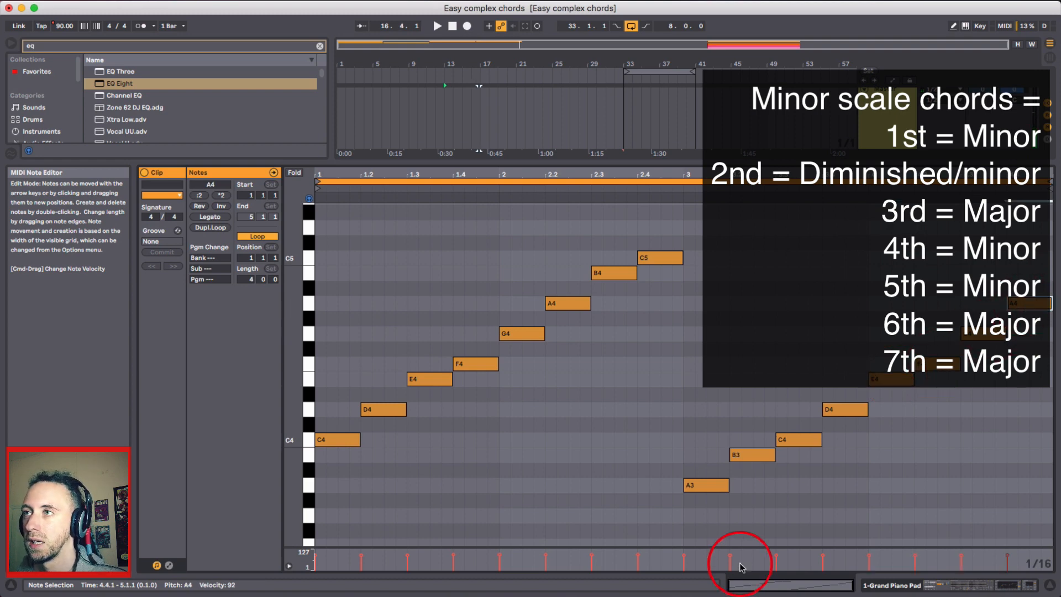
Step: Transpose the whole A minor scale in bars 3 and 4 down two semitones to start on G3
drag(707, 388, 1025, 495)
scroll(883, 487, down, 1)
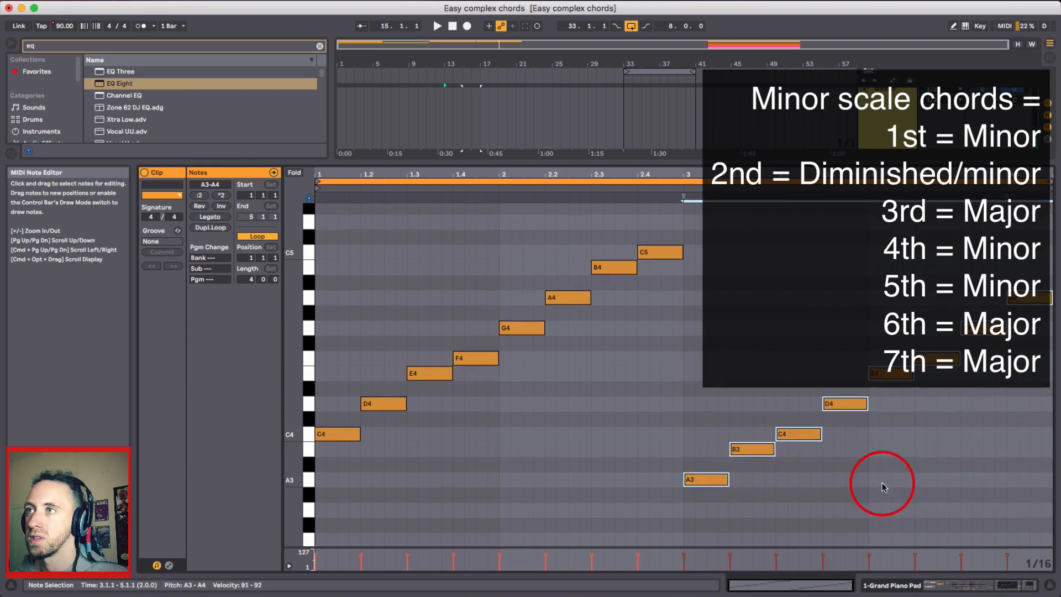
key(Down)
key(Down)
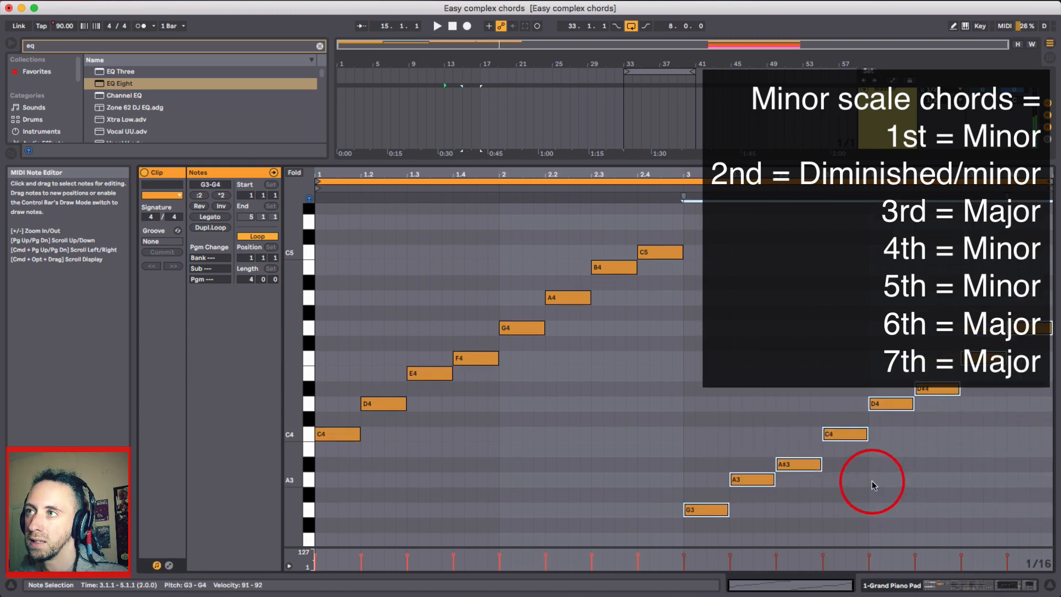
click(690, 528)
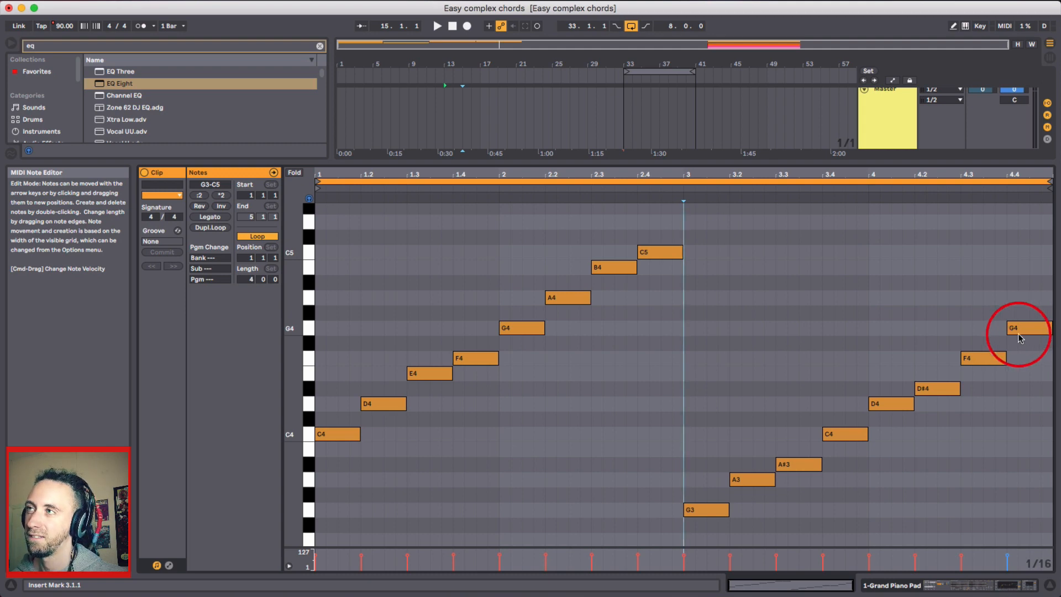
Step: Transpose the minor scale in bars 3 and 4 up four semitones to B3 and back down two to A3
click(972, 323)
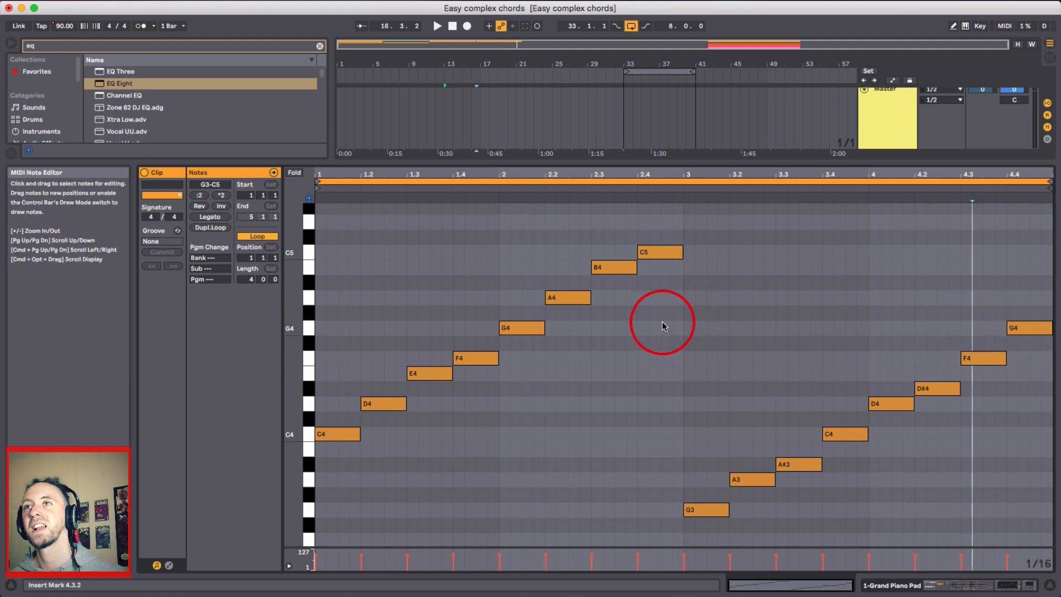
drag(680, 318, 1058, 538)
mouse_move(1058, 535)
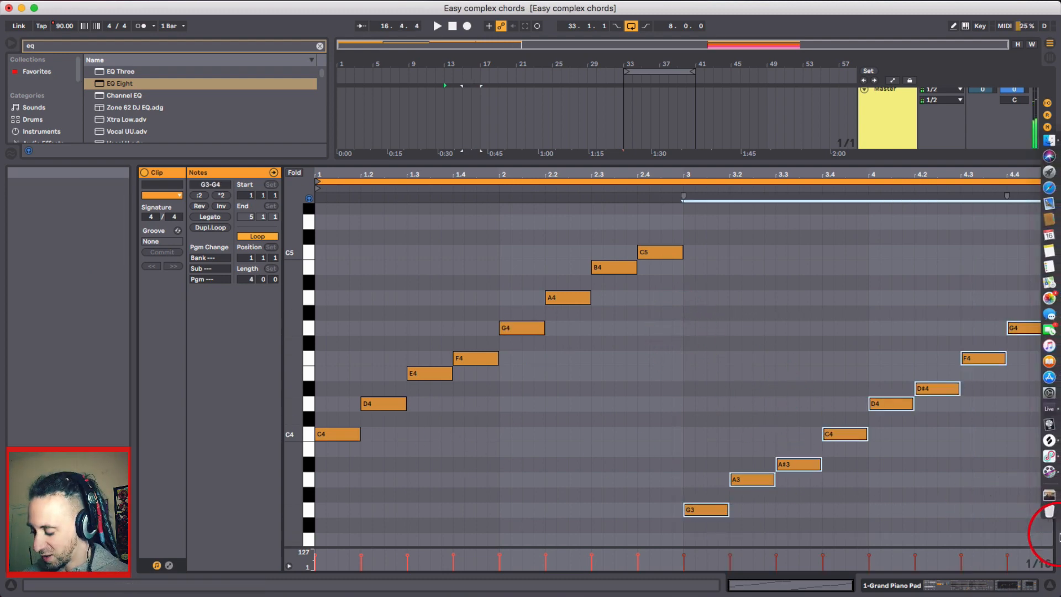
key(Up)
key(Up)
key(Up)
key(Up)
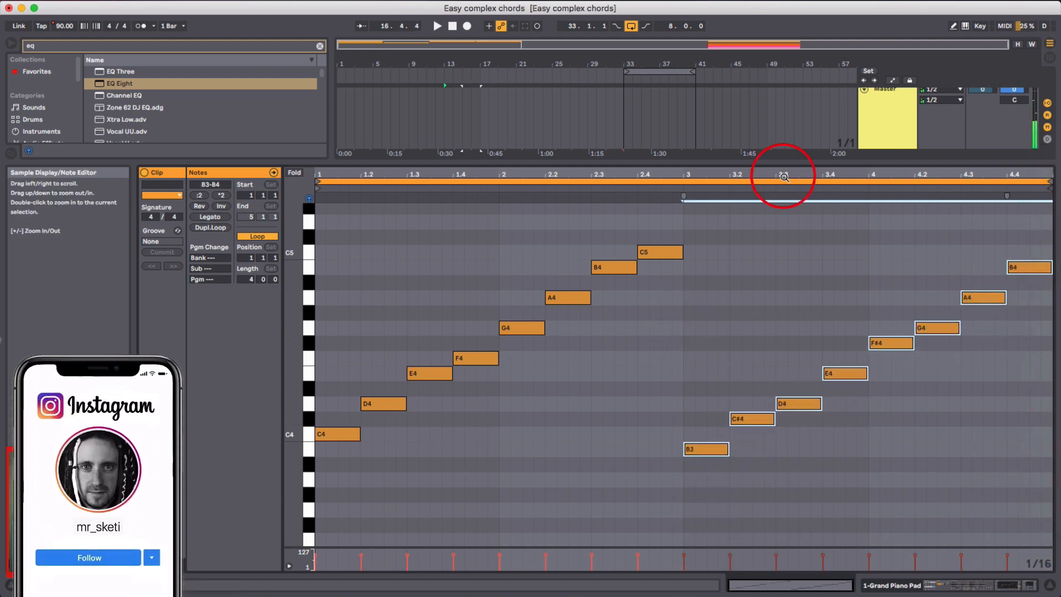
key(Down)
key(Down)
click(755, 354)
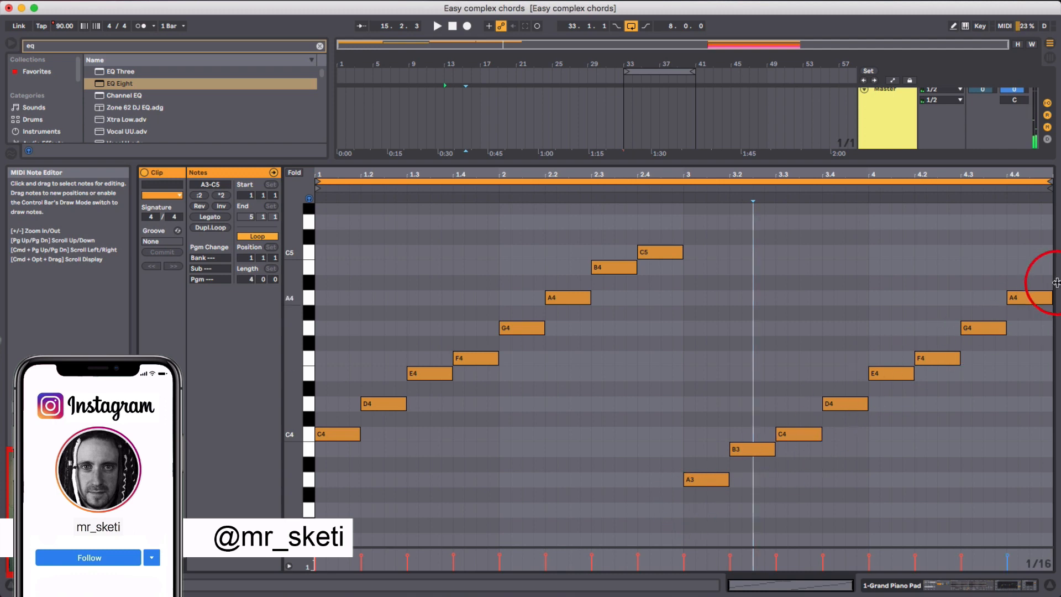
Step: Delete the C major scale from bars 1 and 2 and move the A minor scale to the start of the clip
drag(671, 206, 308, 497)
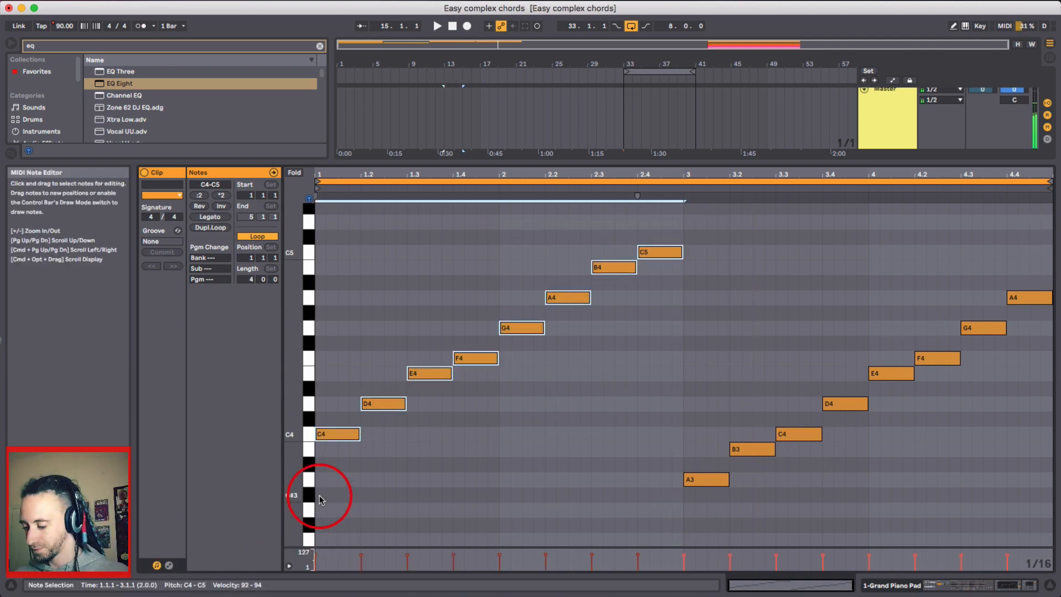
key(Delete)
drag(688, 204, 1032, 549)
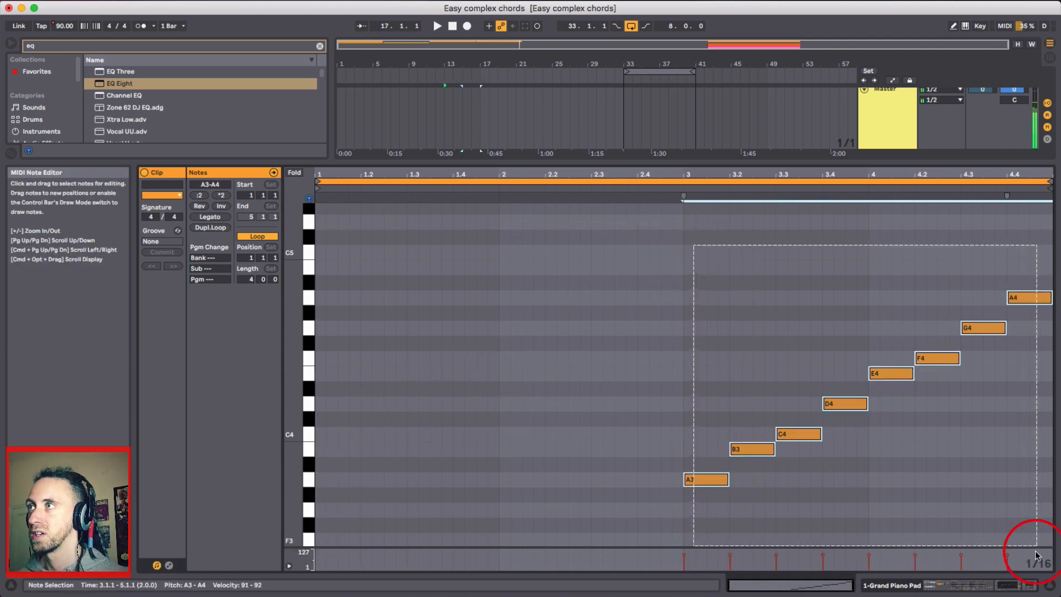
drag(683, 481, 339, 482)
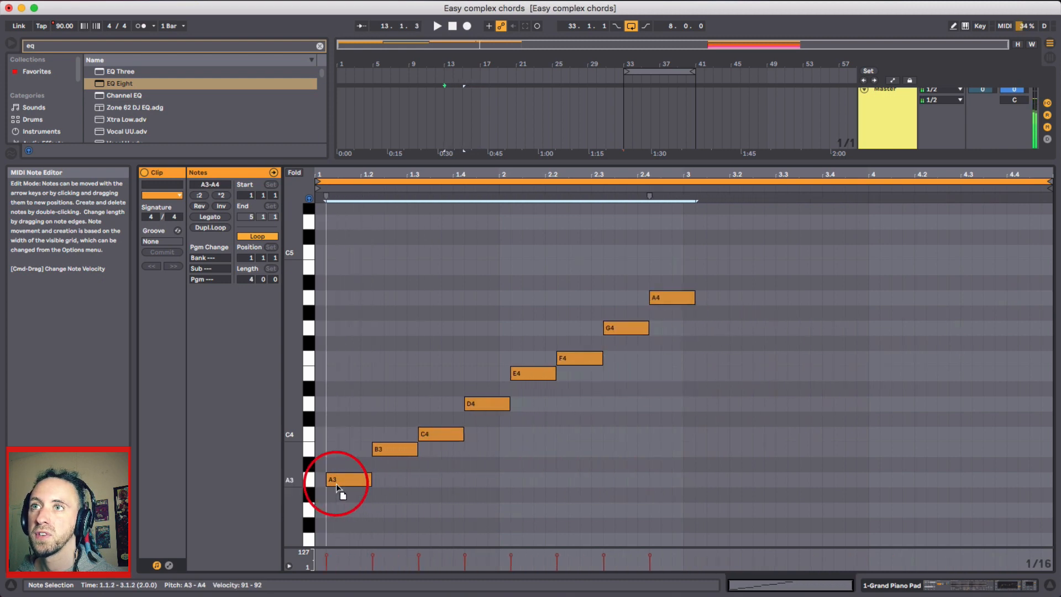
click(336, 392)
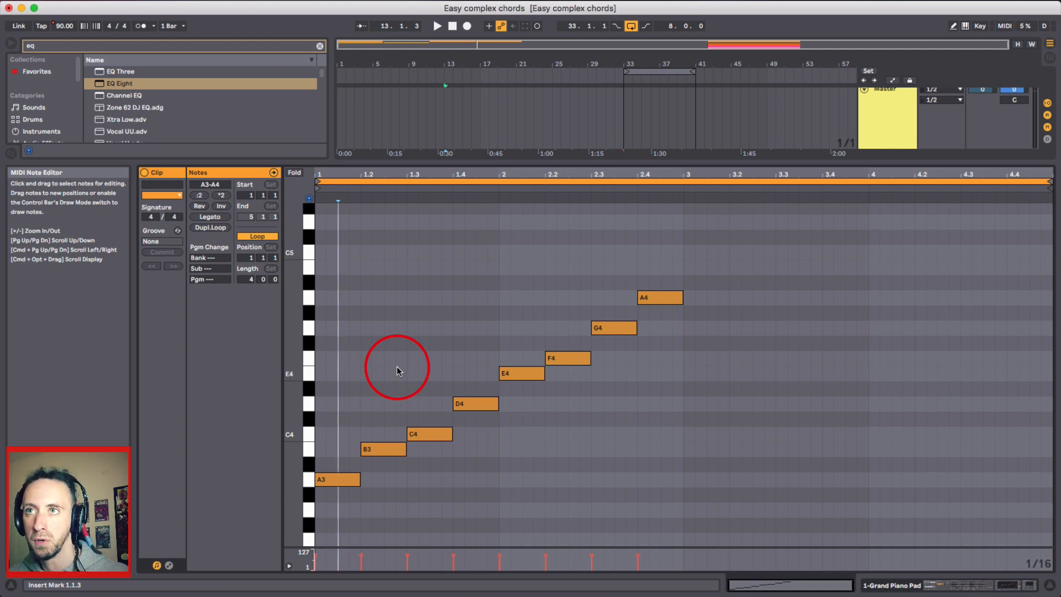
Step: Transpose the whole A minor scale down four semitones to start on F3 and back up four to A3
drag(443, 474, 331, 250)
key(super+a)
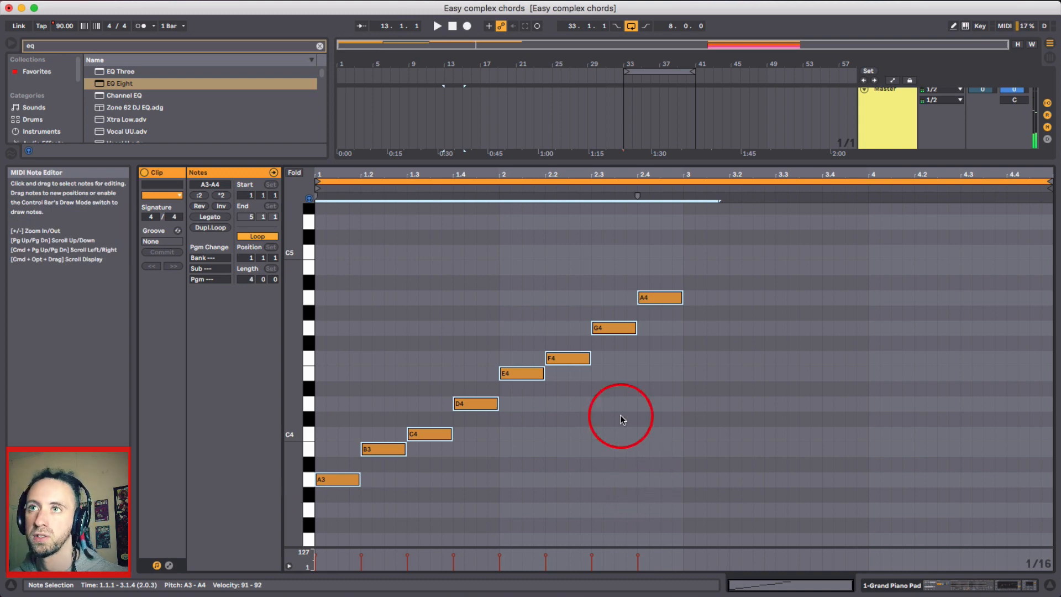
key(Down)
key(Down)
key(Down)
key(Down)
scroll(575, 470, down, 3)
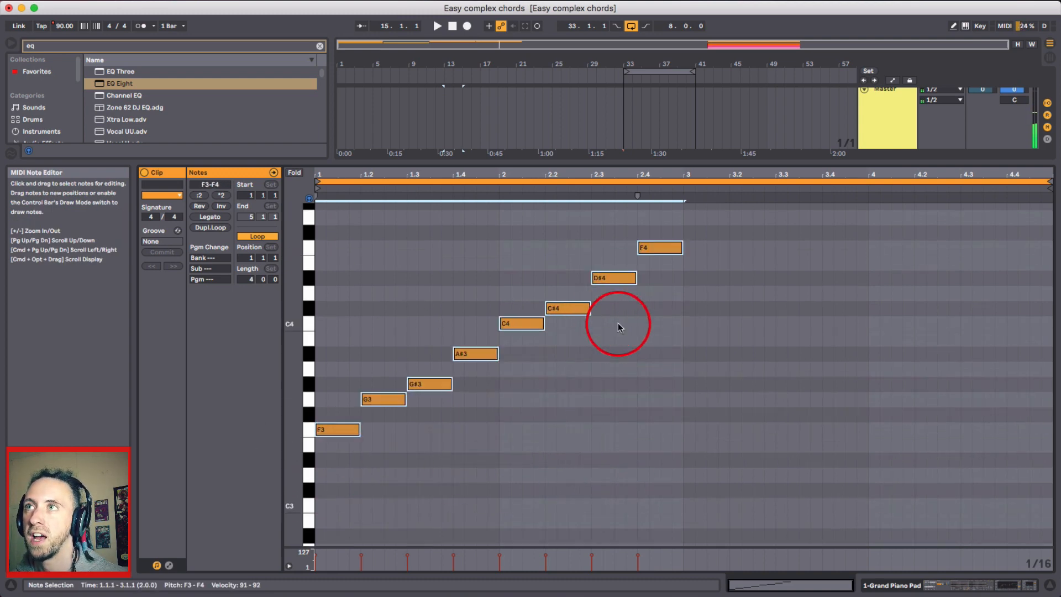
scroll(601, 419, up, 3)
key(Up)
key(Up)
key(Up)
key(Up)
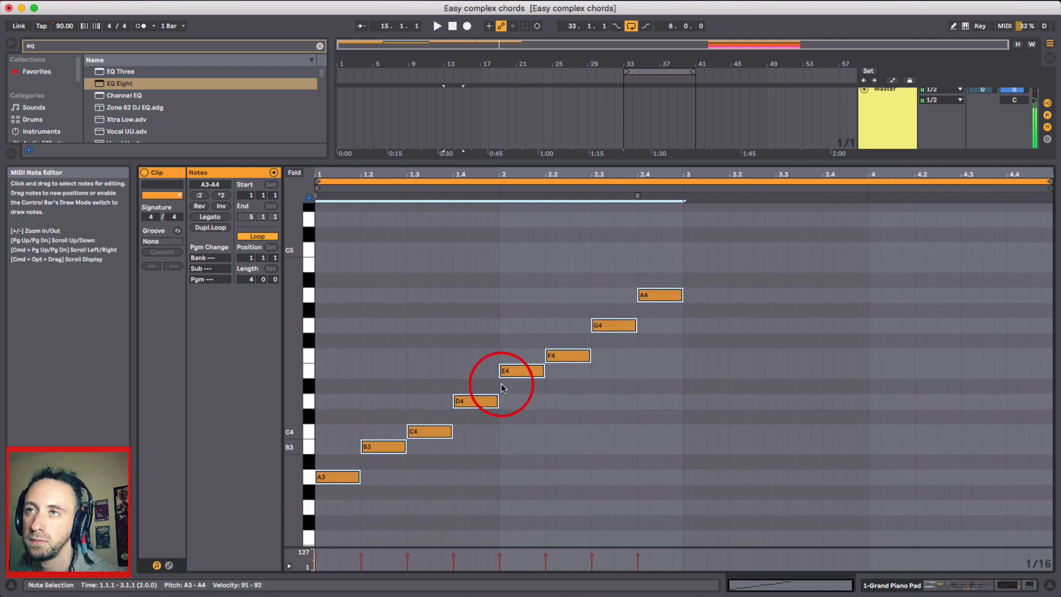
Step: Stack copied notes C4 and E4 above the opening A3, and E4 and G4 above the C4 at 1.3
click(428, 339)
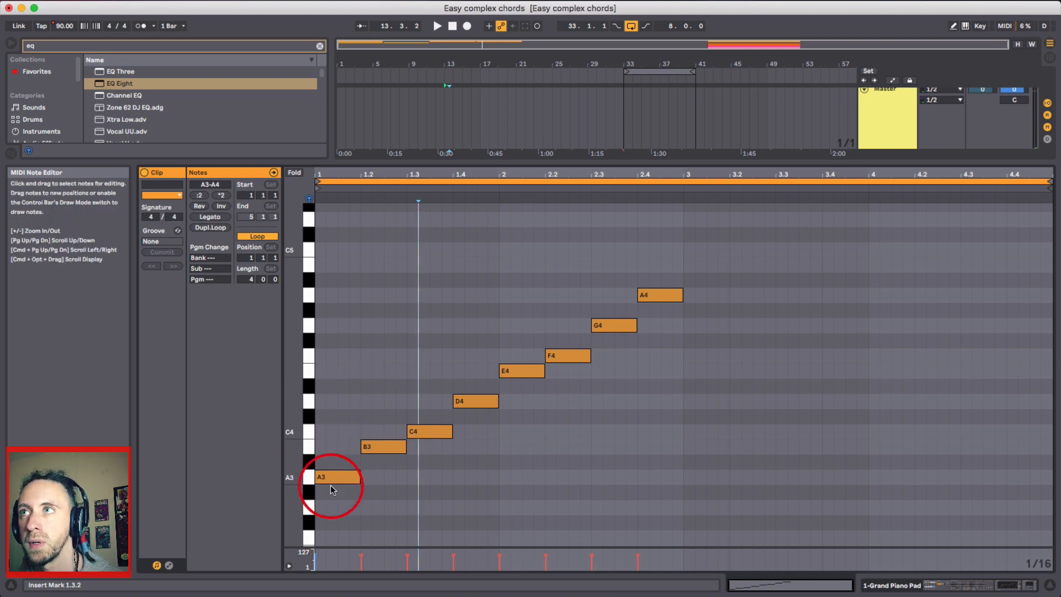
click(373, 391)
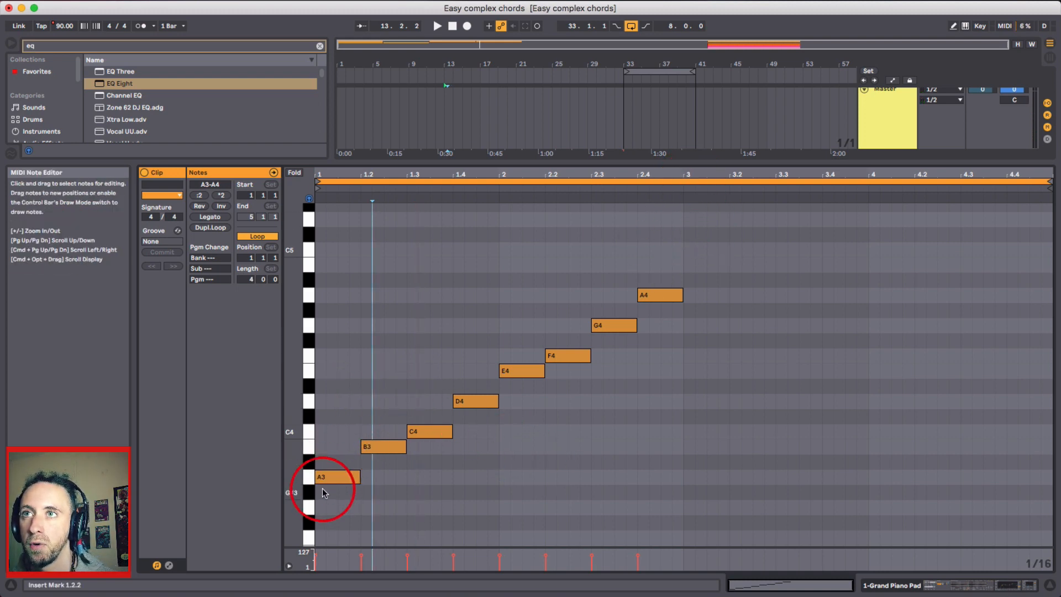
click(331, 447)
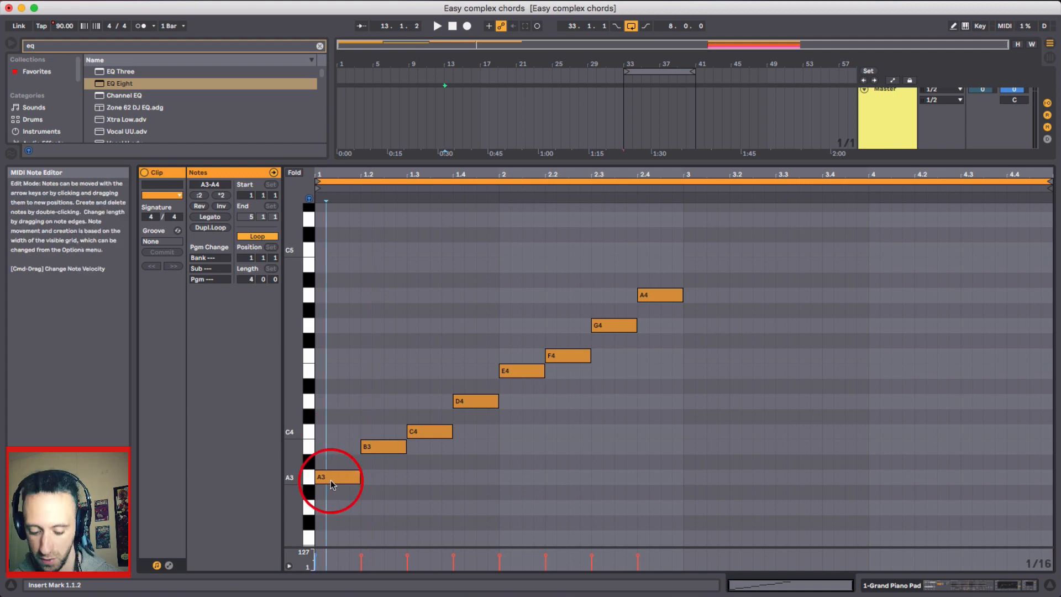
drag(334, 472, 323, 372)
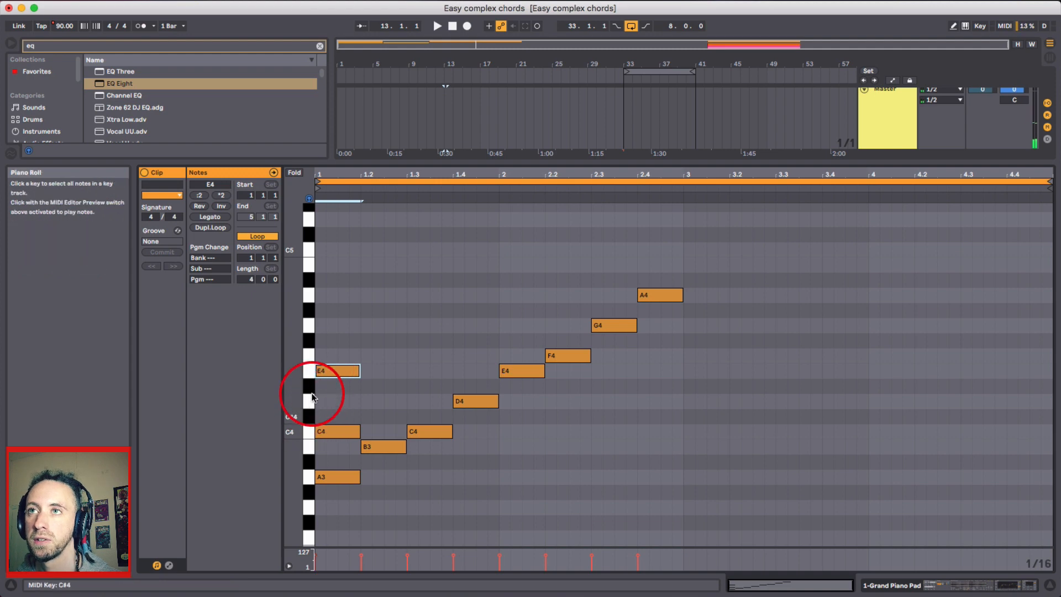
click(333, 503)
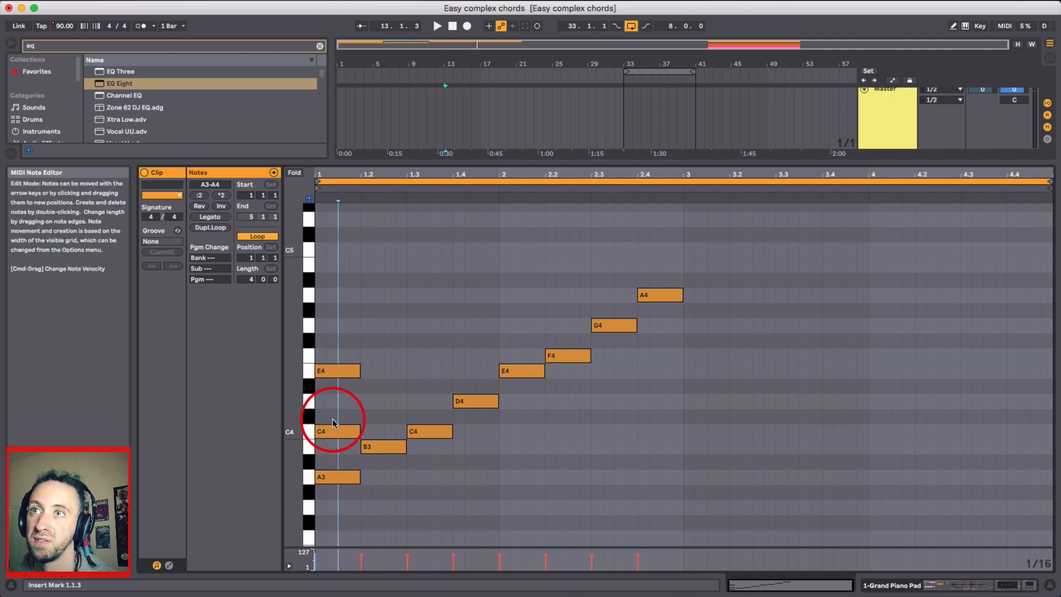
click(423, 433)
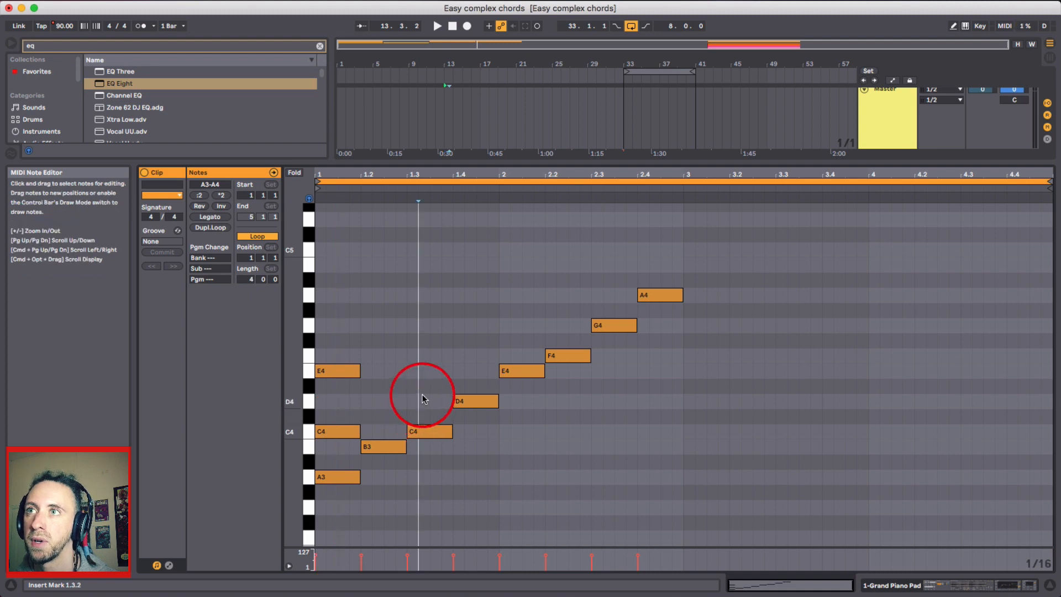
drag(430, 435, 431, 332)
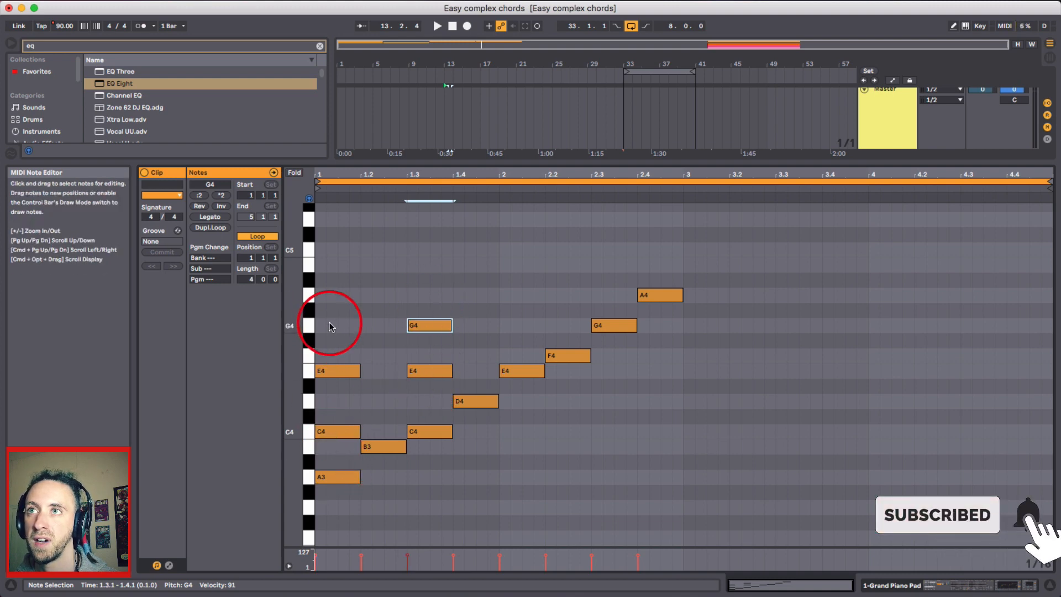
Step: Move the opening minor chord to bar 3 with its root on C4, and copy the C major chord beside it at 3.2
drag(331, 326, 695, 435)
drag(454, 298, 752, 434)
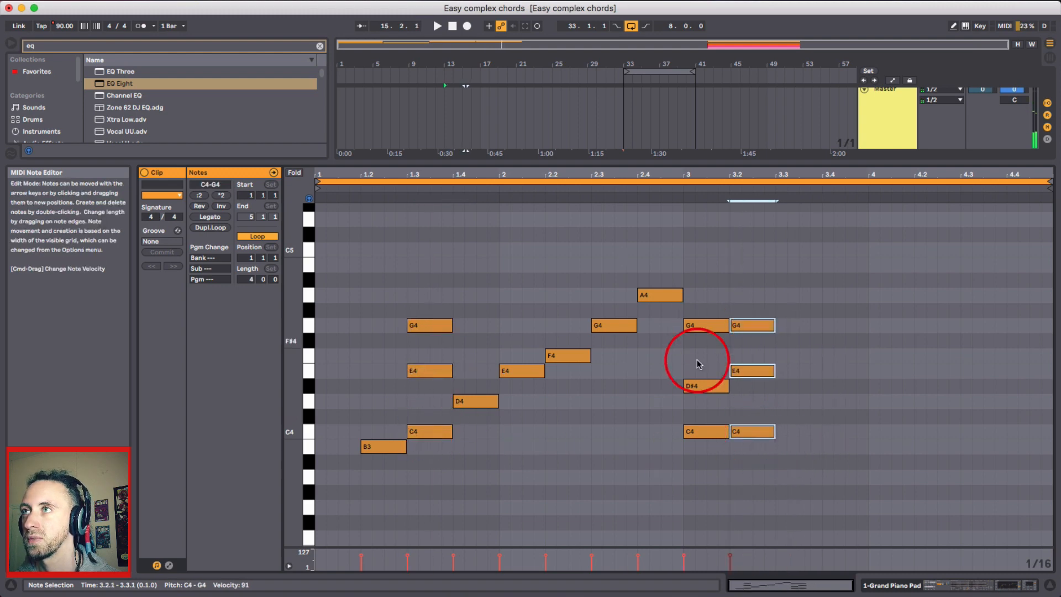
click(671, 438)
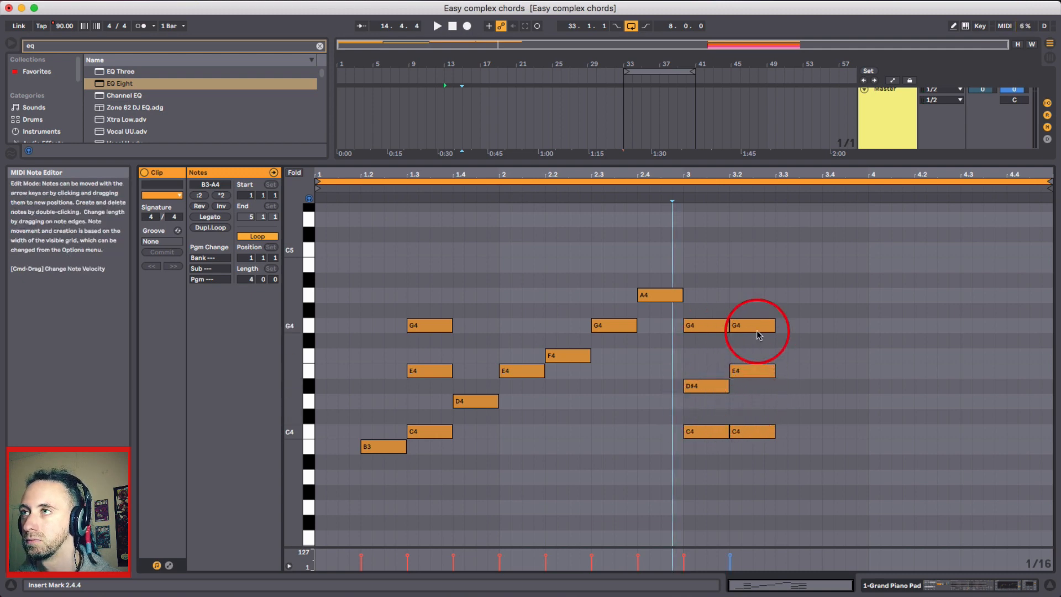
Step: Return the minor chord from bar 3 to its A3 root at the clip start and delete the C major copy at 3.2
drag(701, 287, 338, 478)
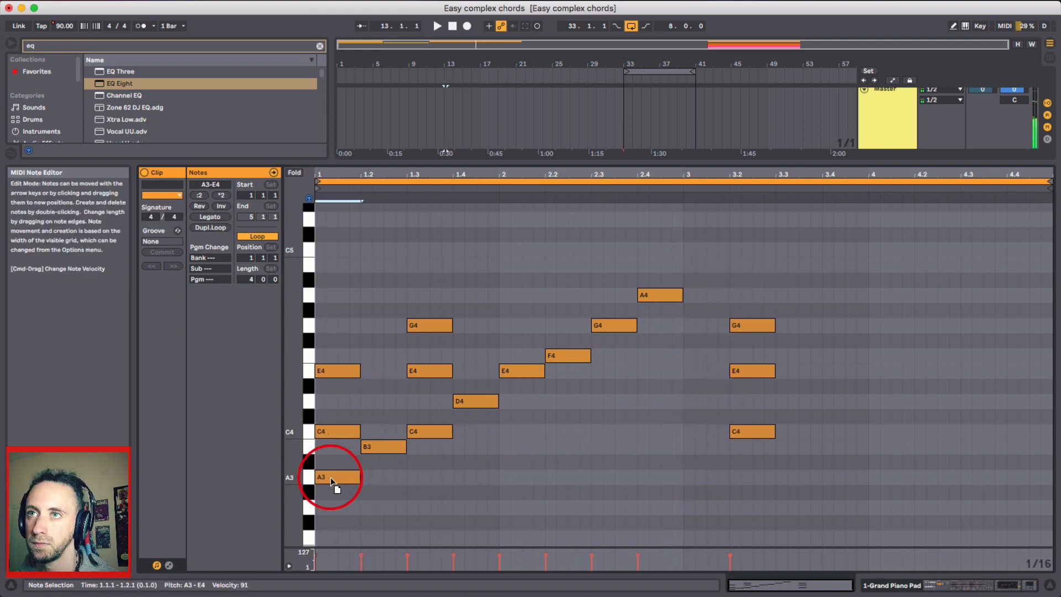
drag(744, 289, 759, 450)
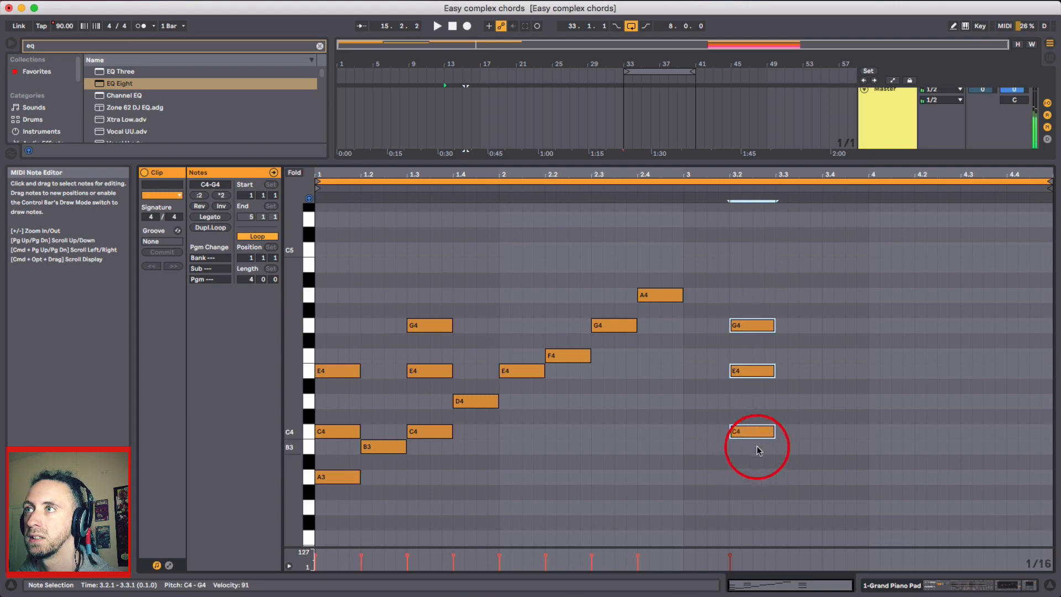
key(Delete)
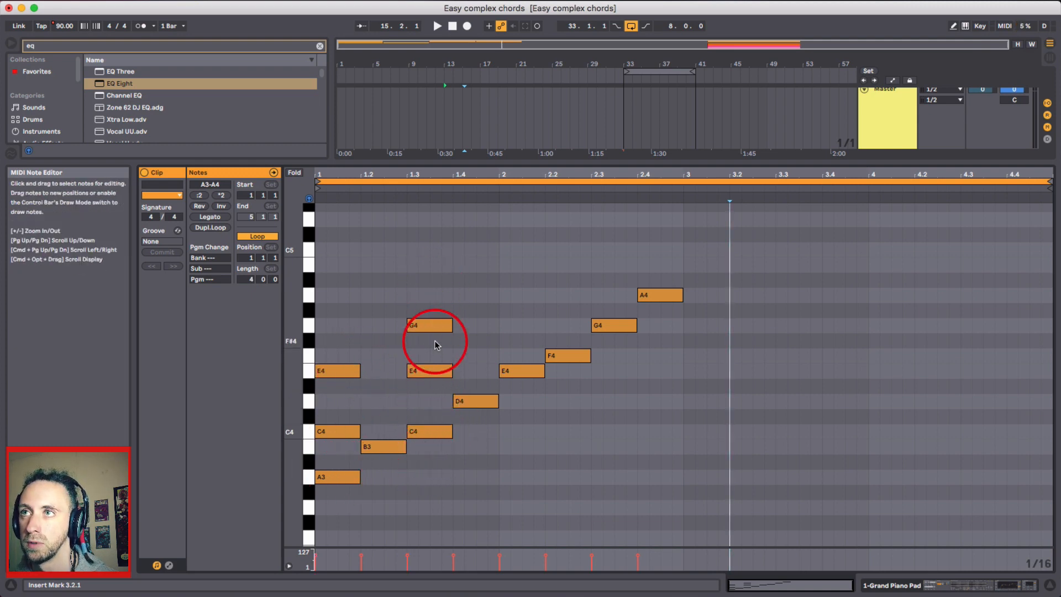
Step: Build triads on the next two scale notes by stacking F4 and A4 above D4, and G4 and B4 above E4
click(464, 360)
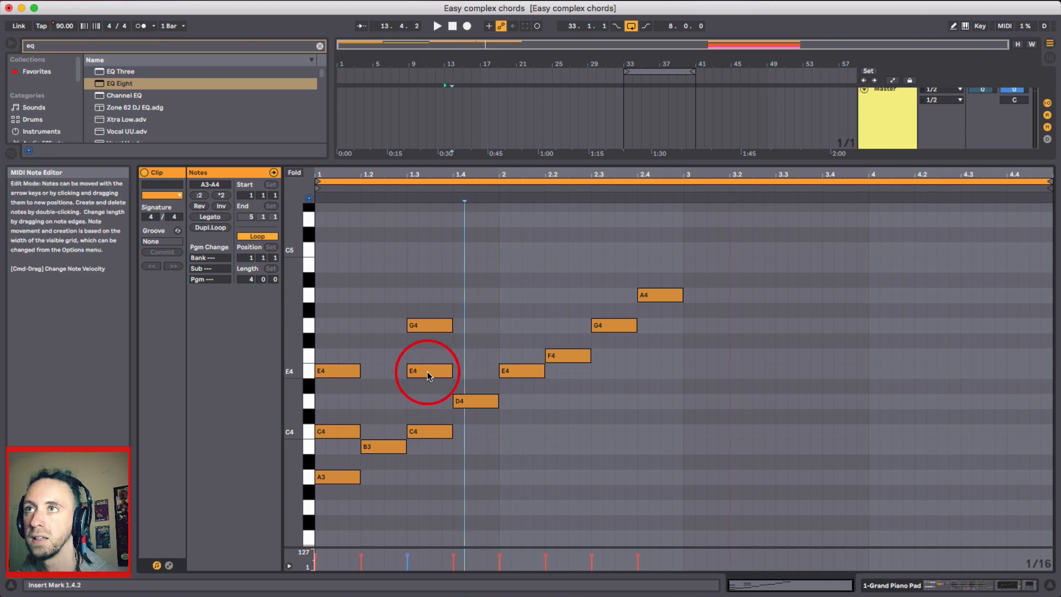
drag(427, 372, 474, 288)
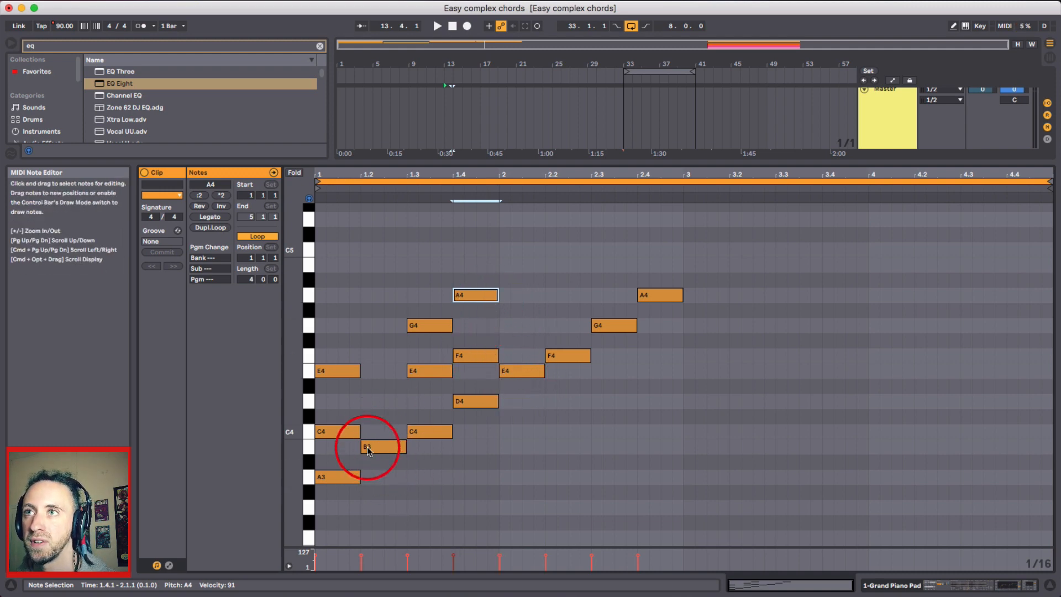
click(521, 371)
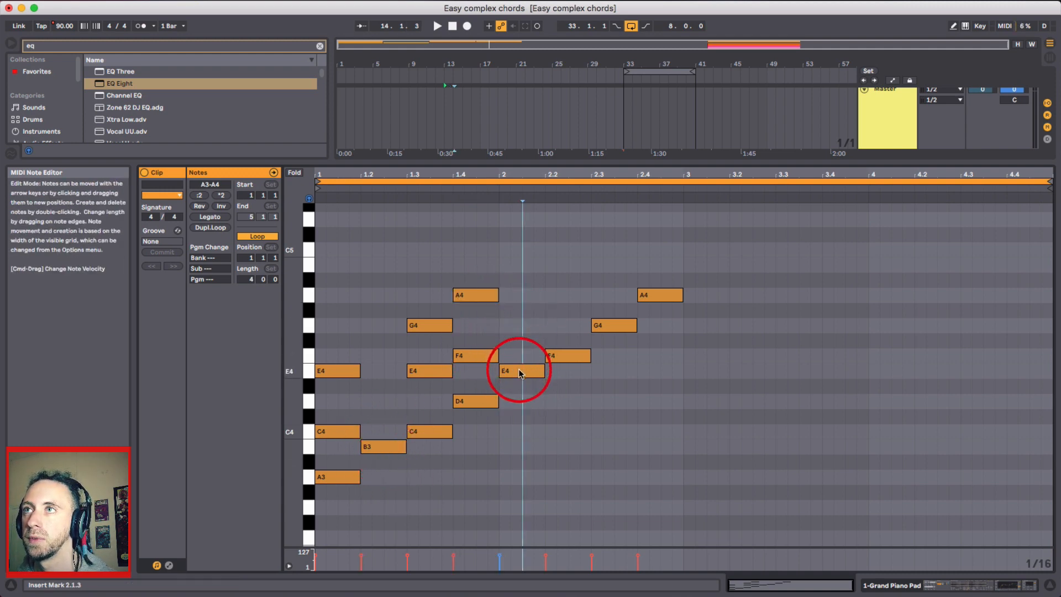
drag(521, 373, 521, 265)
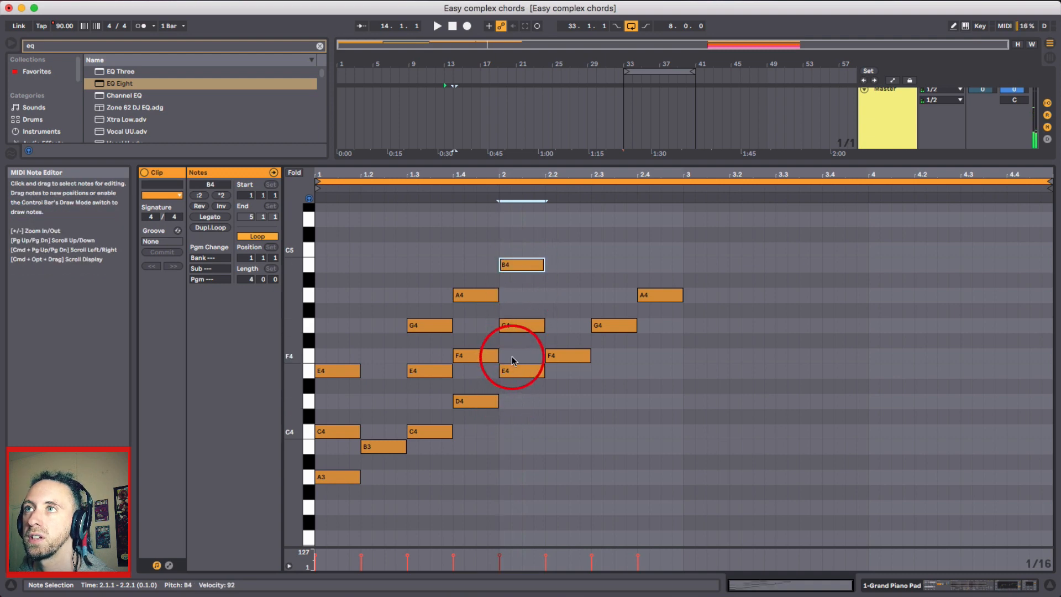
Step: Stack A4 and C5 above the F4 at 2.2, trying G#4 as the middle note before restoring A4
drag(523, 223, 567, 255)
click(568, 355)
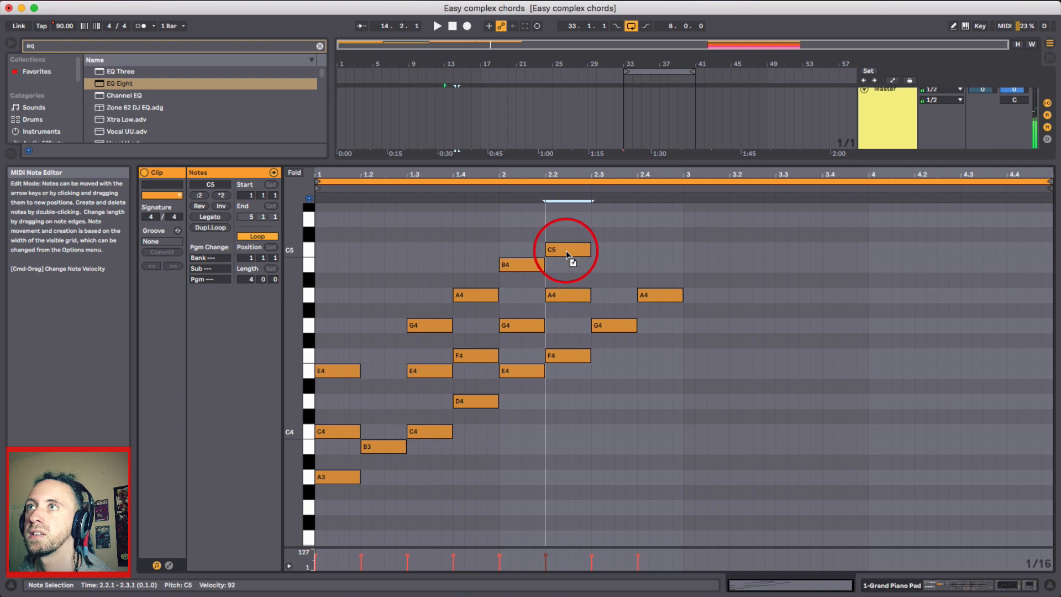
click(562, 300)
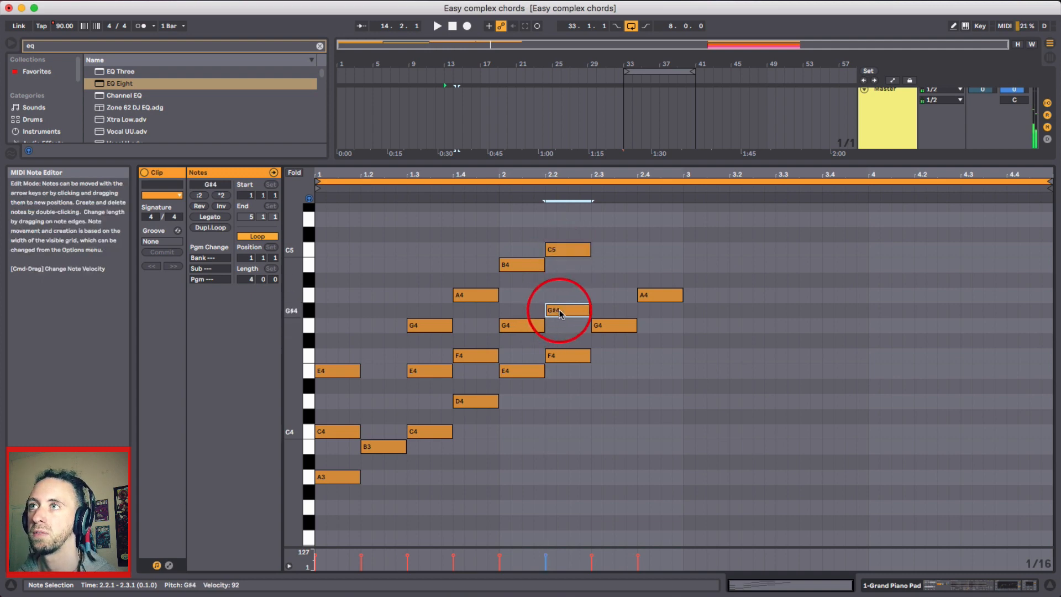
key(Down)
key(Up)
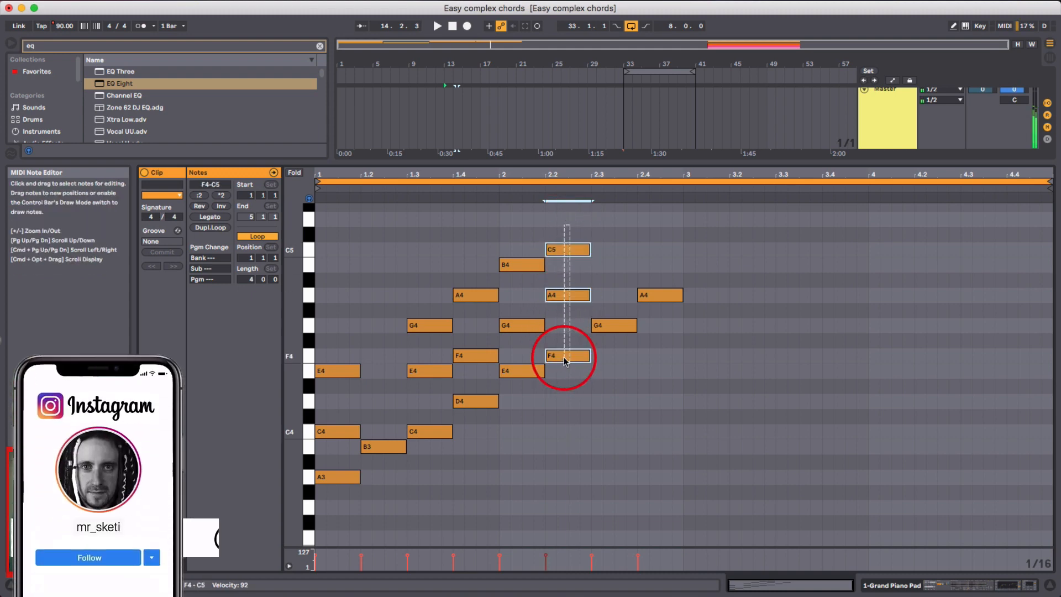
Step: Stack B4 and D5 above the G4 at 2.3, and C5 and E5 above the final A4 at 2.4
click(604, 278)
drag(597, 325, 606, 227)
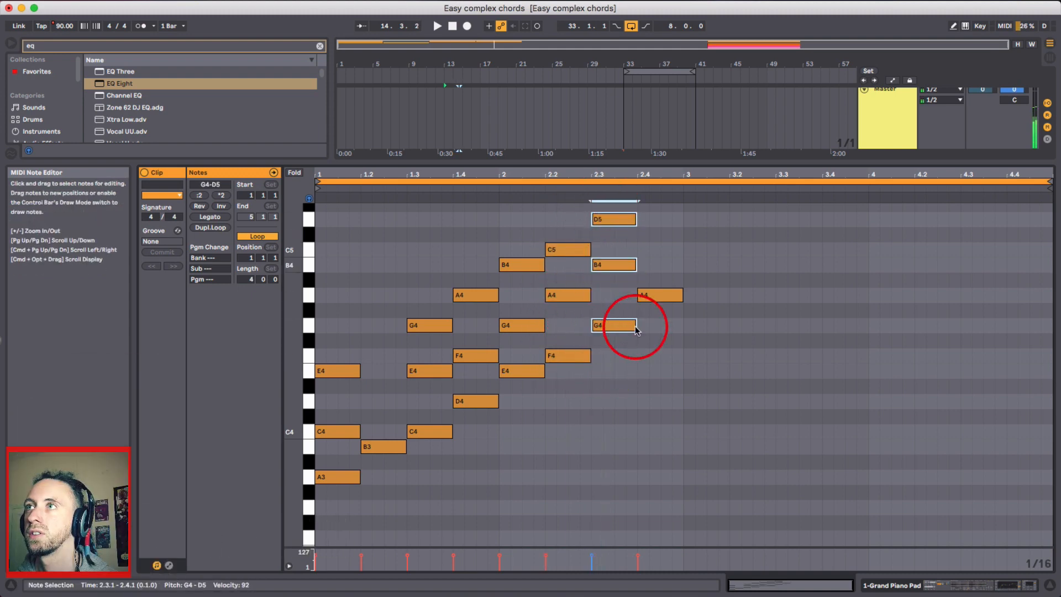
scroll(635, 322, up, 3)
click(686, 294)
drag(668, 365, 664, 424)
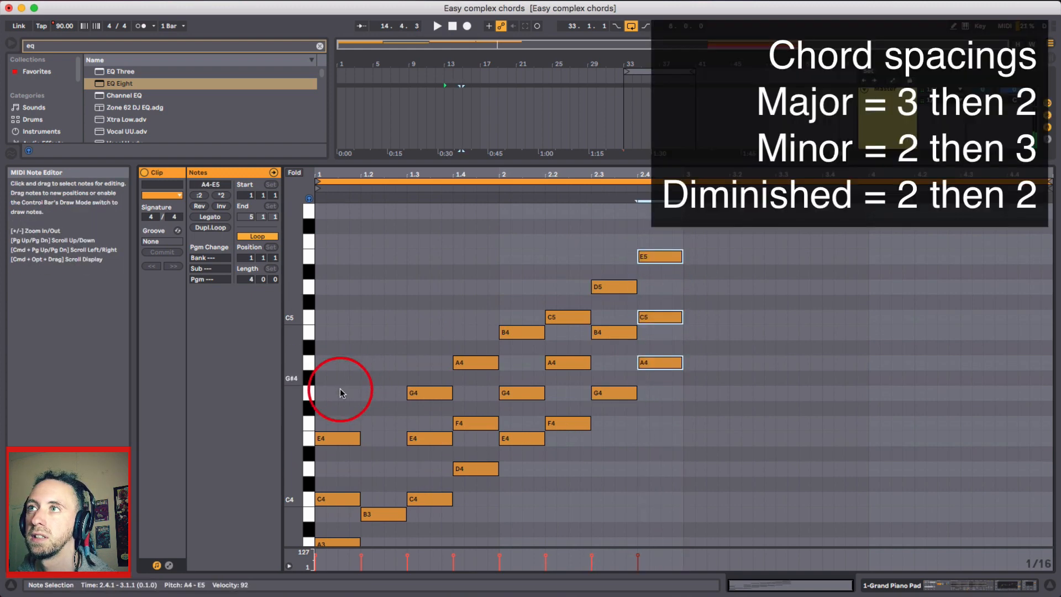
Step: Build a chord on the B3 at 1.2 by adding D4 and F#4 above it
scroll(613, 332, down, 3)
scroll(735, 440, up, 3)
scroll(370, 454, down, 2)
click(396, 428)
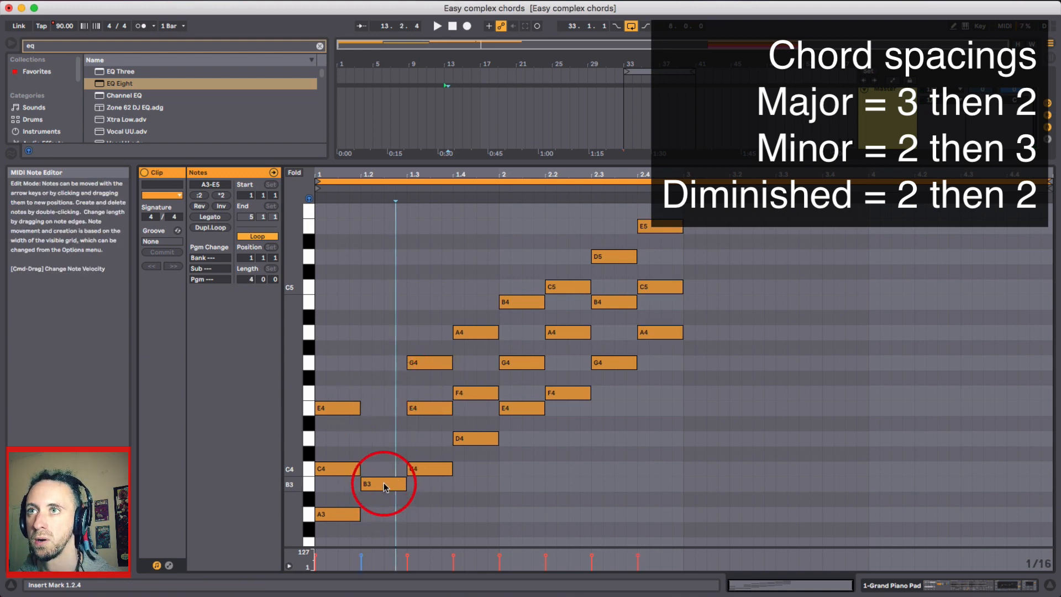
double_click(382, 439)
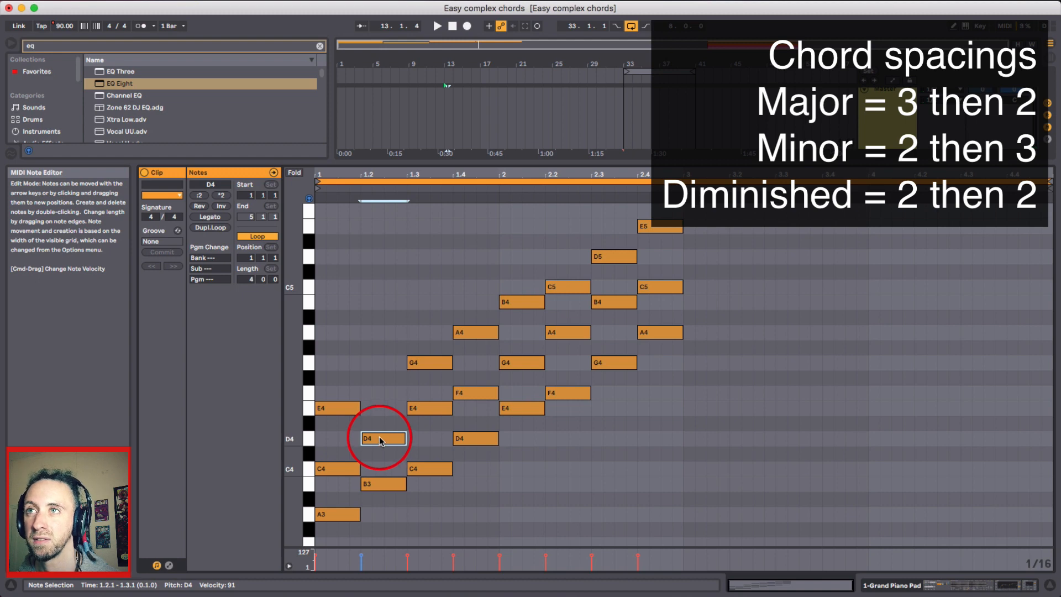
drag(381, 428, 382, 383)
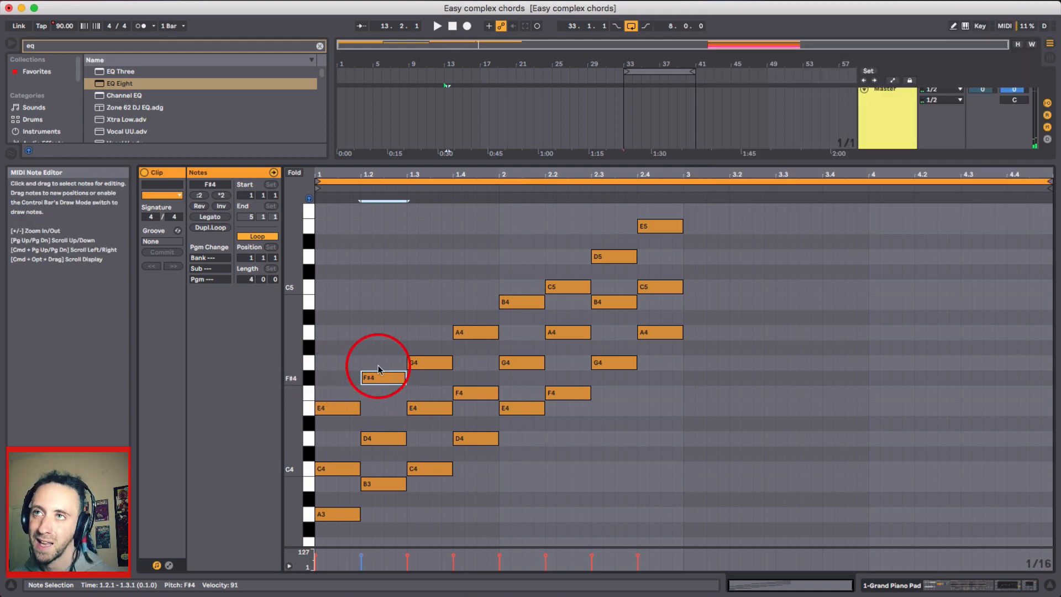
Step: Lower the F#4 of the chord at 1.2 to F4 to make a B diminished triad
click(388, 359)
click(380, 378)
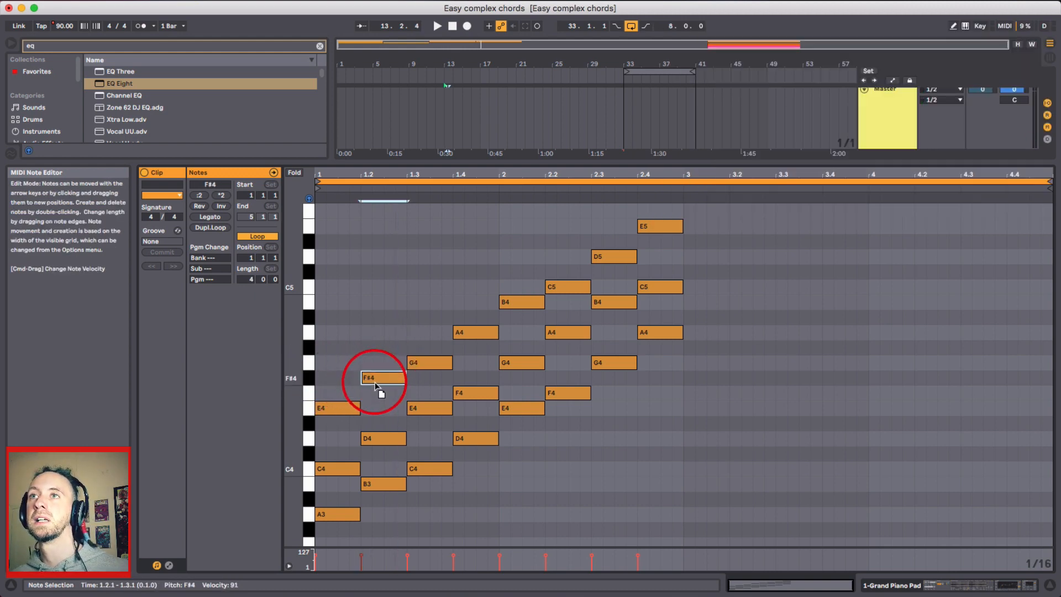
key(Down)
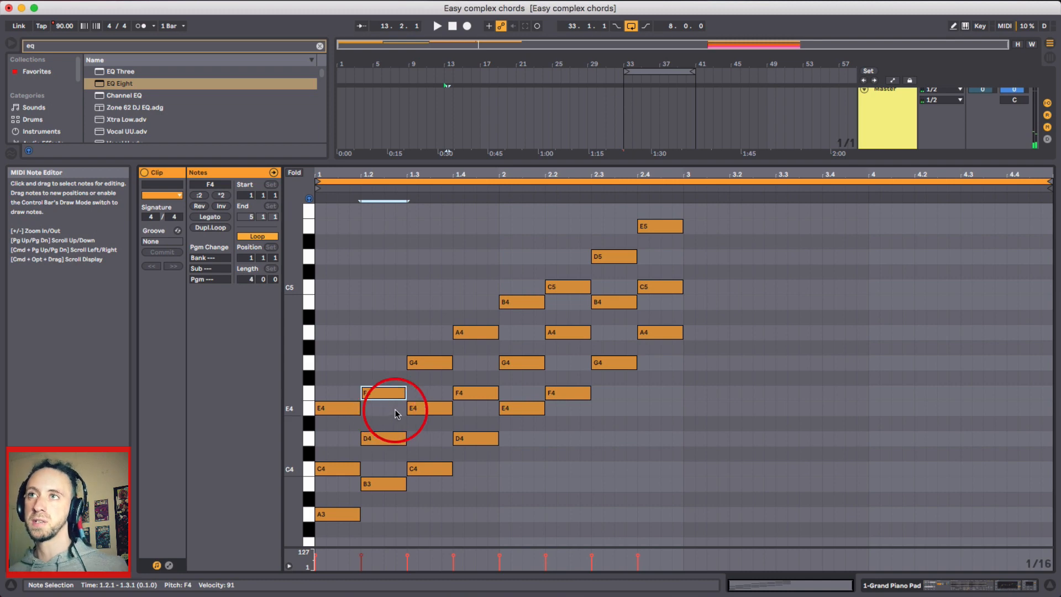
Step: Audition the B diminished triad and play the clip's first chords from the beginning
drag(379, 348, 367, 508)
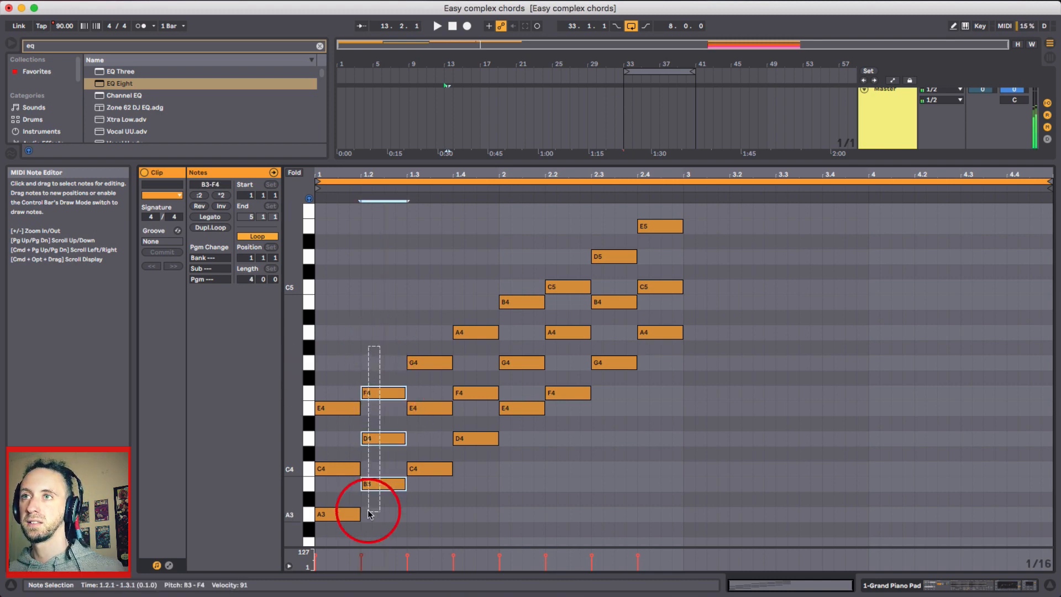
click(323, 354)
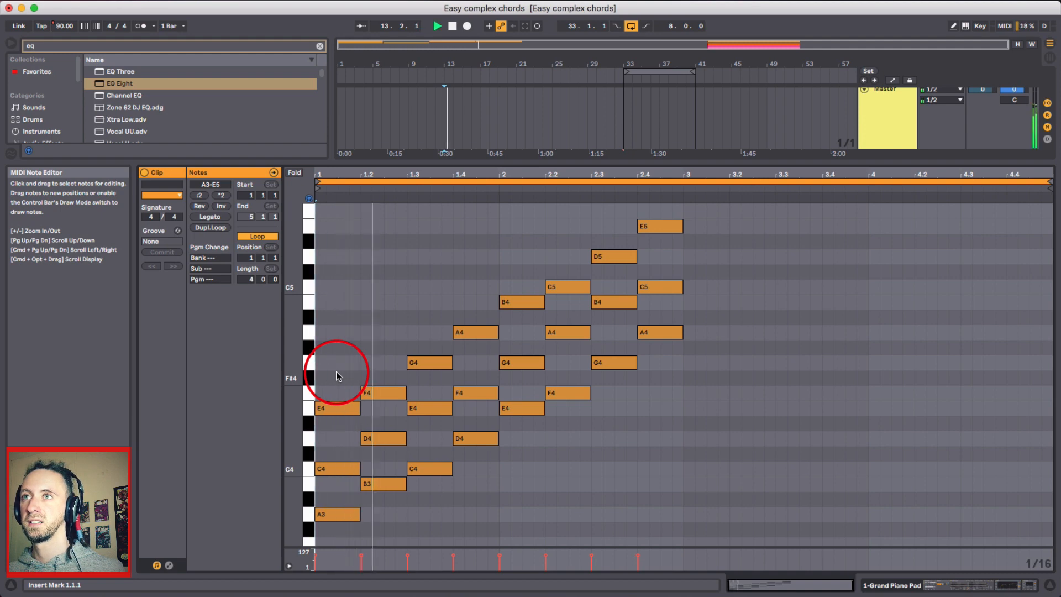
key(space)
Step: Move the B diminished triad from 1.2 to the start of bar 3 and play it on its own
drag(372, 367, 701, 491)
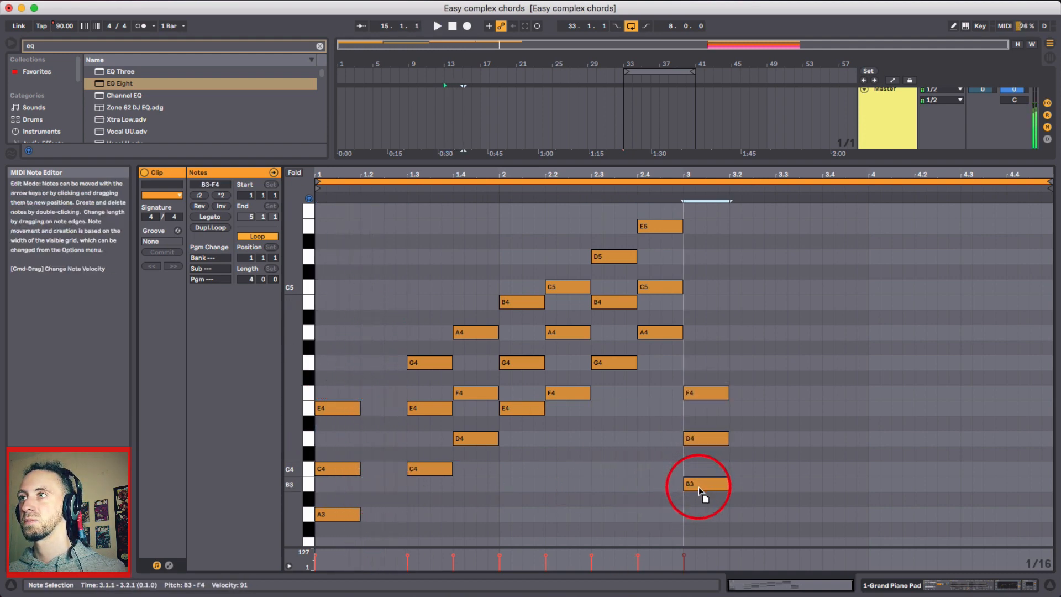
click(686, 377)
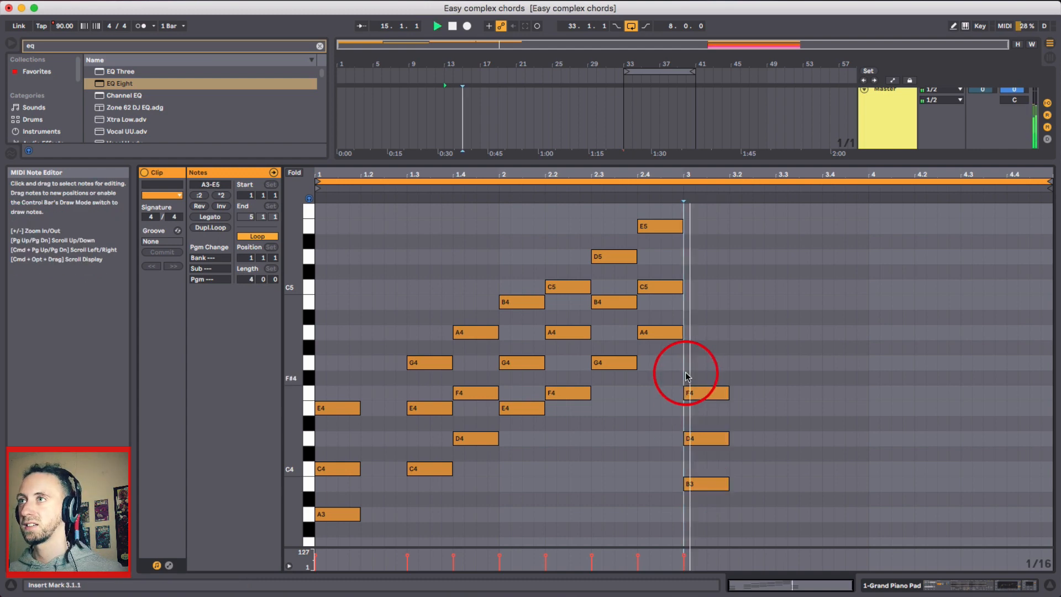
key(space)
key(space)
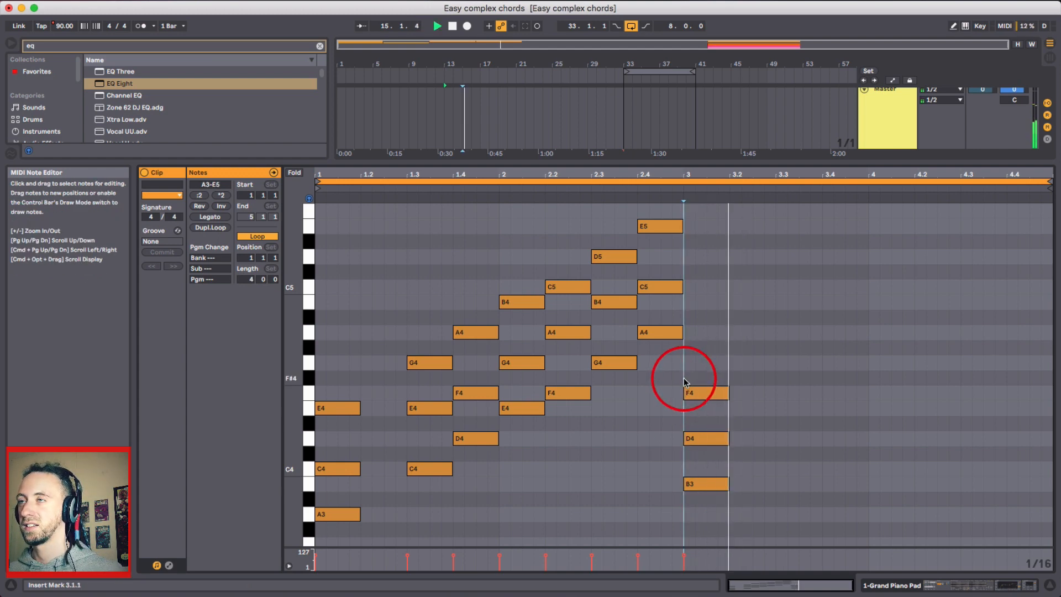
key(space)
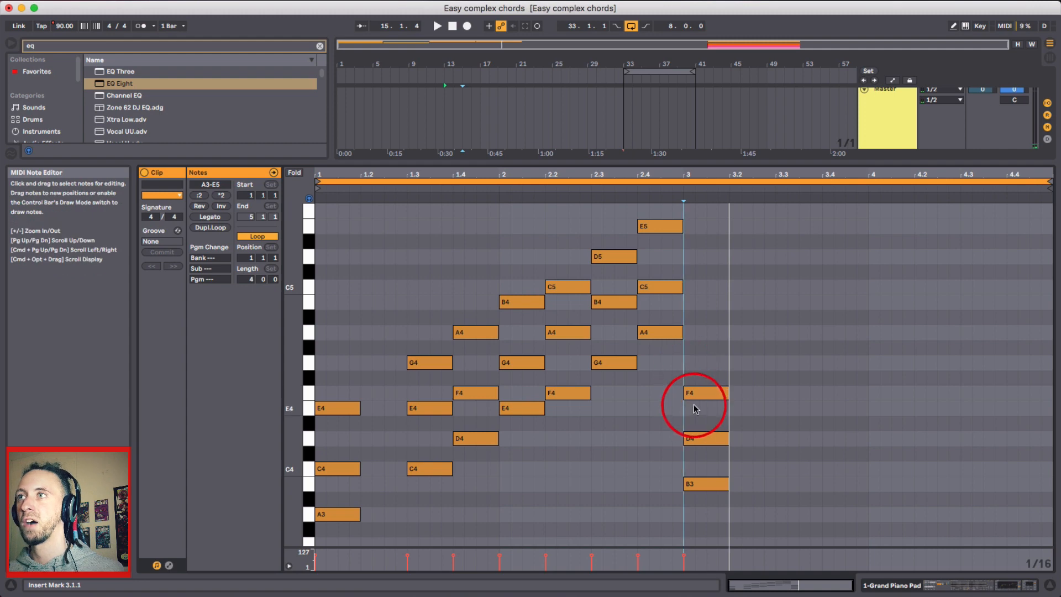
Step: Raise the F4 of the bar 3 chord to F#4, then move the resulting B minor triad back to 1.2
click(698, 398)
key(Up)
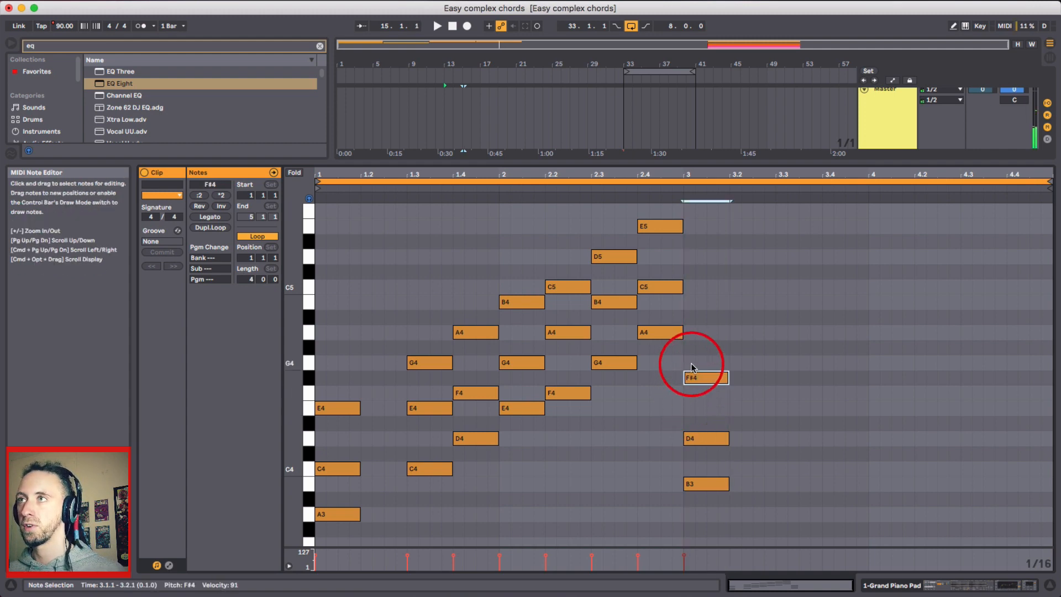
key(space)
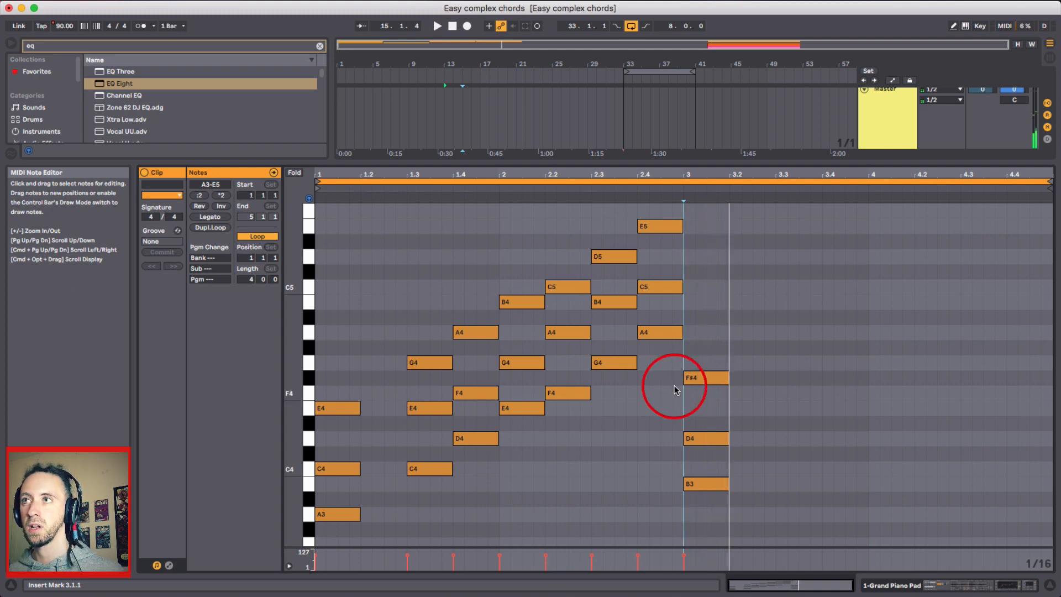
drag(702, 356, 385, 489)
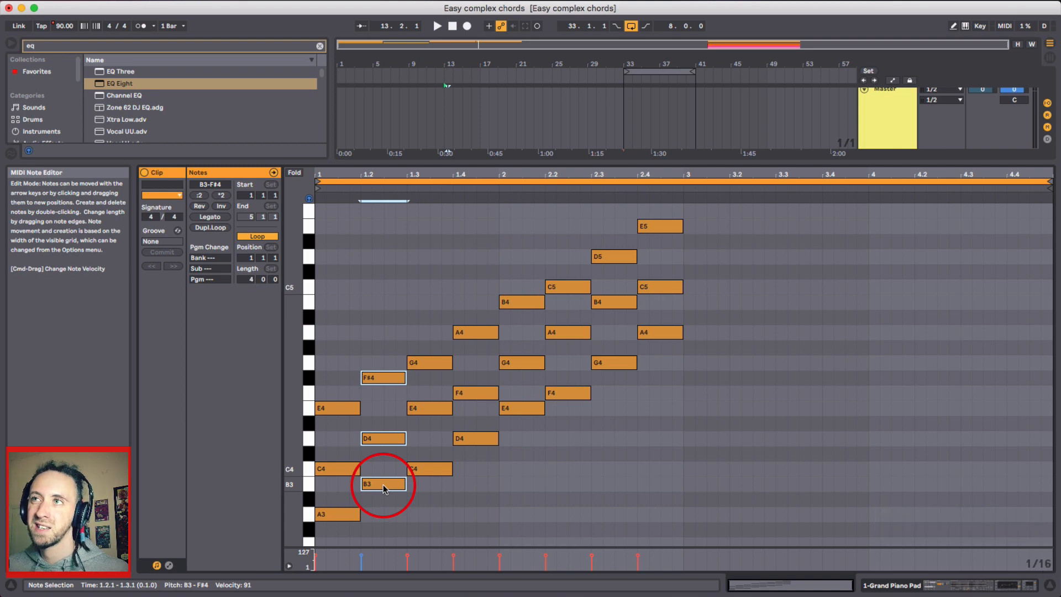
click(472, 290)
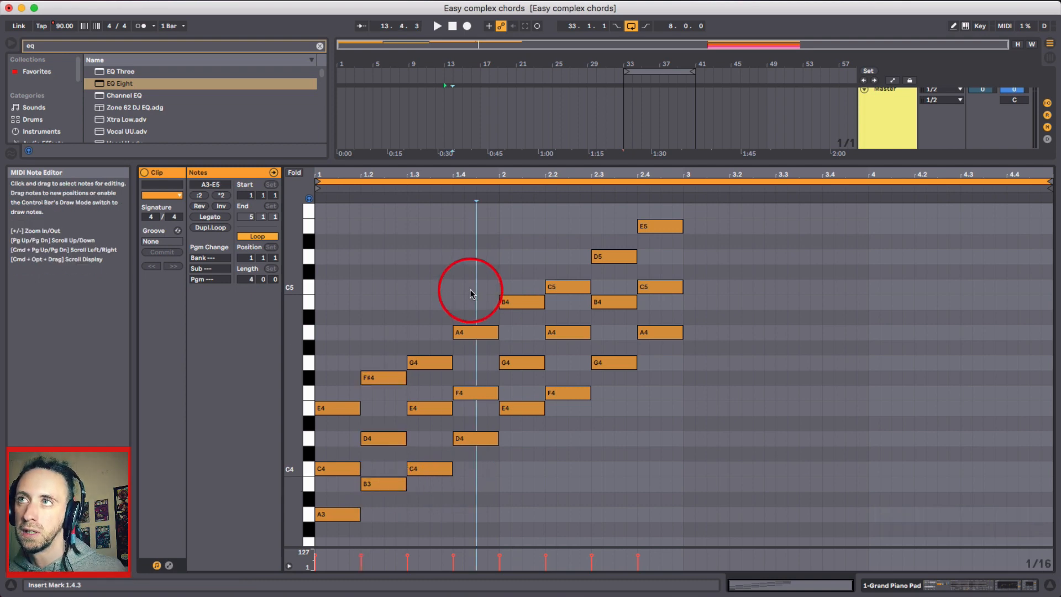
scroll(470, 308, up, 3)
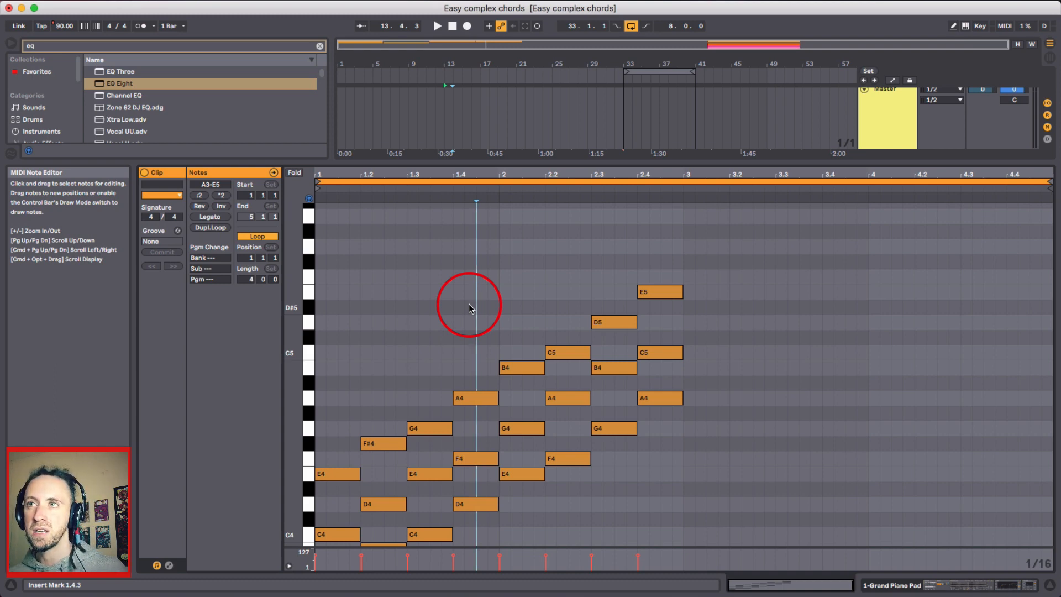
click(444, 334)
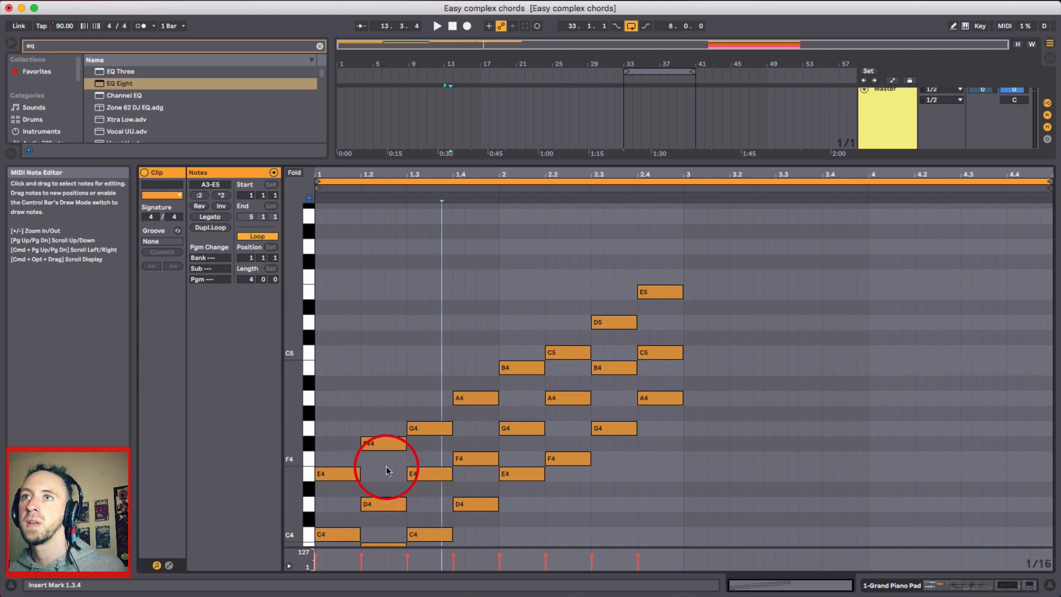
scroll(390, 467, down, 5)
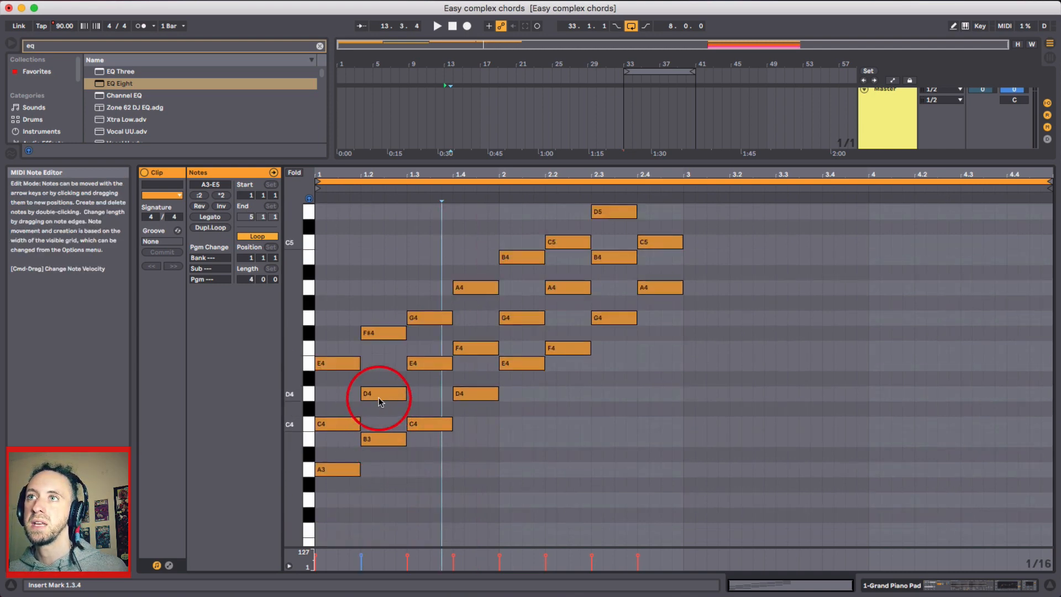
scroll(381, 375, up, 3)
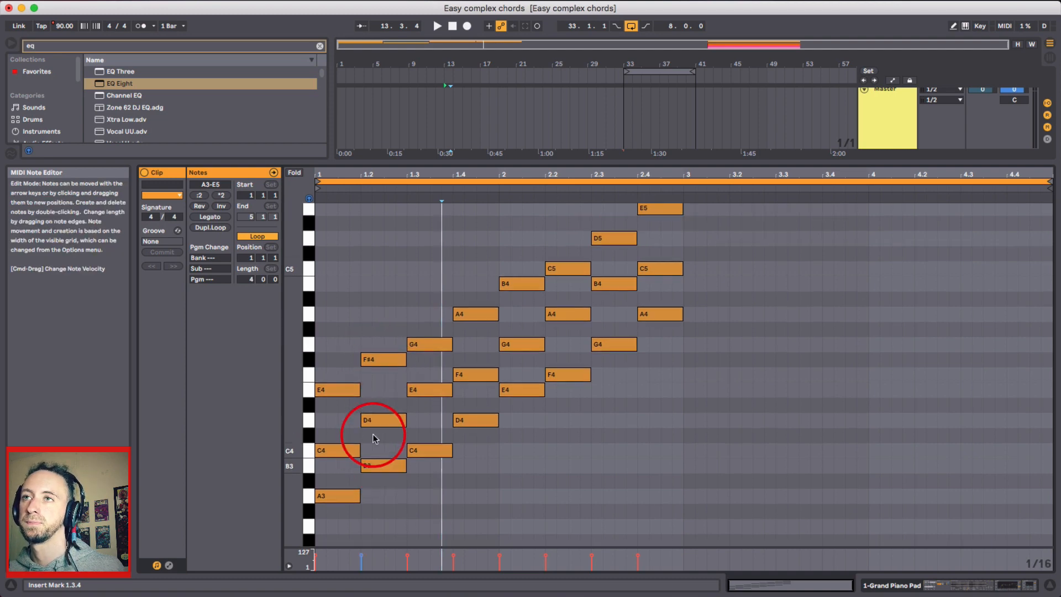
click(419, 274)
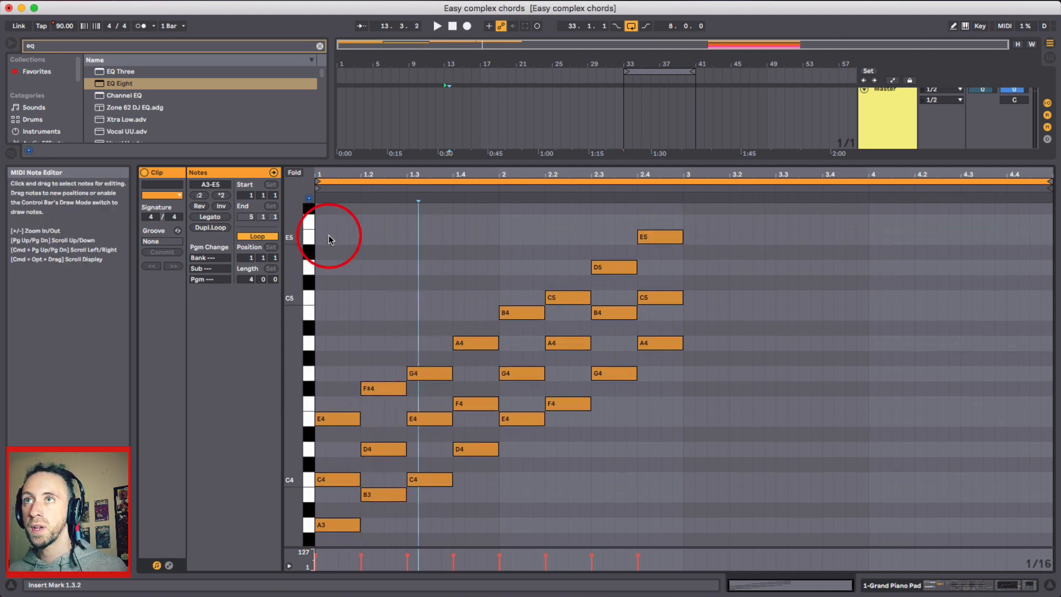
Step: Stretch all notes of the clip to double length so that each chord lasts two beats
drag(332, 228, 715, 545)
scroll(371, 362, up, 3)
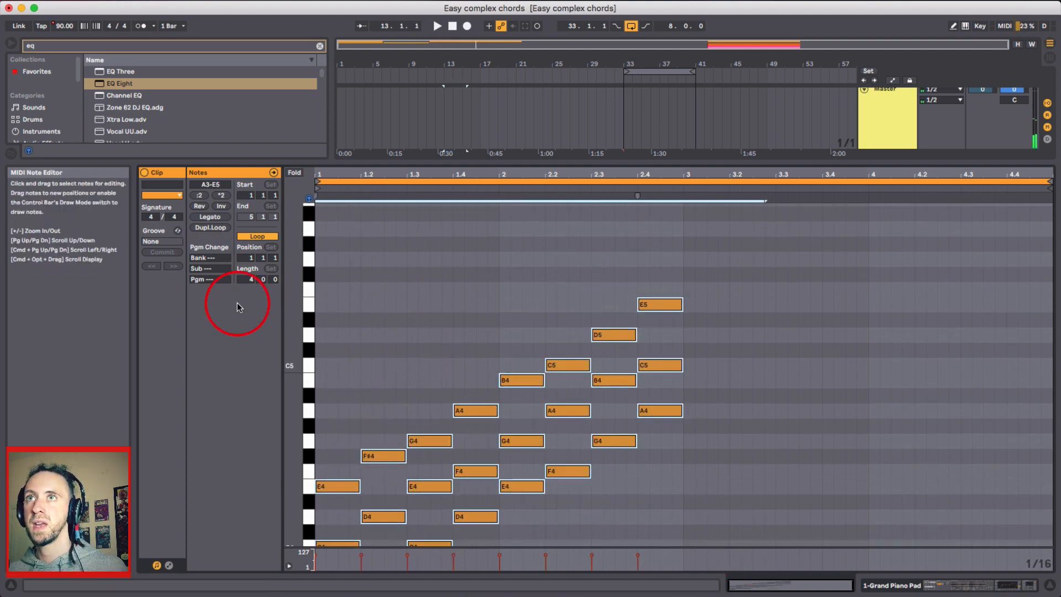
click(221, 195)
scroll(432, 386, down, 1)
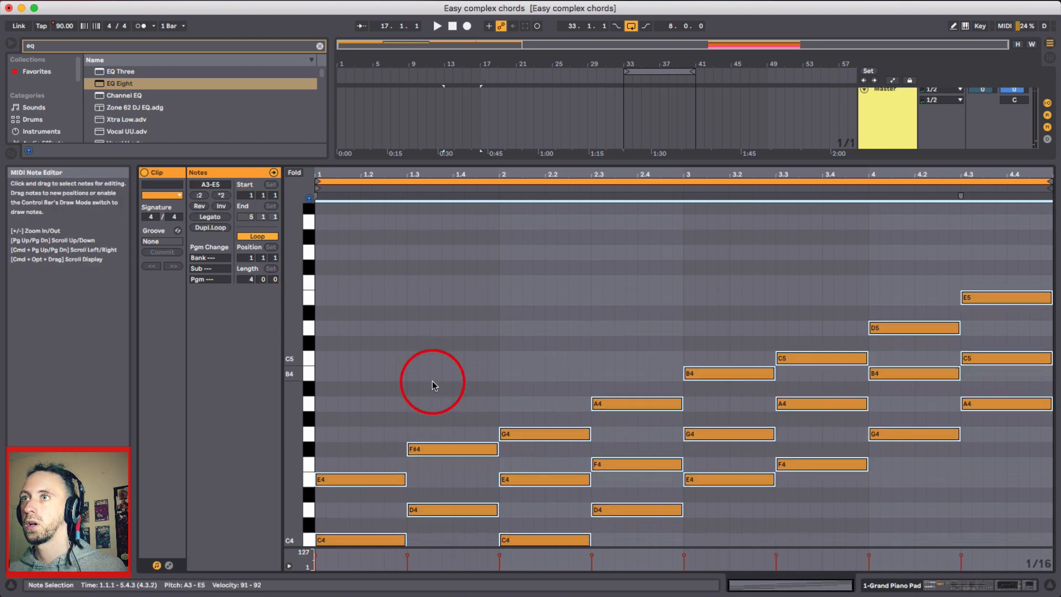
scroll(431, 381, down, 5)
click(394, 350)
scroll(379, 362, up, 3)
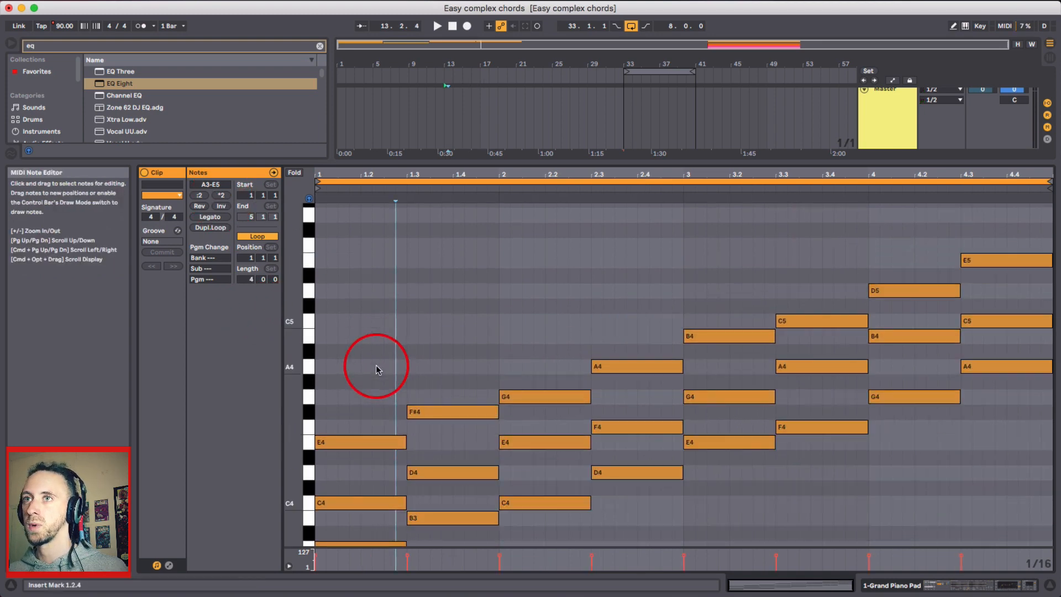
scroll(371, 376, down, 2)
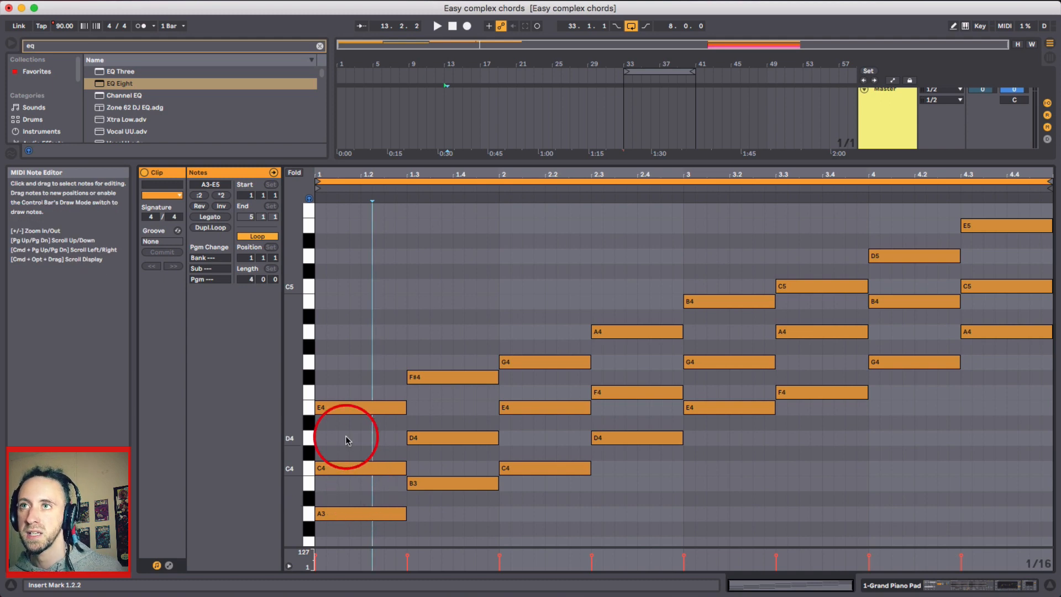
Step: Copy the E4 of the first A minor chord up to G4 and audition the four-note chord
click(347, 418)
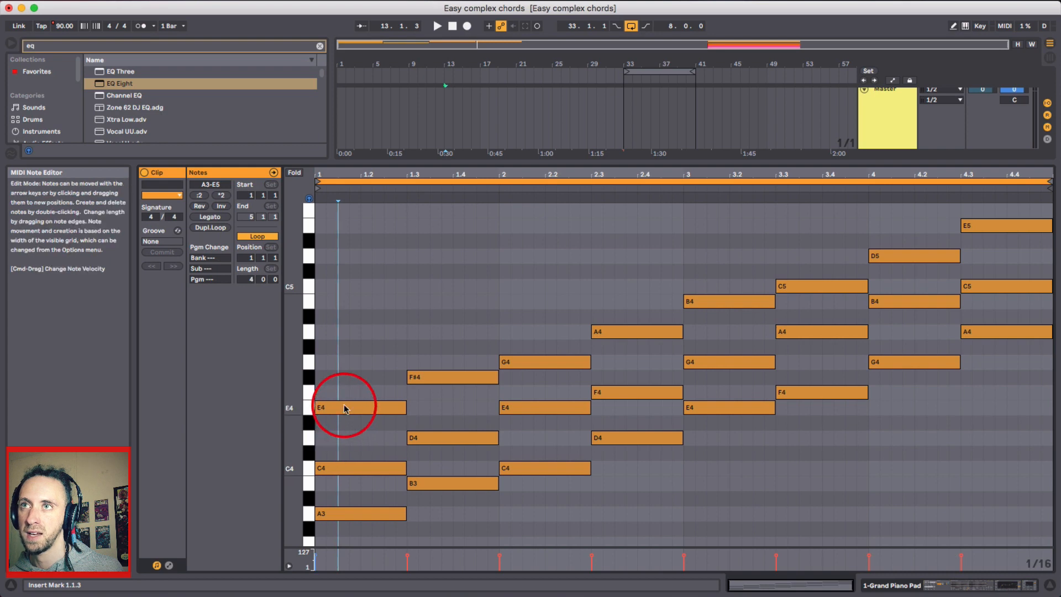
drag(344, 410, 343, 367)
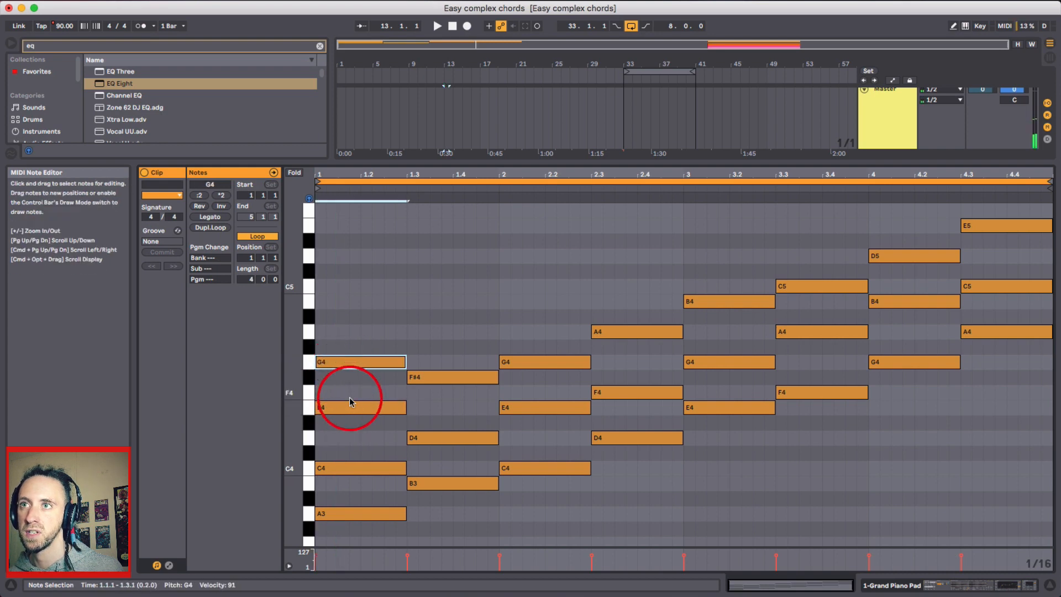
drag(345, 538, 351, 333)
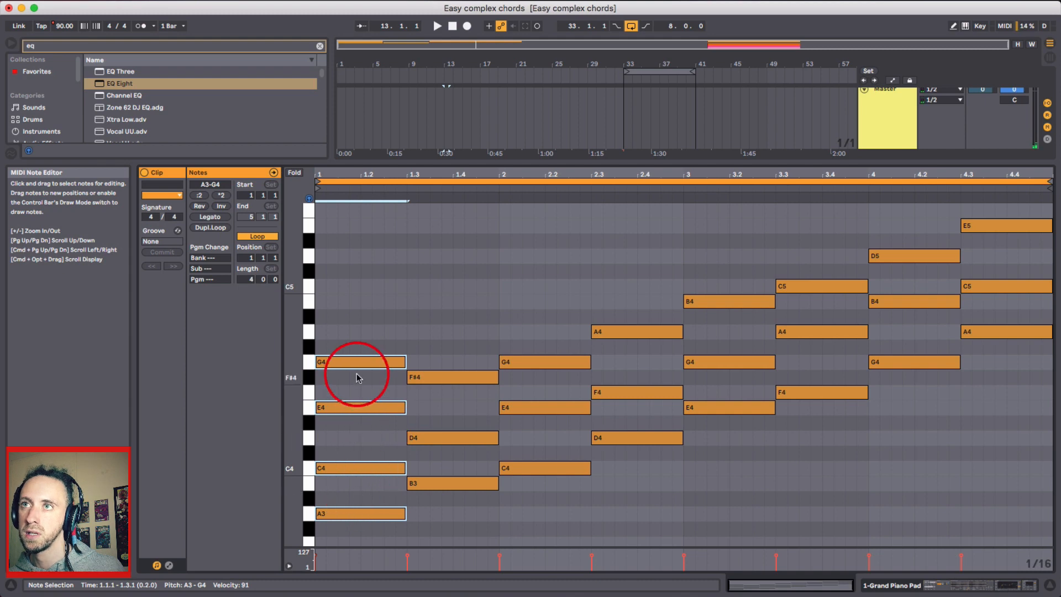
click(400, 312)
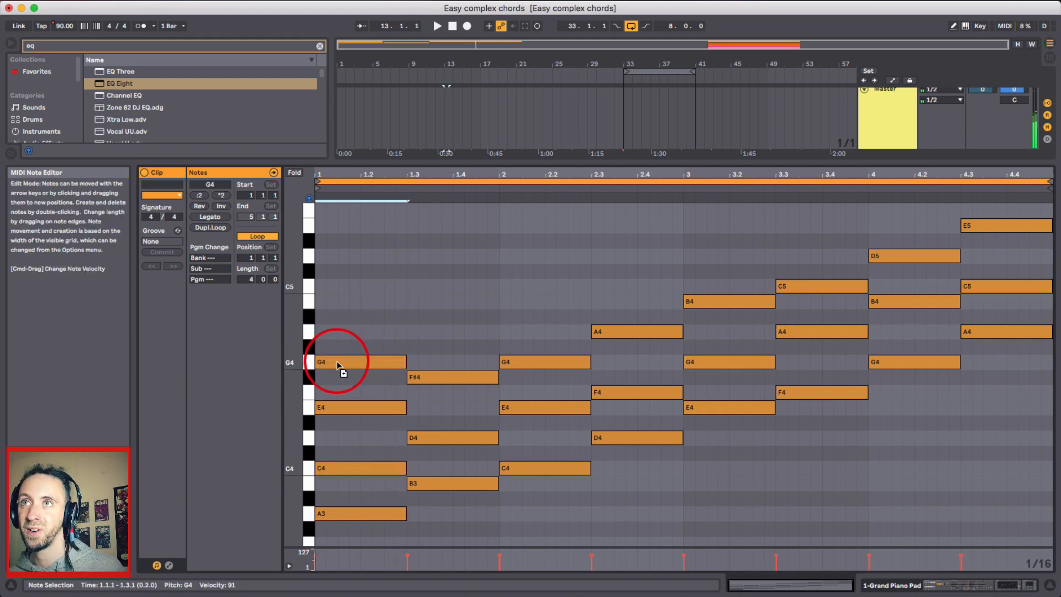
Step: Copy the G4 of the first chord up to B4 and audition the five-note chord
drag(337, 365, 337, 308)
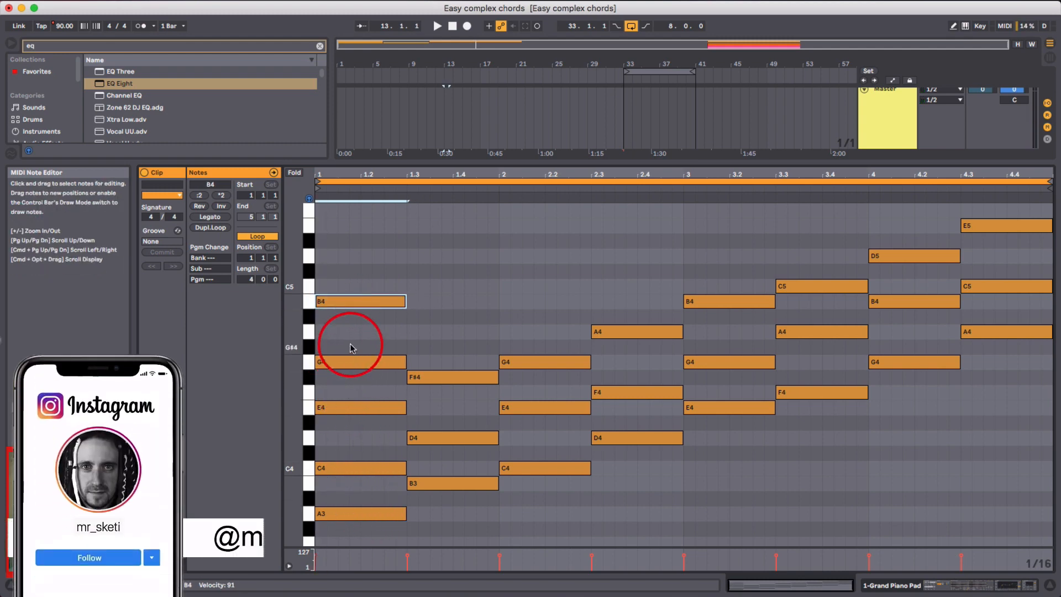
drag(356, 271, 357, 546)
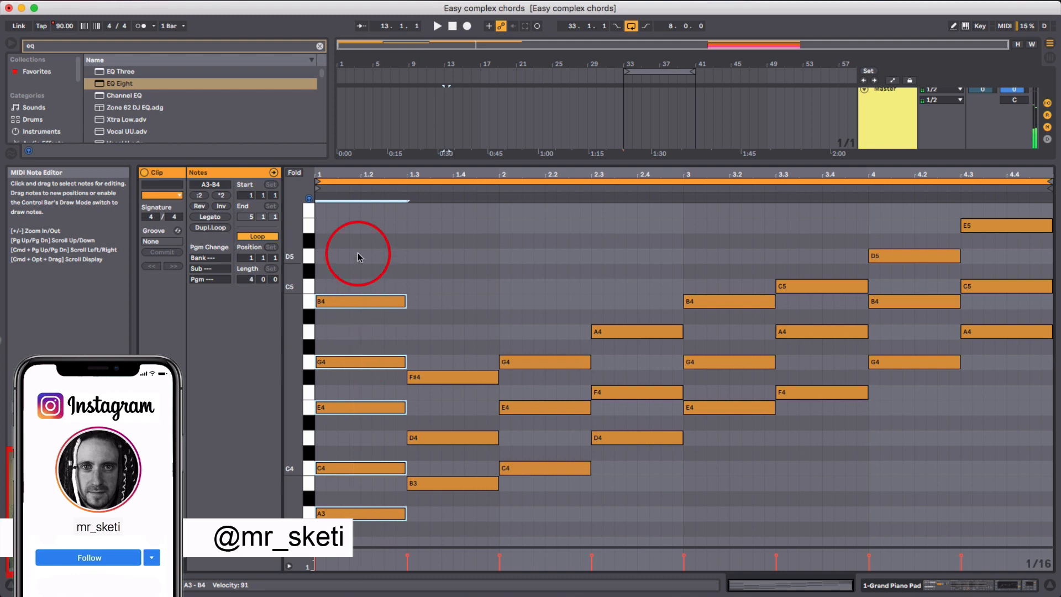
drag(367, 393, 384, 225)
click(385, 269)
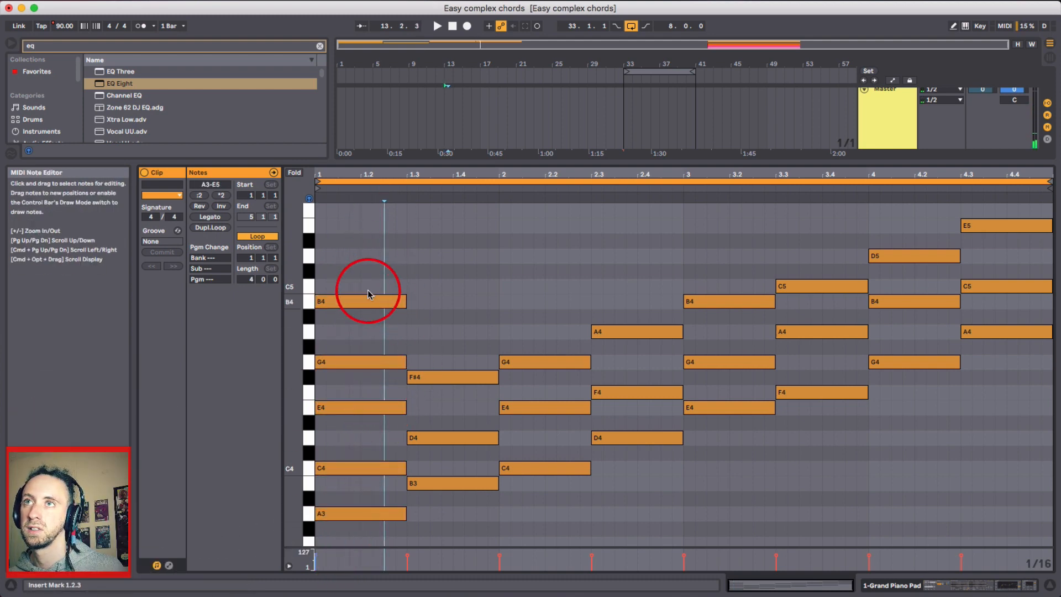
click(367, 331)
scroll(354, 315, up, 1)
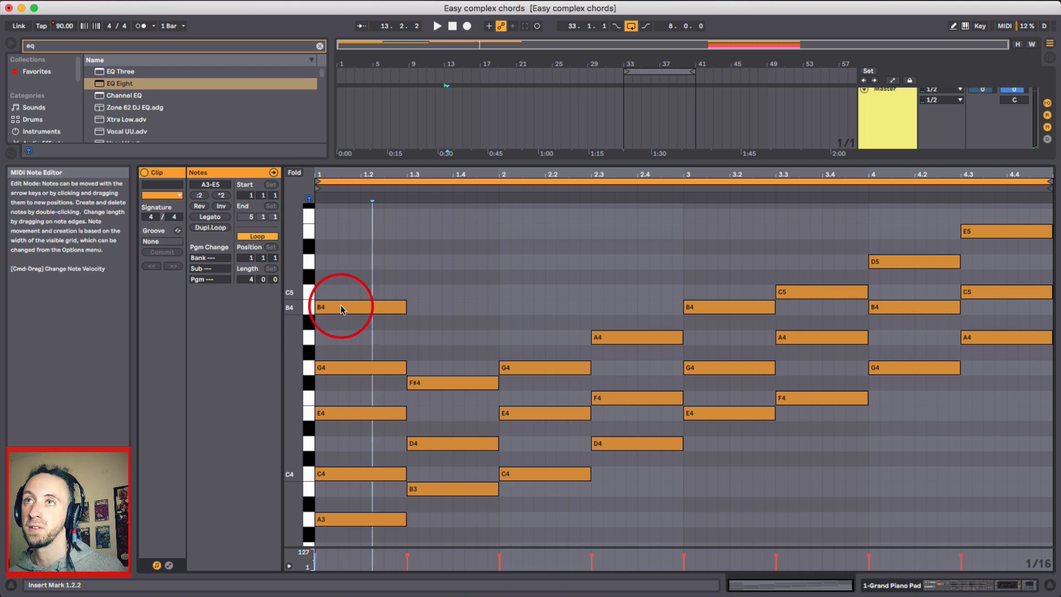
Step: Copy the B4 of the first chord up to D5 and audition the six-note chord
drag(341, 310, 338, 260)
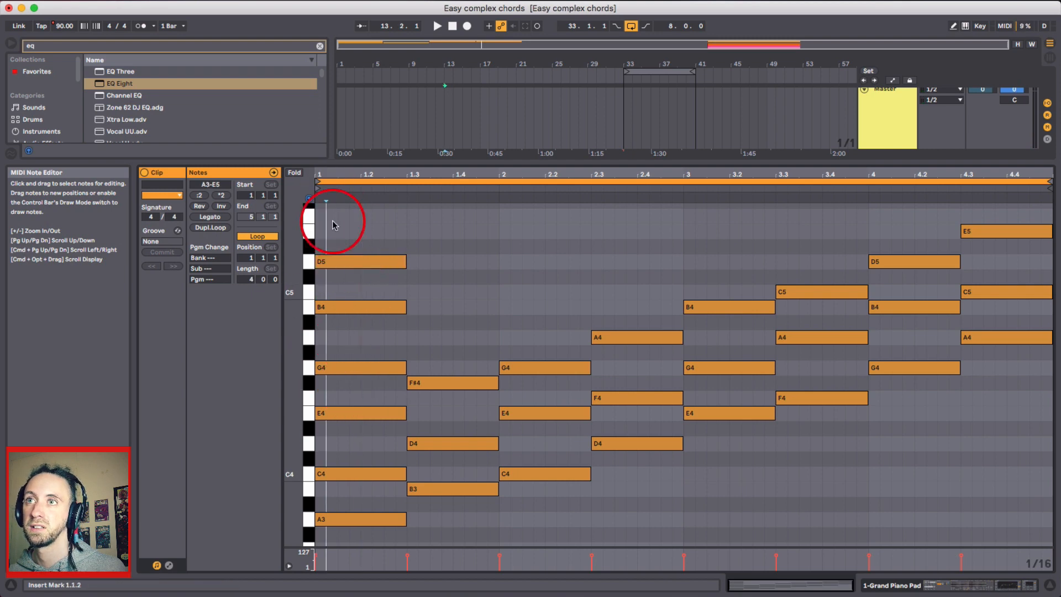
drag(370, 231, 318, 558)
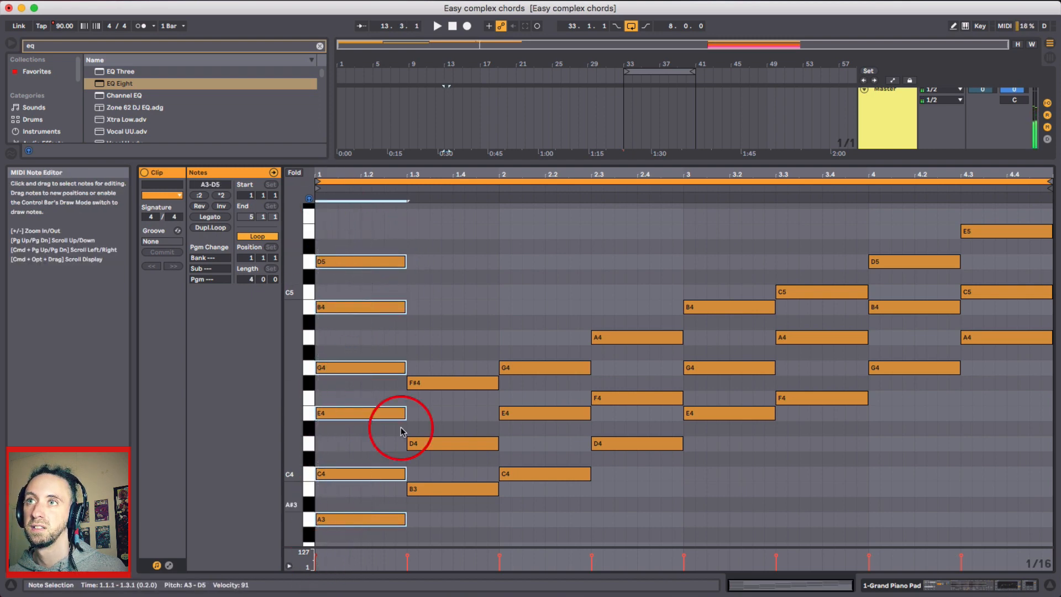
click(486, 260)
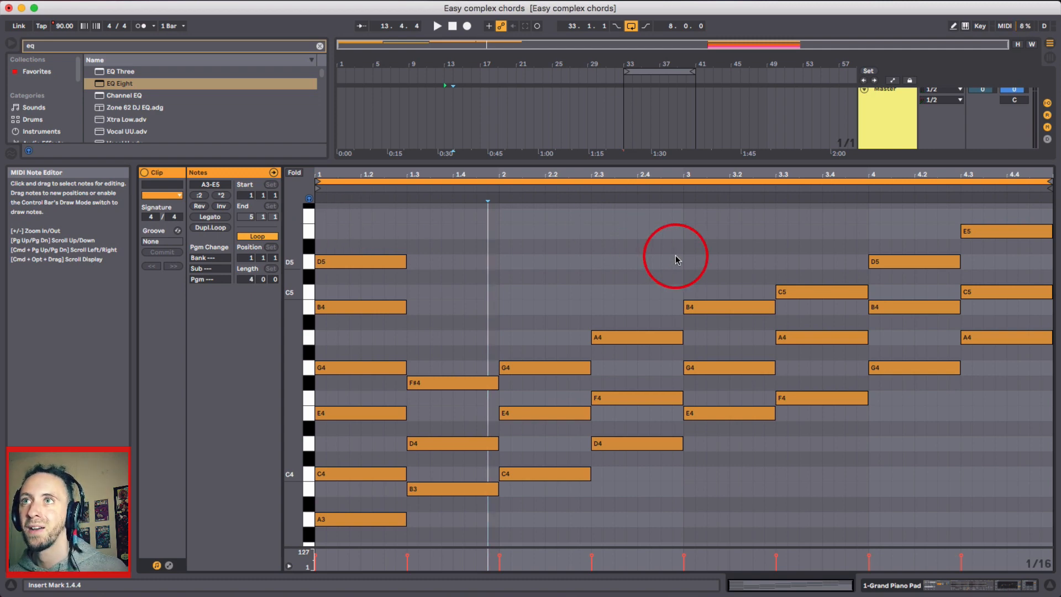
Step: Extend the C major triad at bar 2 by stacking copied notes on B4, D5 and F5 above it
click(539, 317)
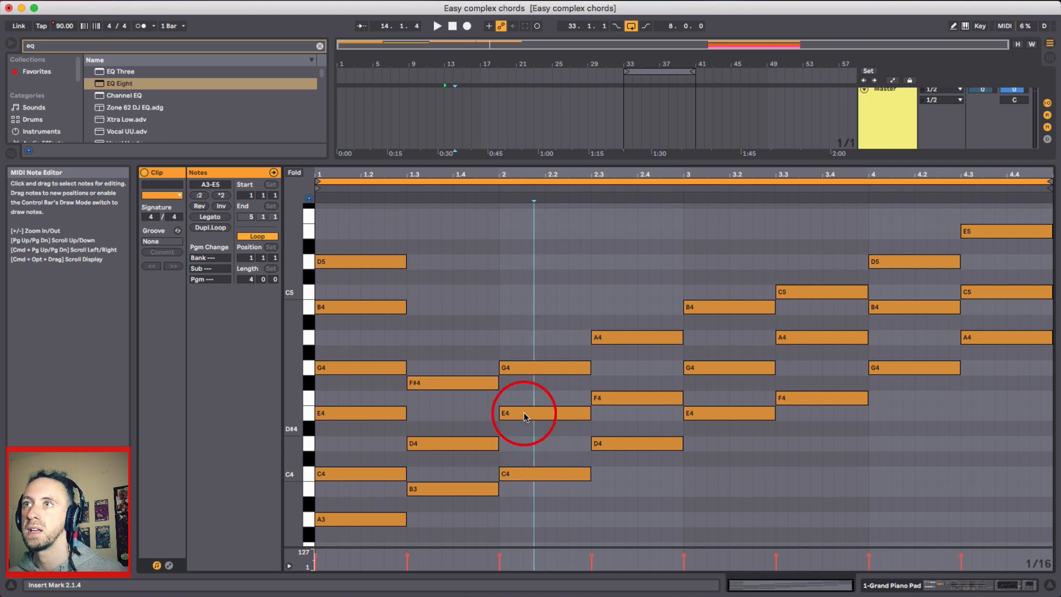
drag(525, 367, 535, 216)
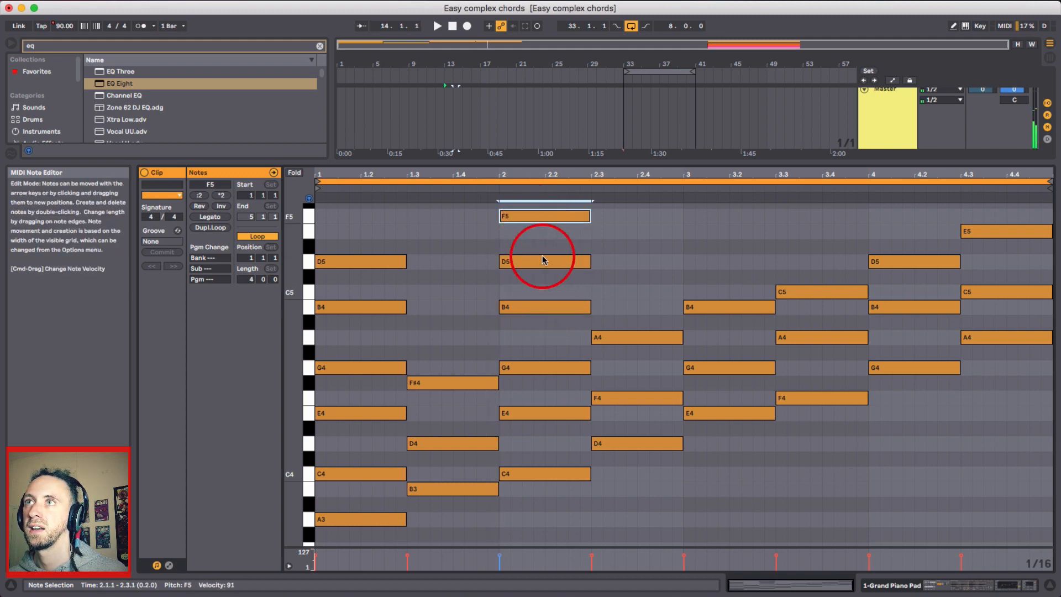
scroll(547, 268, up, 1)
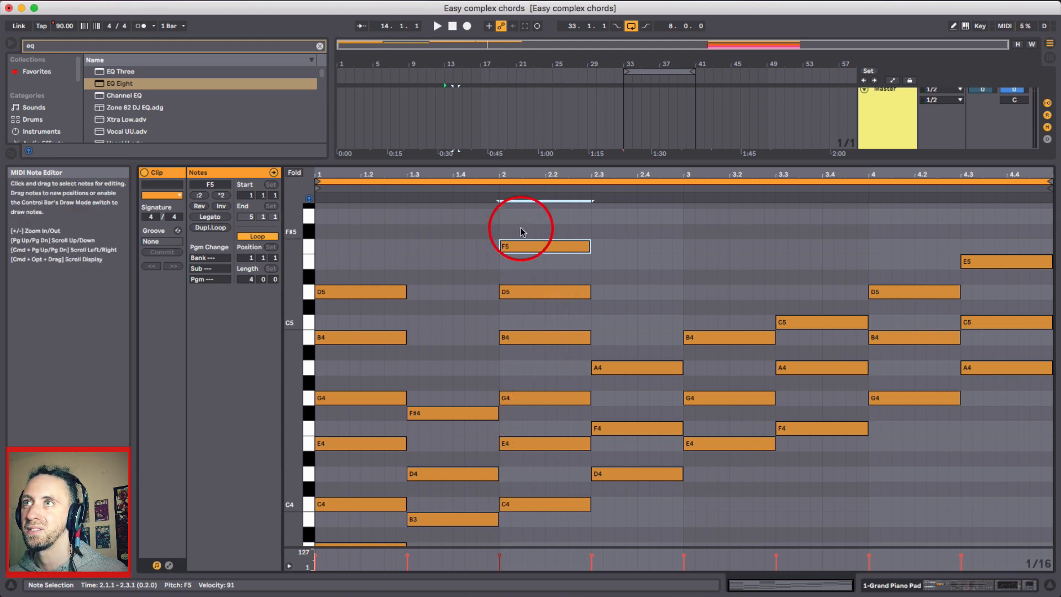
scroll(534, 287, up, 1)
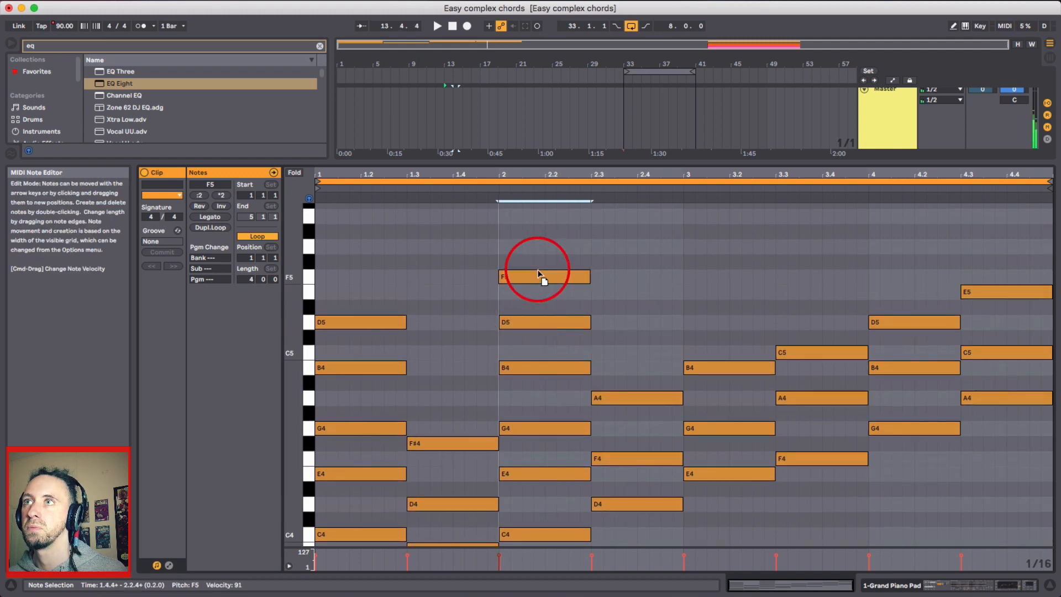
key(Up)
drag(540, 269, 540, 283)
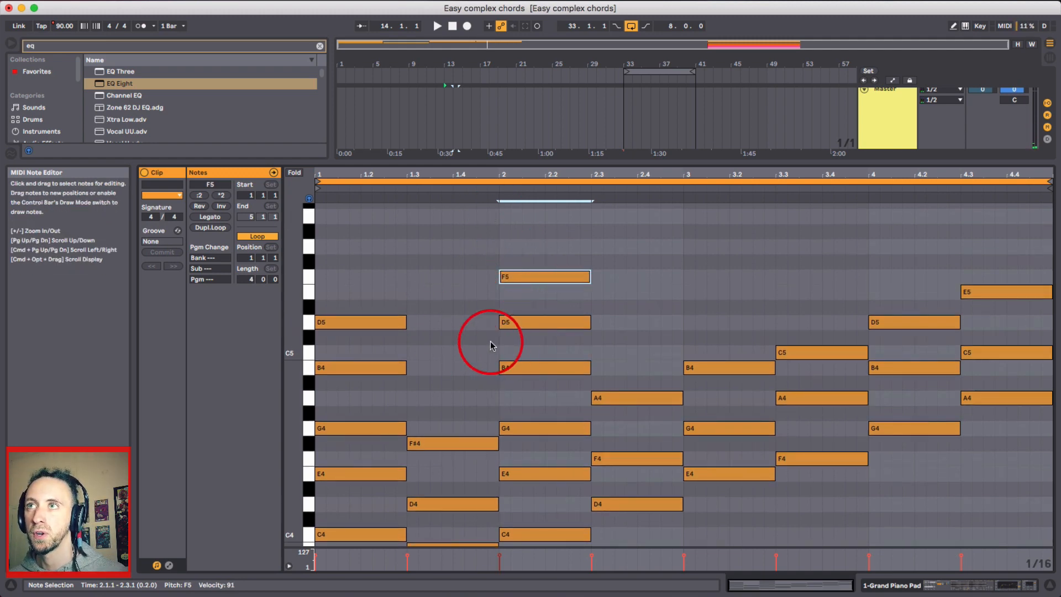
scroll(596, 498, down, 1)
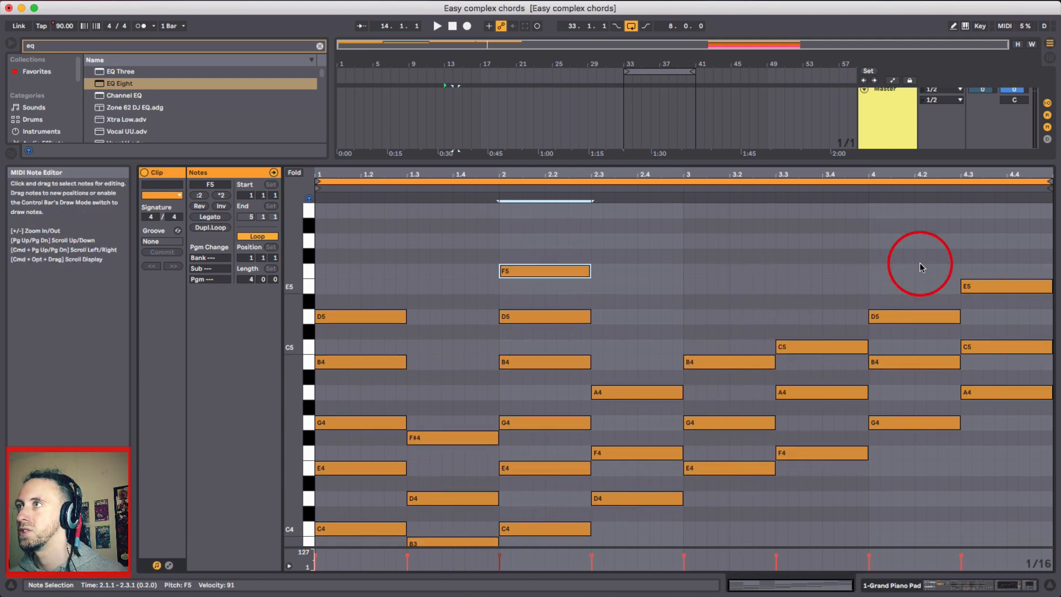
Step: Add an F5 above the G major triad at bar 4 and audition the four-note chord
click(916, 393)
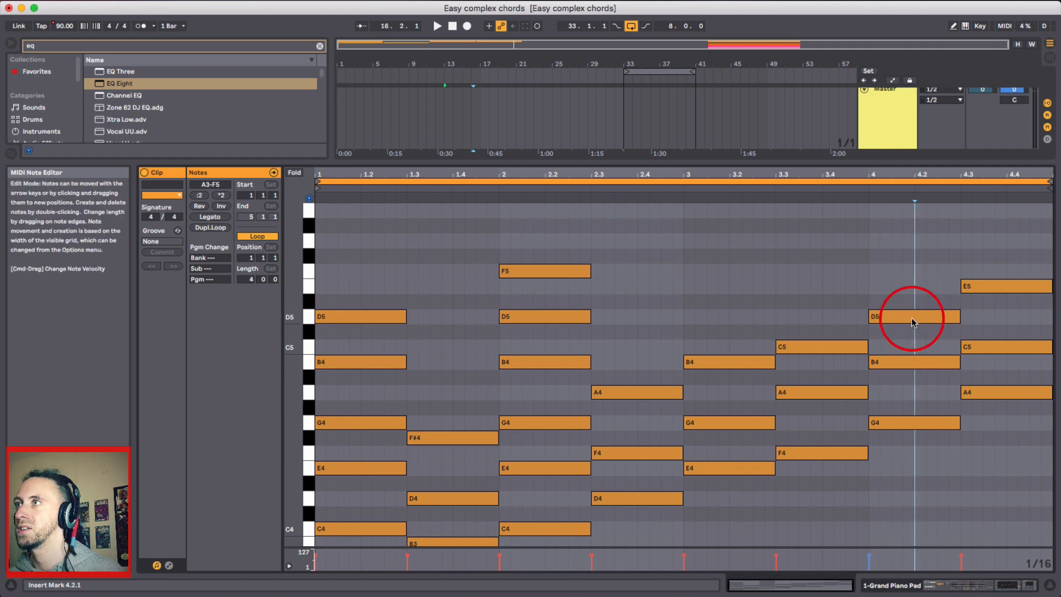
drag(914, 316, 916, 257)
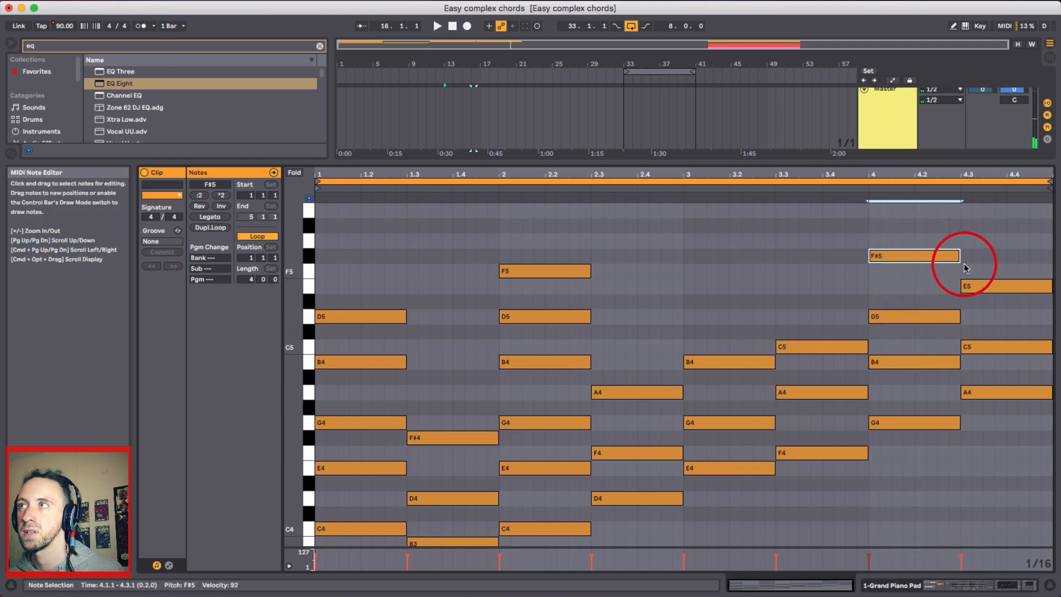
key(Down)
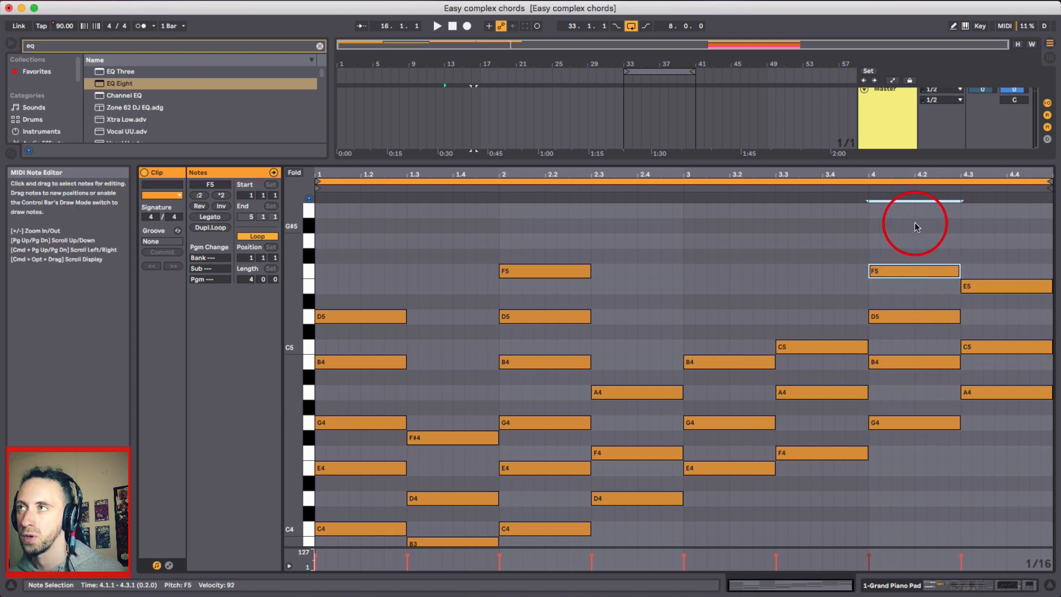
drag(914, 222, 923, 470)
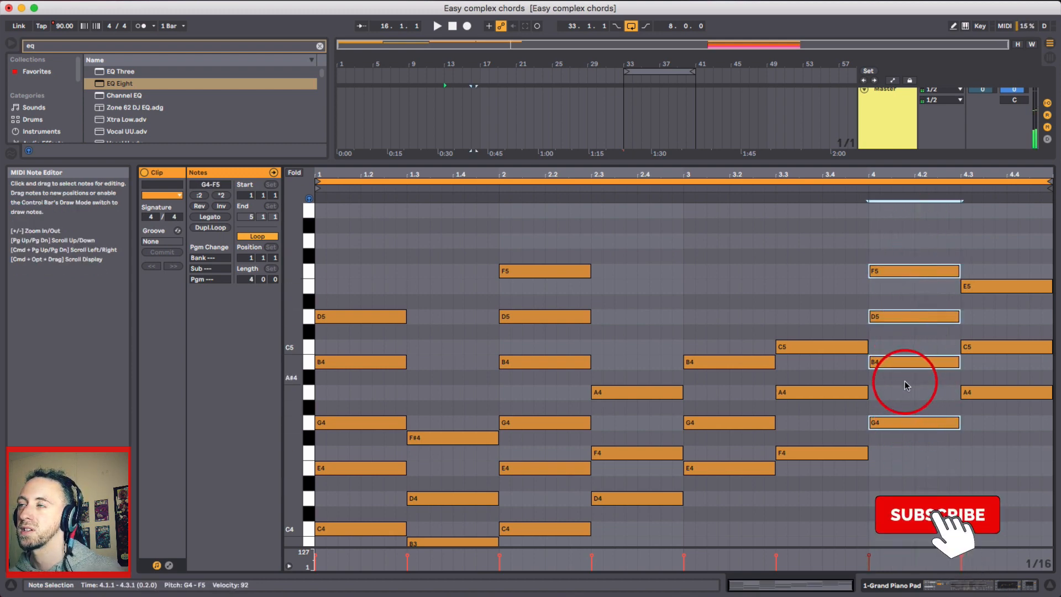
click(843, 230)
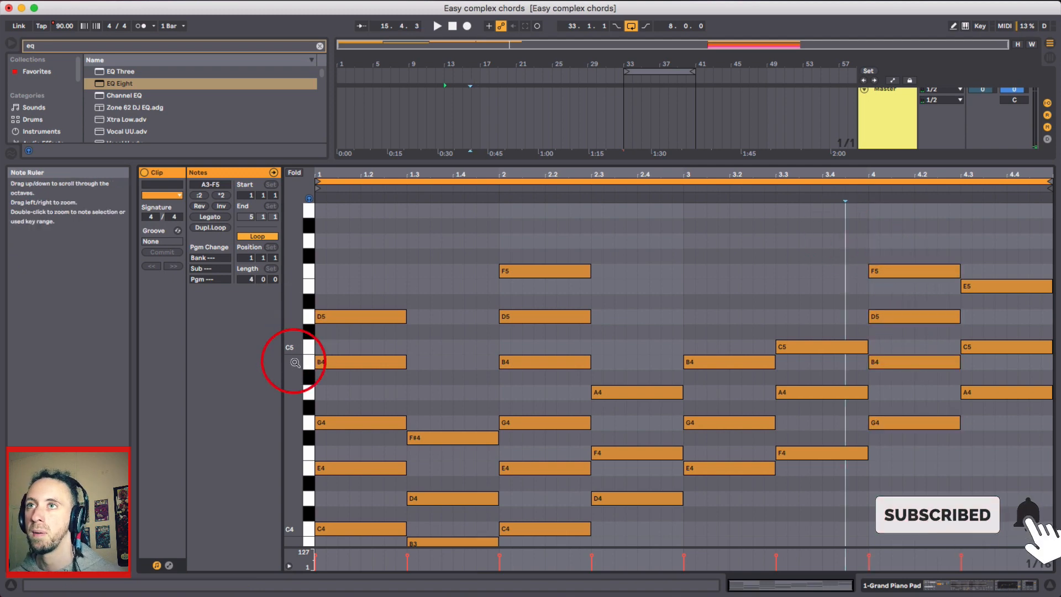
scroll(402, 387, down, 3)
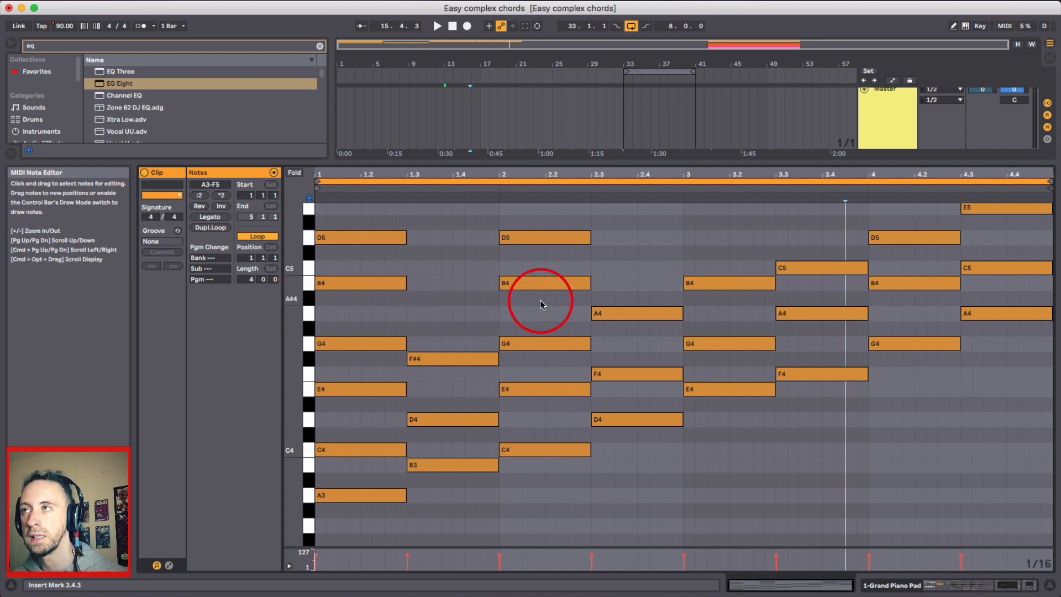
scroll(940, 476, up, 2)
scroll(951, 496, up, 1)
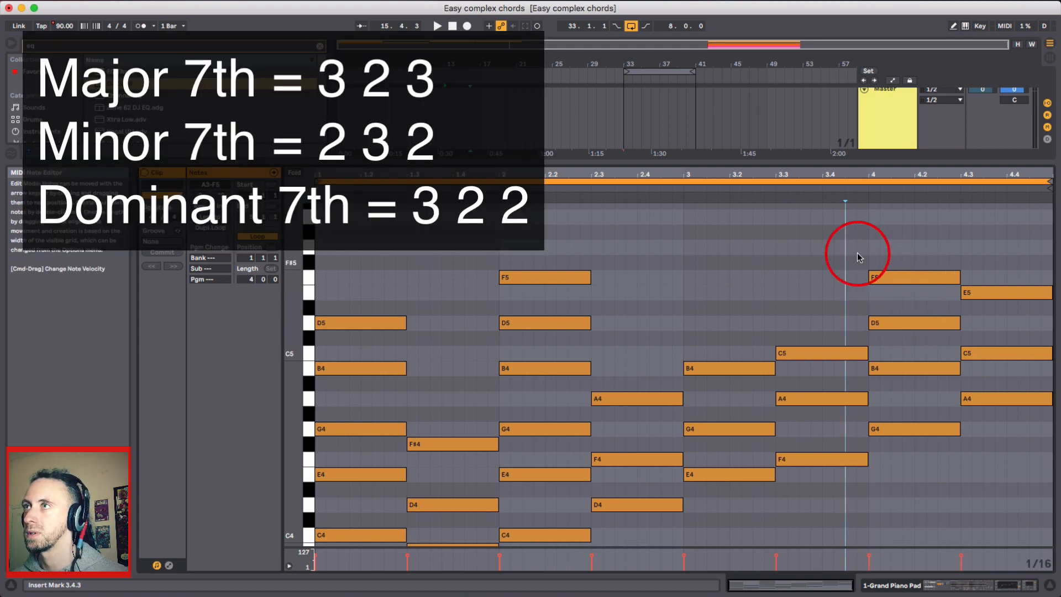
click(831, 298)
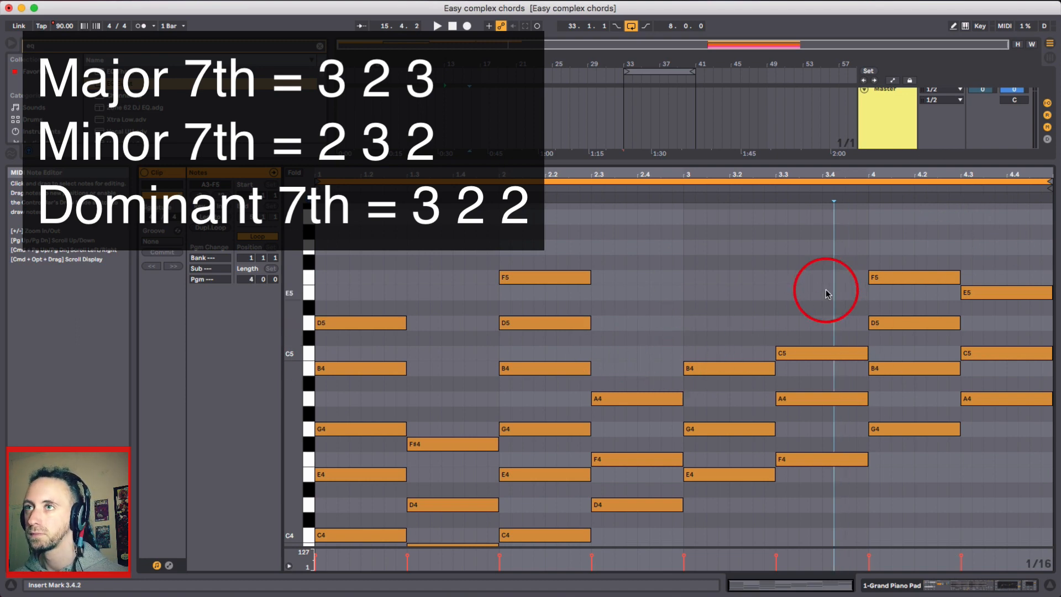
scroll(519, 386, down, 2)
scroll(596, 381, up, 2)
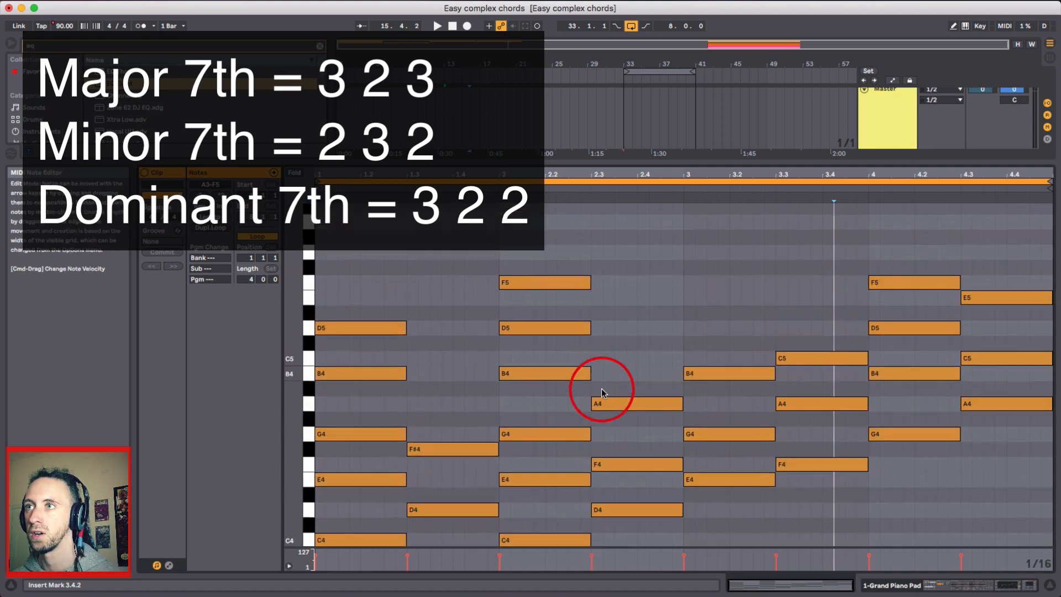
Step: Extend the D minor triad at 2.3 by stacking copied notes on C5, E5 and G5 above it
click(623, 415)
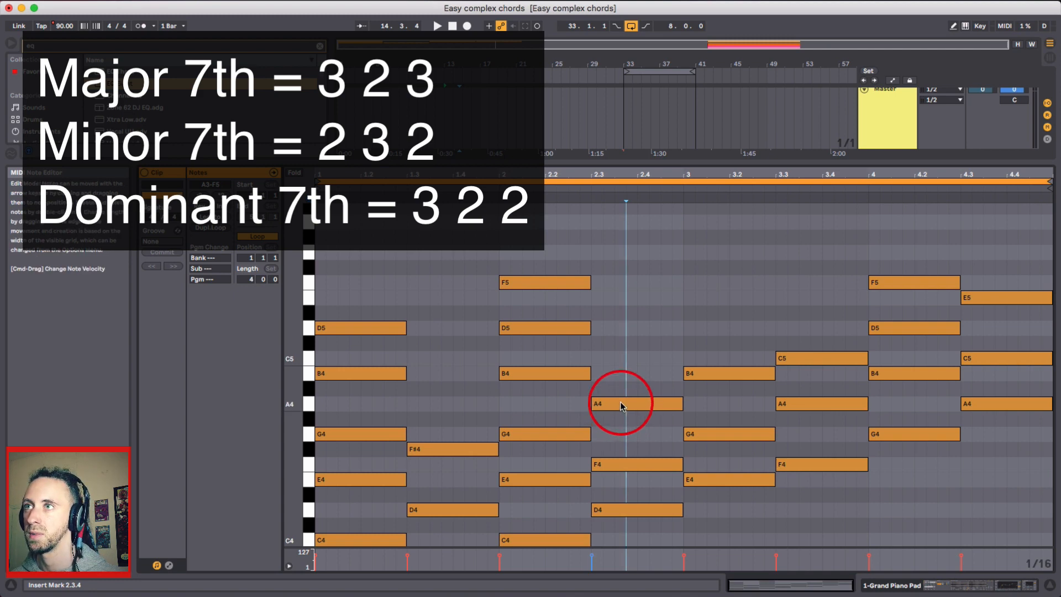
drag(621, 406, 621, 360)
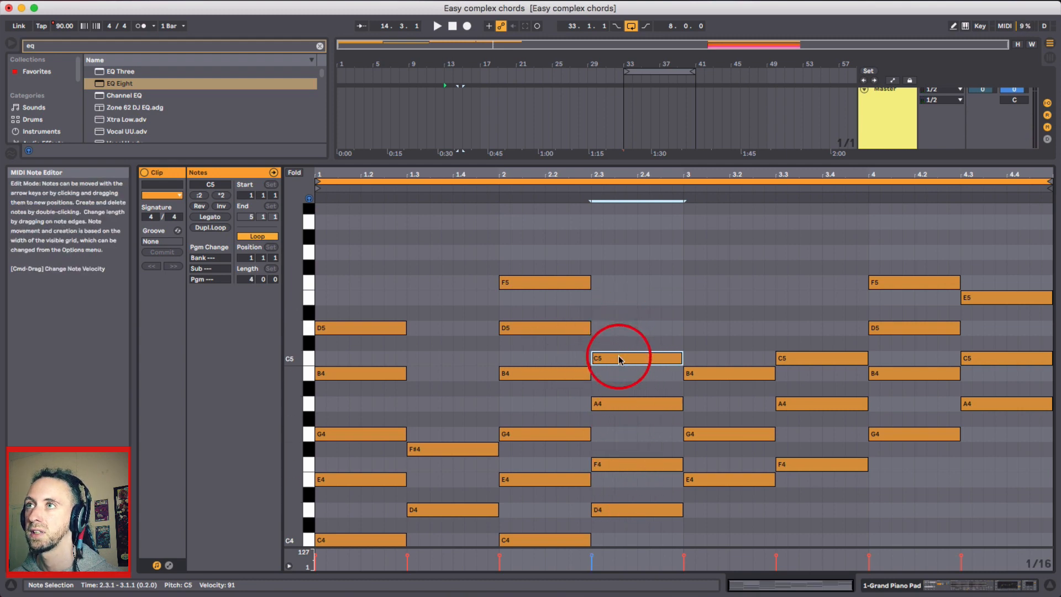
drag(621, 359, 627, 253)
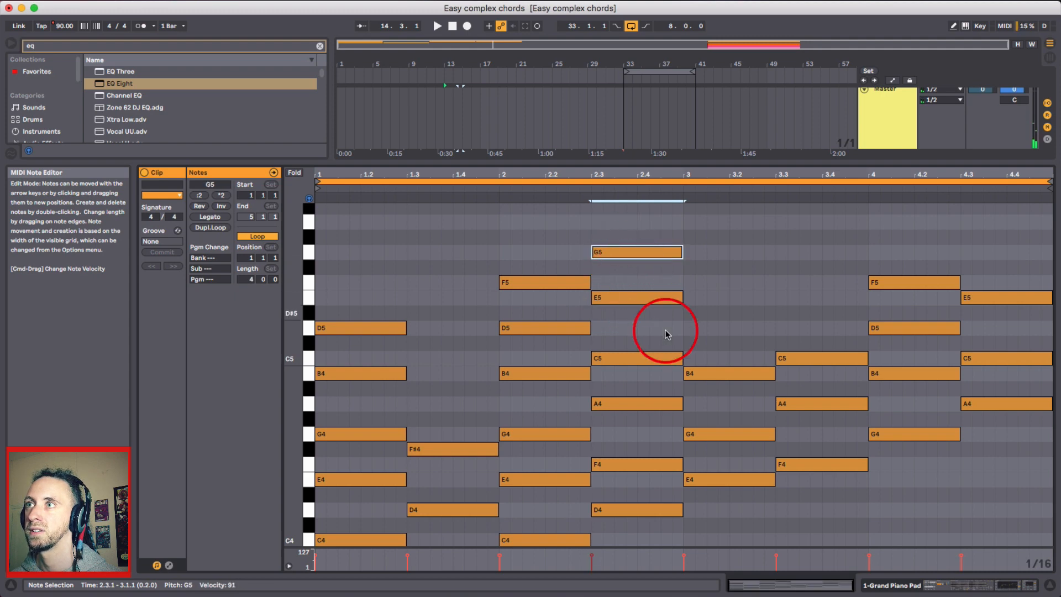
Step: Stack copied notes on D5, F5 and A5 above the E minor triad at bar 3
click(724, 373)
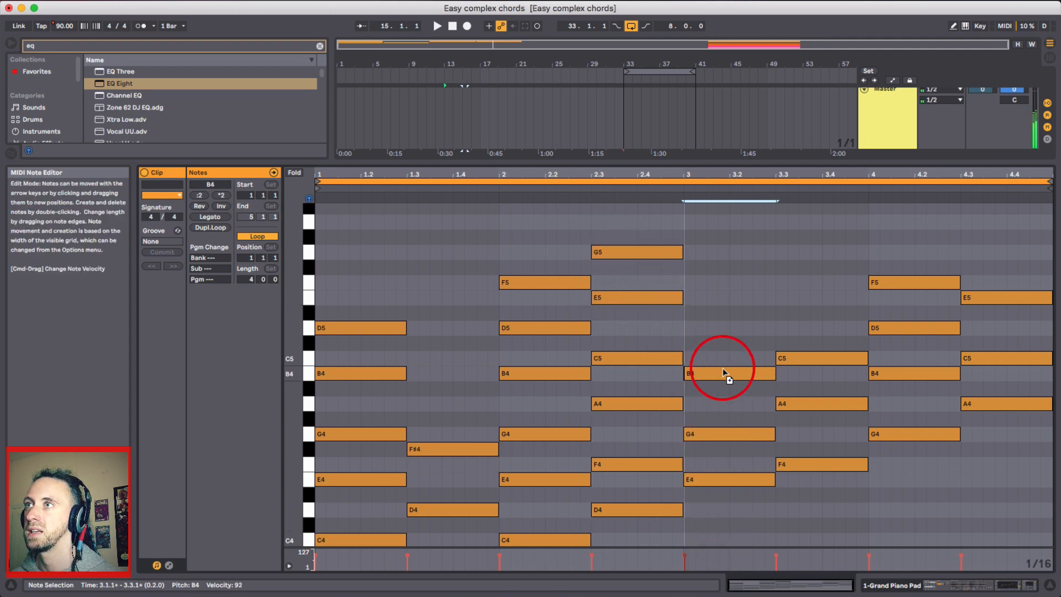
drag(724, 373, 721, 233)
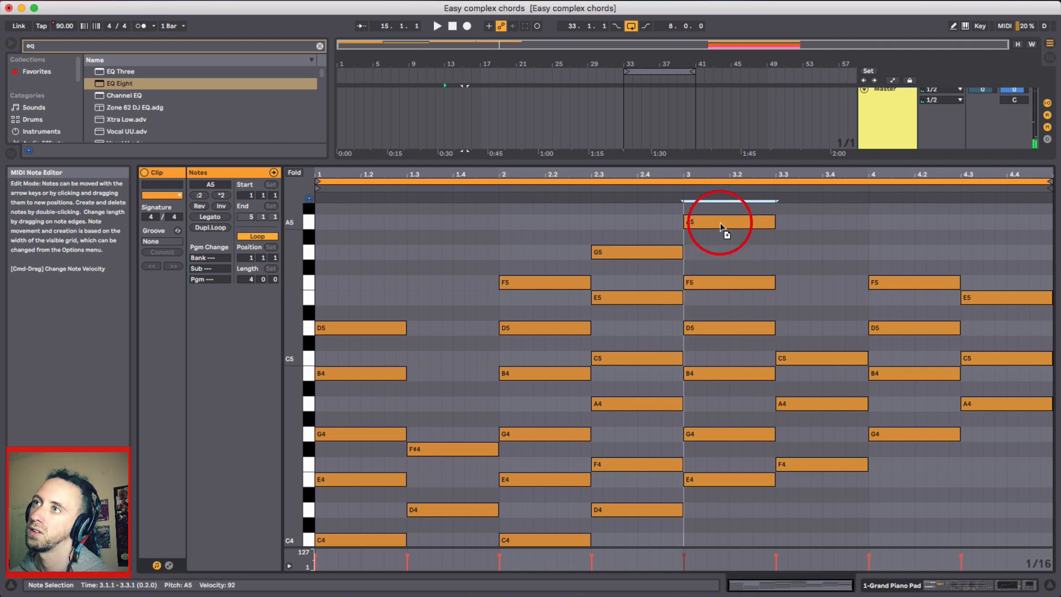
drag(721, 225, 721, 226)
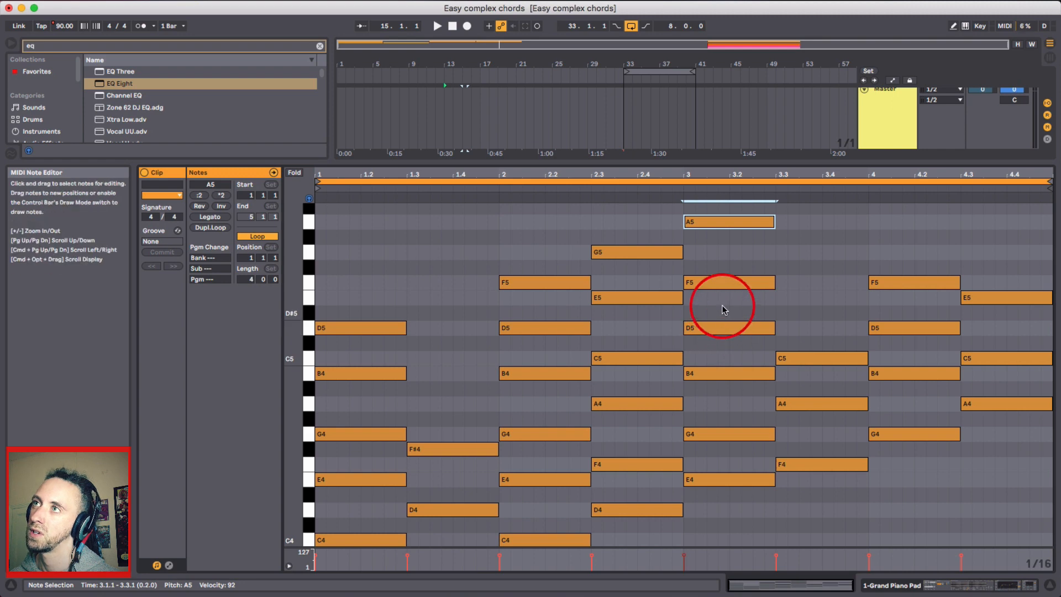
click(716, 282)
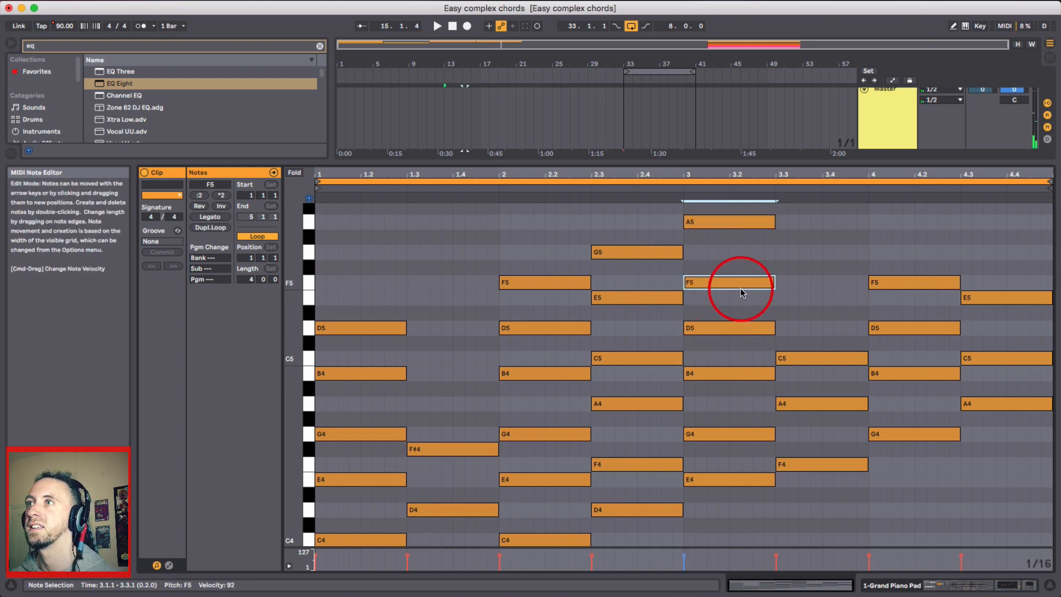
mouse_move(720, 285)
mouse_down()
mouse_move(716, 267)
mouse_move(721, 284)
mouse_up()
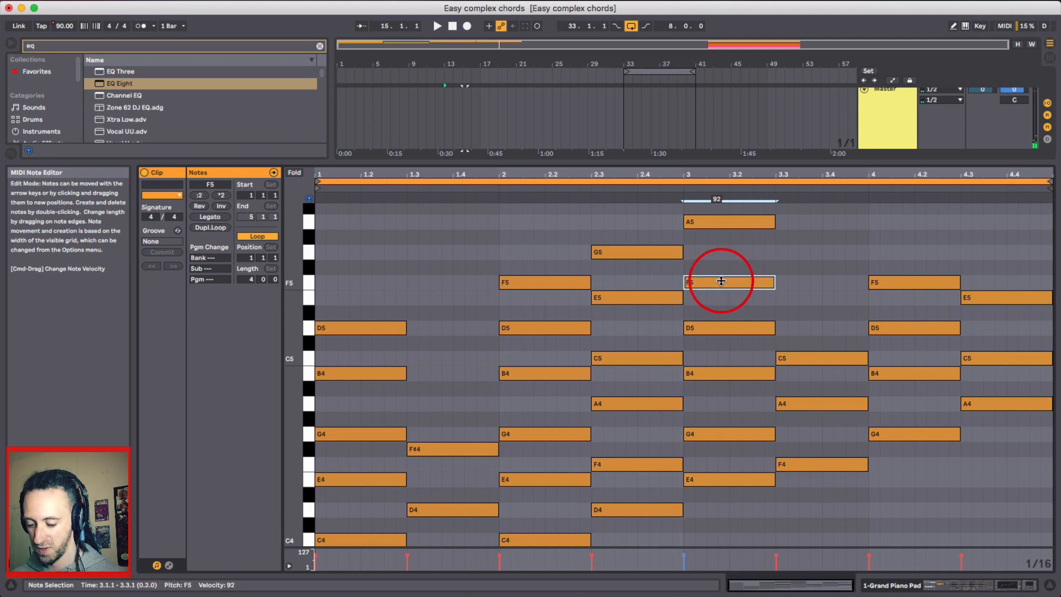
click(798, 281)
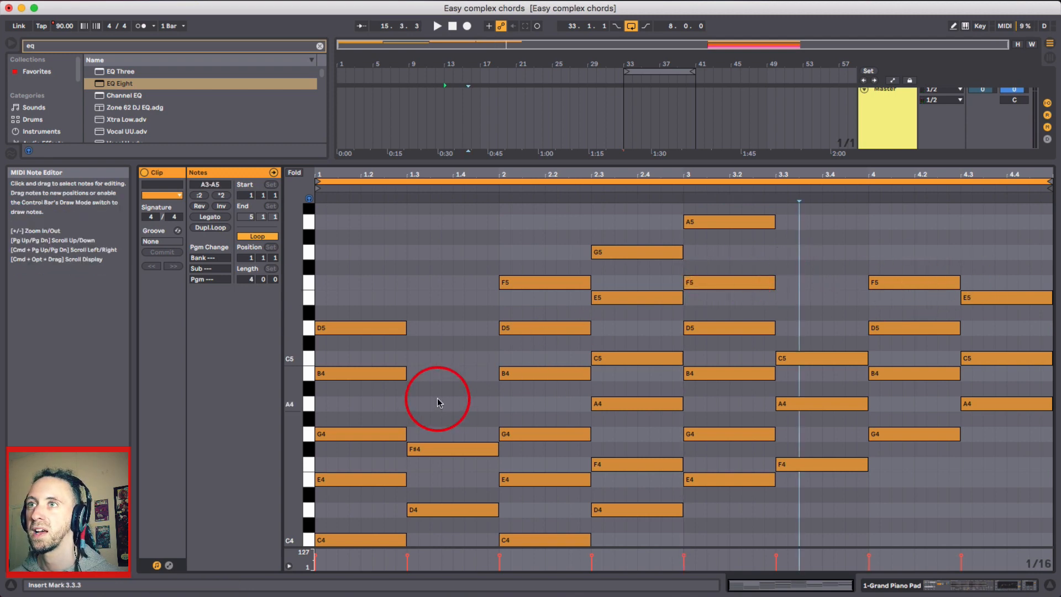
Step: Copy the F#4 of the B chord at 1.3 up to C5, and copy that note up to E5
scroll(445, 416, down, 2)
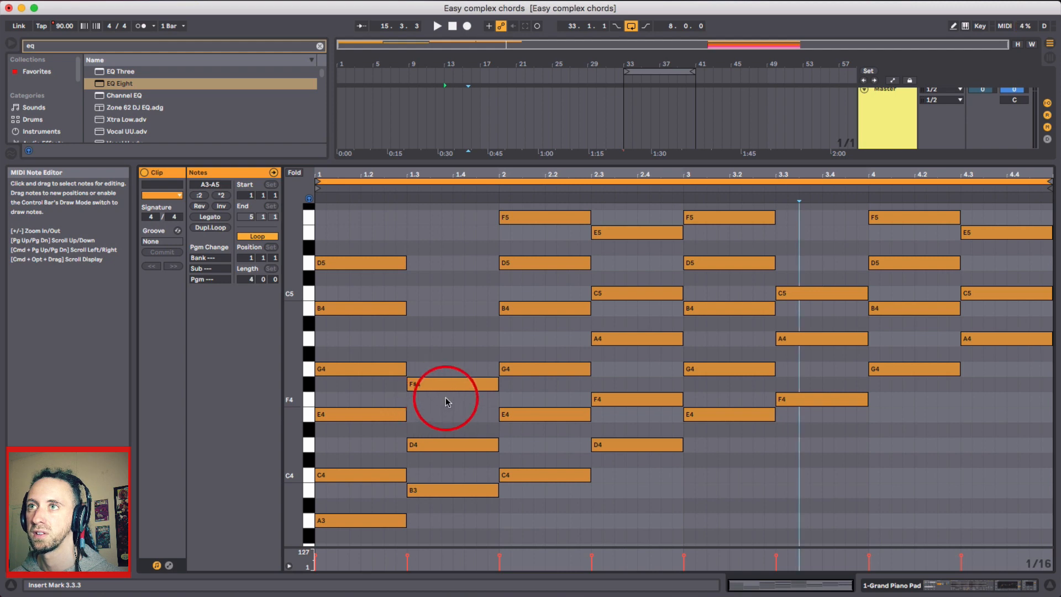
click(441, 397)
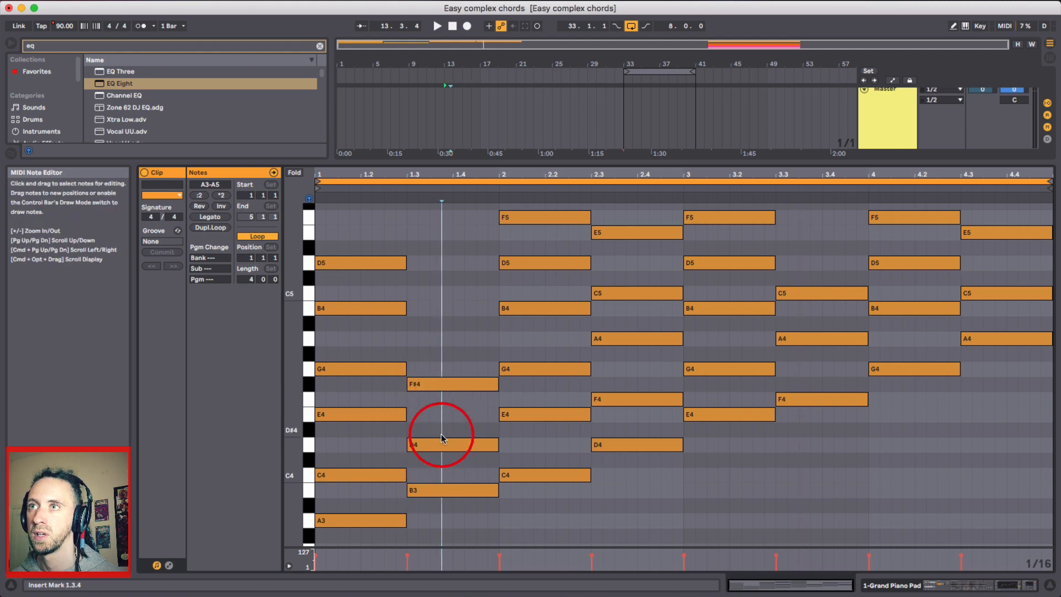
drag(441, 384, 436, 294)
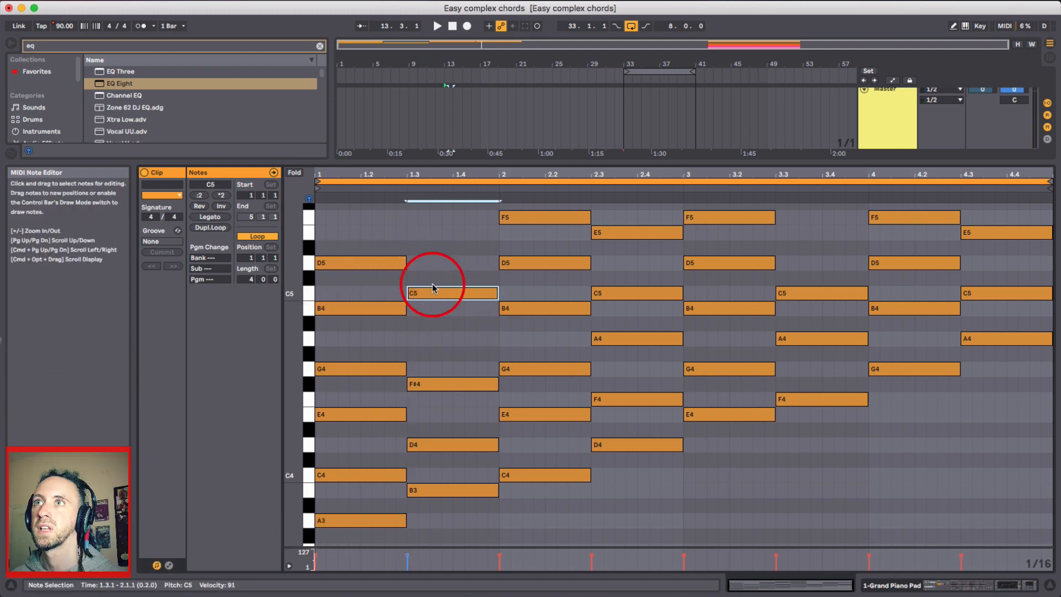
drag(431, 293, 443, 237)
Step: Play back the extended chords from the start of the clip and stop playback
key(space)
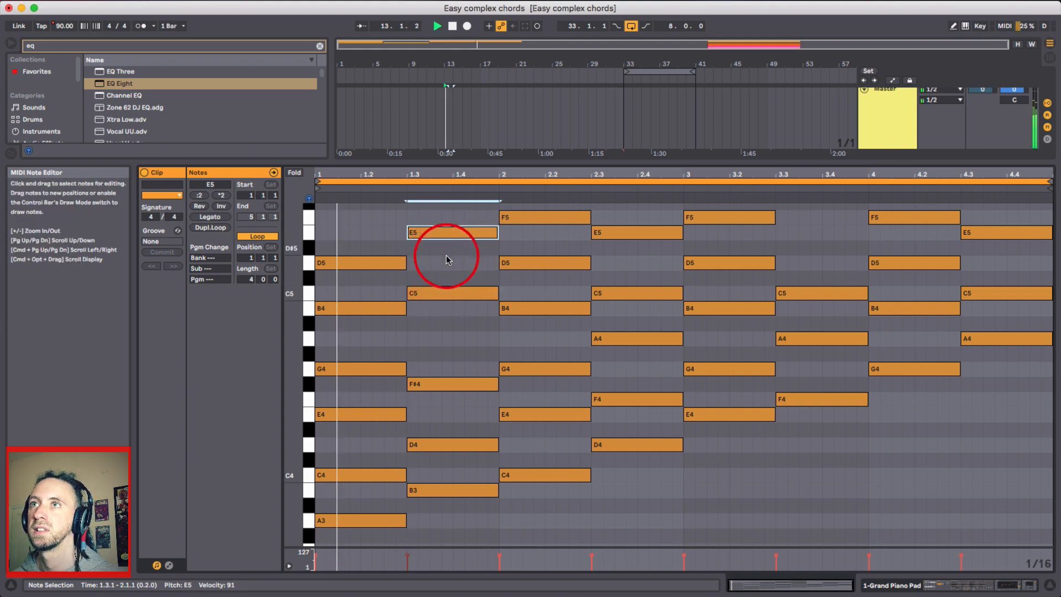
scroll(471, 385, up, 3)
scroll(471, 385, down, 2)
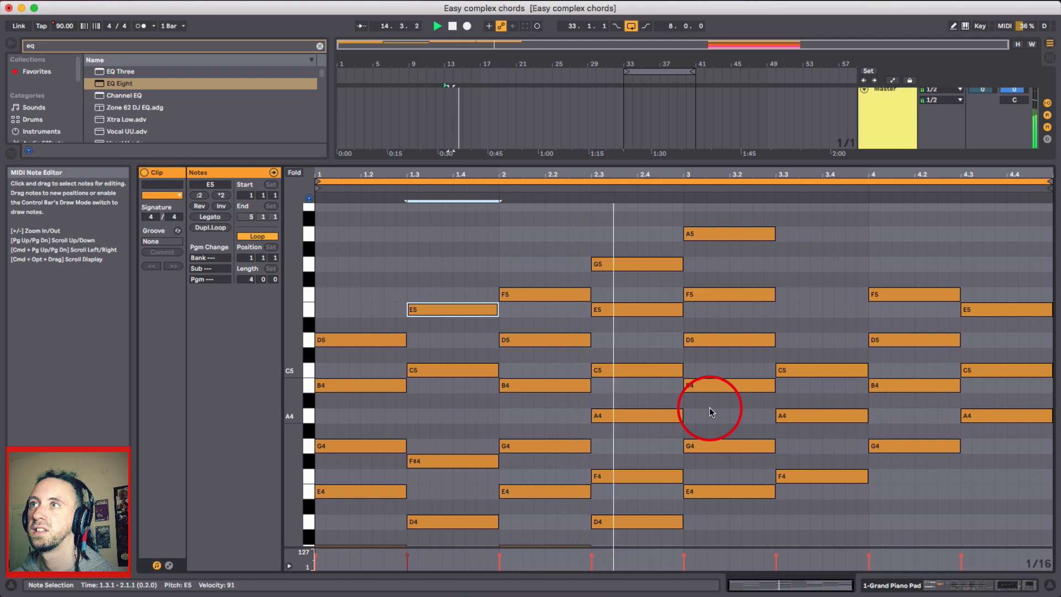
key(space)
click(808, 332)
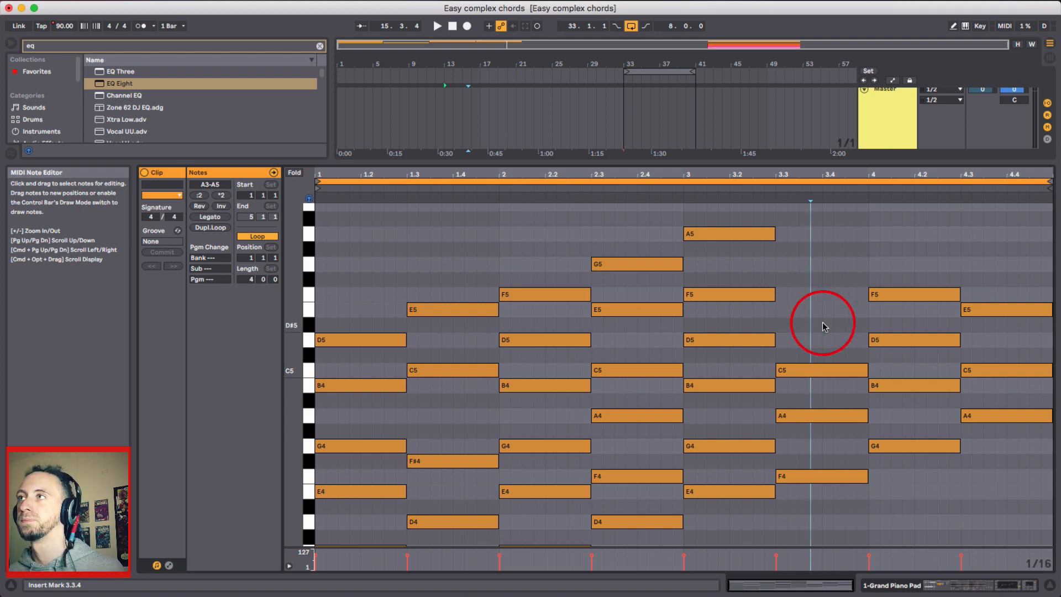
Step: Return to the arrangement, move the Grand Piano clip from bar 9 to bar 5, and loop its four bars
click(1047, 585)
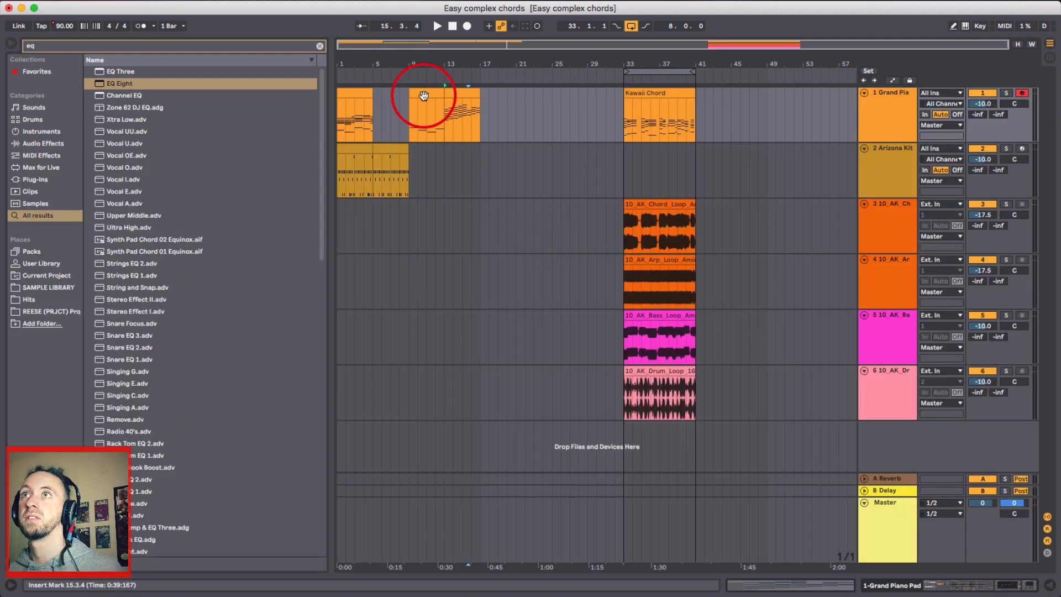
drag(425, 93, 392, 98)
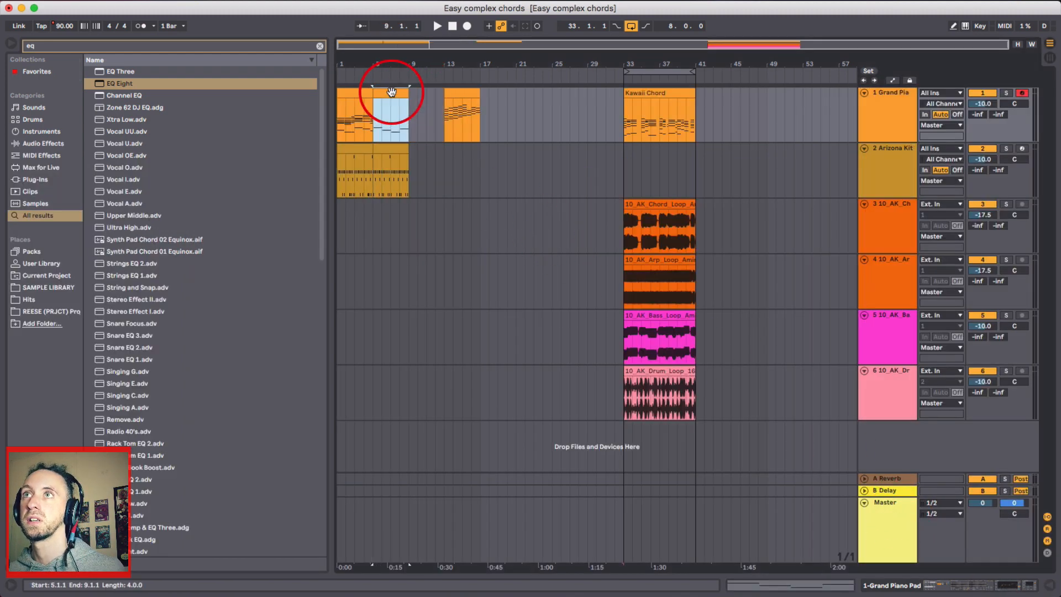
double_click(392, 95)
click(1053, 584)
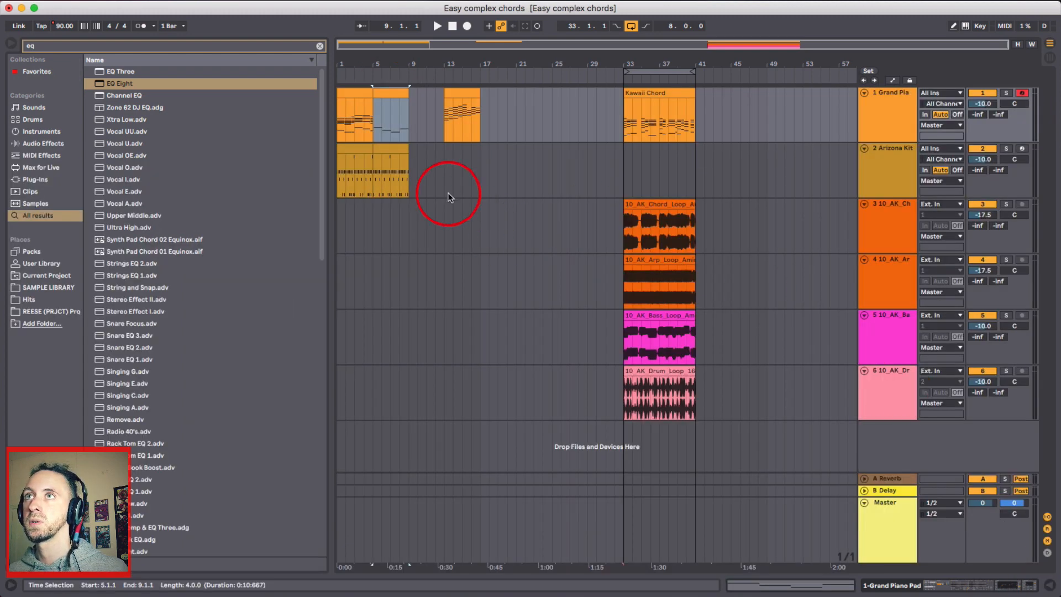
click(397, 118)
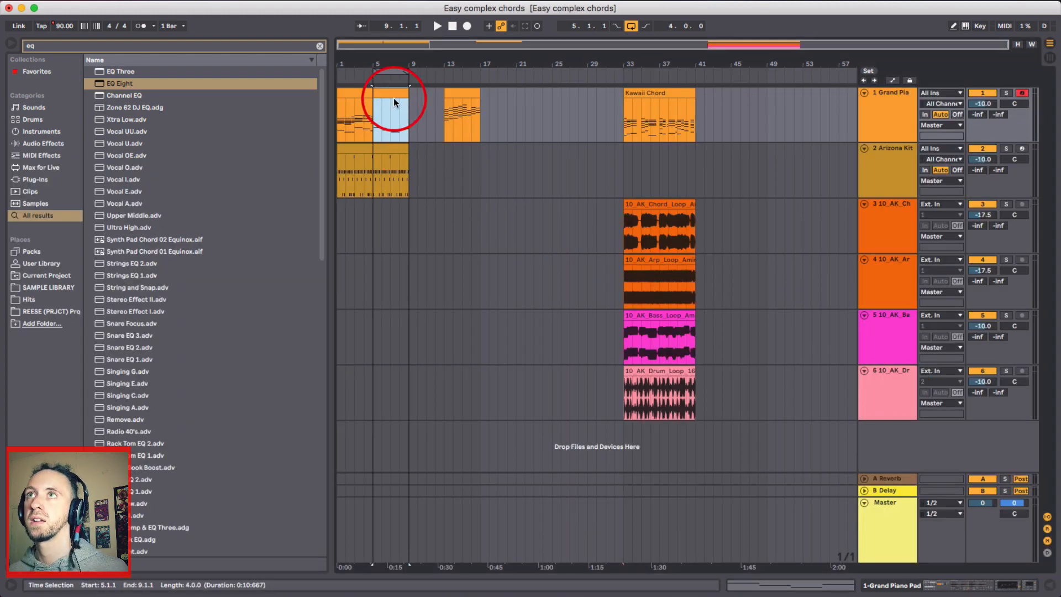
Step: Open the clip at bar 5 for note editing and raise its F2 root note an octave to F3
double_click(392, 98)
click(418, 420)
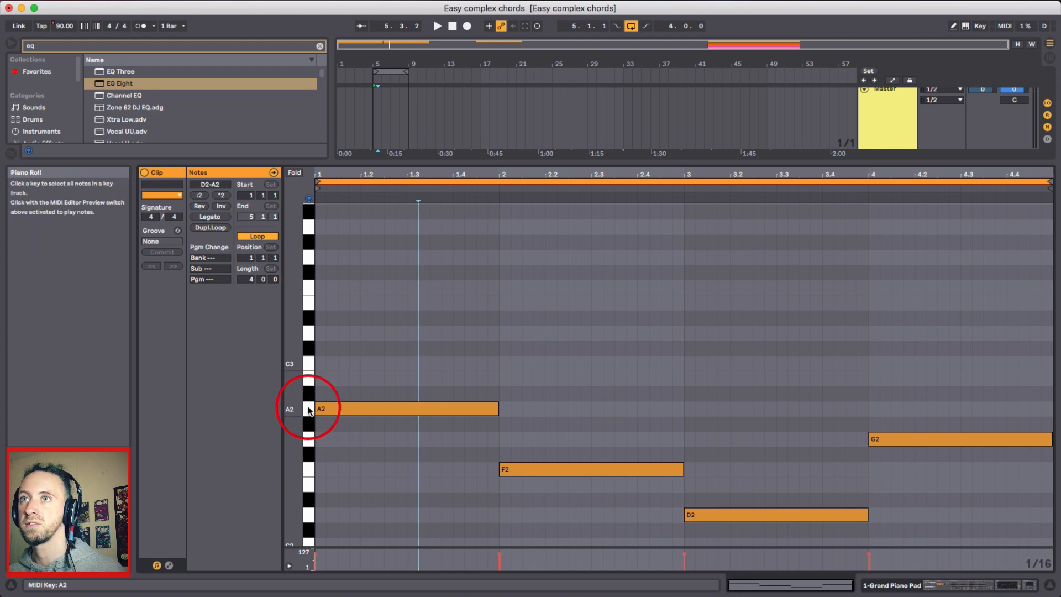
click(307, 410)
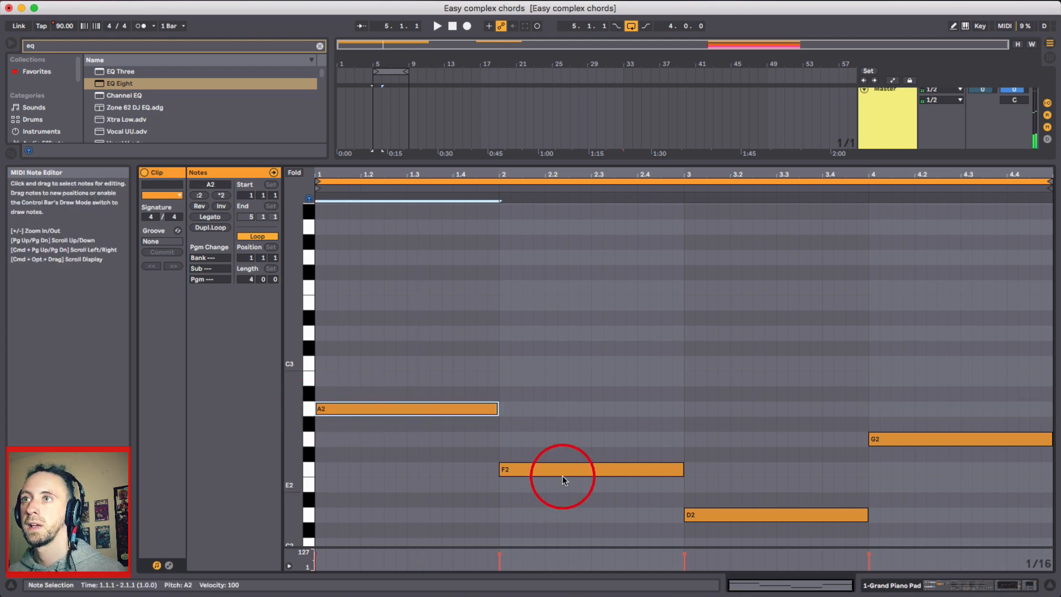
drag(551, 469, 552, 284)
Step: Audition the scale steps from A2 up to F3 and the D2 root to relate the root notes to A minor scale degrees
click(311, 411)
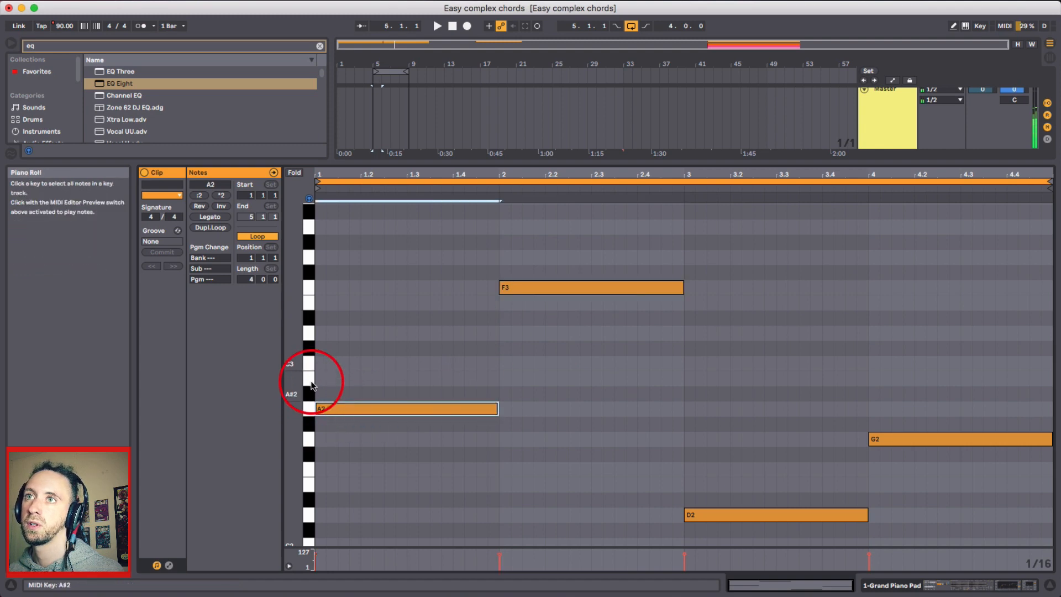
click(311, 365)
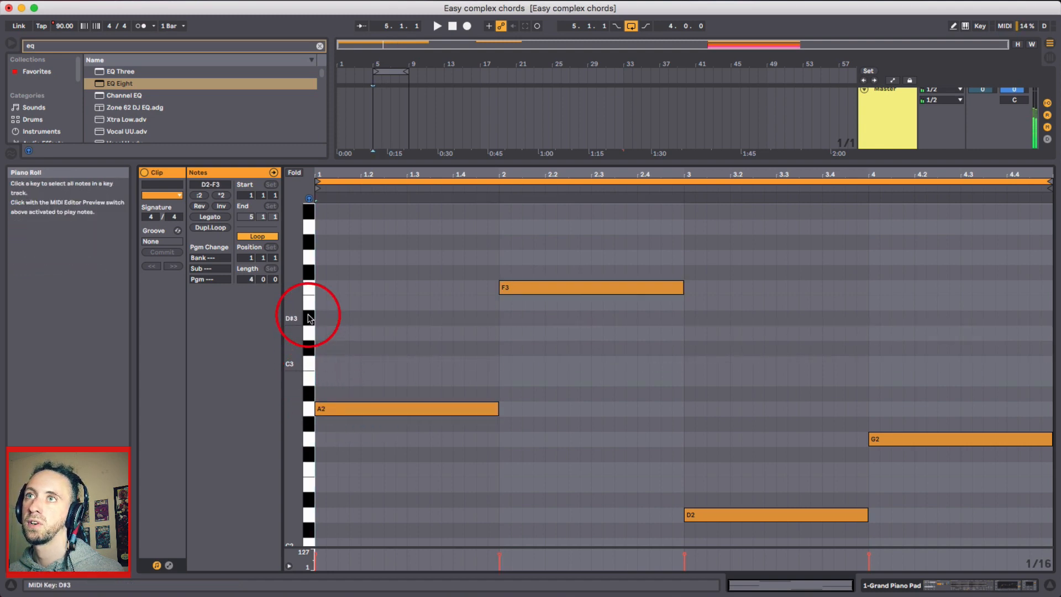
click(308, 287)
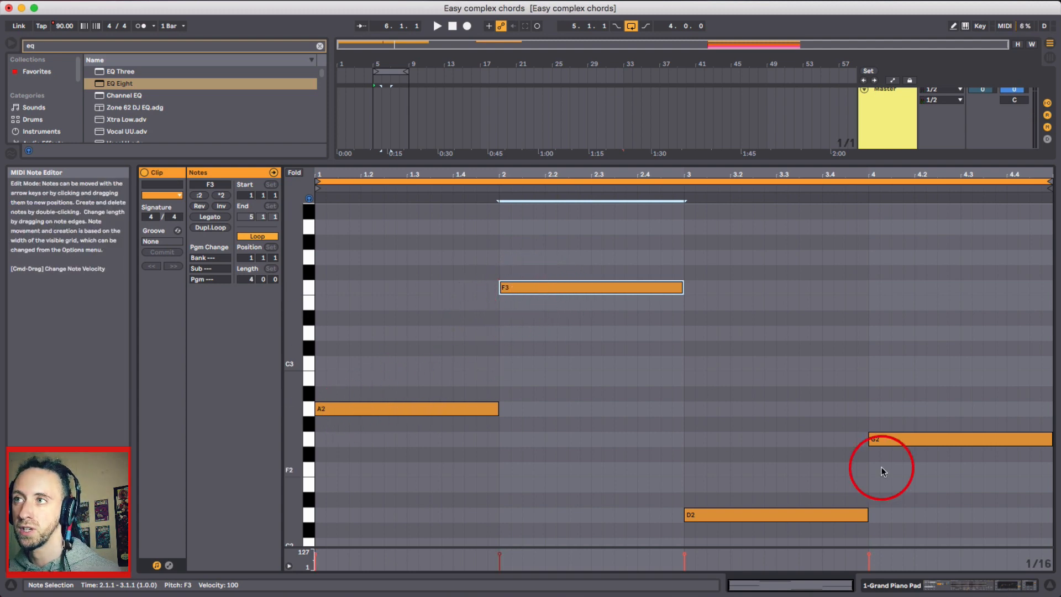
click(715, 516)
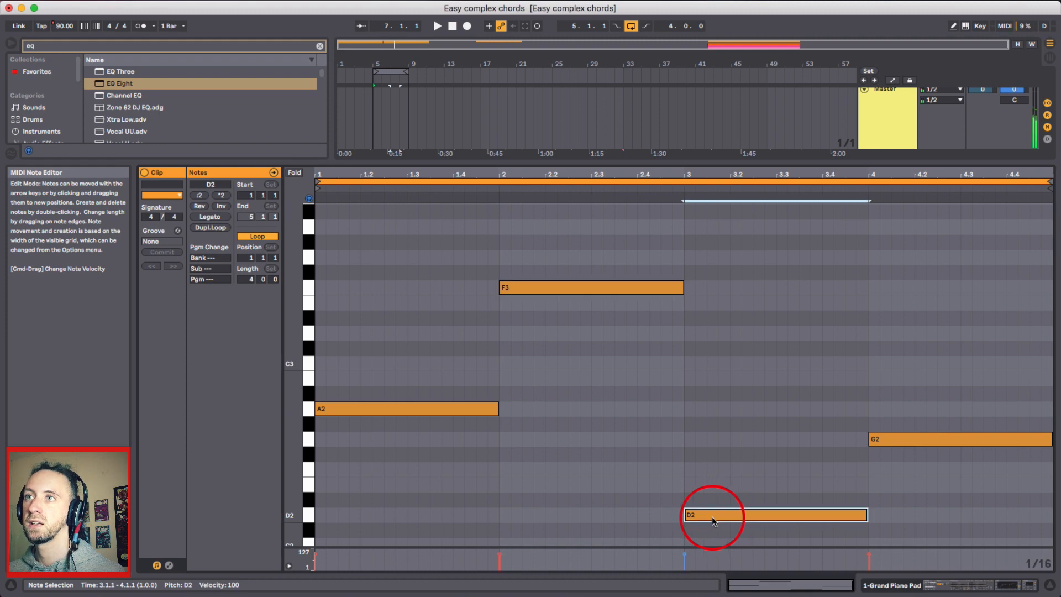
click(309, 411)
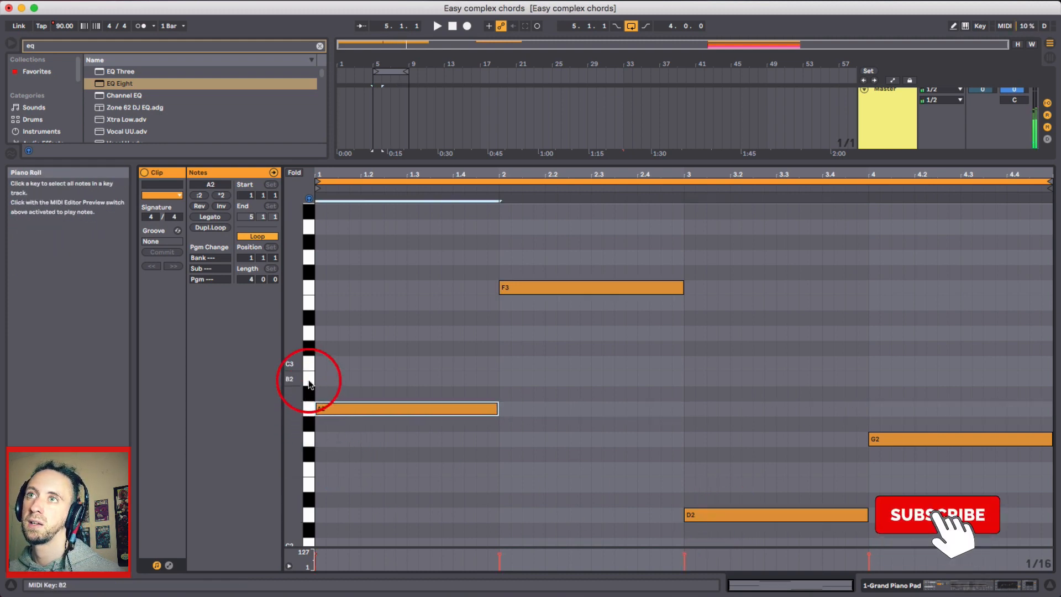
click(309, 379)
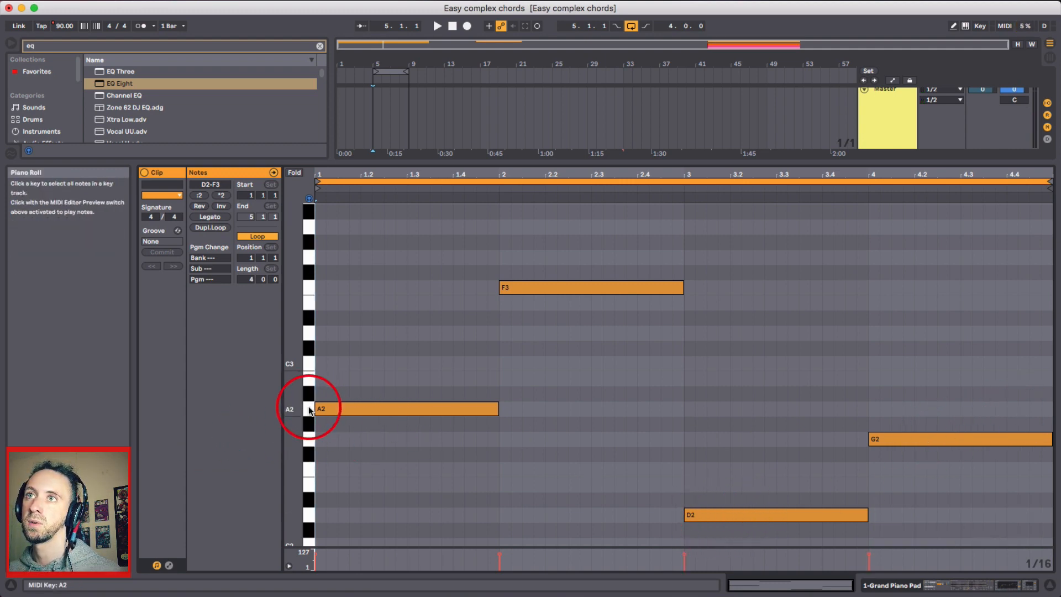
click(310, 384)
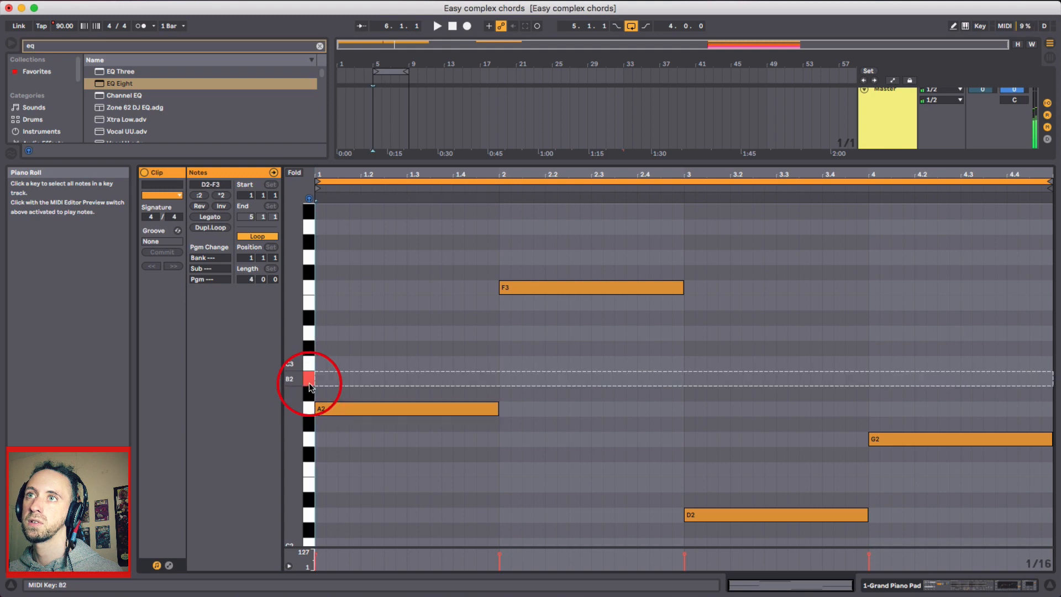
click(308, 287)
click(308, 264)
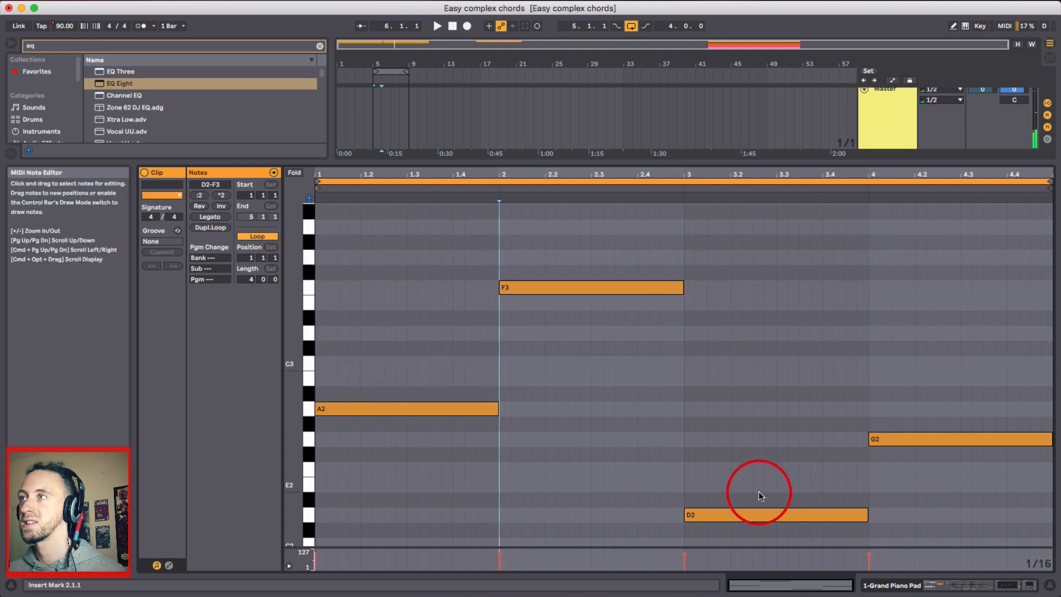
click(752, 429)
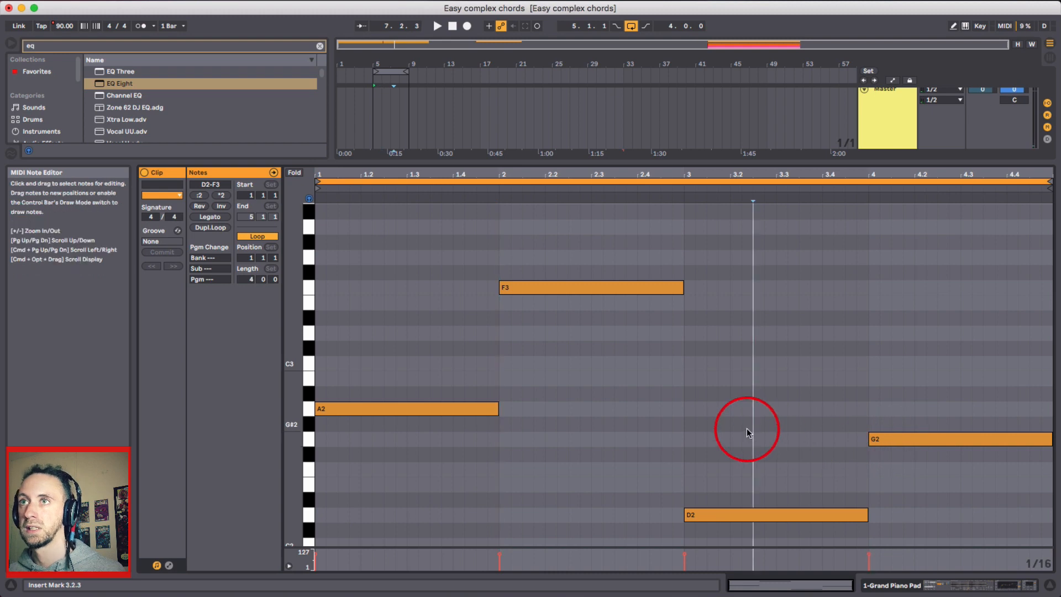
scroll(587, 478, up, 2)
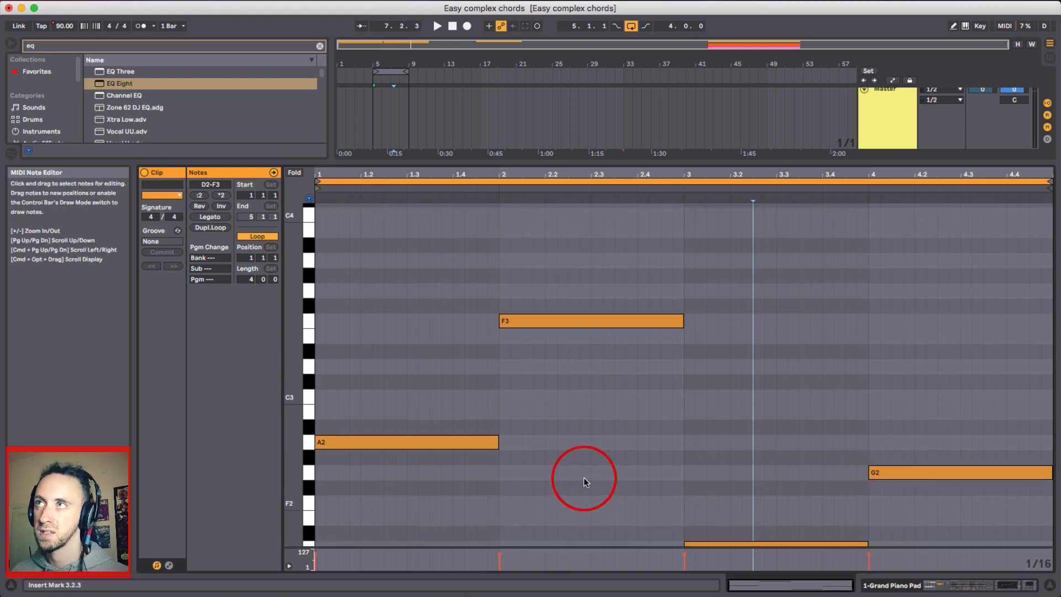
Step: Play back the root-note progression in the clip and stop playback
key(space)
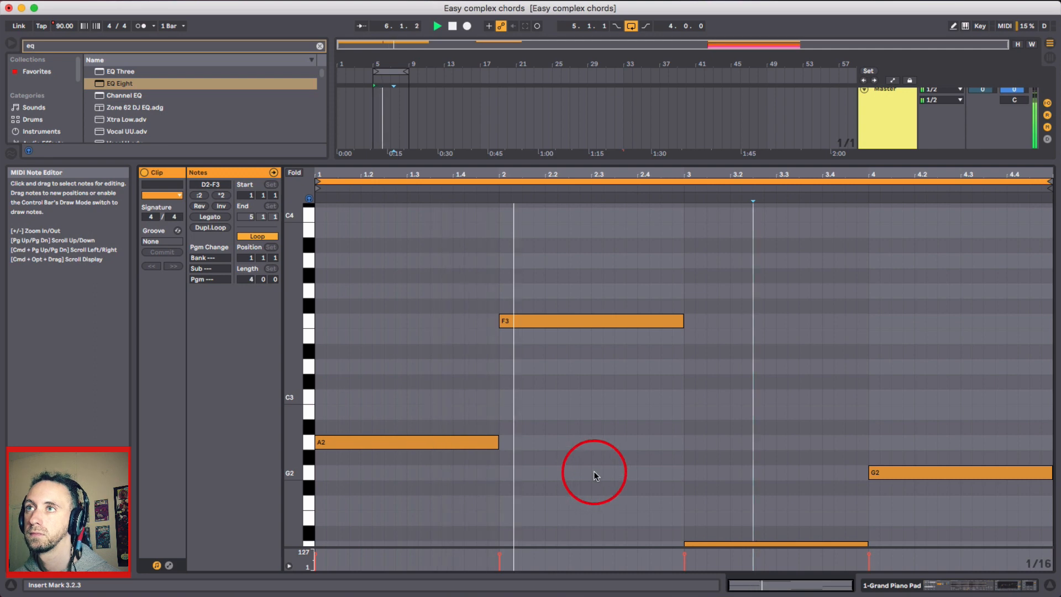
scroll(597, 474, down, 2)
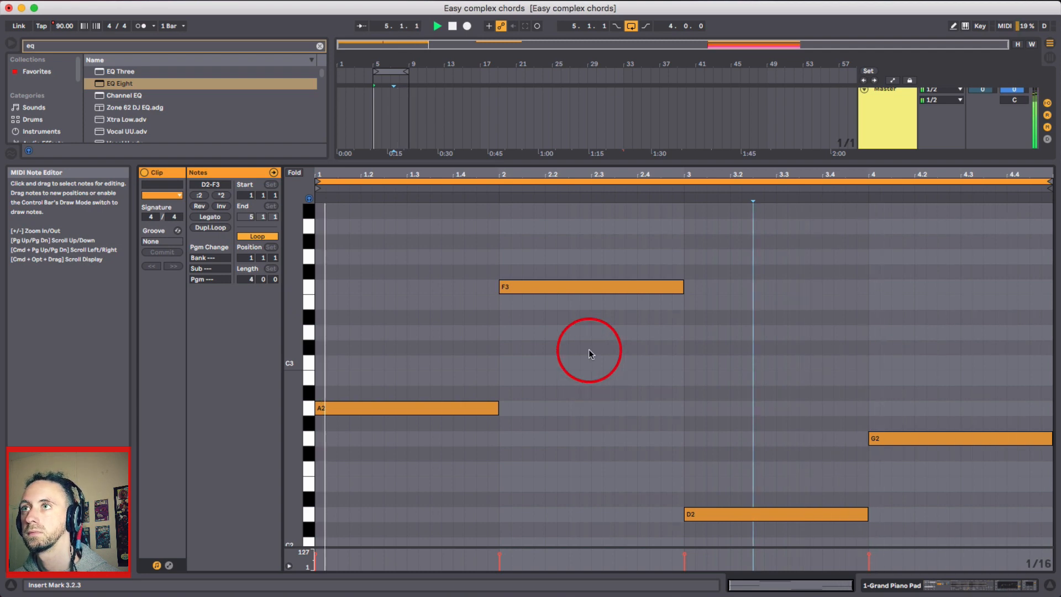
key(space)
Step: Lower the F3 root note to F2 and duplicate all four root notes one octave up as A3, F3, D3 and G3
drag(573, 254, 580, 319)
key(shift+Down)
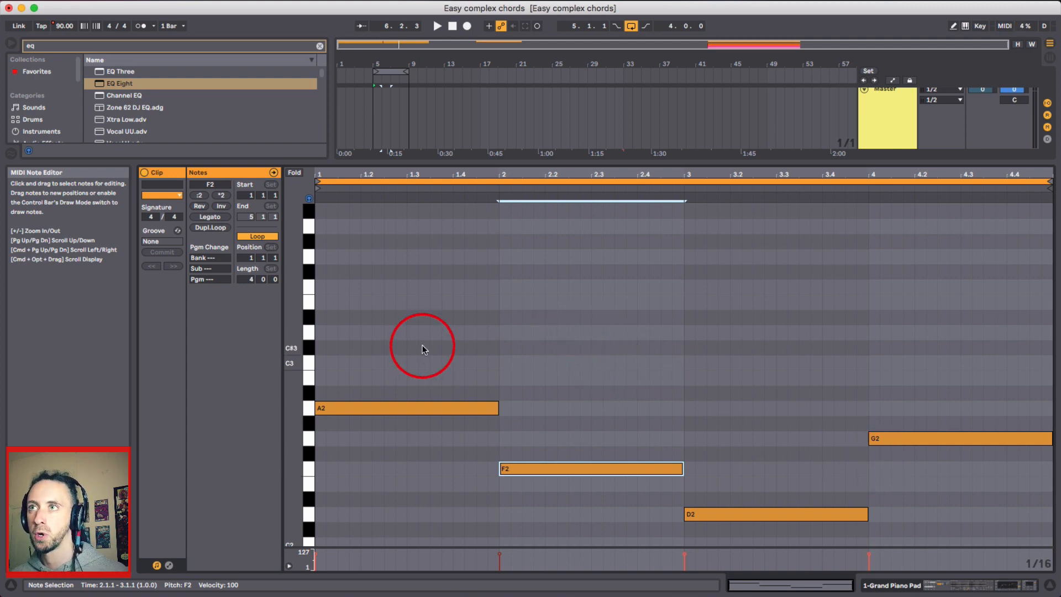
drag(423, 336, 946, 562)
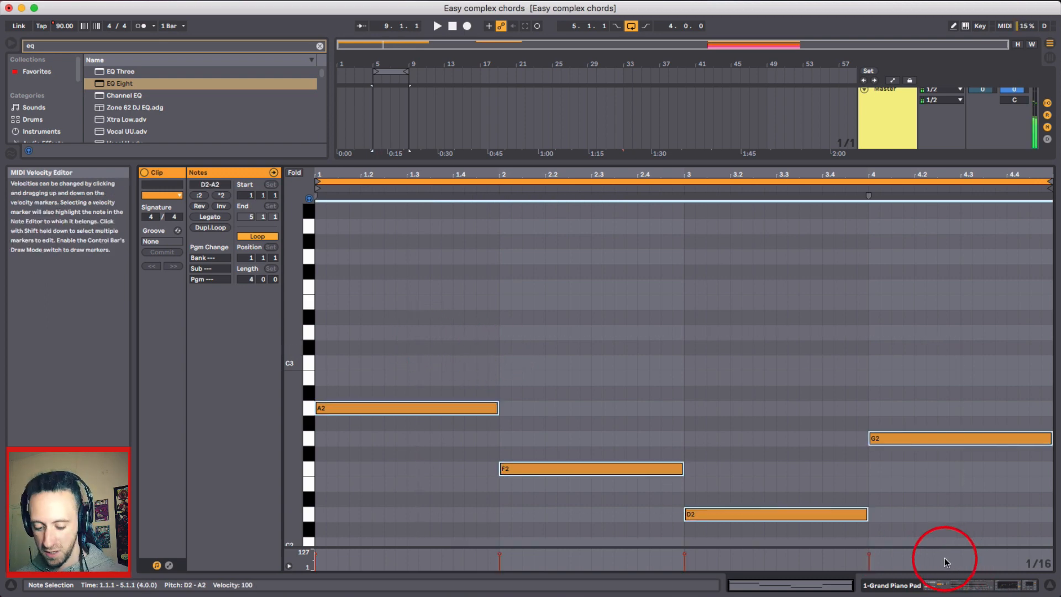
drag(338, 407, 341, 238)
scroll(343, 260, up, 5)
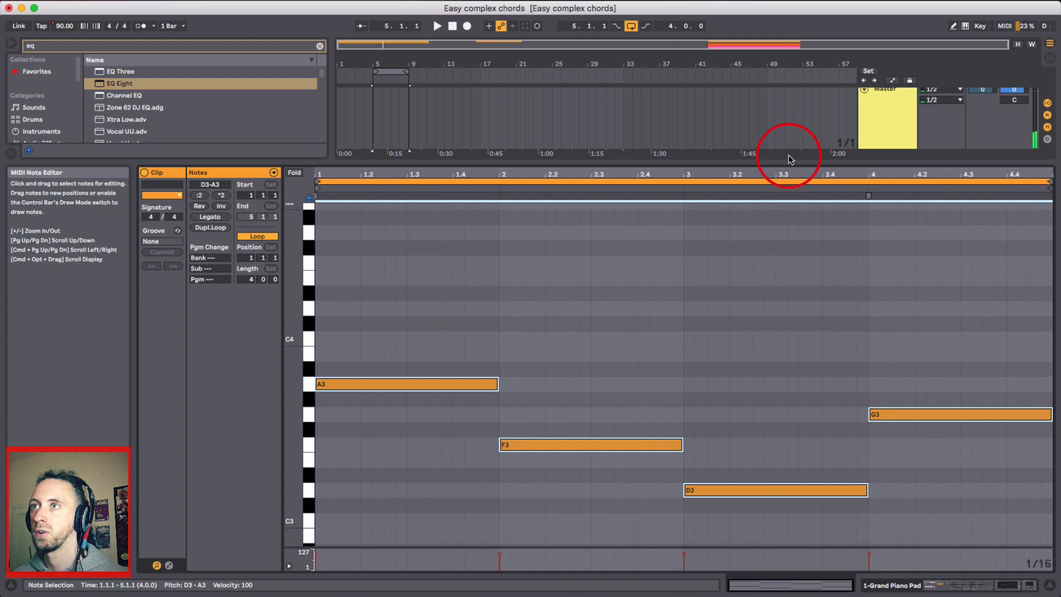
click(404, 398)
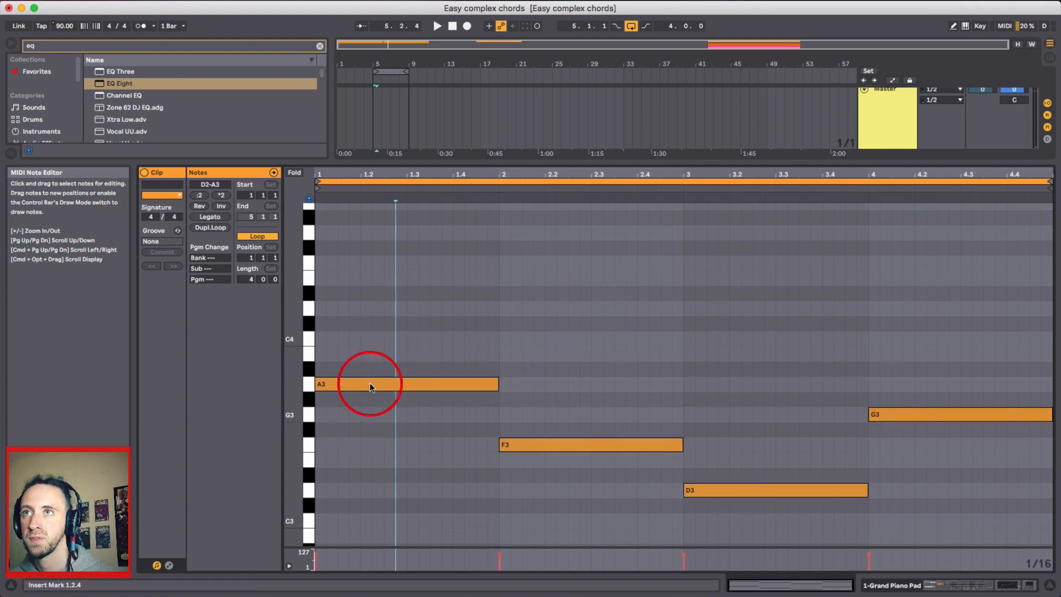
drag(344, 294, 944, 510)
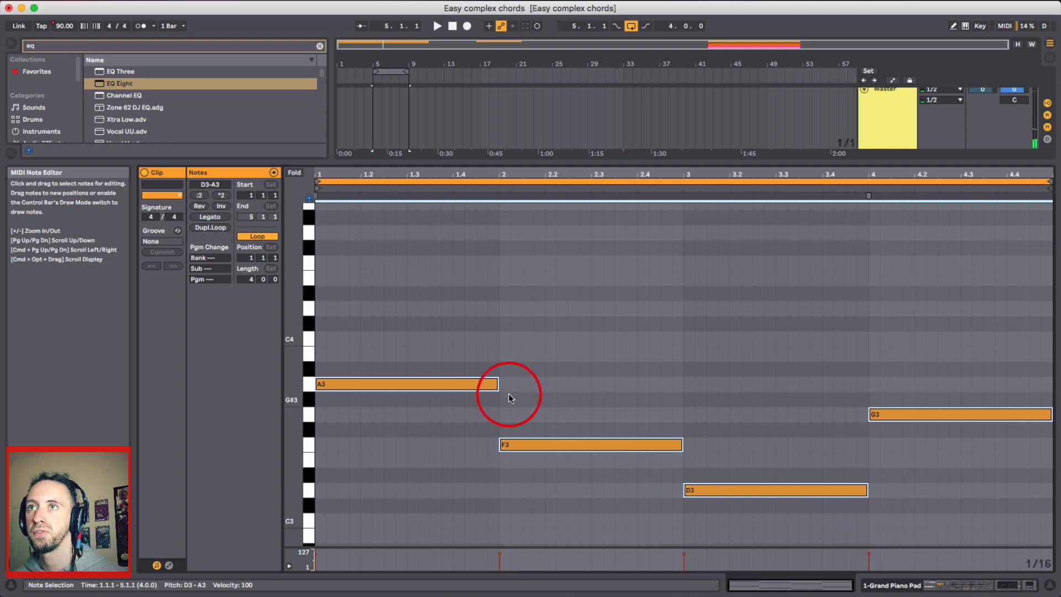
click(393, 330)
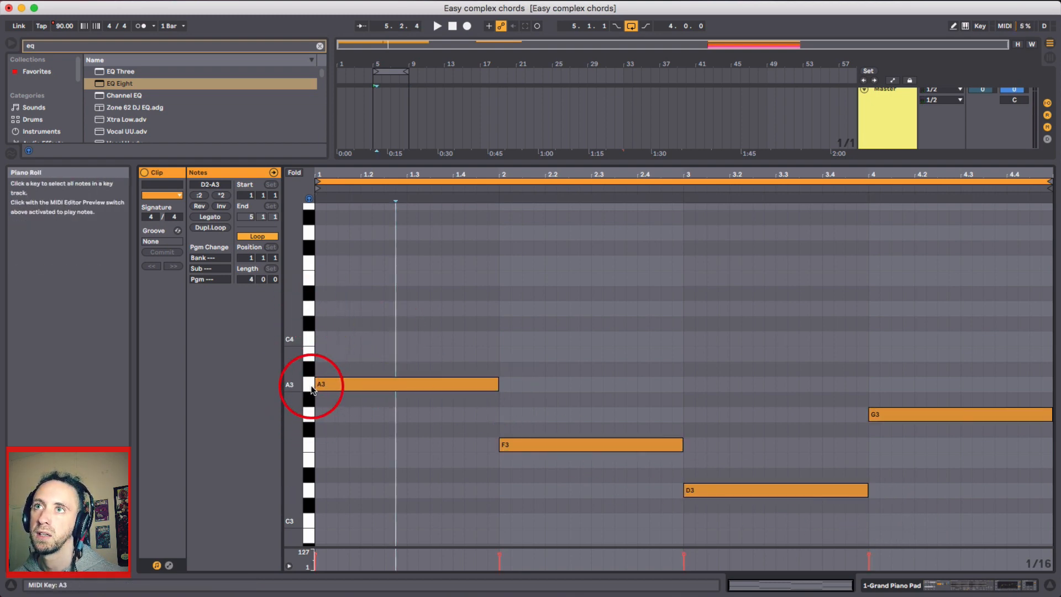
drag(327, 382, 352, 351)
key(Delete)
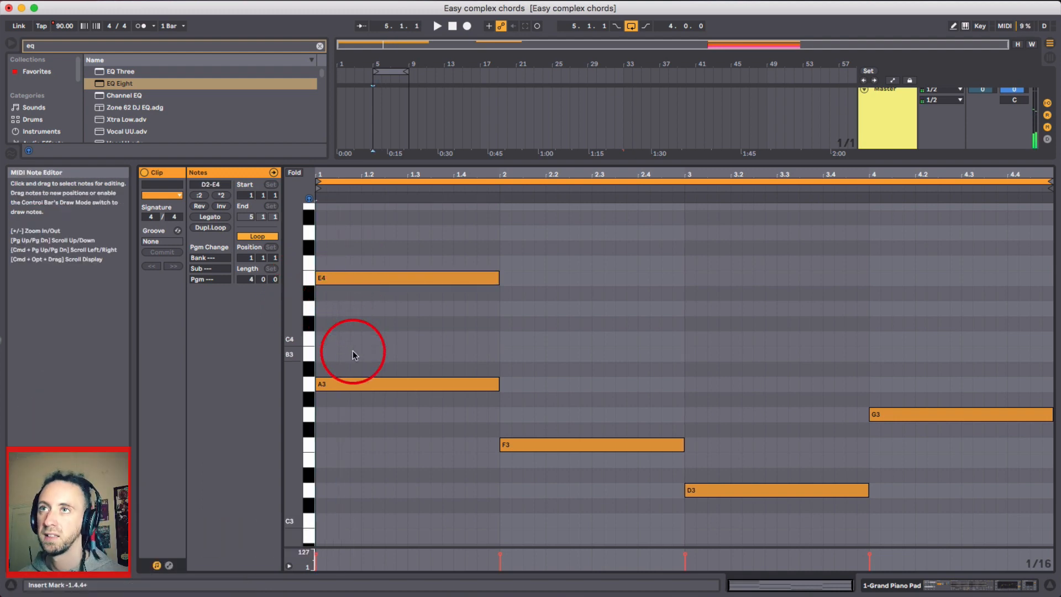
click(358, 278)
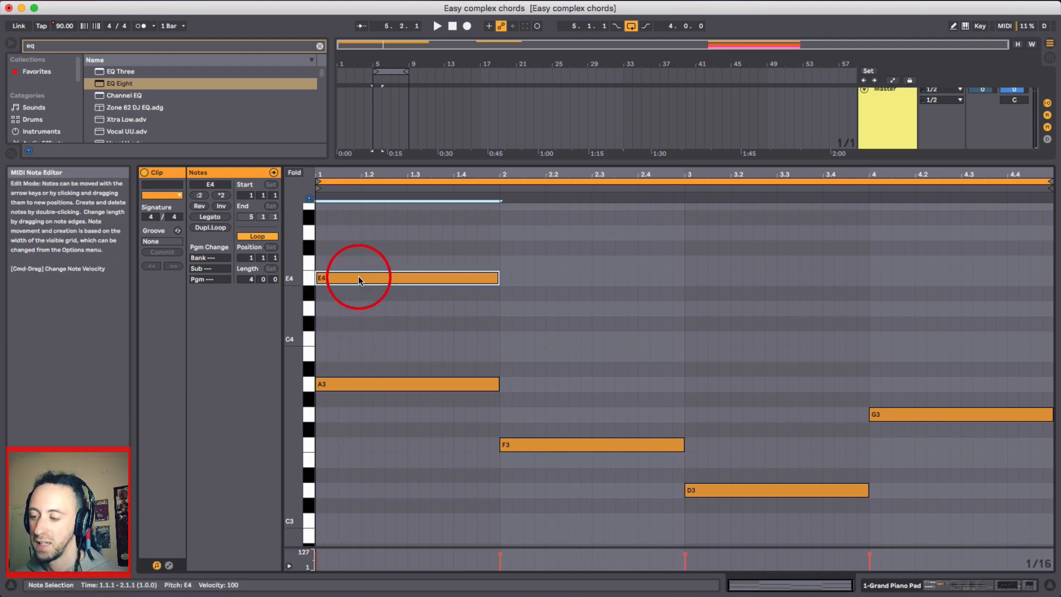
key(Delete)
Step: Duplicate the four upper root notes seven semitones up to add the fifths E4, C4, A3 and D4
drag(387, 280, 1023, 525)
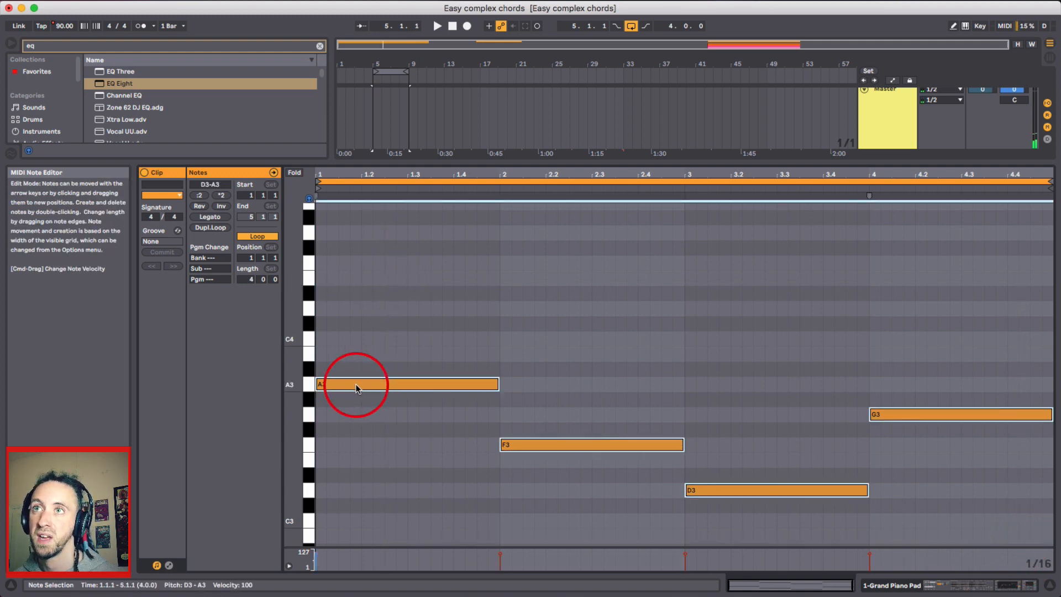
drag(356, 388, 356, 287)
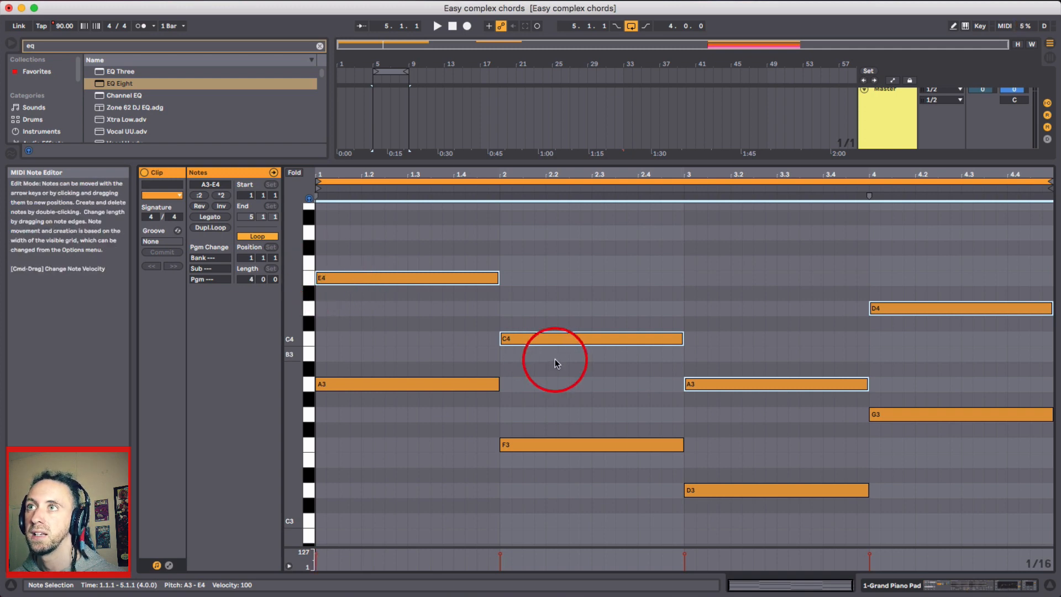
click(546, 321)
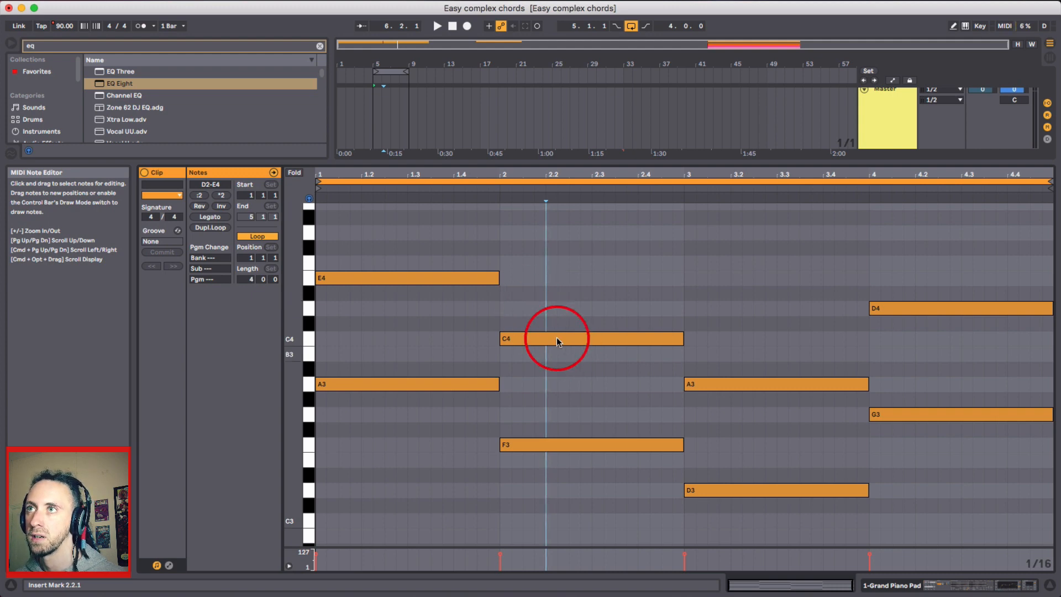
click(398, 276)
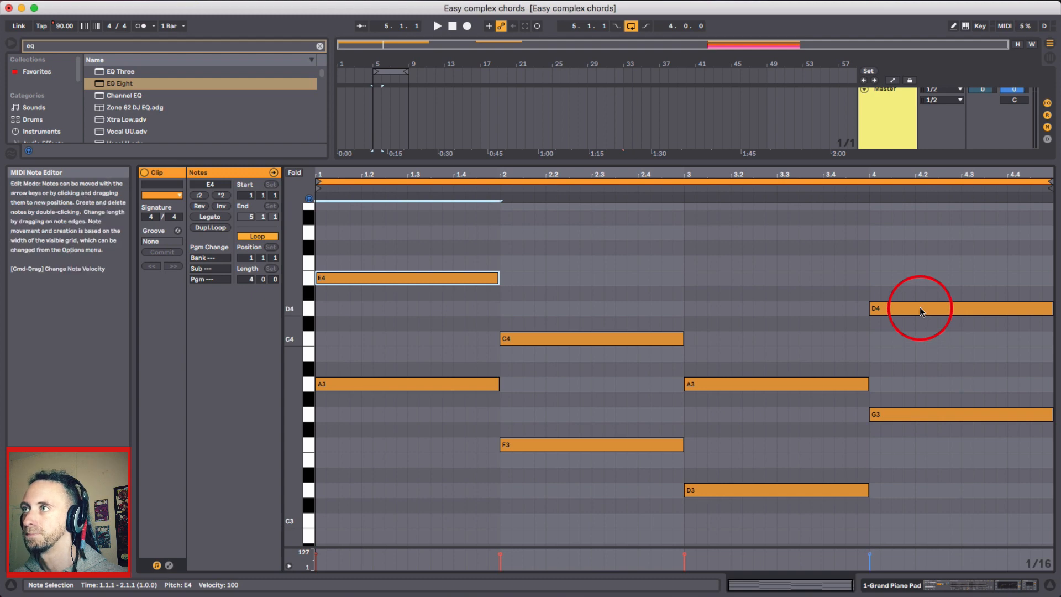
click(859, 279)
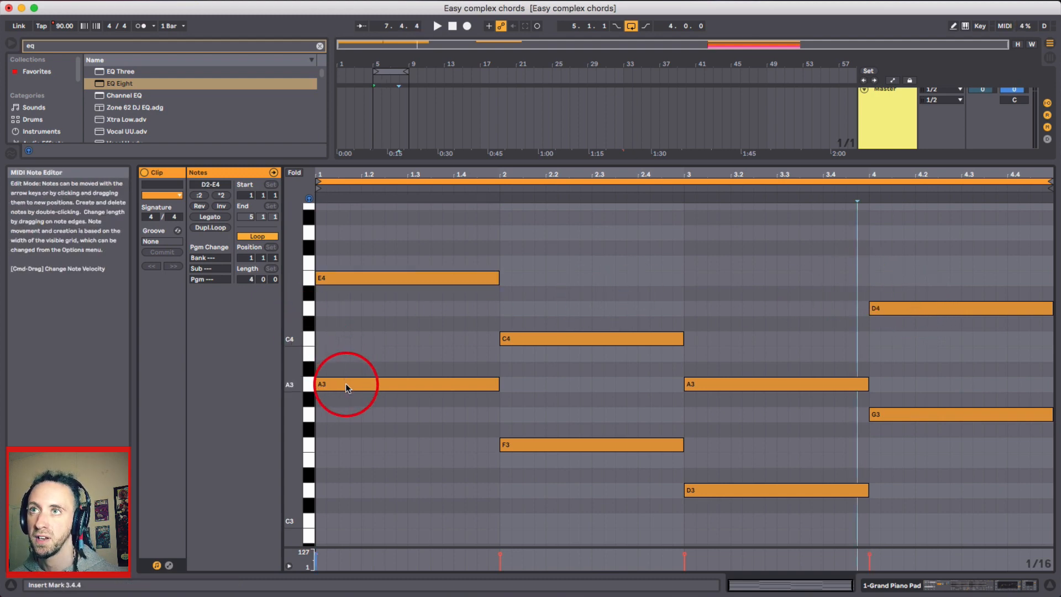
Step: Complete the four triads by duplicating the upper roots as thirds: C4, A3, F3 and B3 in bars 1 to 4
drag(346, 385, 344, 340)
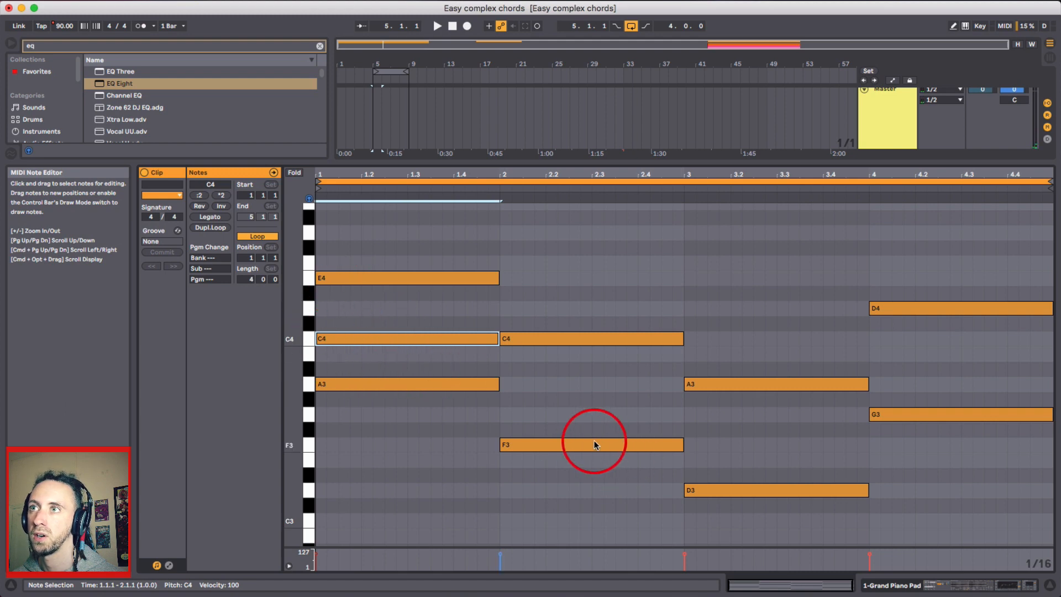
drag(583, 445, 586, 386)
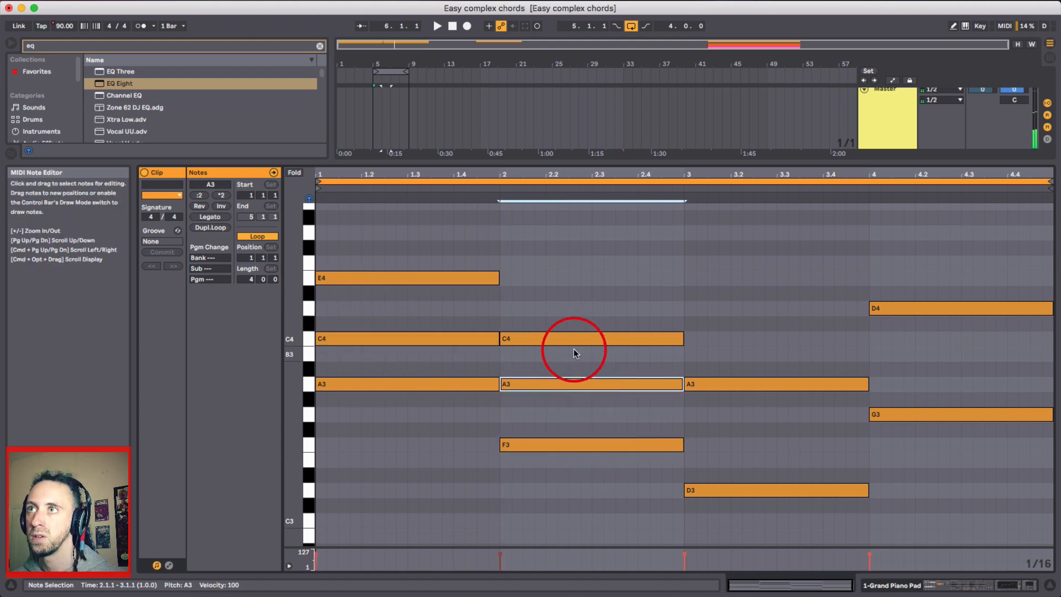
drag(754, 490, 752, 449)
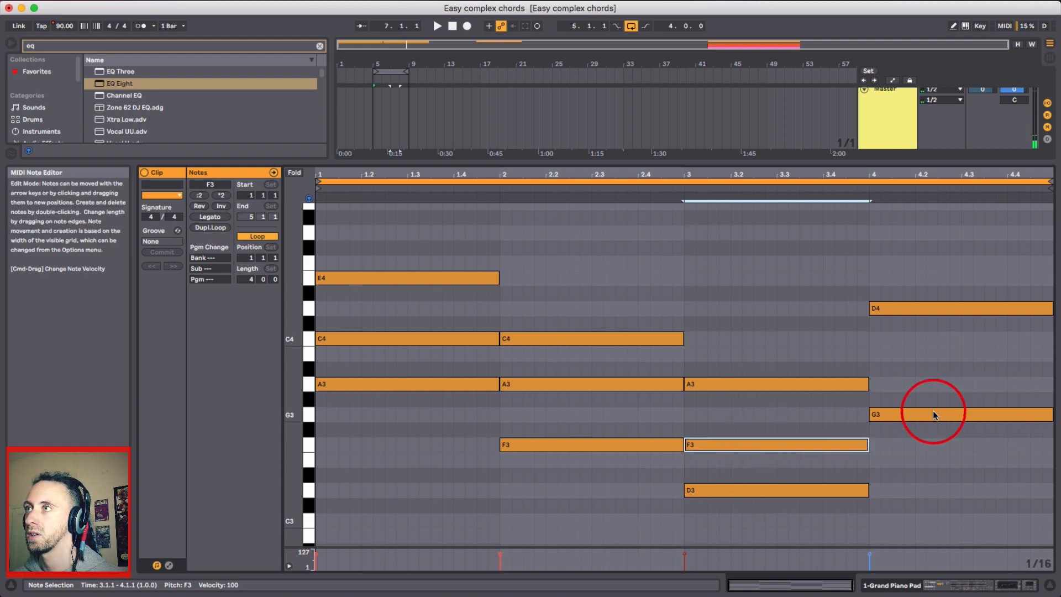
drag(934, 413, 936, 338)
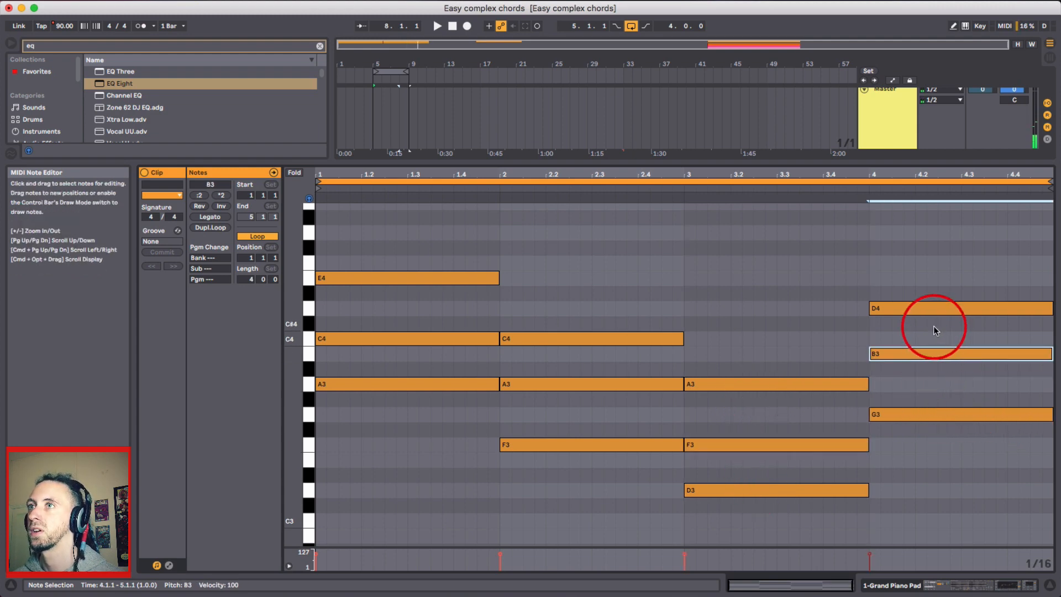
click(637, 272)
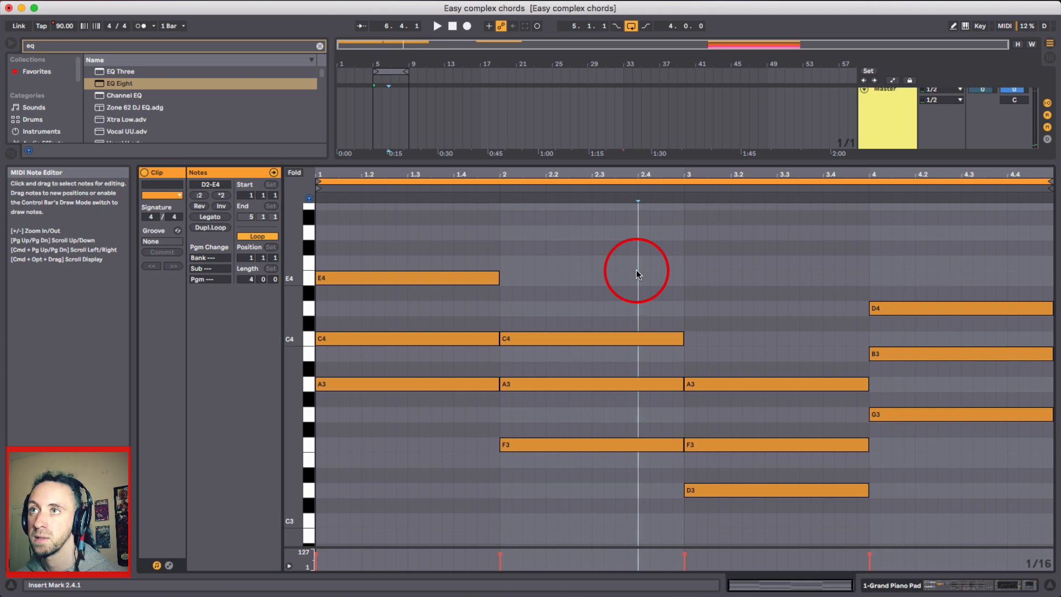
Step: Play back the four-bar triad progression with its bass notes and stop playback
key(space)
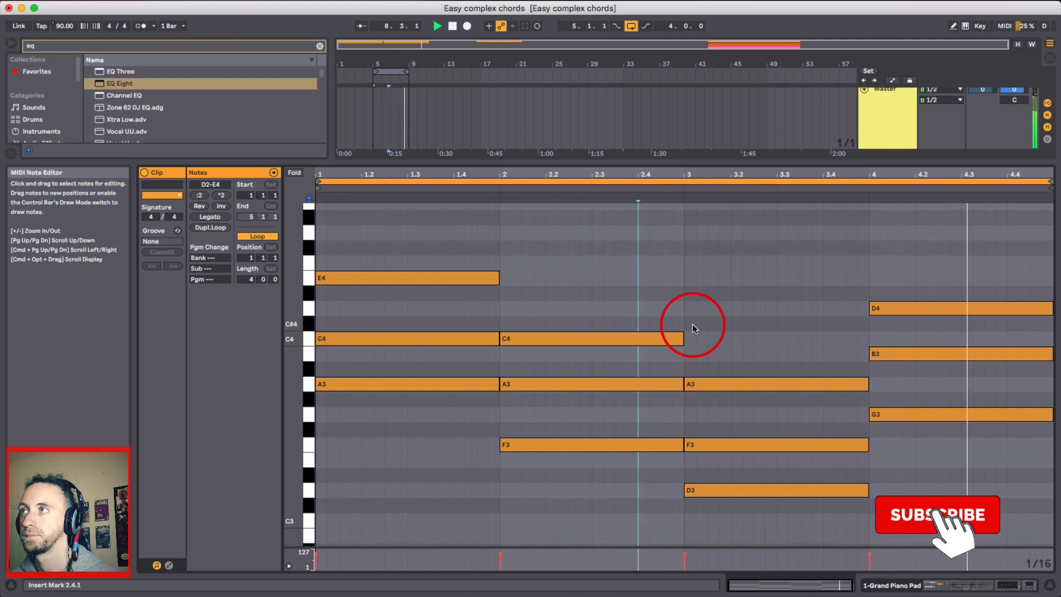
key(space)
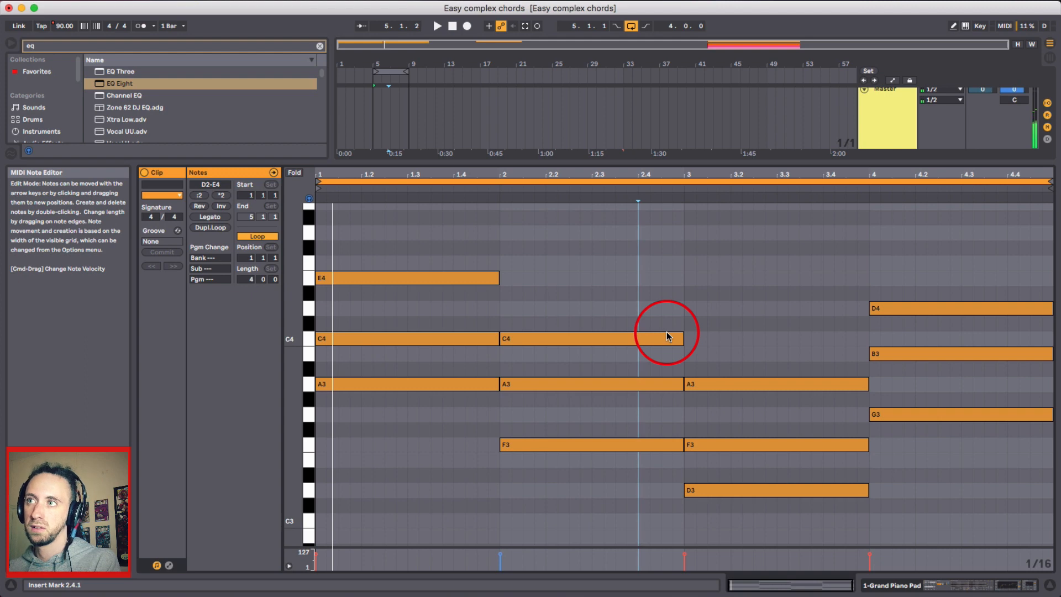
key(super+e)
key(super+z)
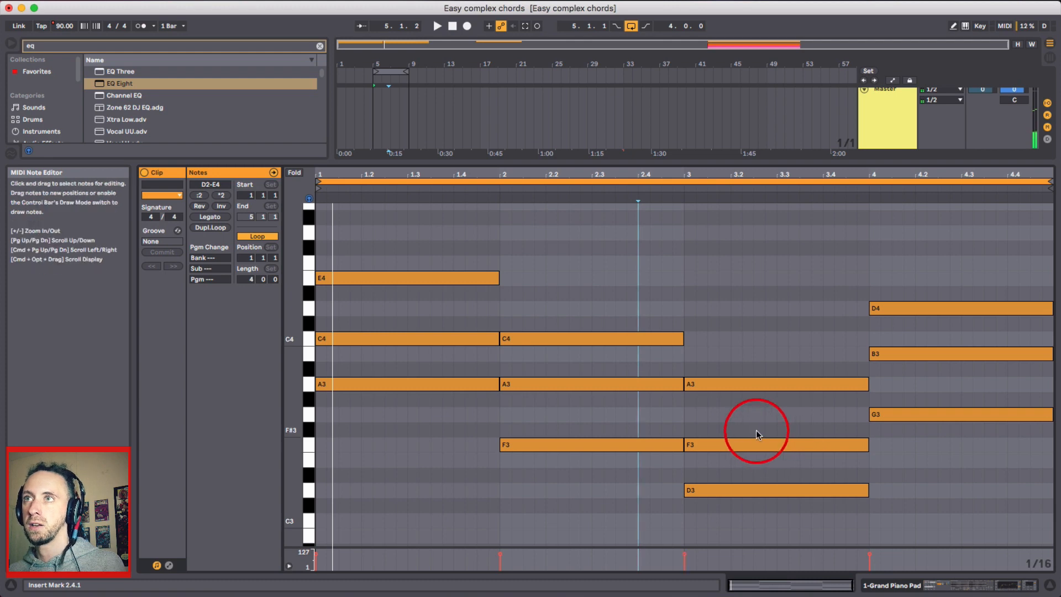
click(665, 268)
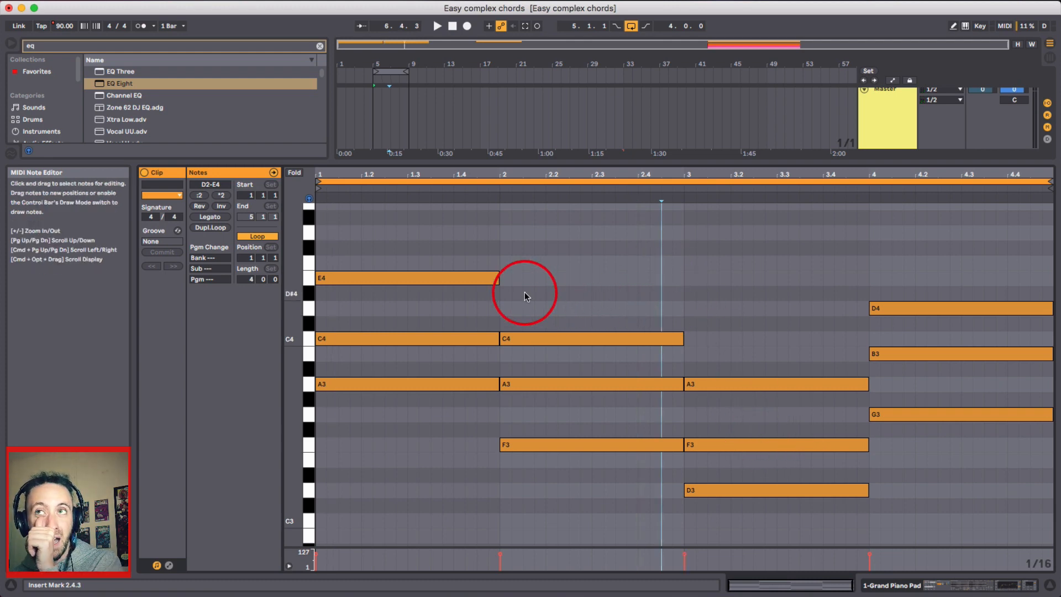
Step: Extend the A minor chord in bar 1 with a G4 seventh and a B4 ninth
scroll(530, 285, up, 4)
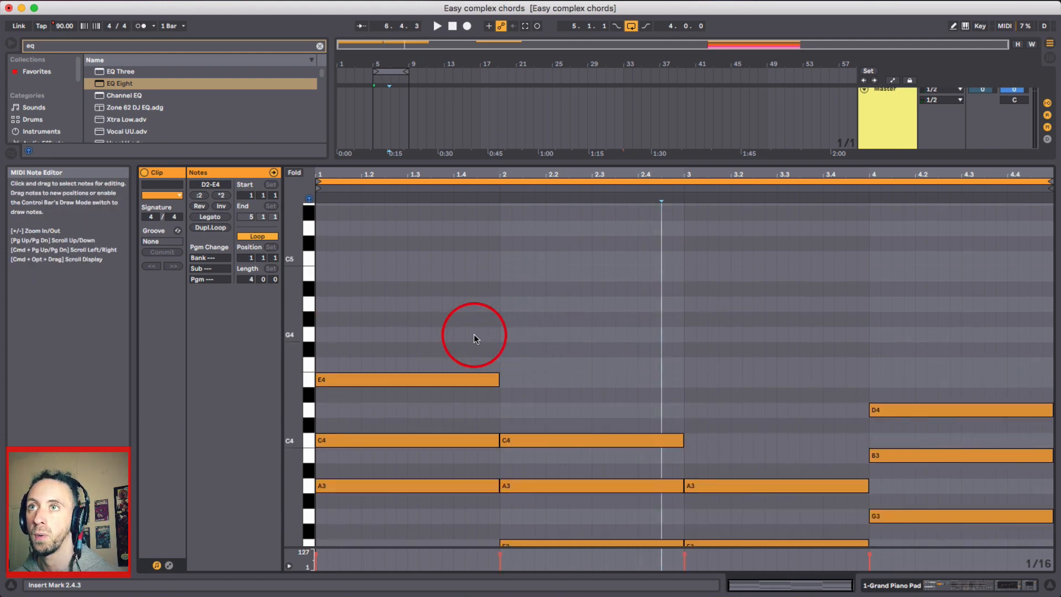
click(455, 340)
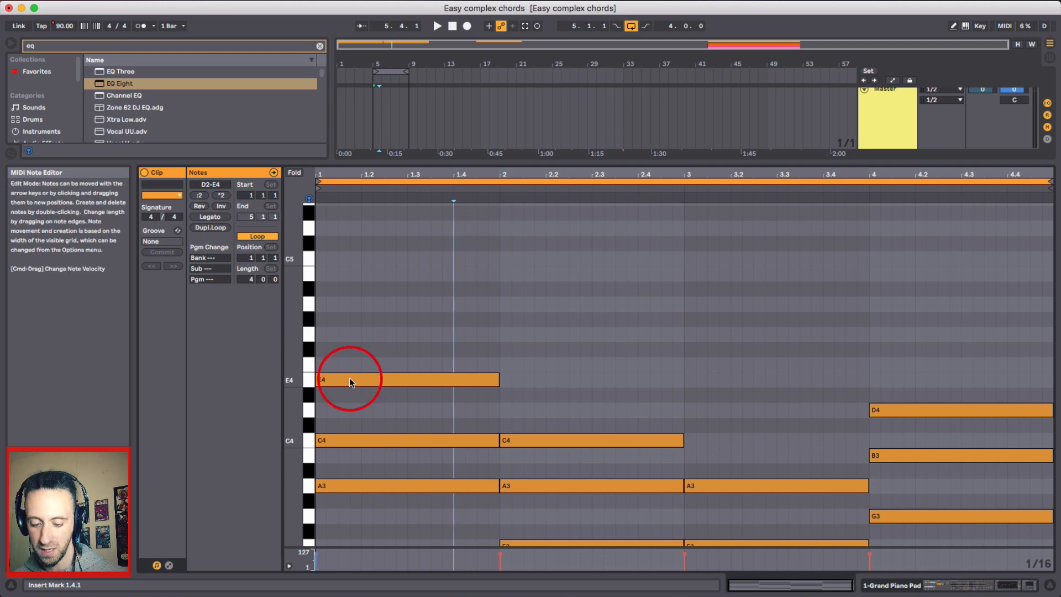
scroll(352, 364, down, 1)
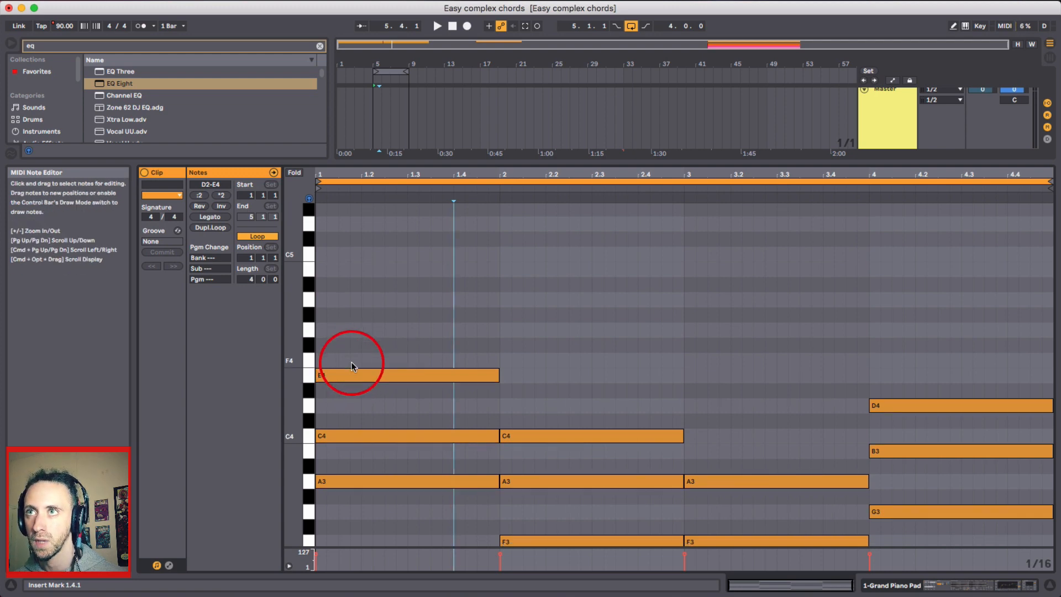
click(341, 376)
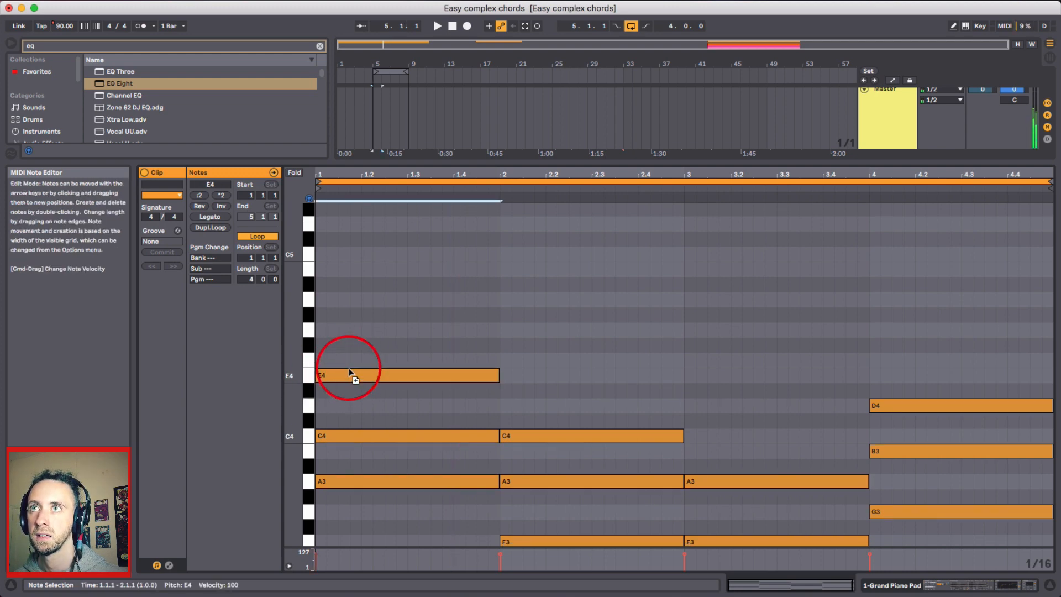
drag(350, 373, 352, 335)
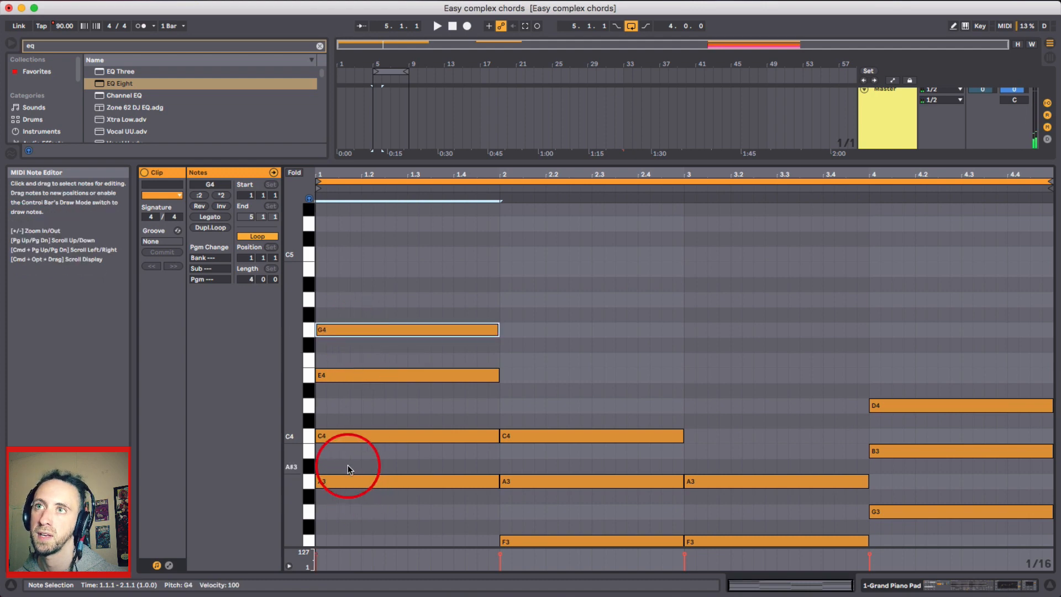
drag(349, 330, 354, 274)
scroll(563, 456, down, 2)
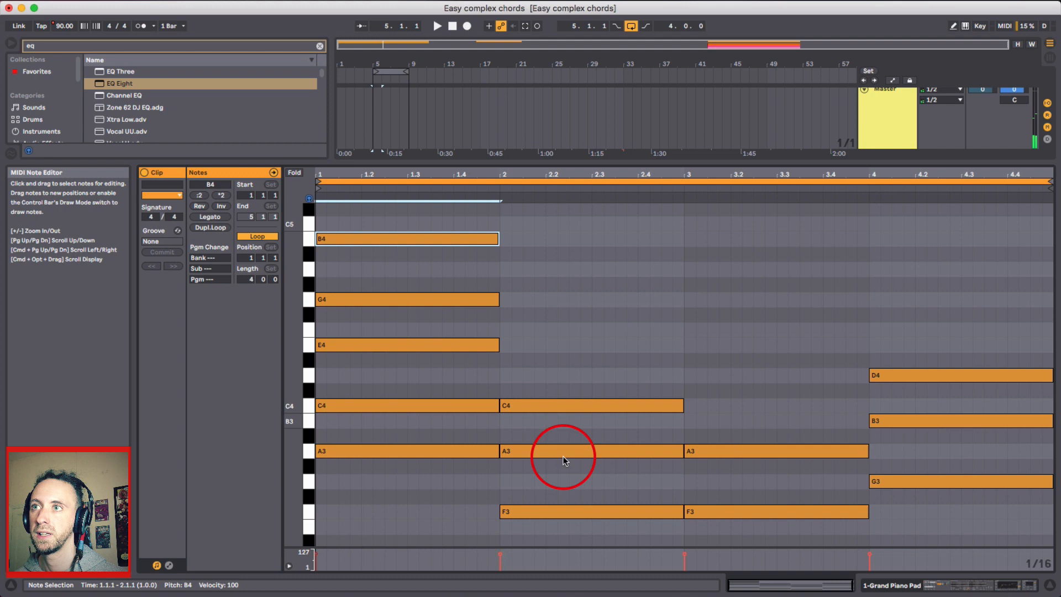
Step: Add the seventh and ninth E4 and G4 to the F chord in bar 2, and C4 and E4 to the D chord in bar 3
alt+click(546, 407)
drag(546, 406, 547, 298)
click(707, 501)
scroll(707, 500, down, 5)
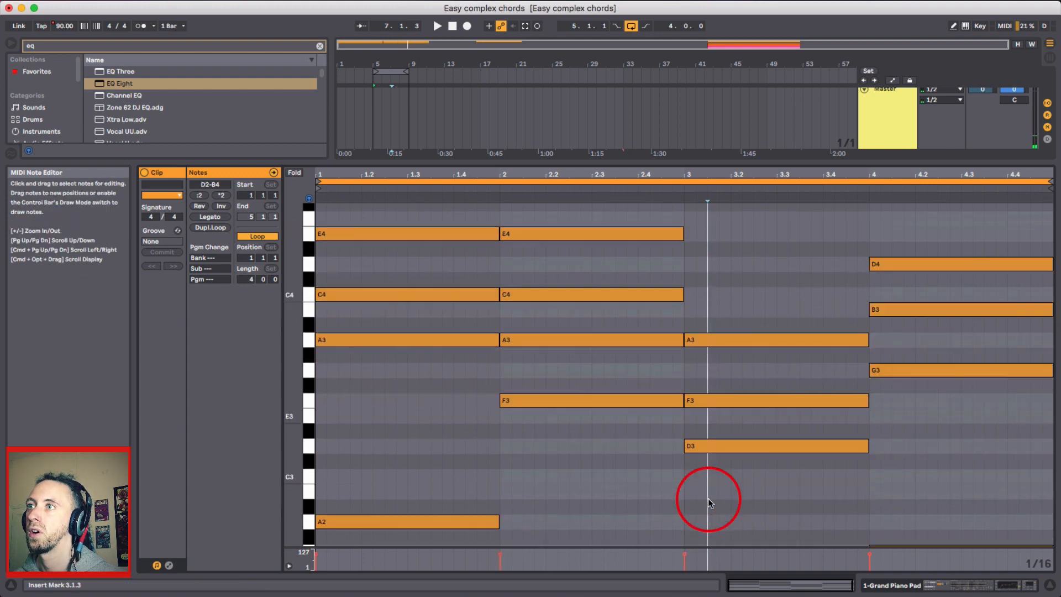
scroll(710, 502, up, 2)
drag(729, 422, 717, 268)
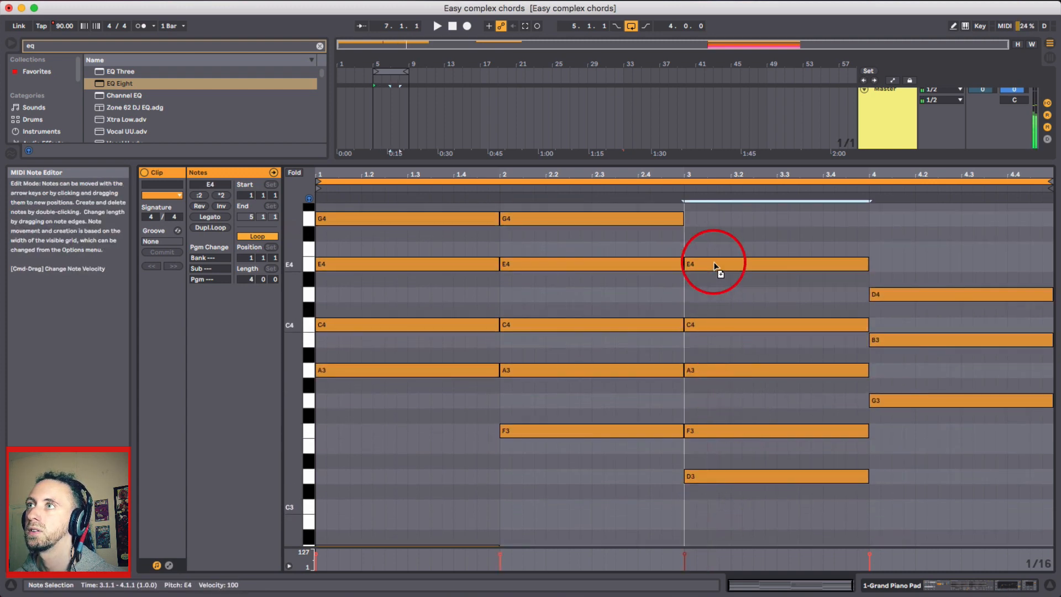
Step: Add an F4 seventh spanning bar 4 to the G chord
scroll(547, 351, up, 3)
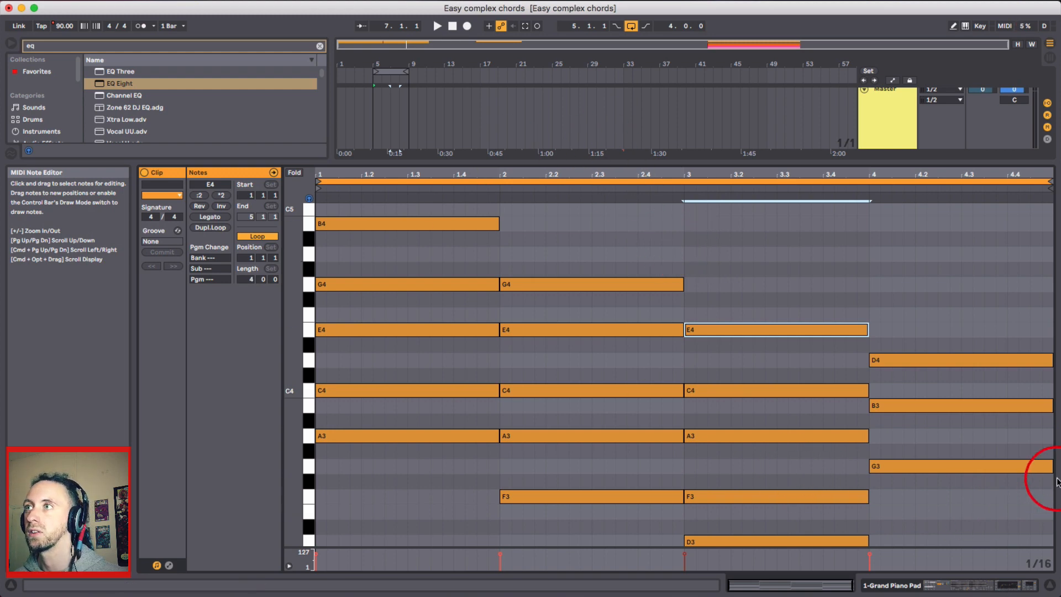
click(950, 376)
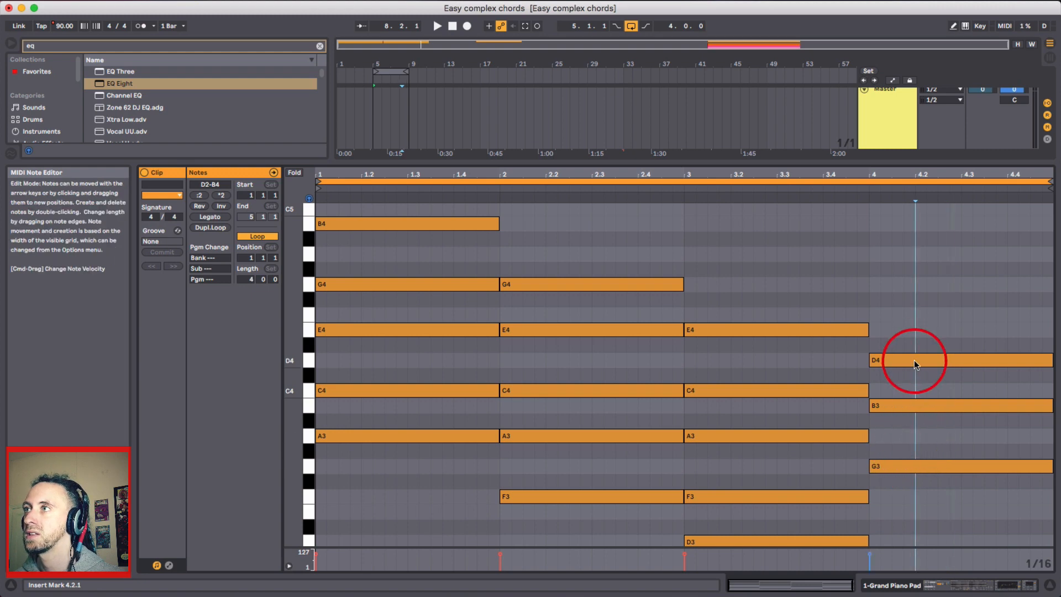
double_click(915, 314)
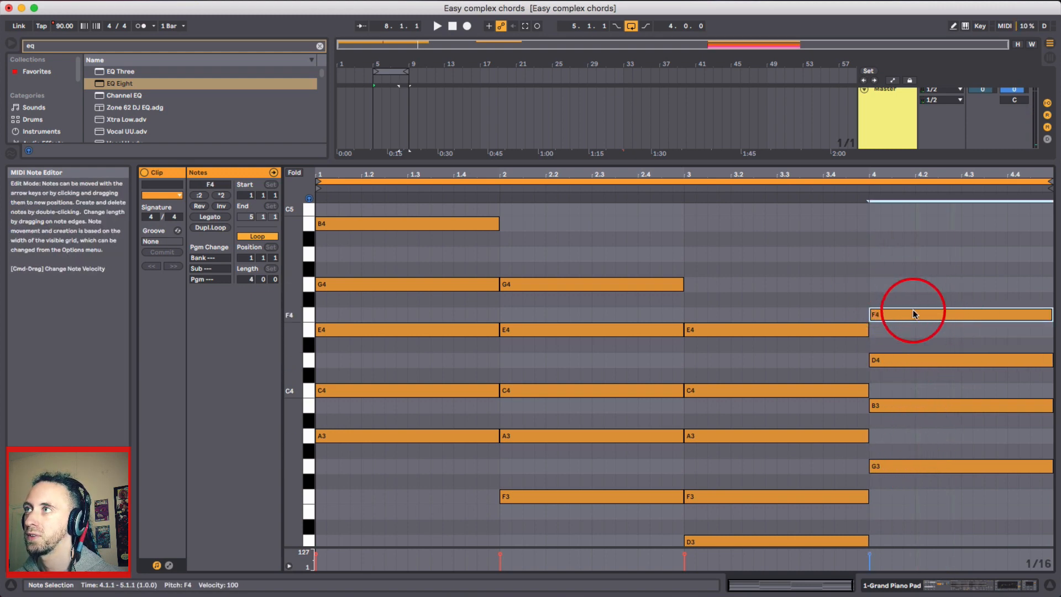
Step: Add an A4 ninth spanning bar 4 to the G chord and play back the extended chord progression
double_click(912, 256)
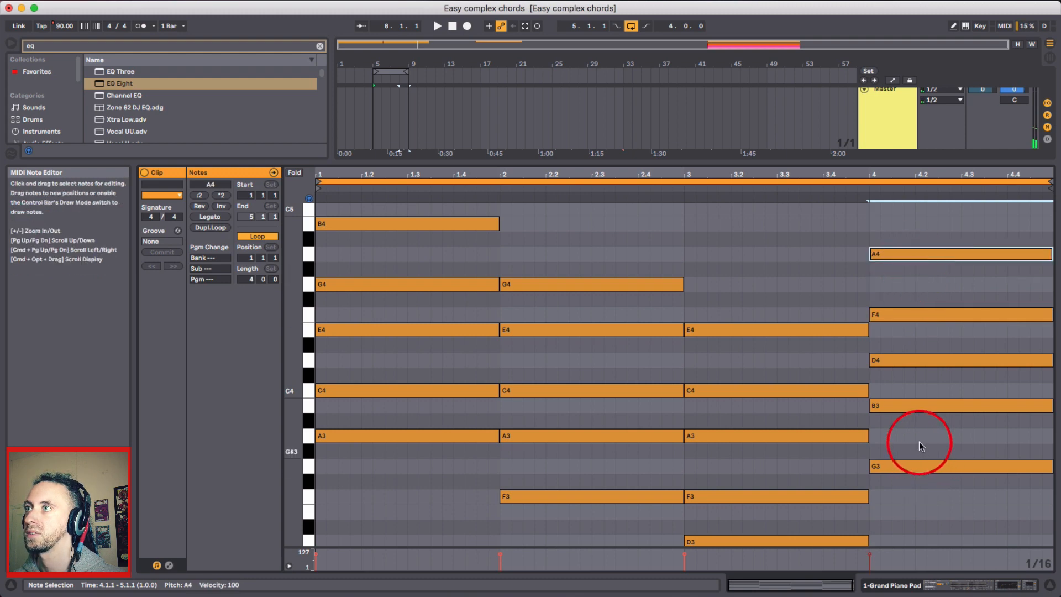
click(756, 290)
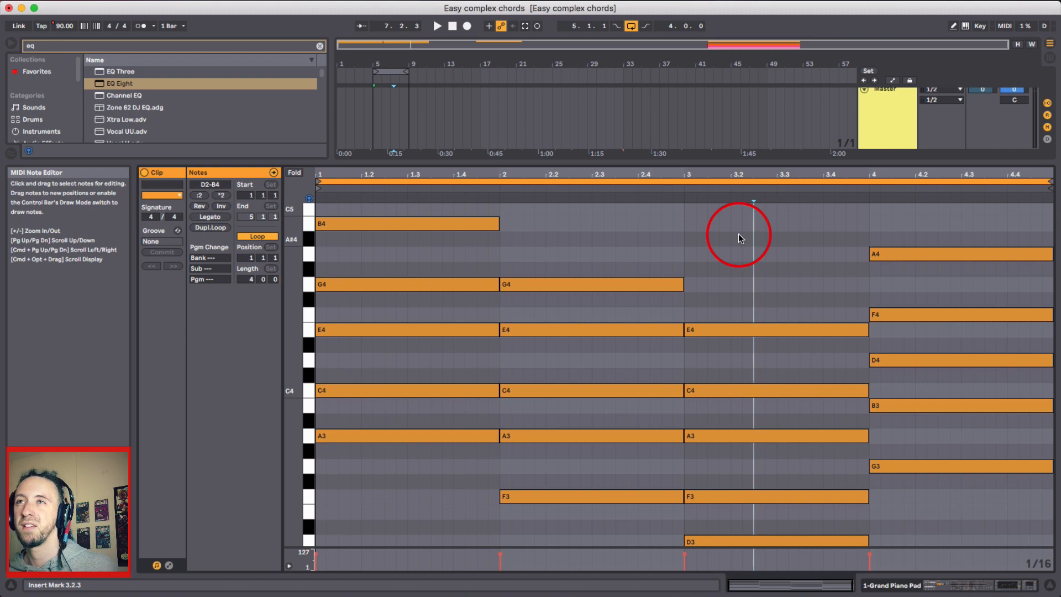
click(461, 250)
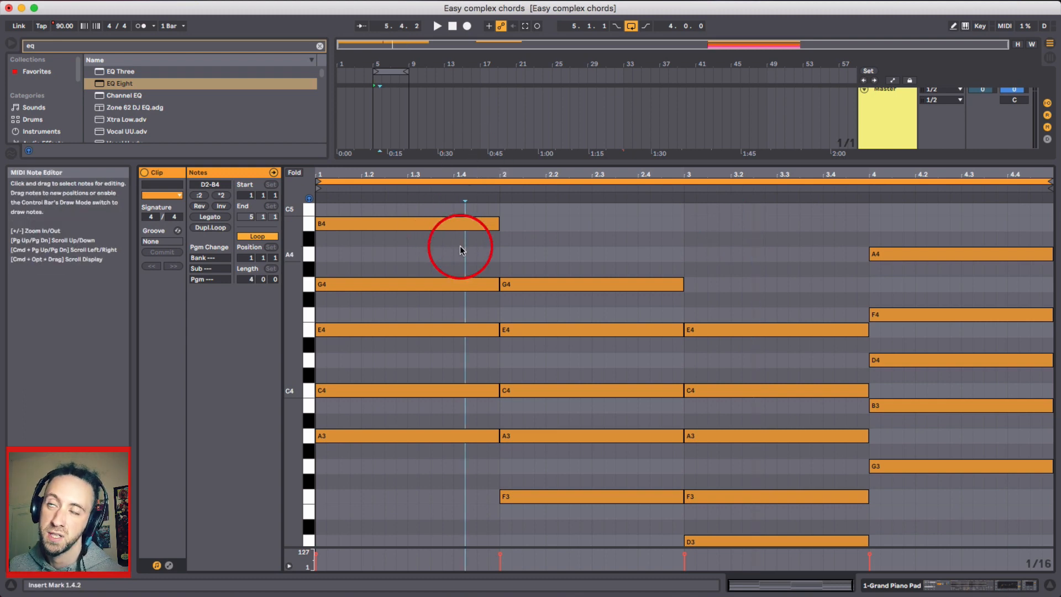
key(space)
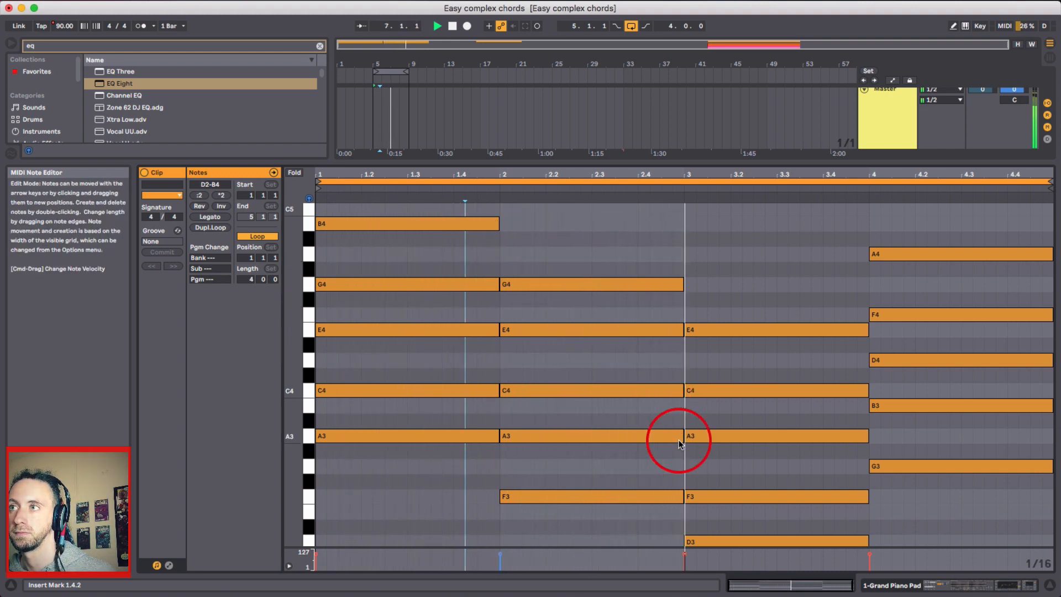
scroll(680, 444, down, 1)
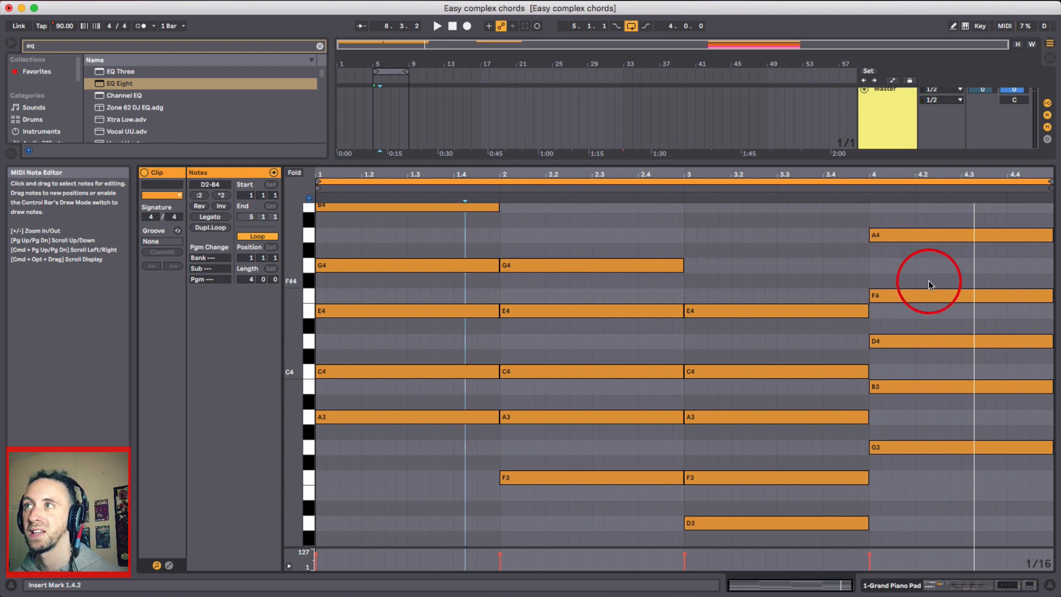
Step: Try the B4 ninth of the bar 1 chord an octave lower at B3, audition it, and delete the note
scroll(927, 284, up, 5)
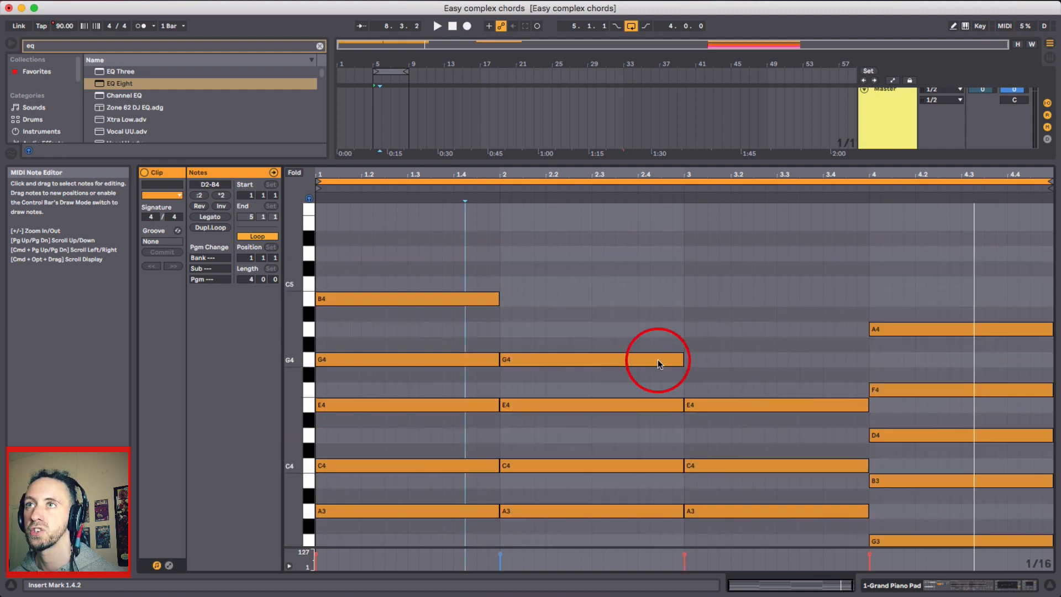
scroll(541, 392, down, 2)
click(362, 269)
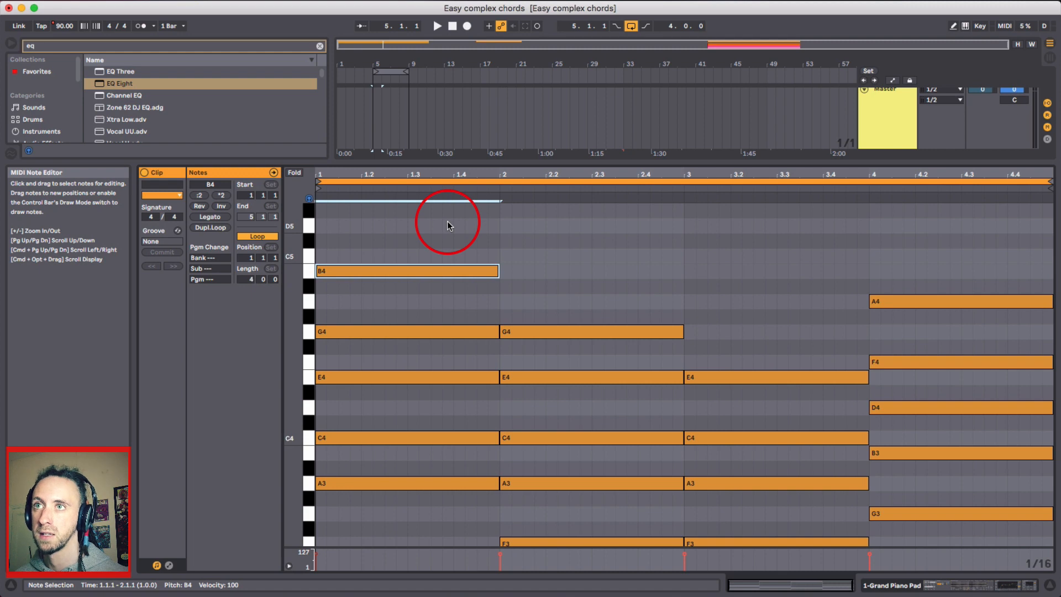
key(shift+Down)
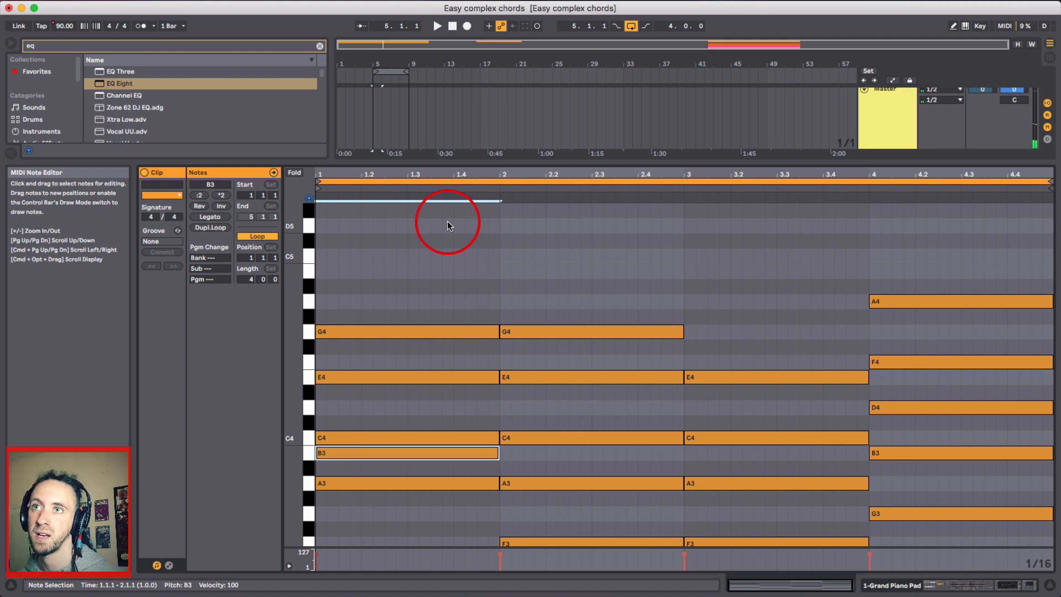
key(space)
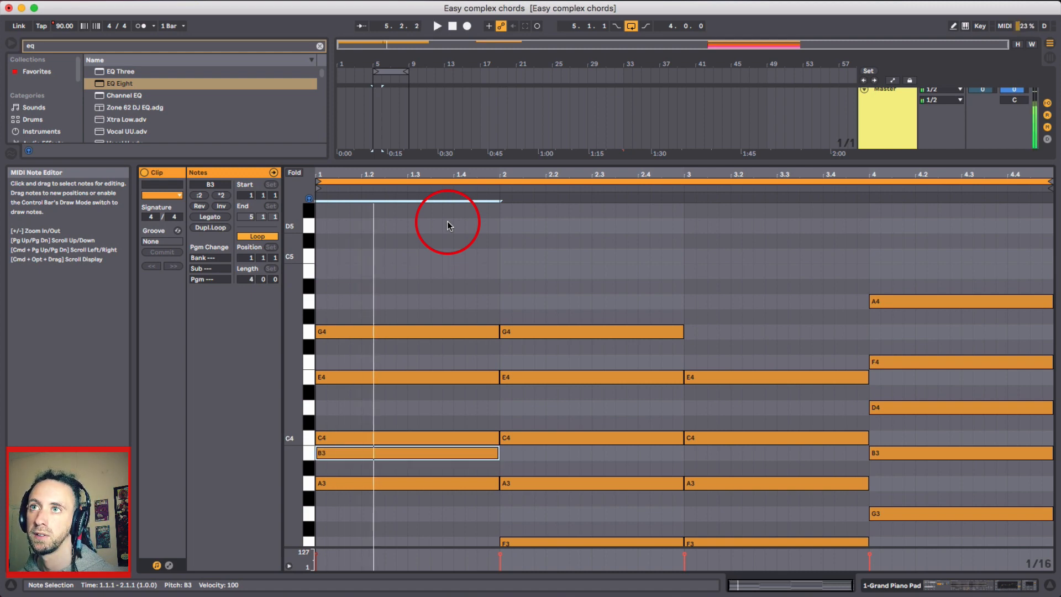
key(shift+Up)
key(shift+Down)
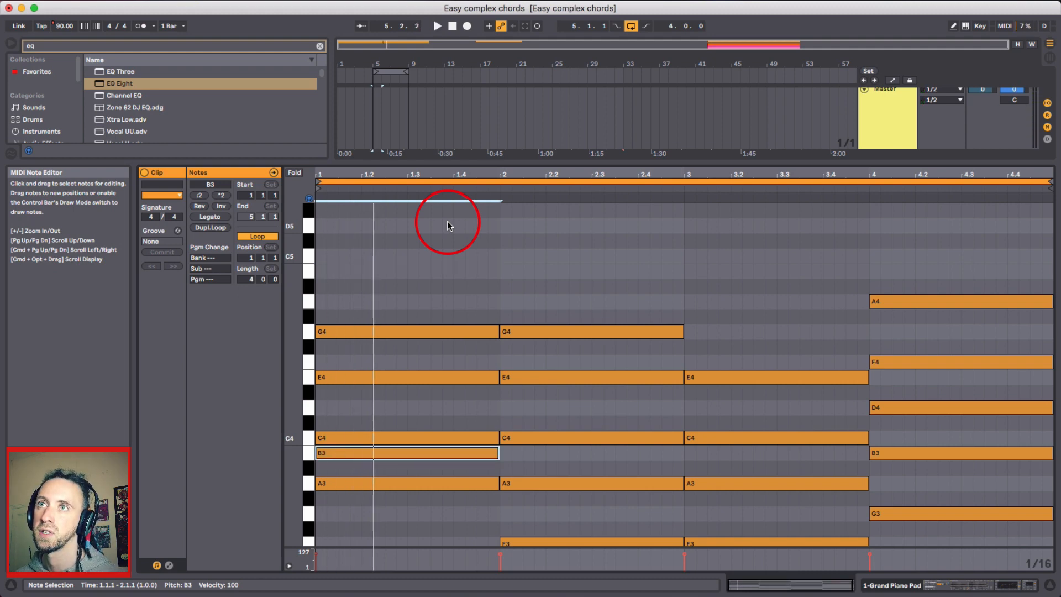
key(Delete)
Step: Lower the G4 seventh of the A minor chord in bar 1 by an octave to G3 and audition the chord
click(397, 332)
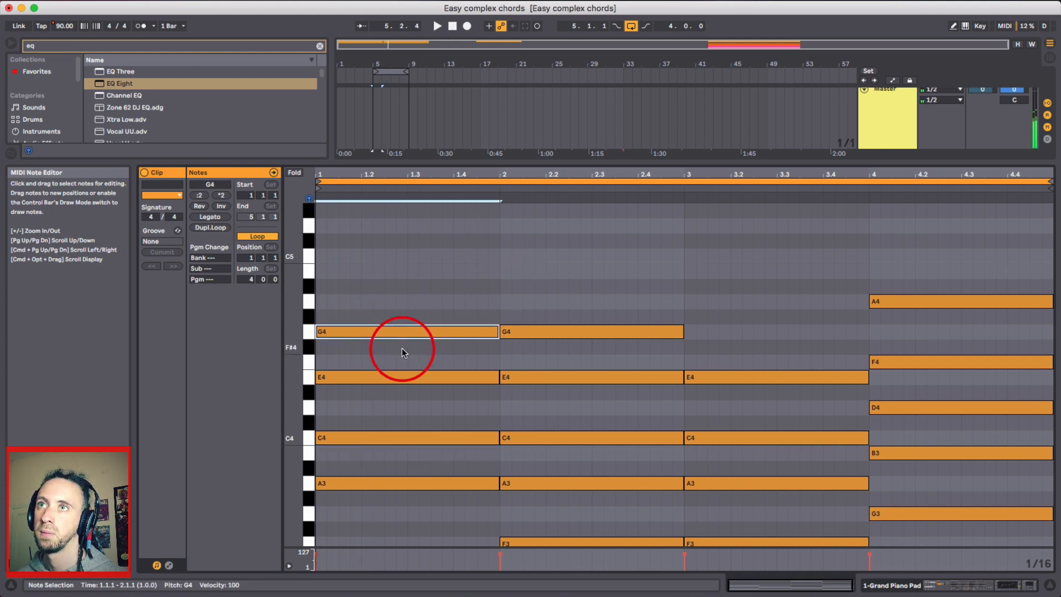
key(shift+Down)
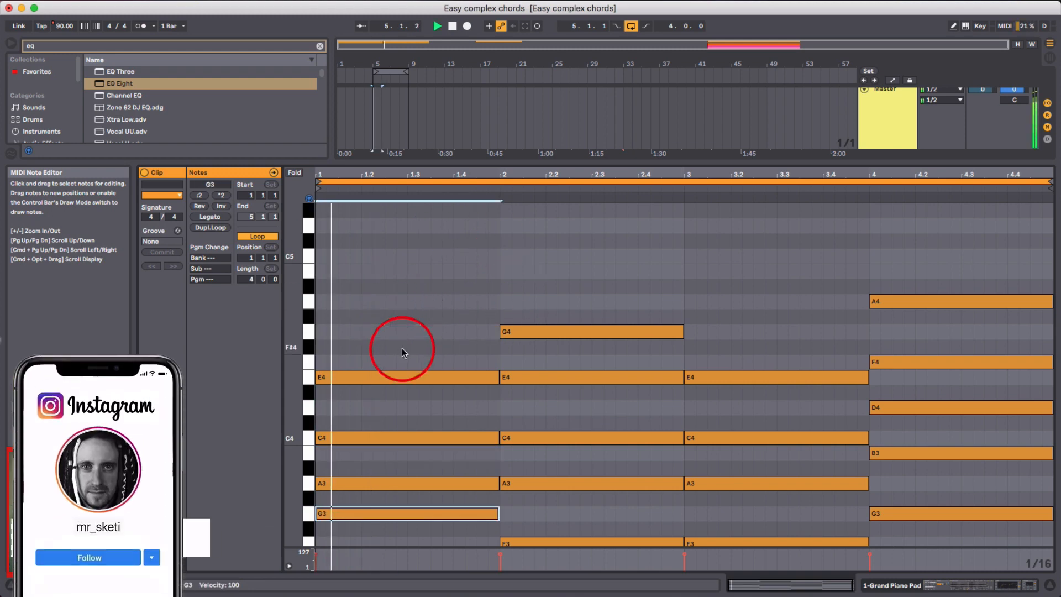
key(space)
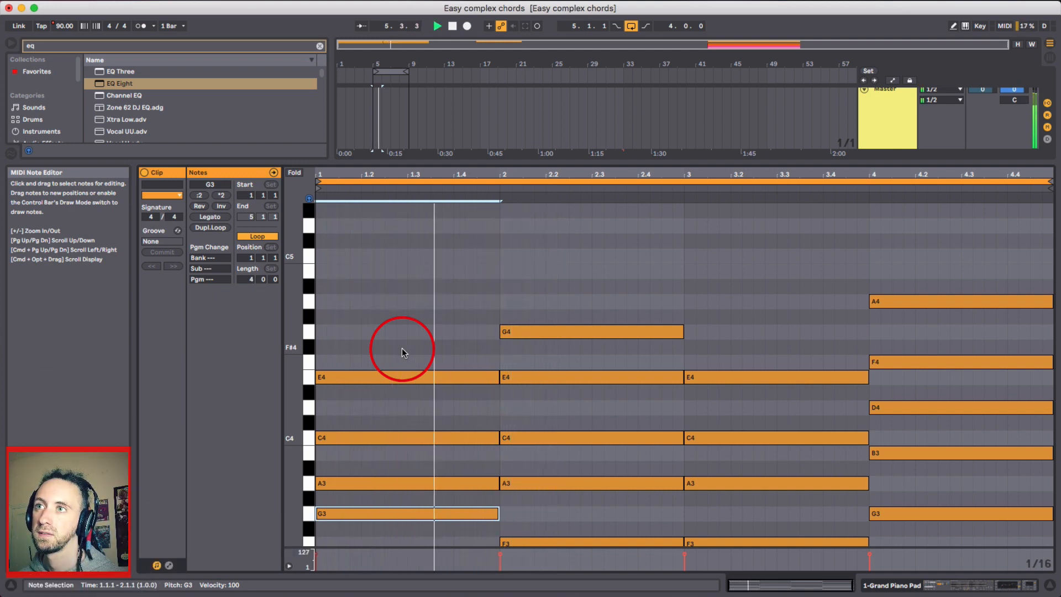
key(space)
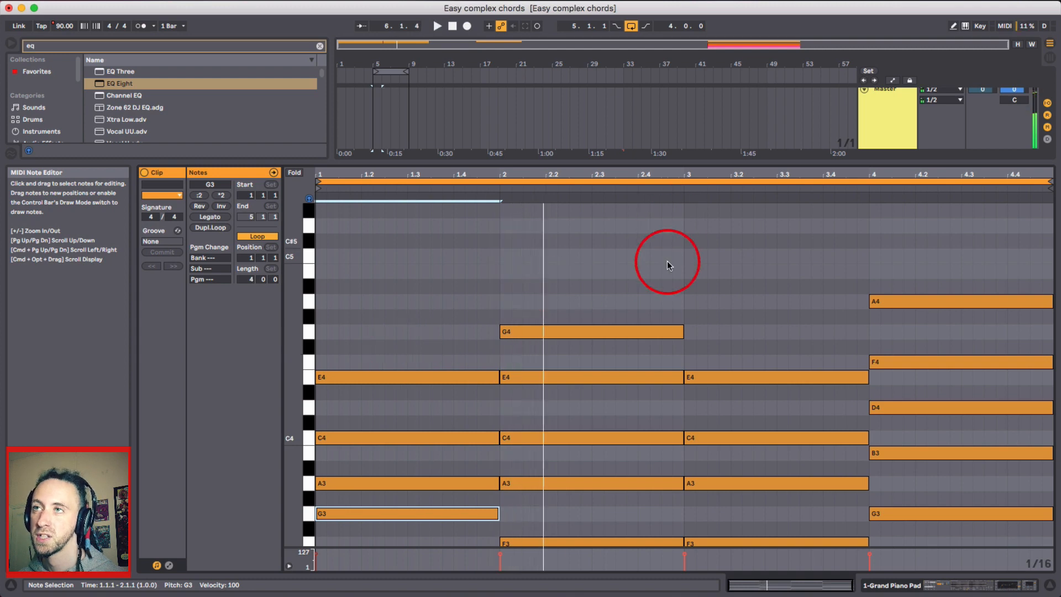
Step: Lower the G4 ninth of the F chord in bar 2 by an octave to G3 and audition the chord
scroll(630, 282, down, 2)
click(511, 268)
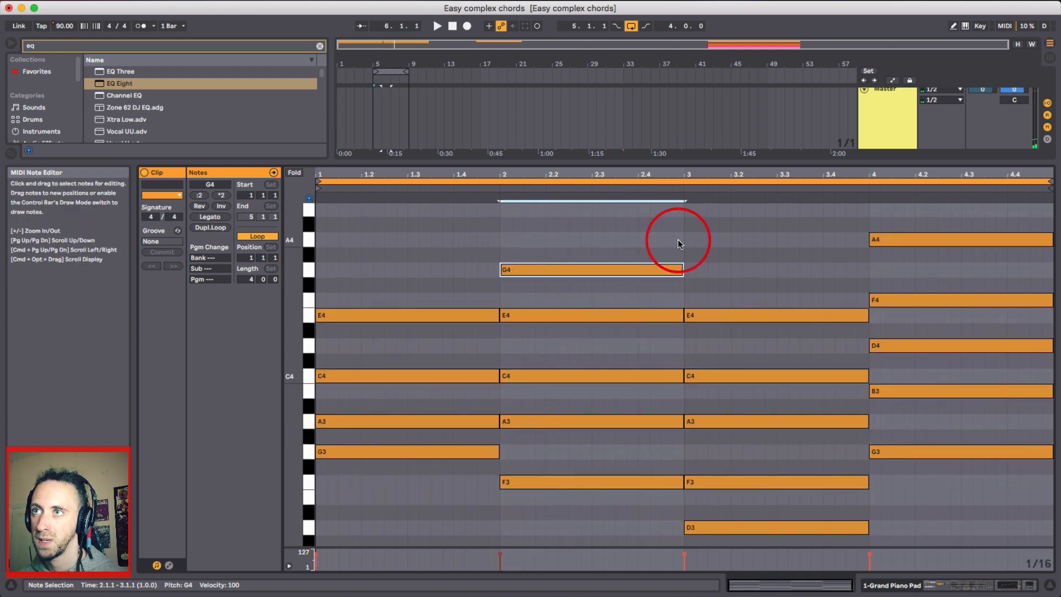
key(shift+Down)
key(space)
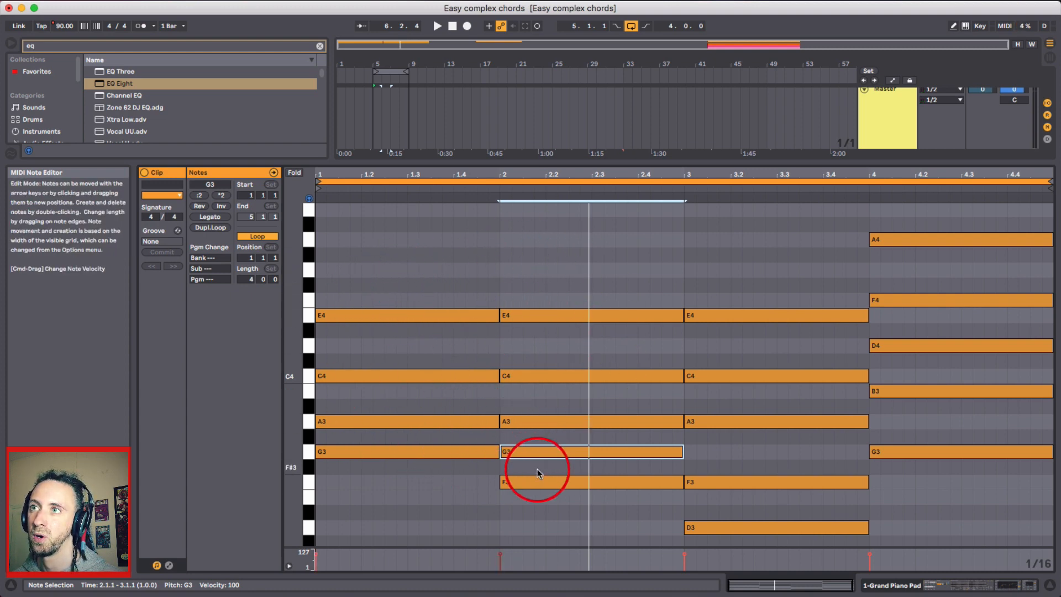
Step: Raise the D3 root of the bar 3 chord by an octave to D4, keeping the D2 bass note, and audition it
scroll(538, 485, down, 5)
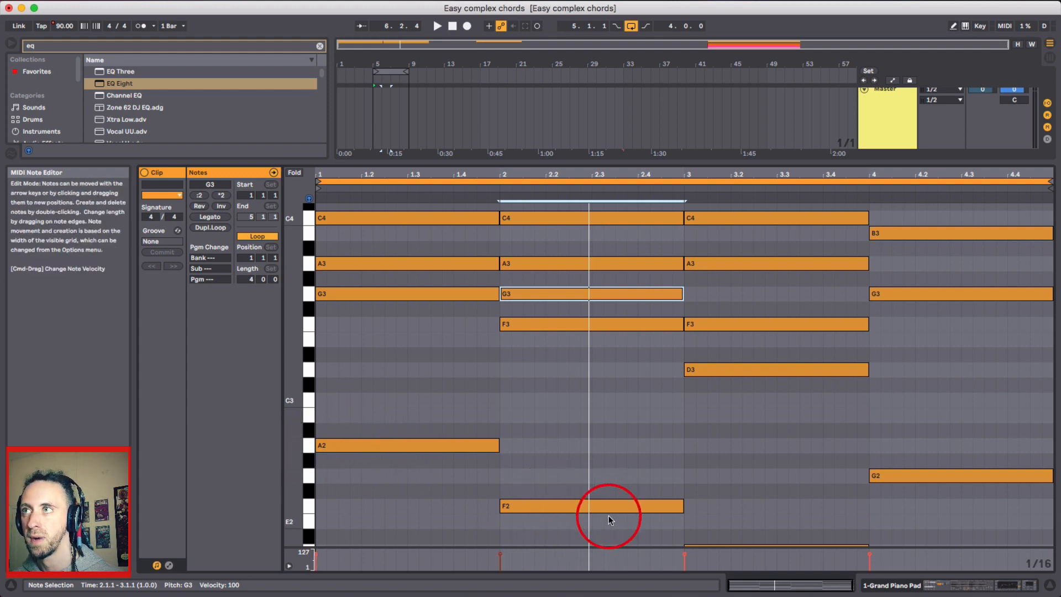
scroll(609, 515, up, 2)
scroll(664, 494, up, 2)
scroll(713, 475, down, 1)
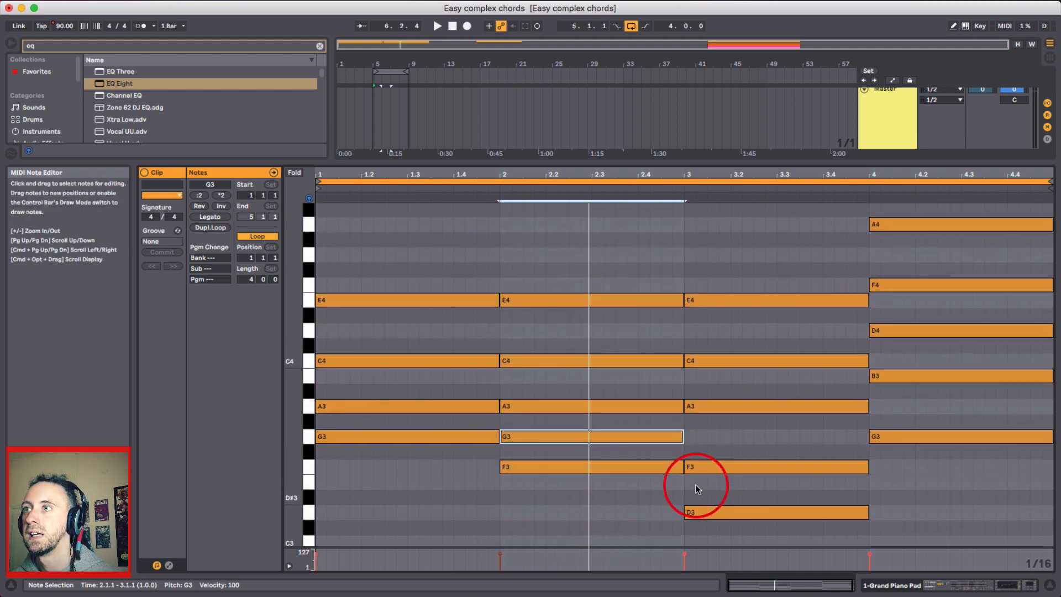
scroll(727, 513, down, 1)
scroll(721, 519, down, 3)
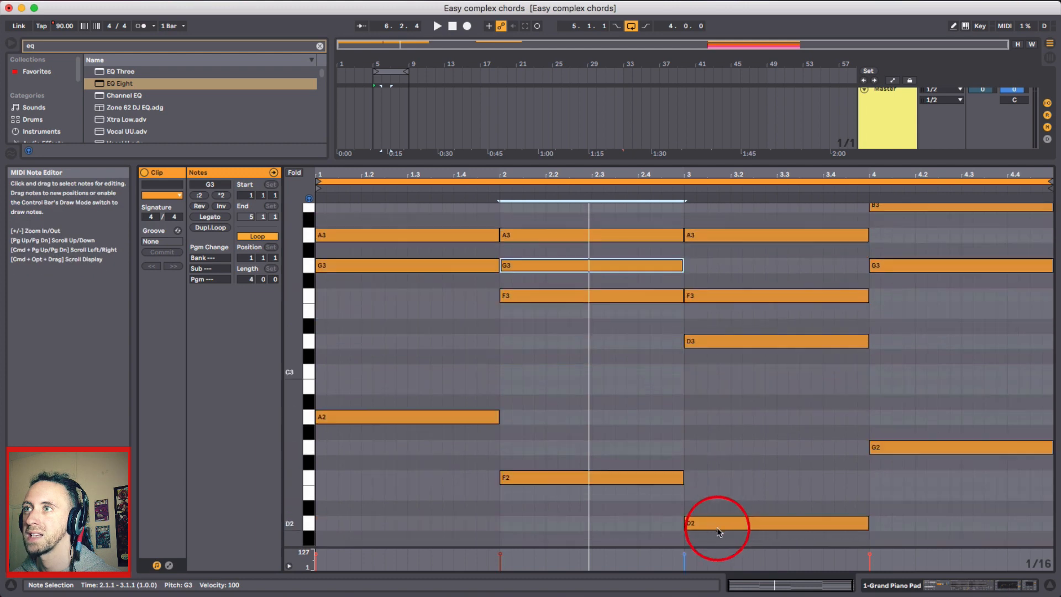
scroll(719, 525, up, 3)
click(720, 452)
scroll(720, 453, up, 1)
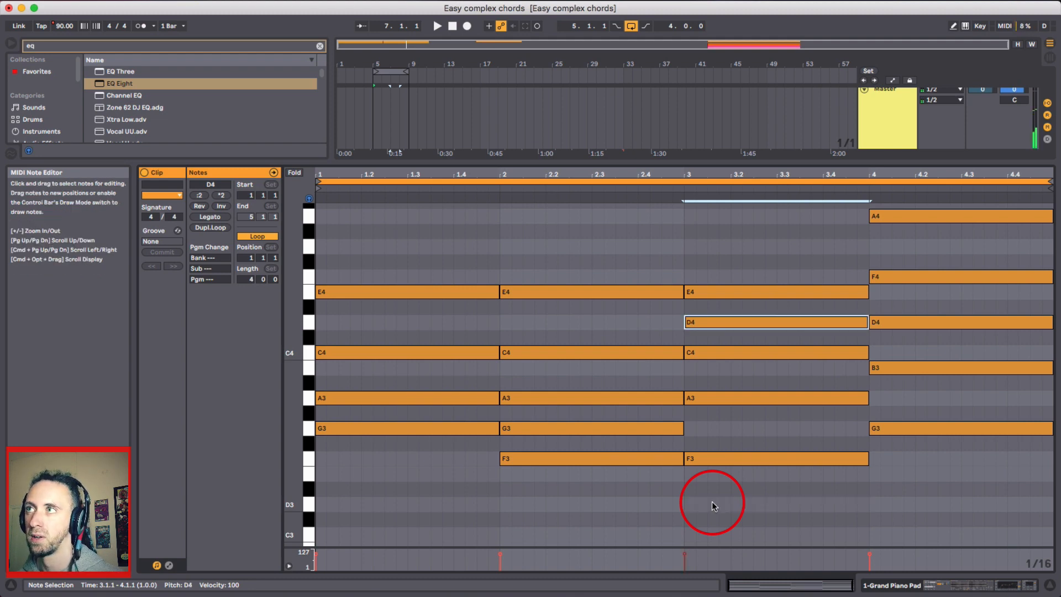
key(space)
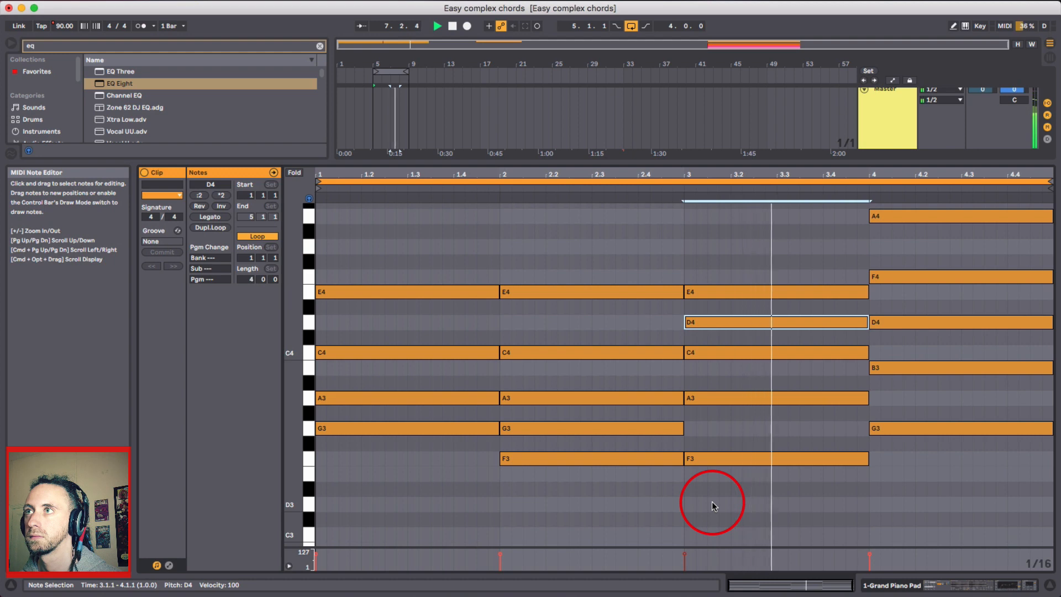
key(space)
Step: Try the A4 ninth of the G chord in bar 4 an octave lower at A3 and audition the voicing
scroll(856, 477, up, 3)
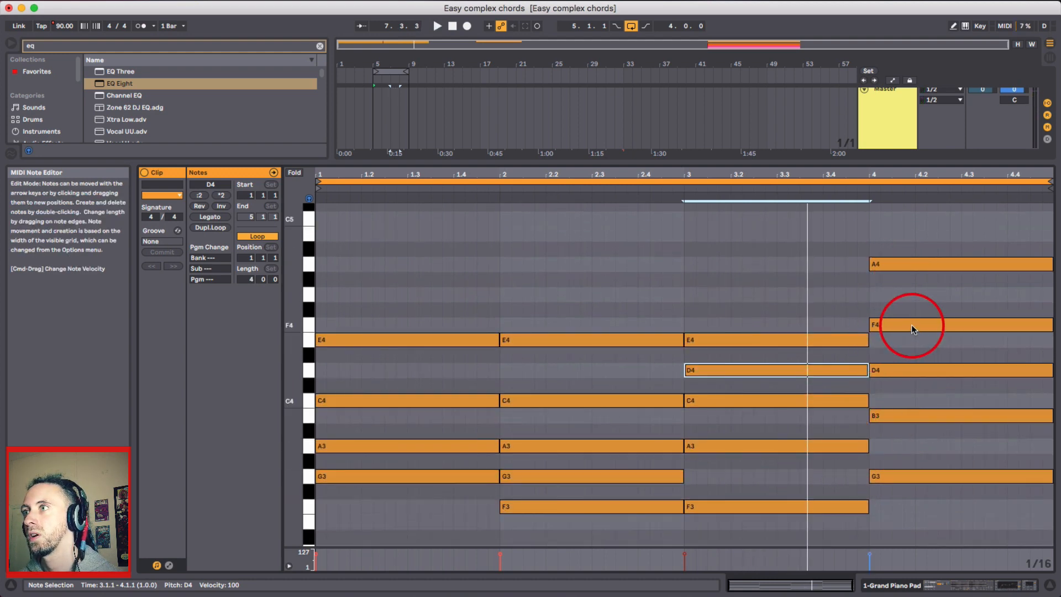
click(905, 267)
key(shift+Down)
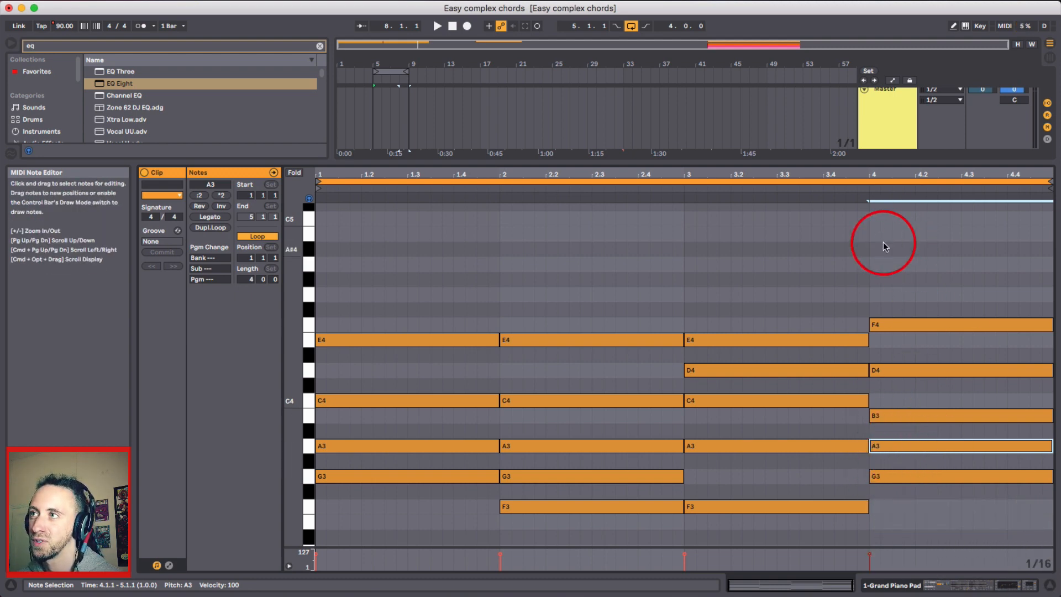
key(space)
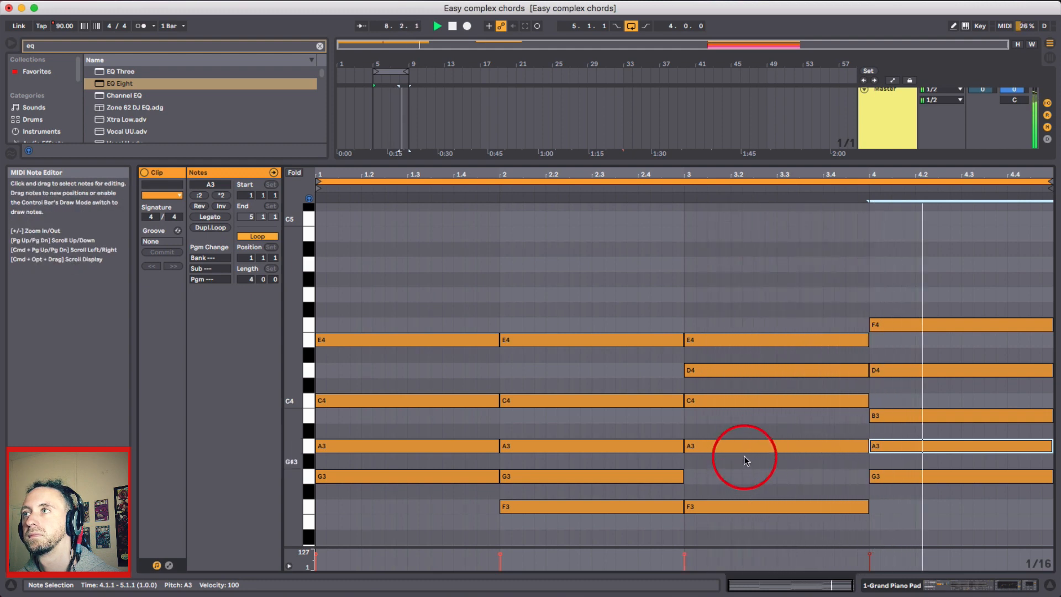
Step: Try the F4 seventh of the G chord in bar 4 an octave lower at F3 and audition the result
double_click(888, 326)
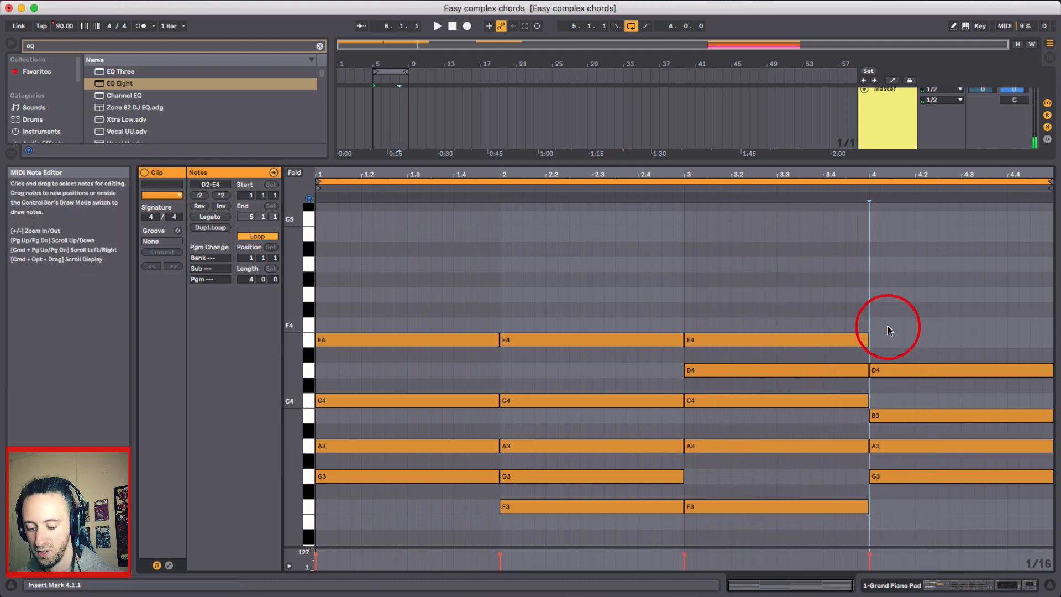
key(super+z)
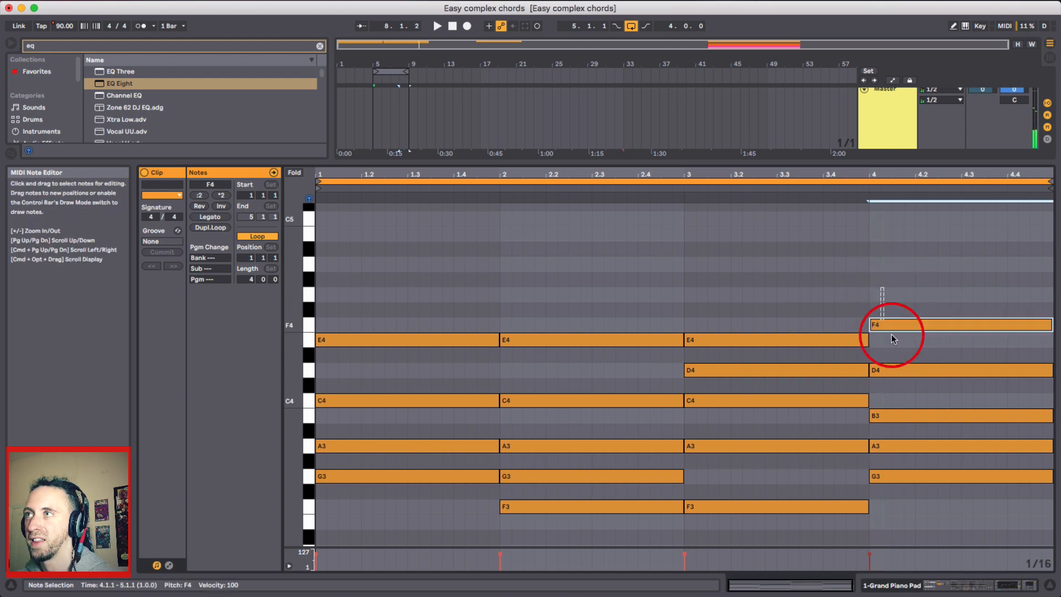
click(808, 264)
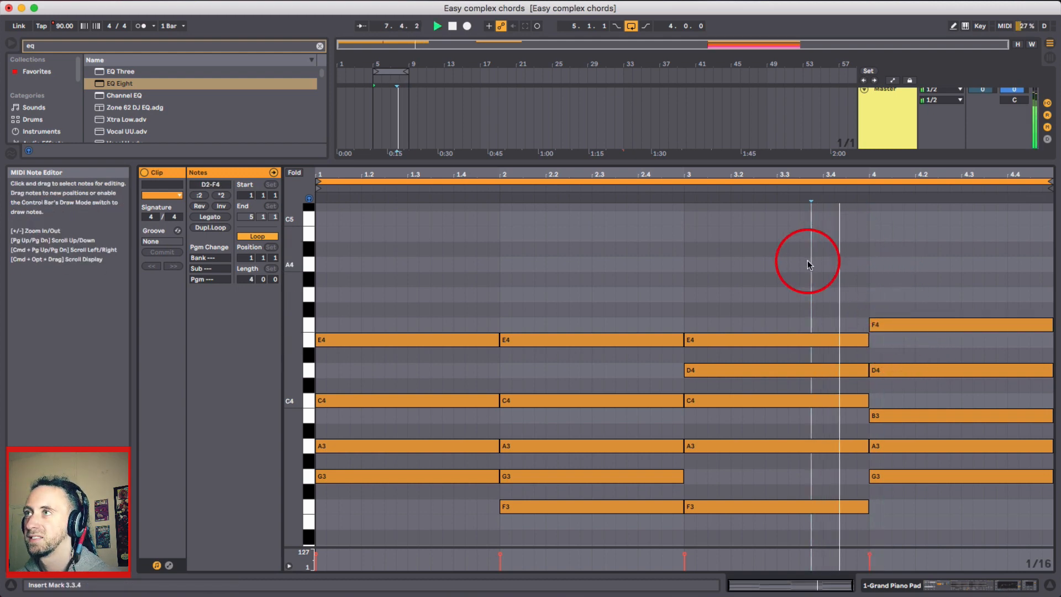
click(904, 327)
drag(904, 332, 904, 331)
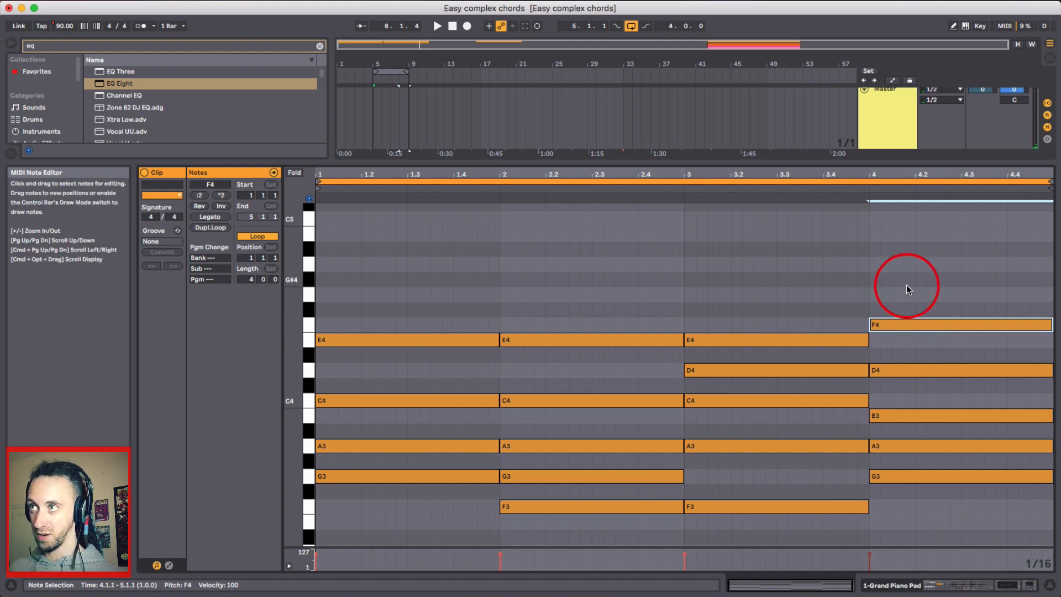
key(shift+Down)
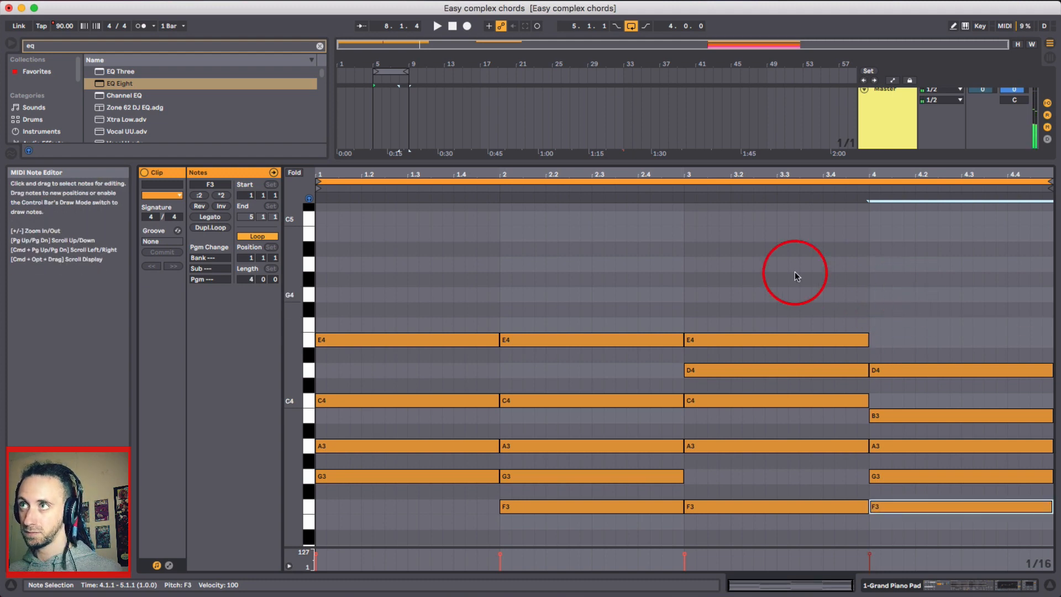
key(space)
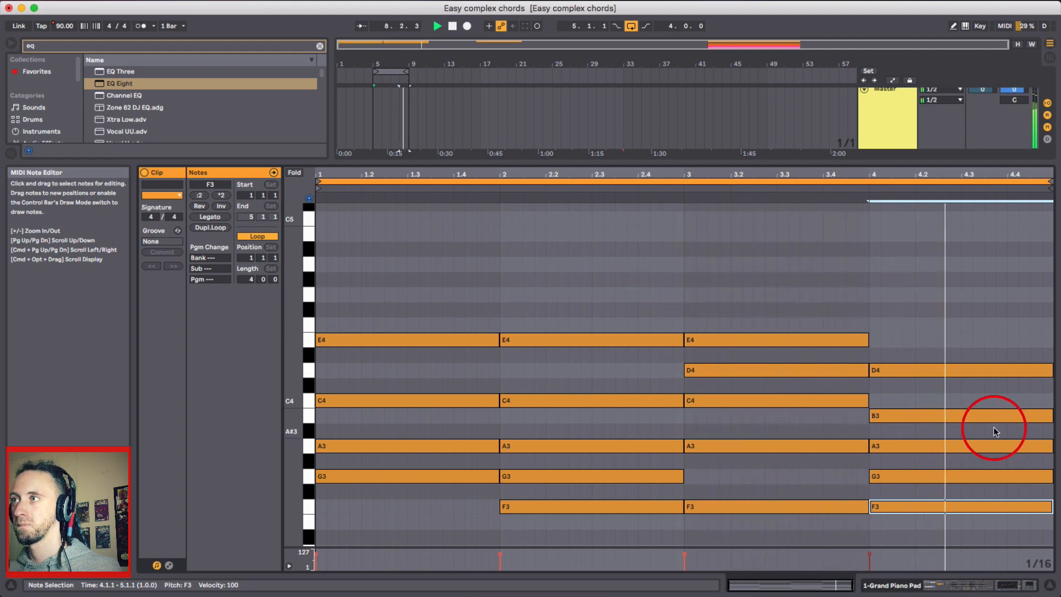
key(space)
Step: Delete the F3 seventh from the G chord in bar 4 and raise its A3 by an octave to A4
click(920, 518)
click(910, 507)
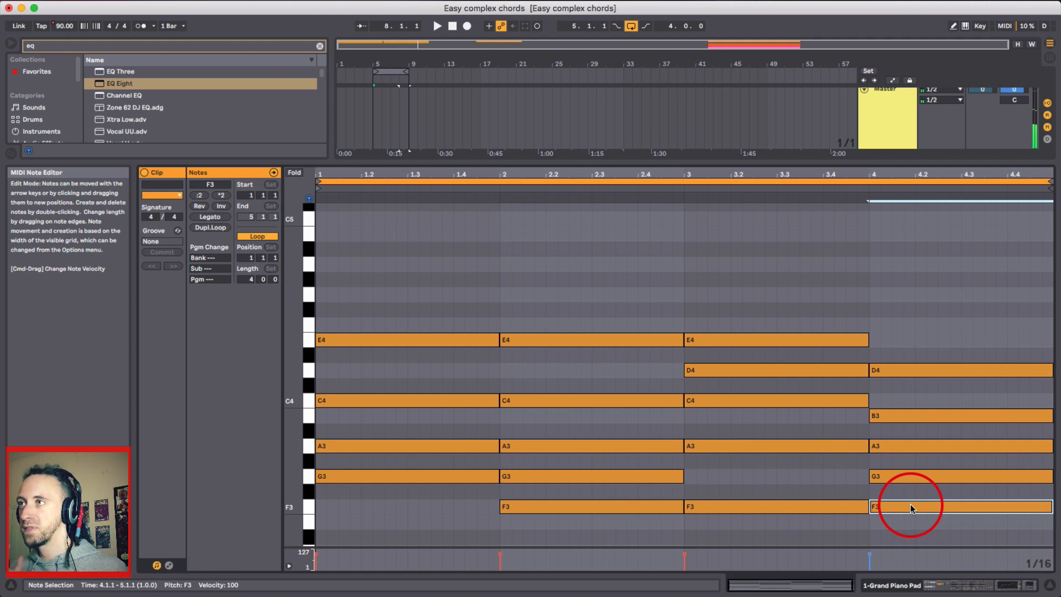
key(Delete)
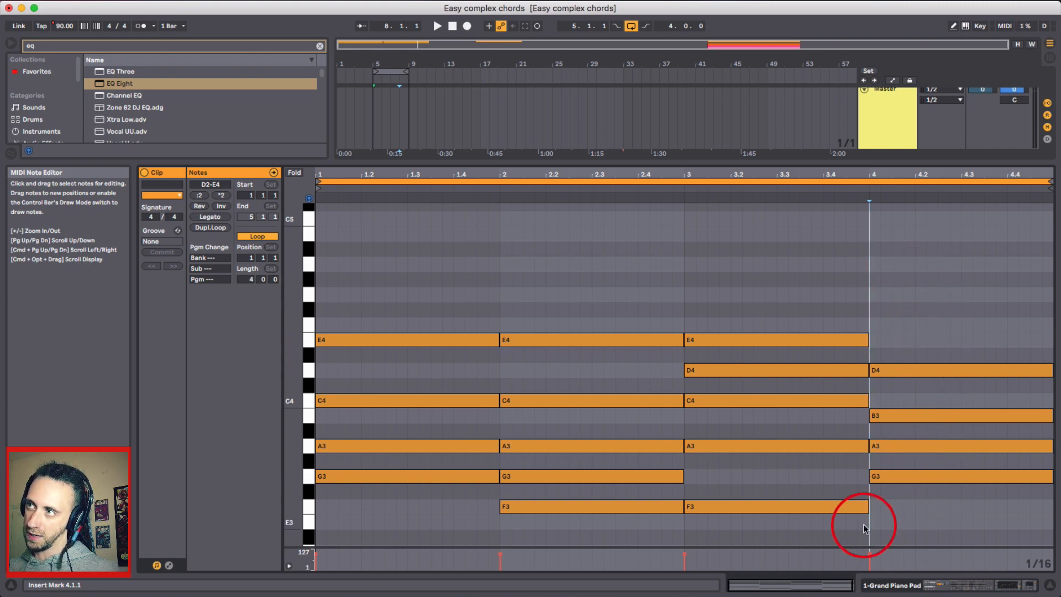
drag(888, 448, 887, 267)
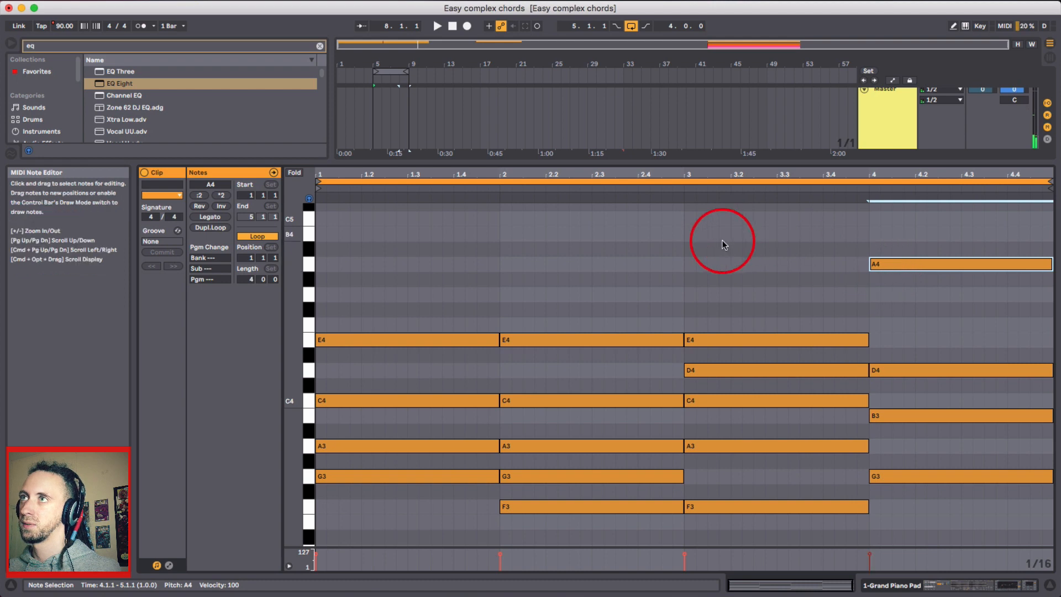
Step: Play back the revoiced progression from the end of bar 2 through the final G chord
click(651, 260)
click(1055, 425)
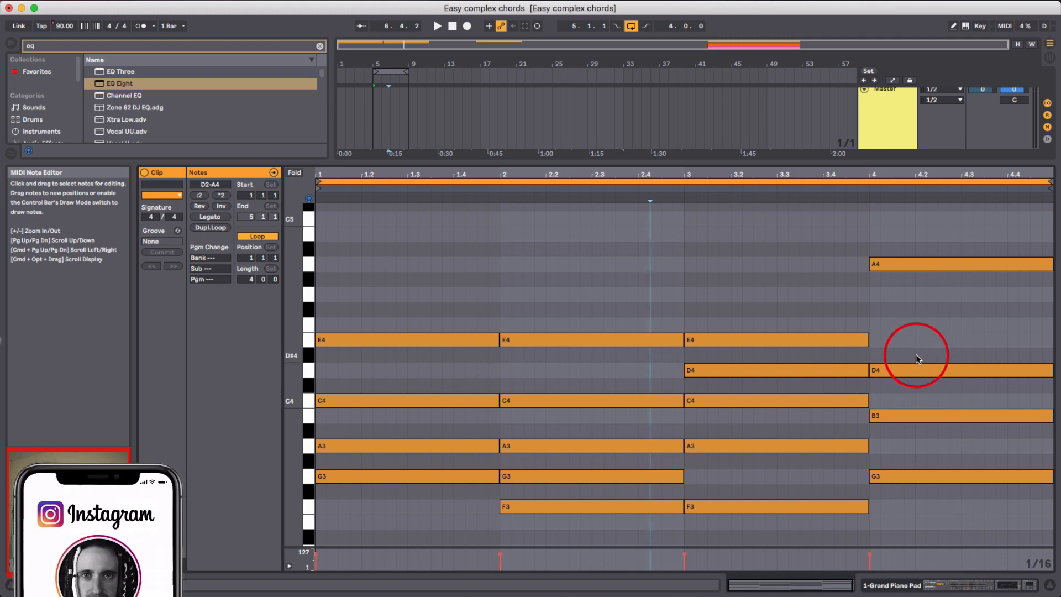
click(645, 261)
key(space)
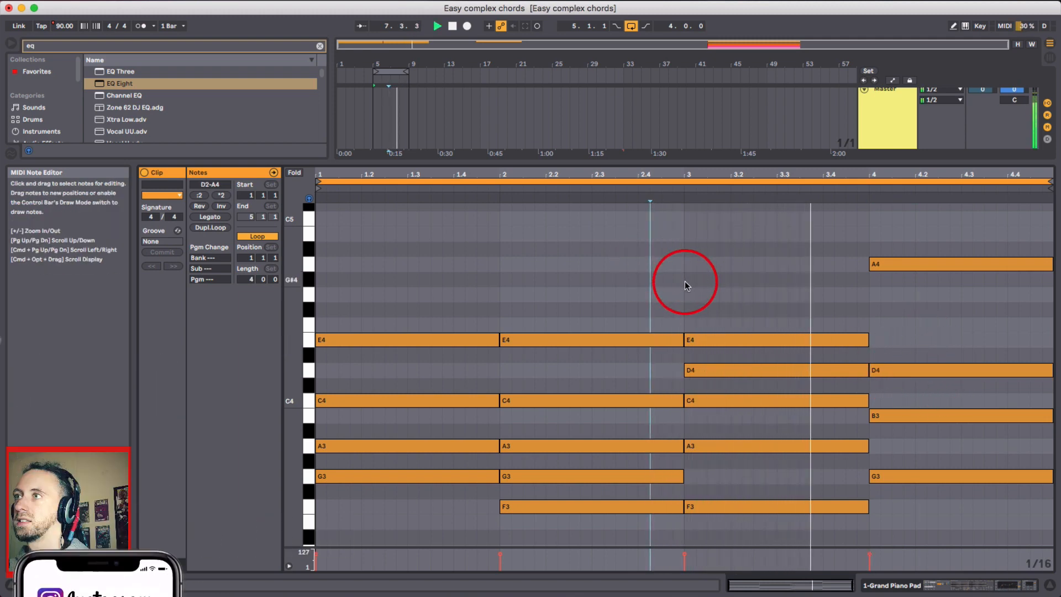
Step: Lower the A4 ninth of the G chord in bar 4 by one octave to A3
click(895, 265)
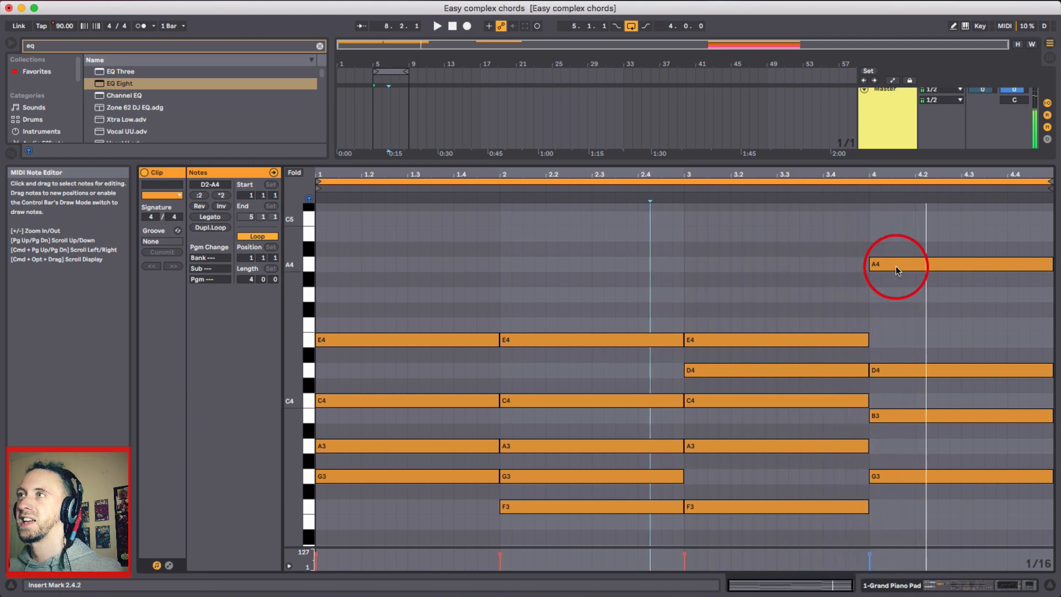
key(space)
key(shift+Down)
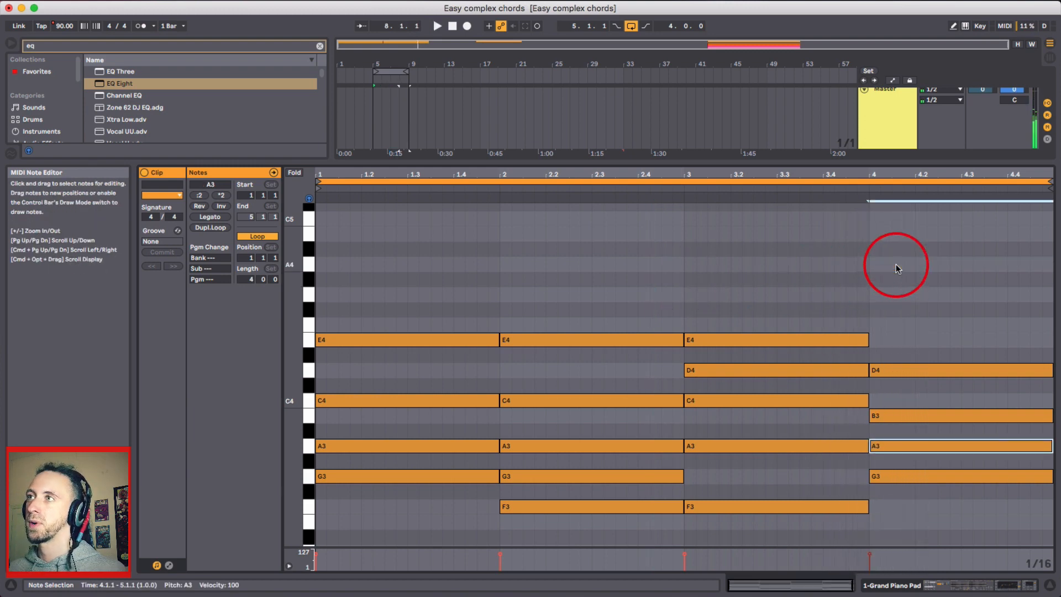
Step: Play back the progression from beat 2.4 through the G chord to audition its lowered ninth
click(656, 270)
key(space)
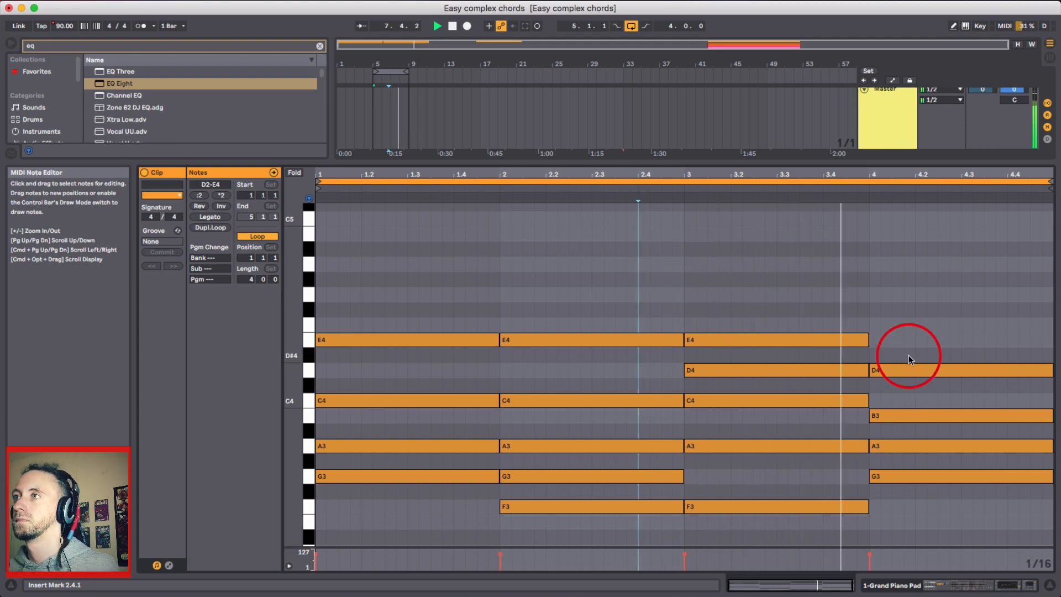
key(space)
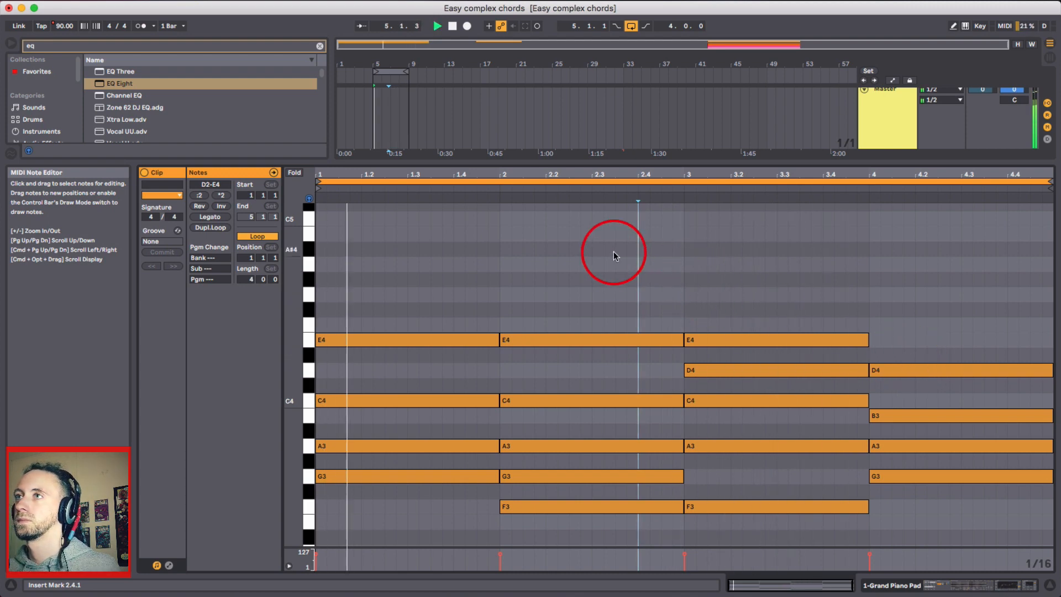
key(space)
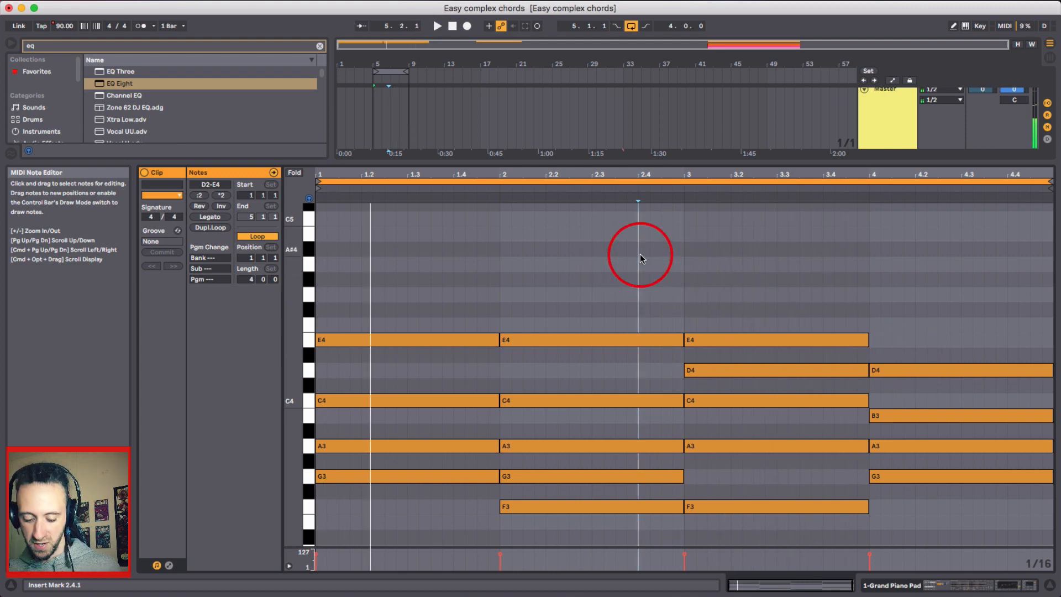
key(space)
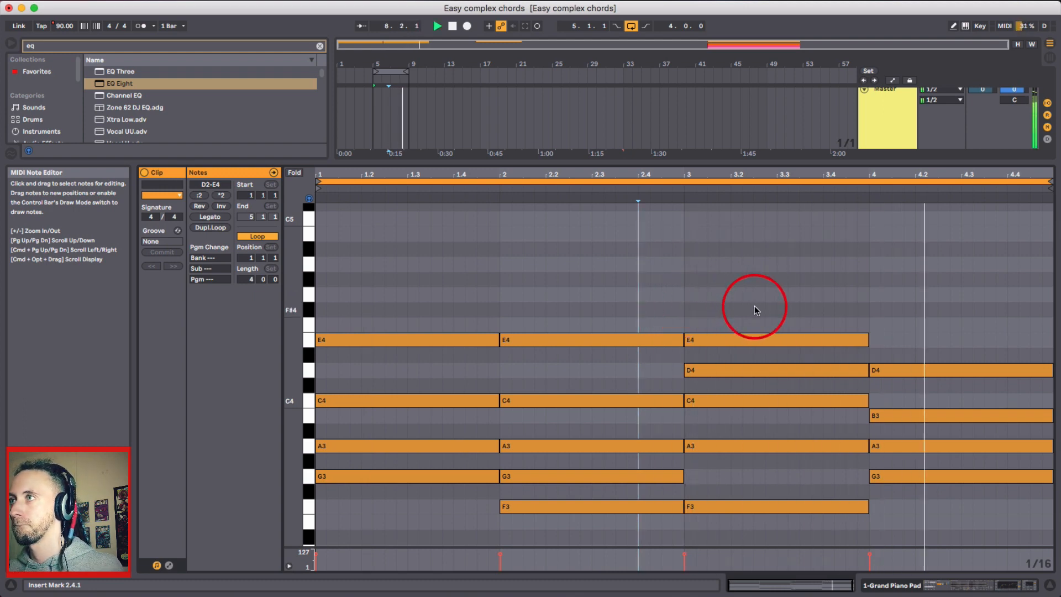
key(space)
Step: Duplicate the D4 of the bar 4 G chord up to E4 and audition the progression from the second half of bar 2
click(925, 351)
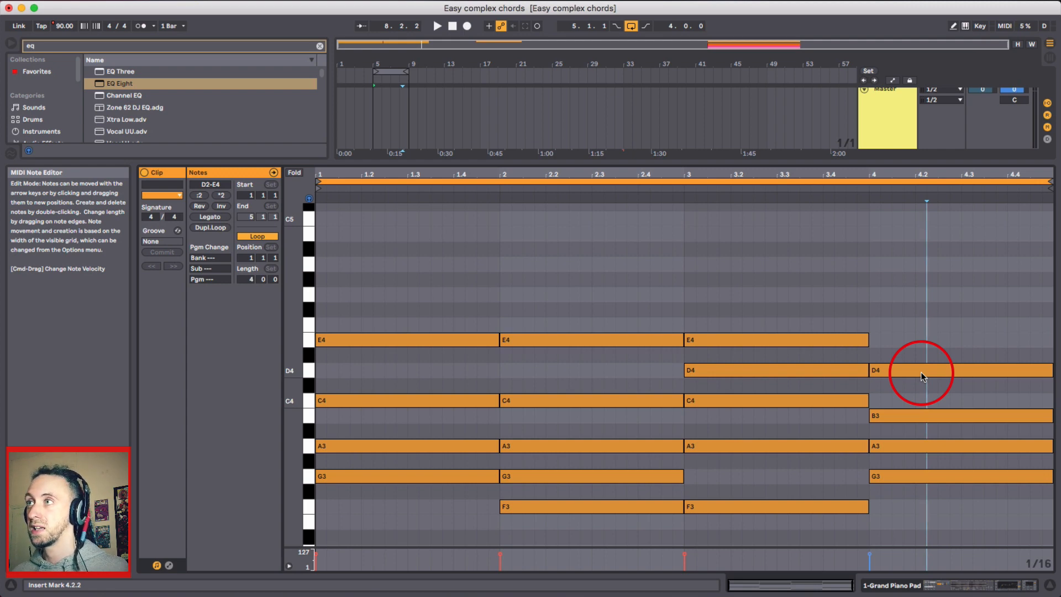
drag(914, 373, 915, 336)
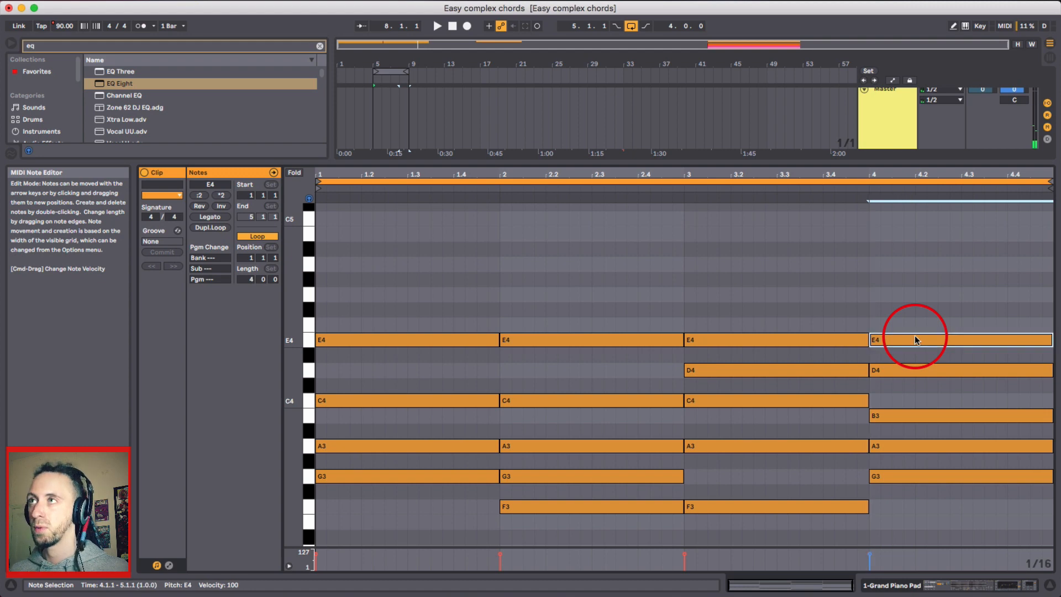
click(608, 283)
key(space)
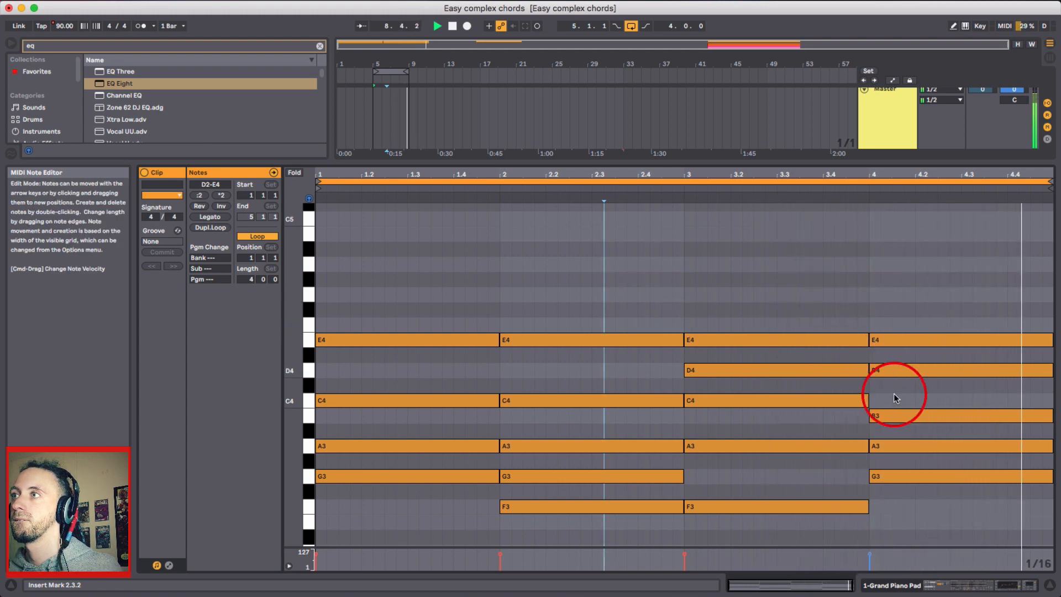
Step: Try the bar 4 G chord with its A3 ninth deactivated, playing the progression from the start of bar 2
click(911, 447)
key(space)
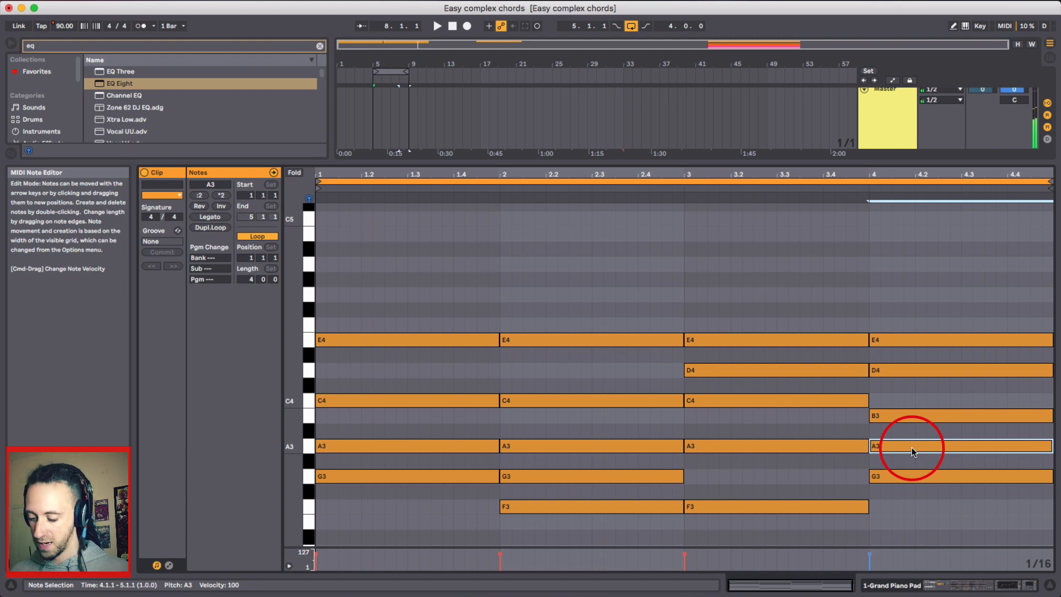
key(0)
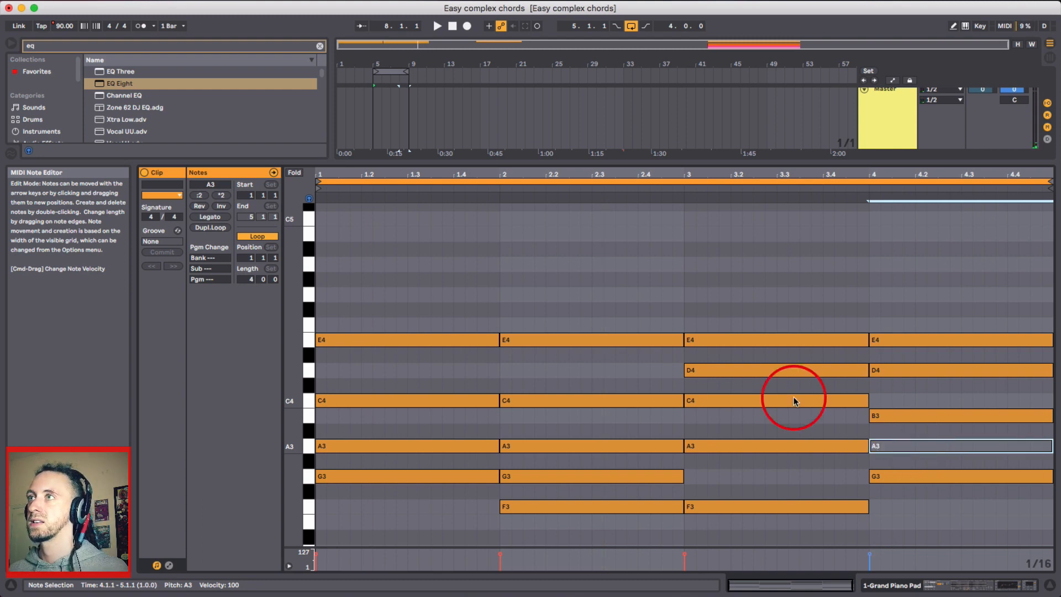
click(502, 283)
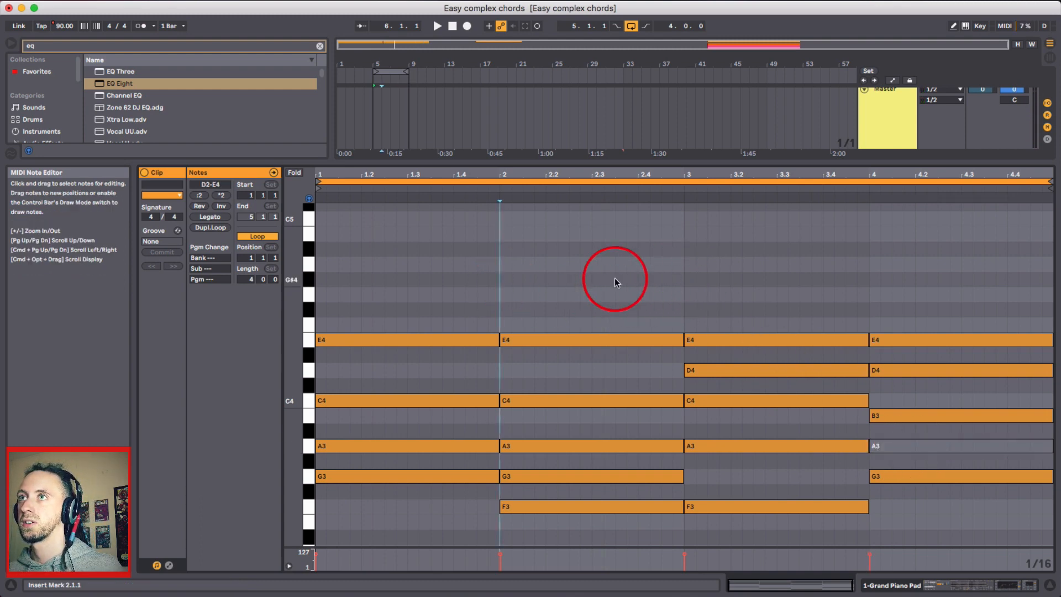
click(747, 445)
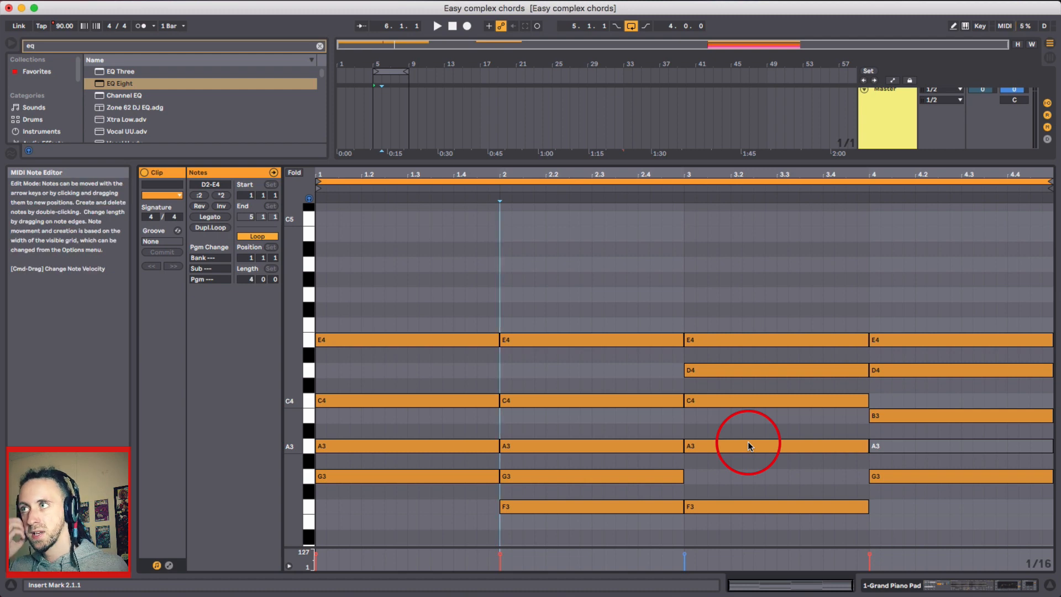
key(space)
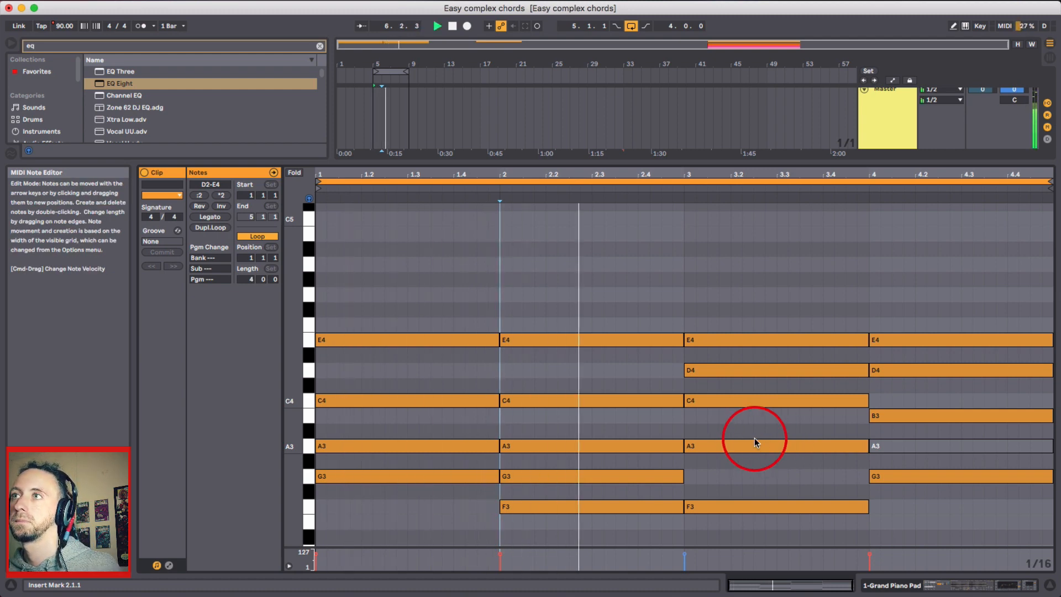
click(648, 310)
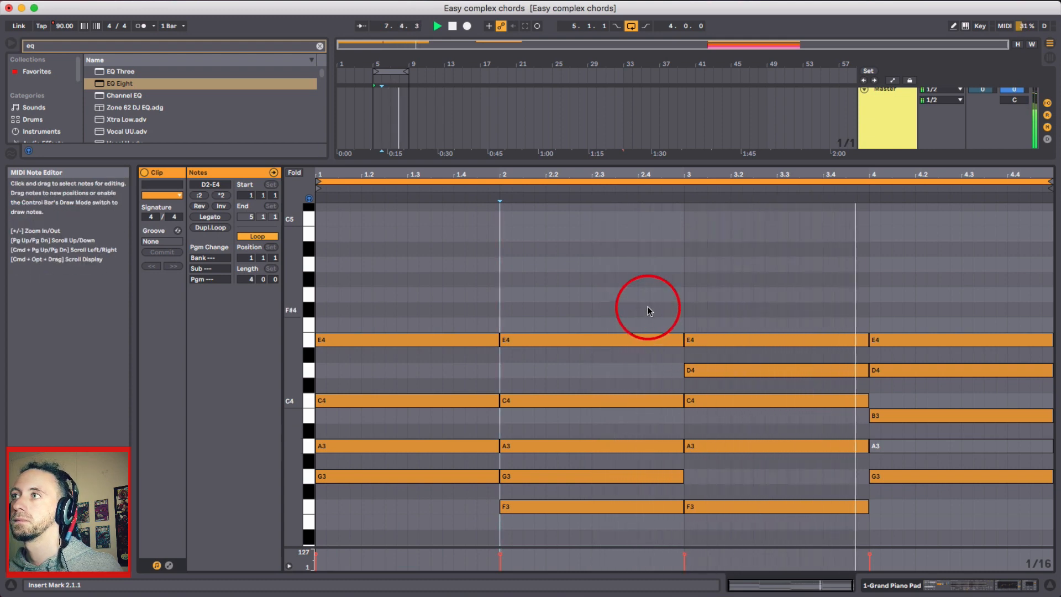
Step: Stop playback, deactivate the E4 in the bar 4 G chord and reactivate its A3 ninth
click(971, 341)
key(space)
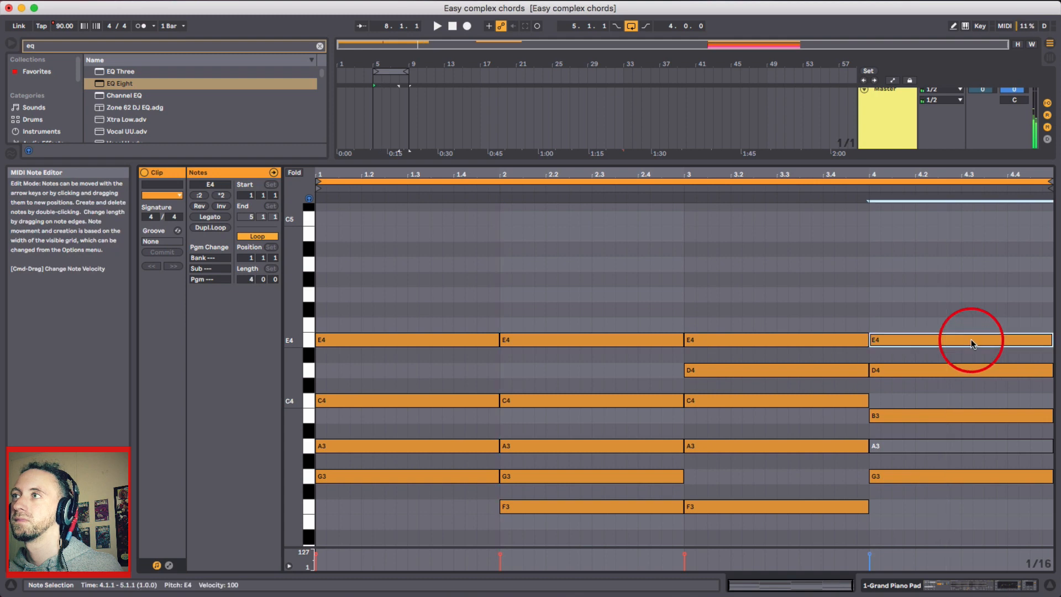
key(0)
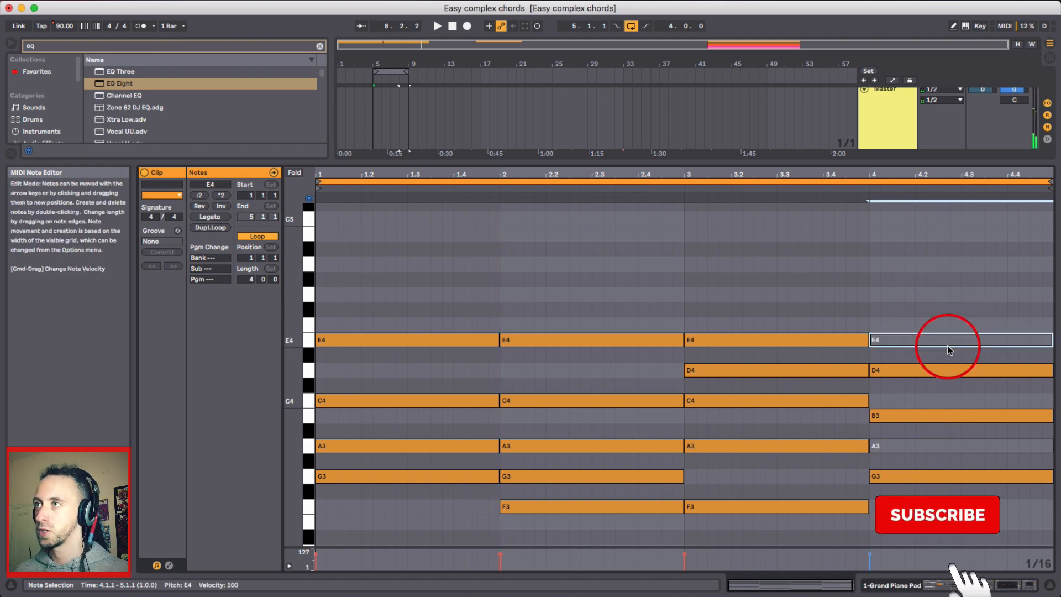
click(898, 446)
key(0)
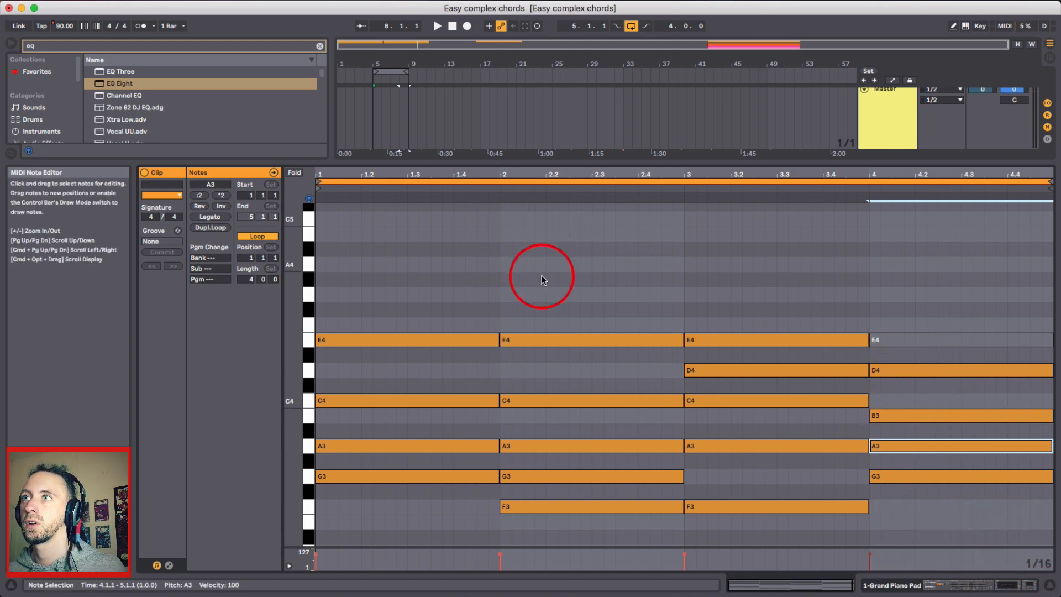
Step: Open the first clip on the Grand Piano track and examine its bass roots and the upper chord notes
click(1052, 590)
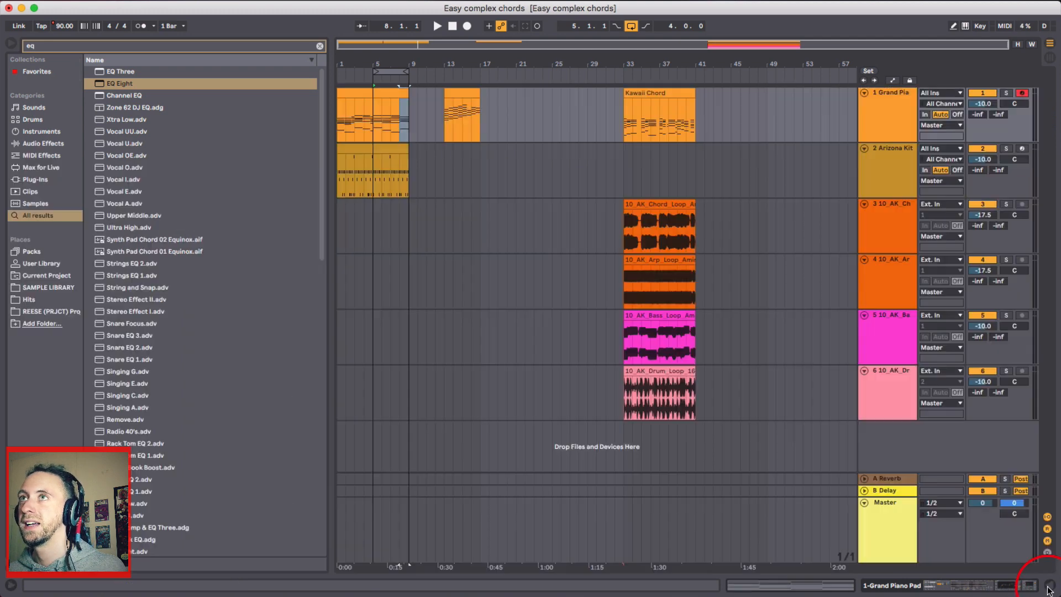
double_click(350, 95)
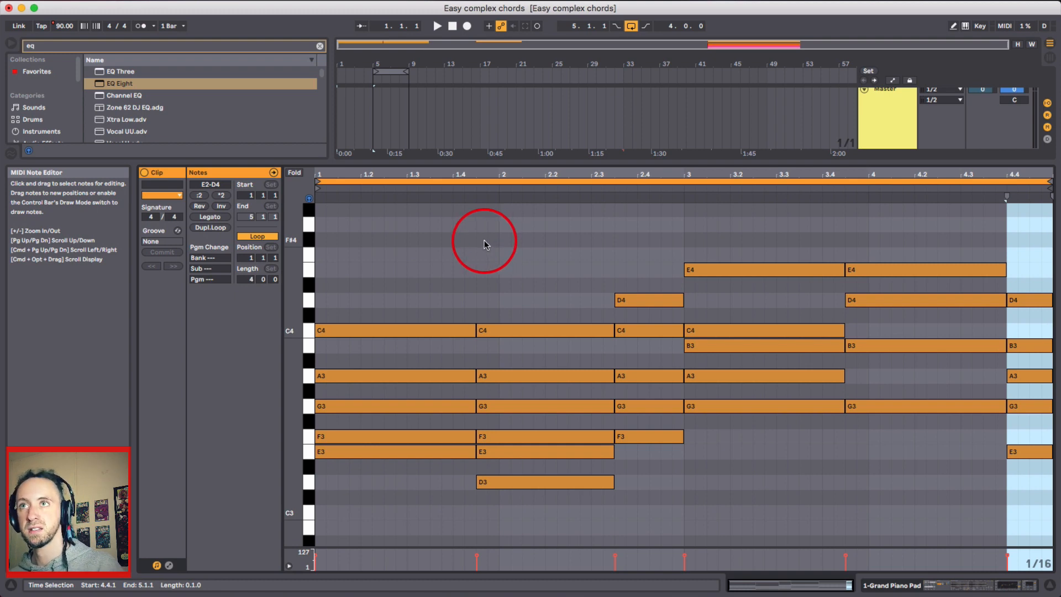
scroll(434, 333, down, 5)
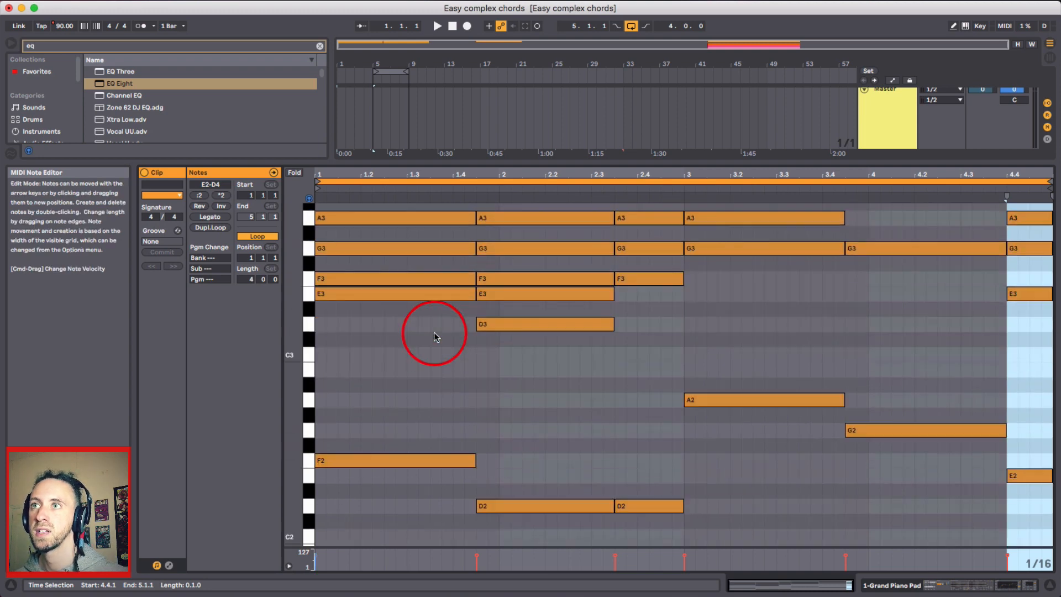
scroll(433, 333, down, 2)
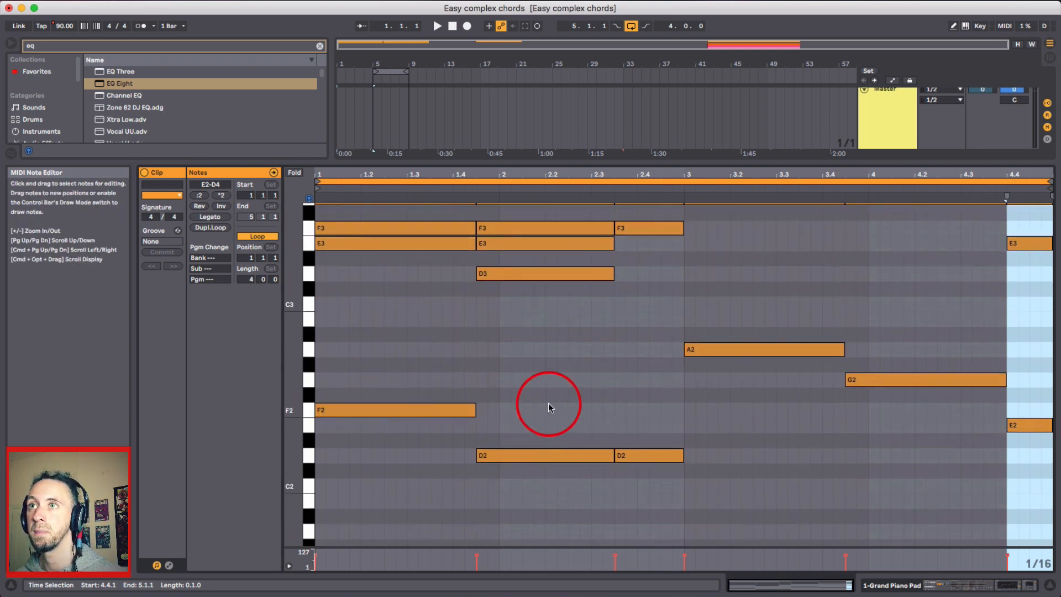
click(395, 396)
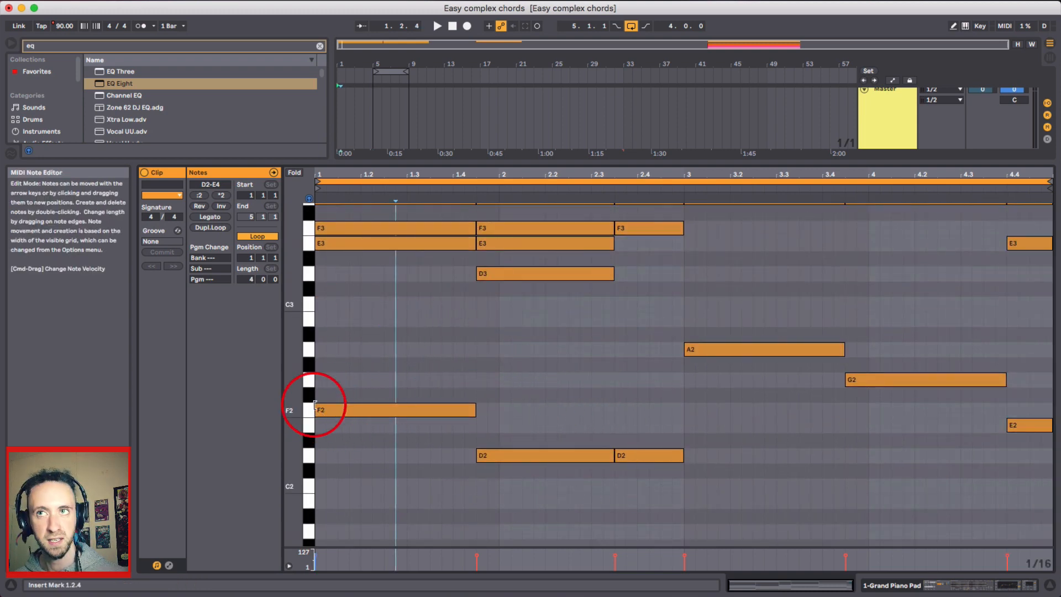
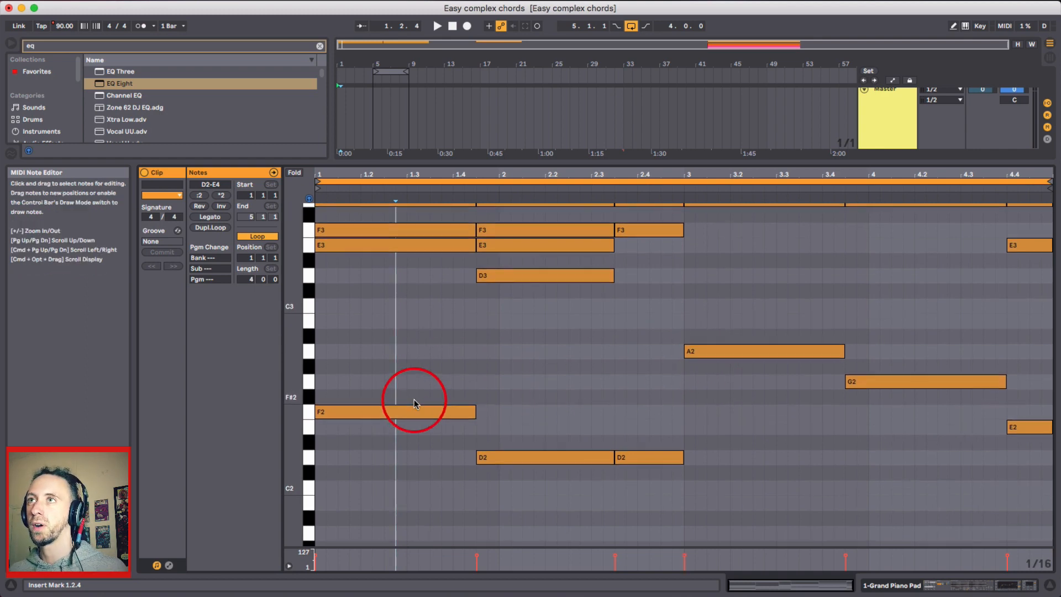
scroll(413, 399, up, 5)
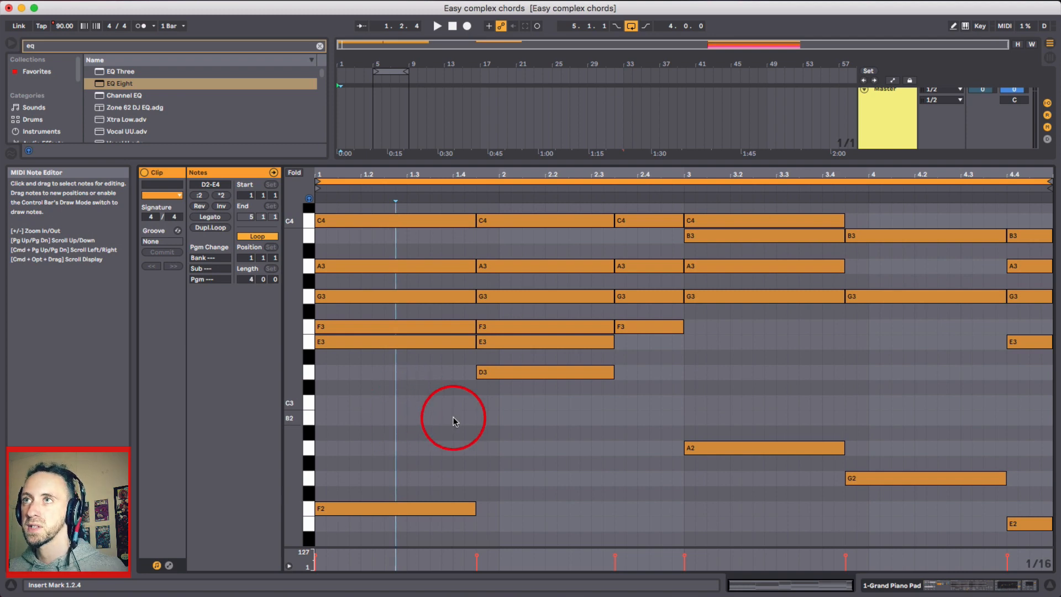
scroll(414, 404, down, 2)
scroll(434, 404, up, 6)
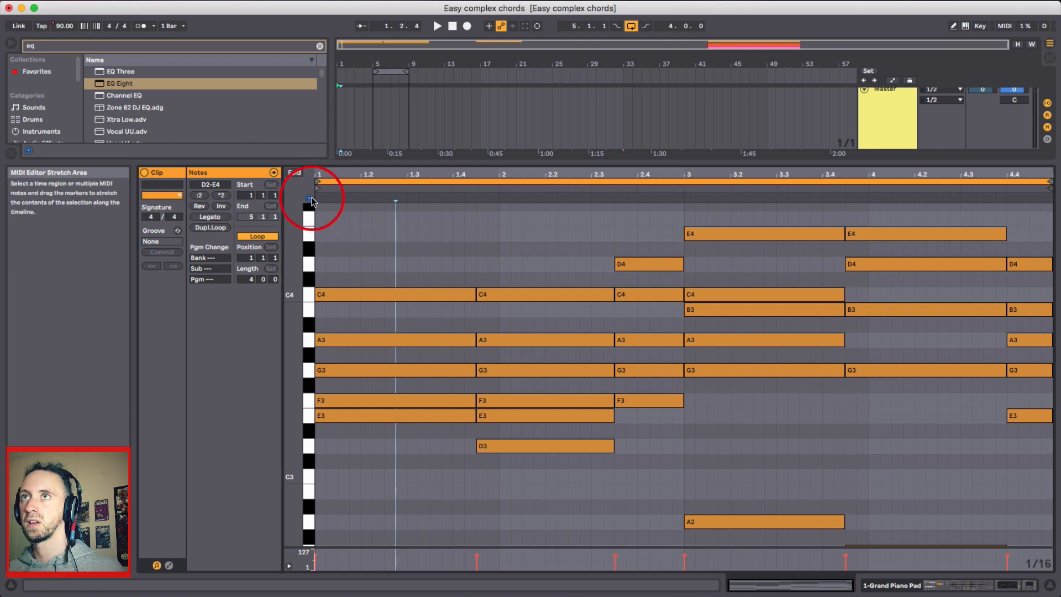
Step: Deactivate all upper chord notes from D3 to E4 across the first clip, keeping only the bass notes active
drag(349, 212, 1056, 449)
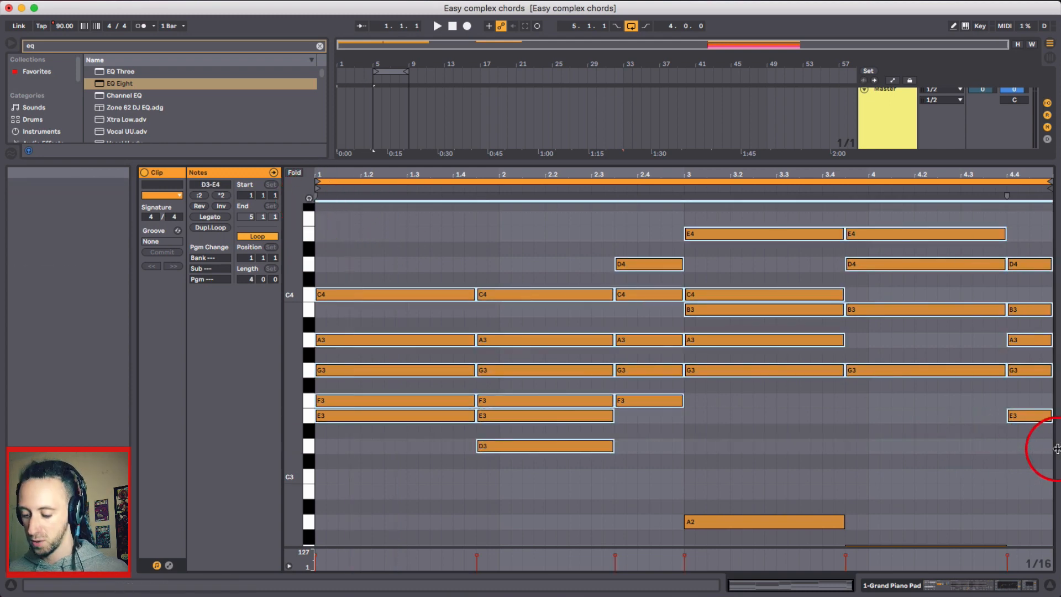
key(0)
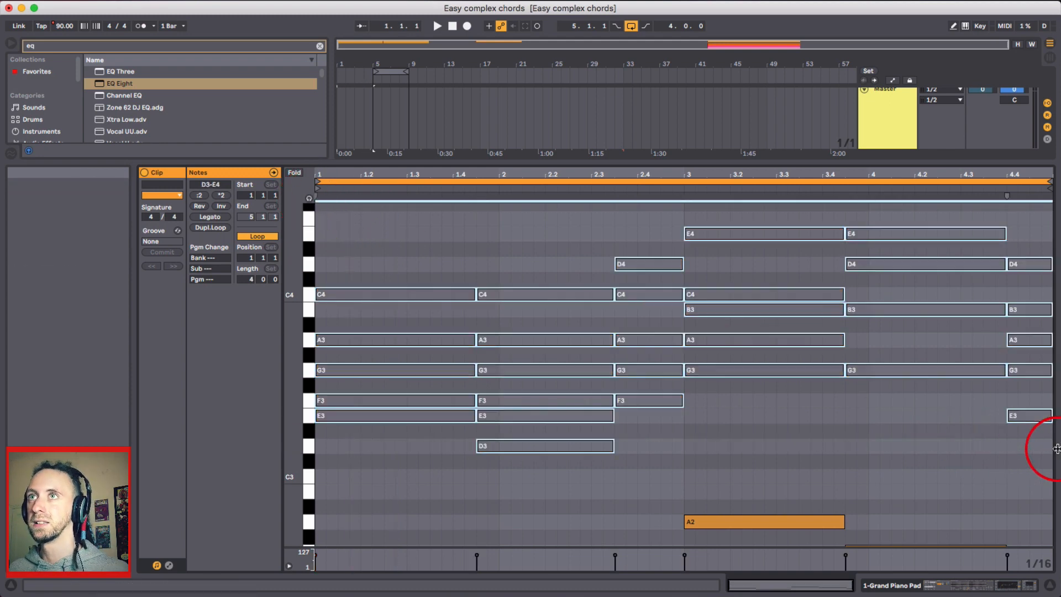
click(409, 478)
scroll(338, 327, down, 4)
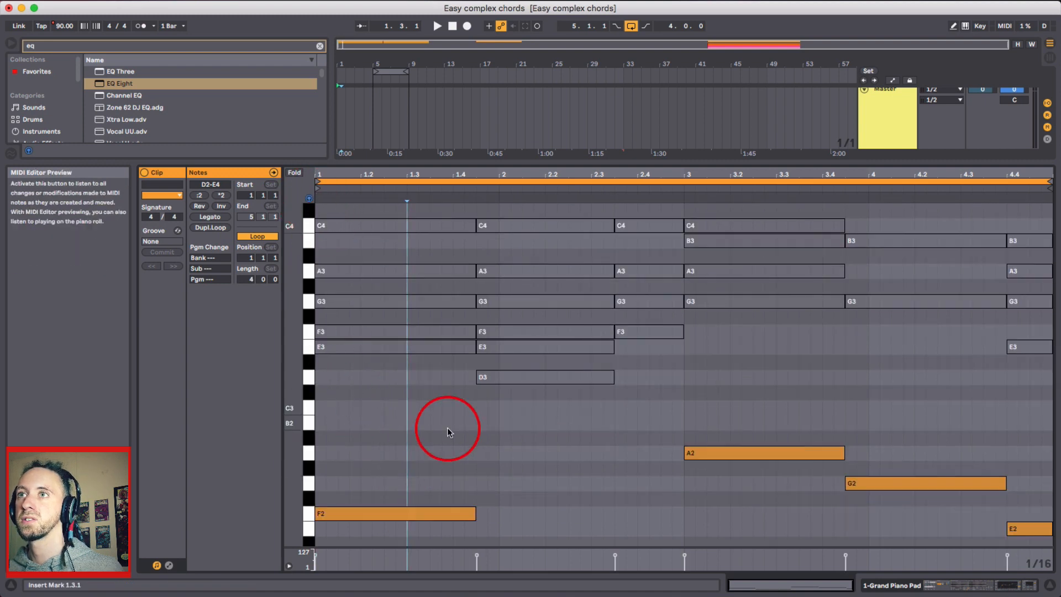
scroll(612, 480, down, 4)
Step: Move the arrangement loop to the first clip's four bars at bar 1 and play back its bass line alone
key(space)
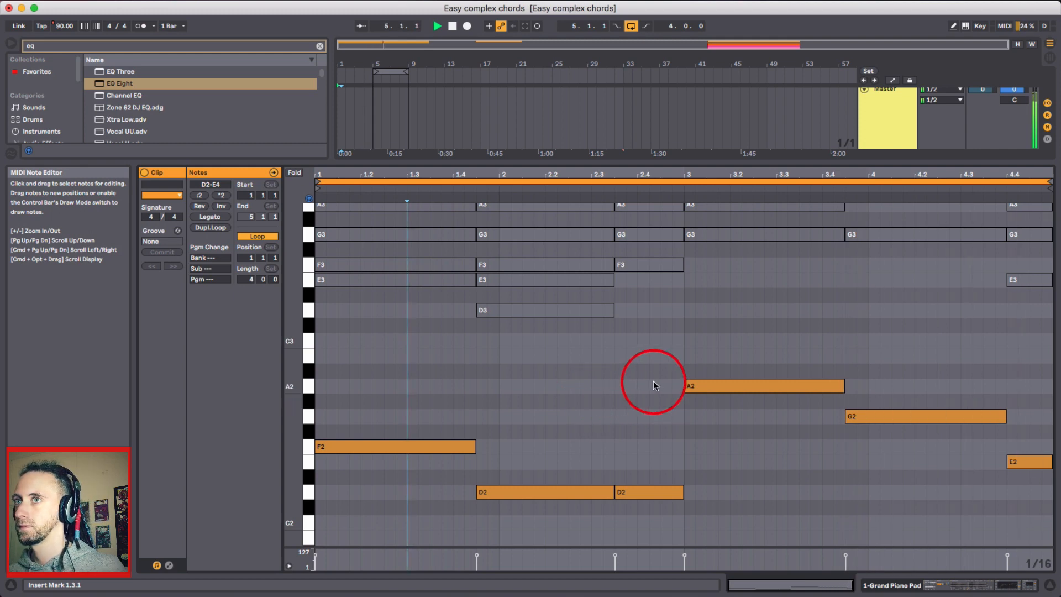
scroll(394, 420, up, 3)
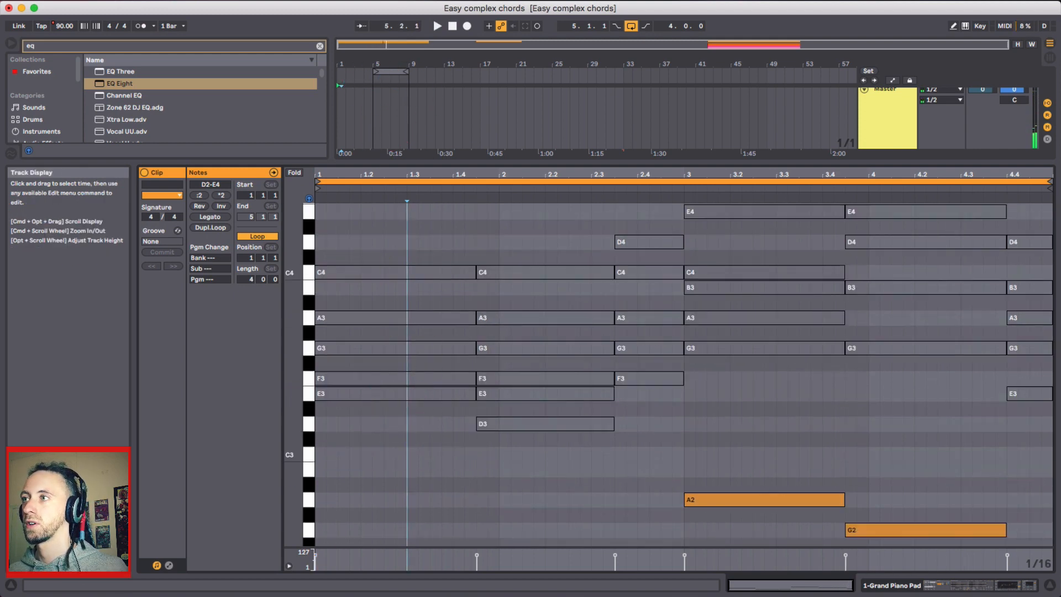
click(1049, 585)
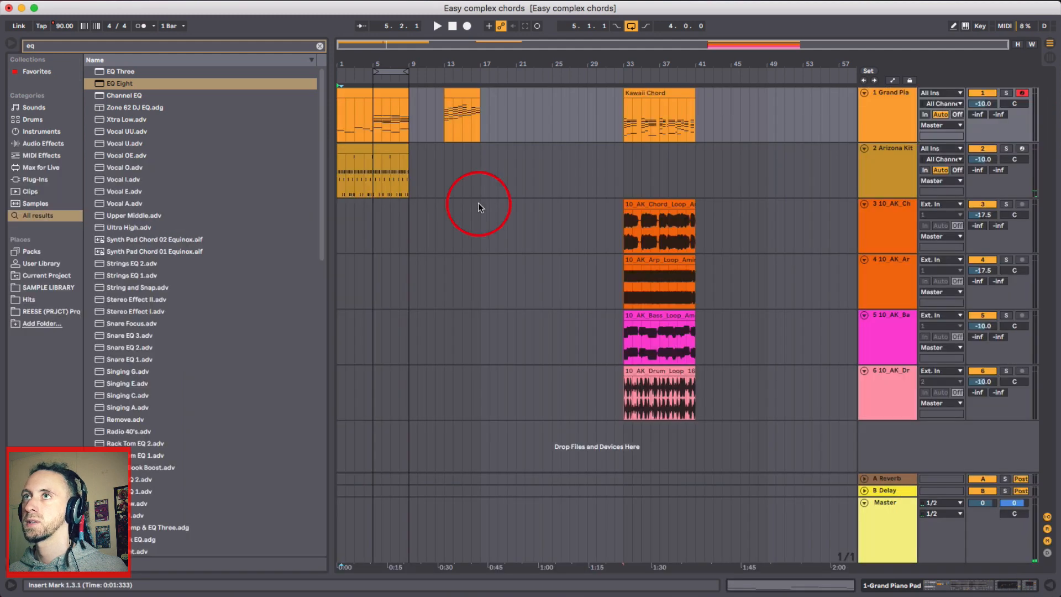
click(345, 90)
double_click(345, 90)
key(space)
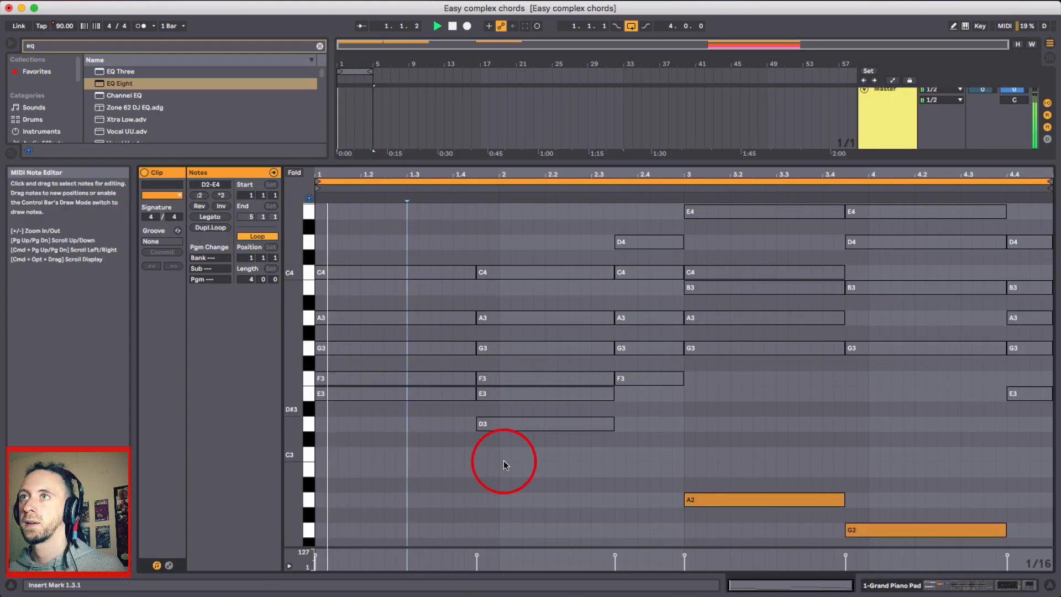
scroll(502, 482, down, 3)
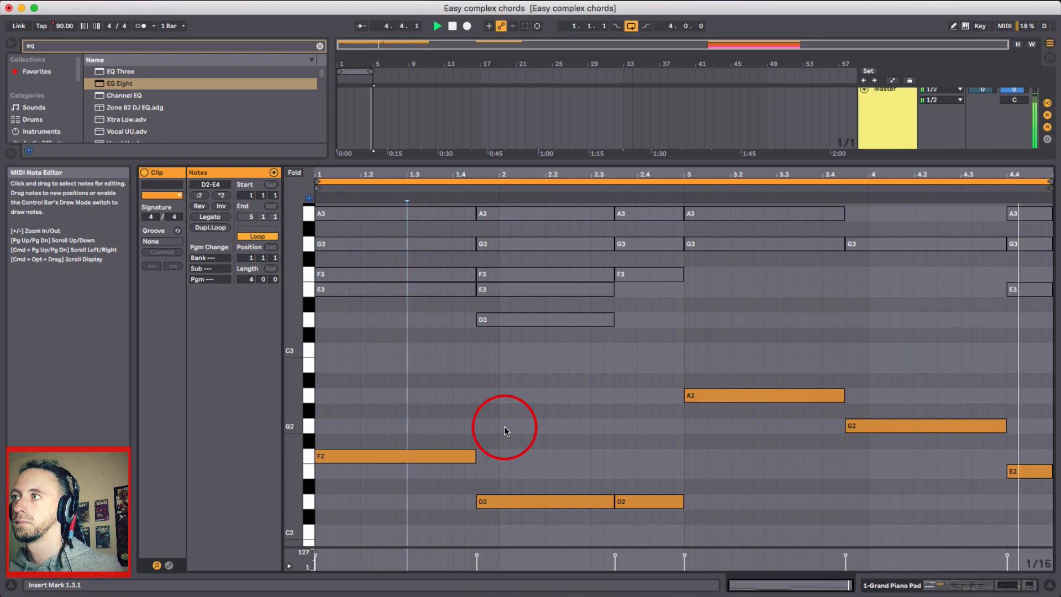
scroll(504, 431, up, 6)
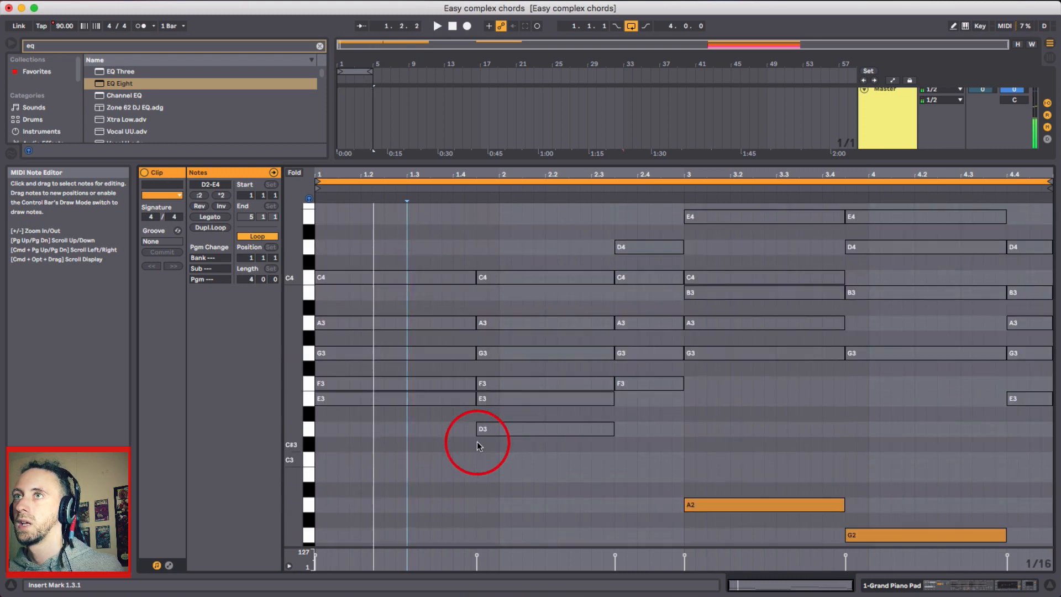
Step: Stop playback, reactivate the first chord's upper notes from E3 to C4, and deactivate its E3 and G3 again
key(space)
drag(359, 299, 379, 493)
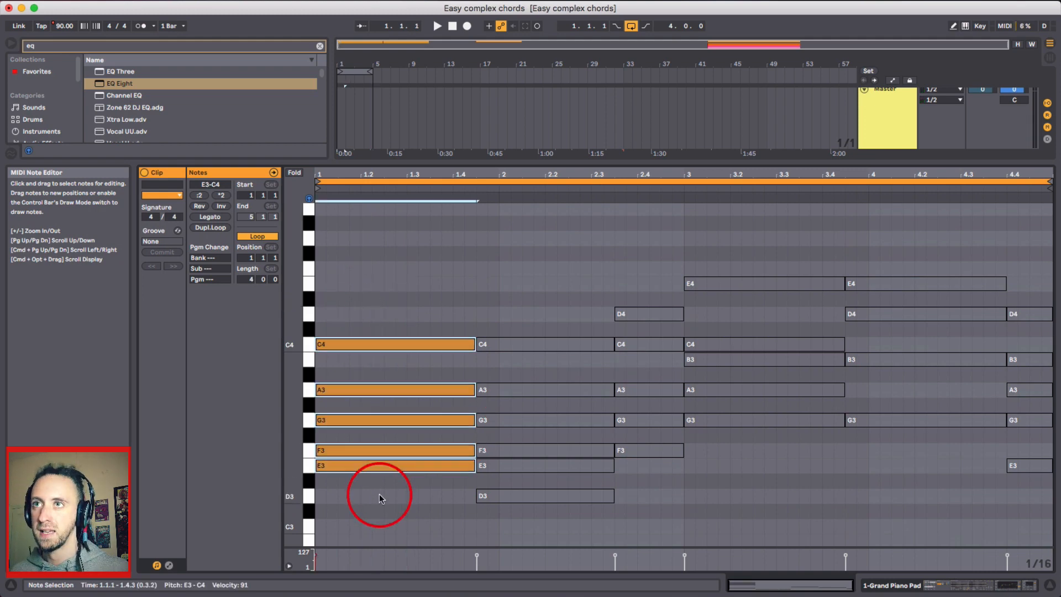
shift+click(326, 468)
shift+click(340, 421)
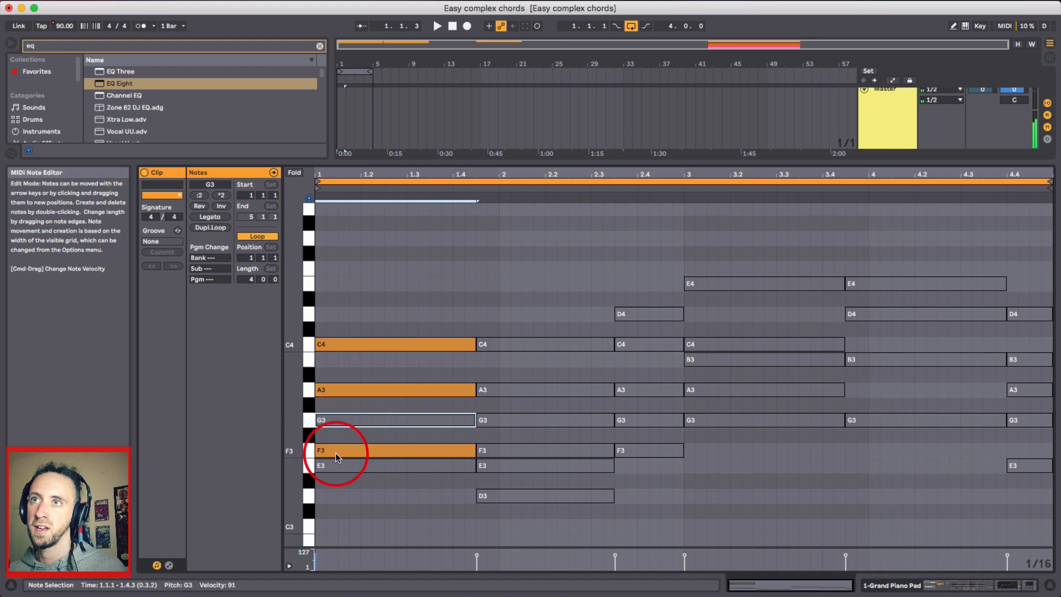
Step: Audition the first chord's F3, A3 and C4 triad notes one by one
click(326, 449)
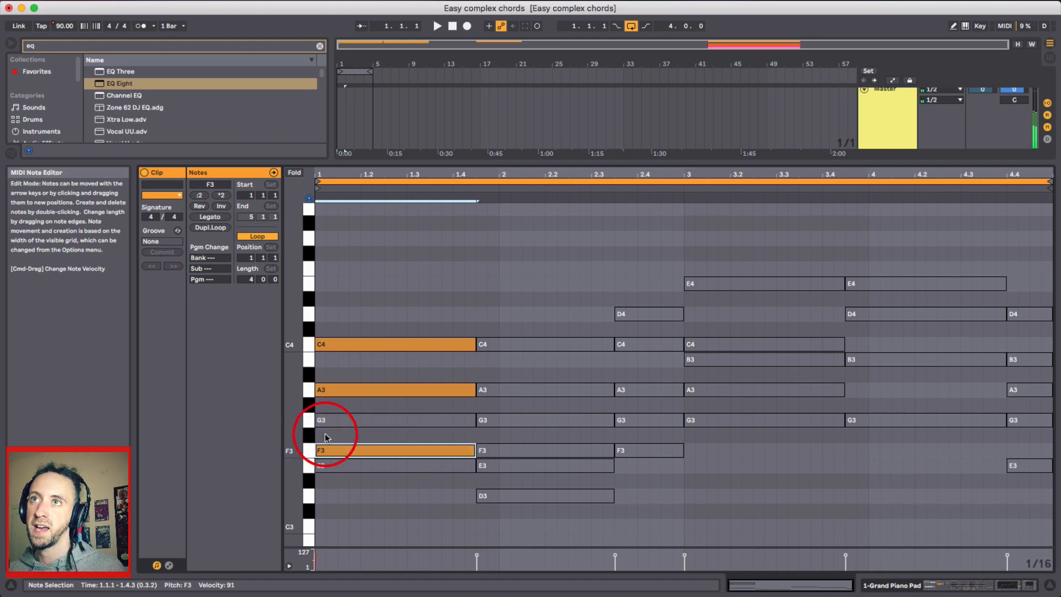
click(327, 390)
click(332, 344)
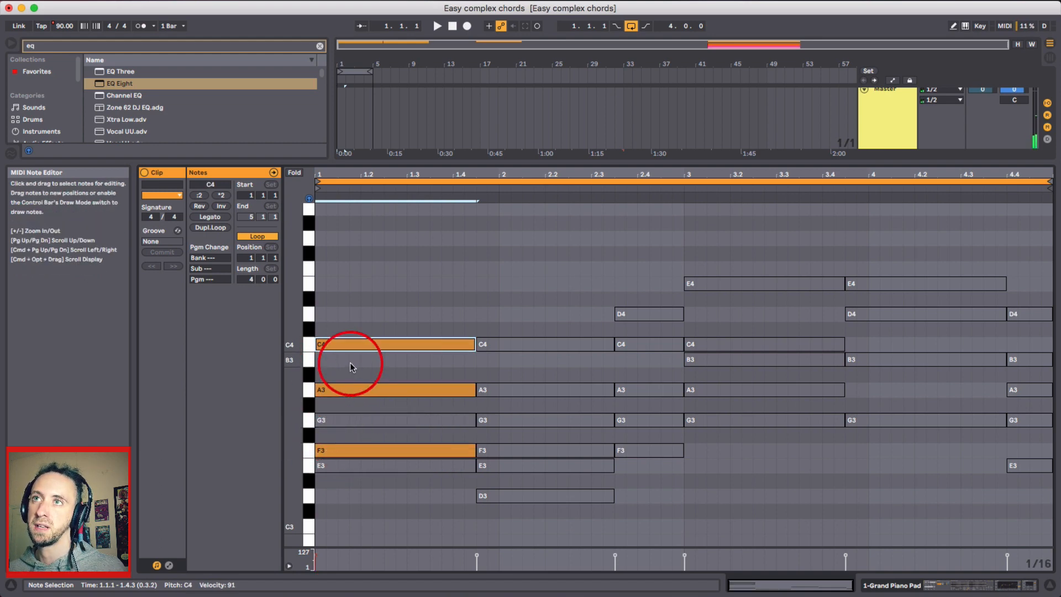
Step: Transpose the first chord's E3 and G3 up an octave to E4 and G4 and reactivate both notes
click(350, 426)
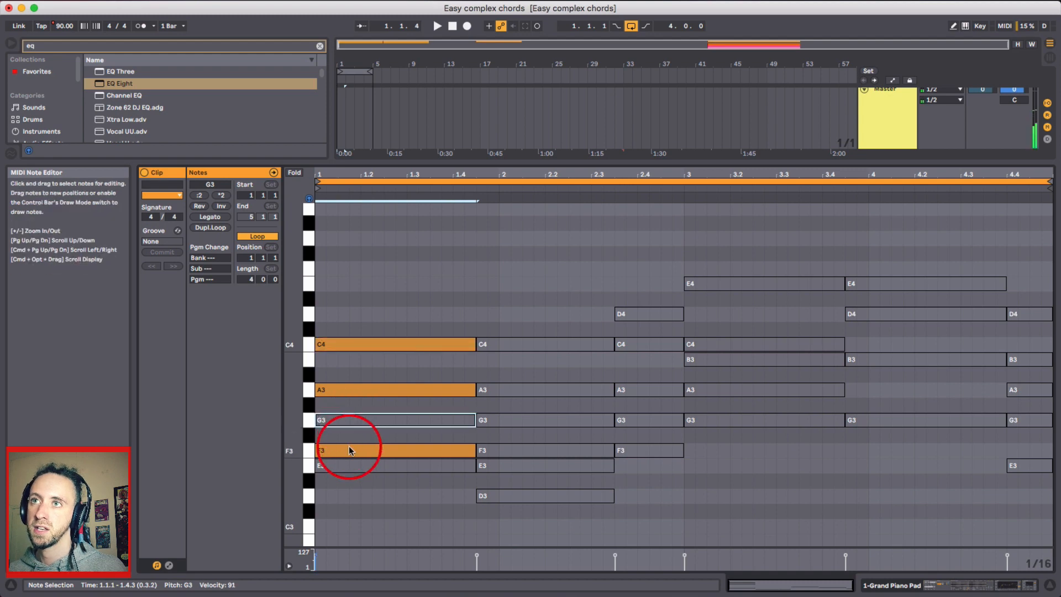
shift+click(345, 467)
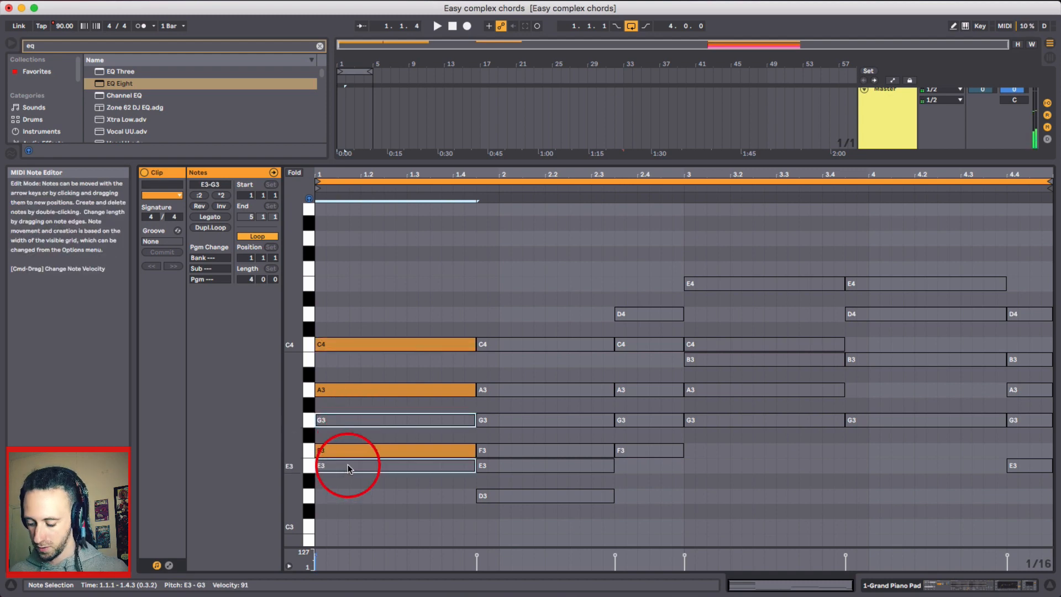
key(shift+Up)
click(370, 336)
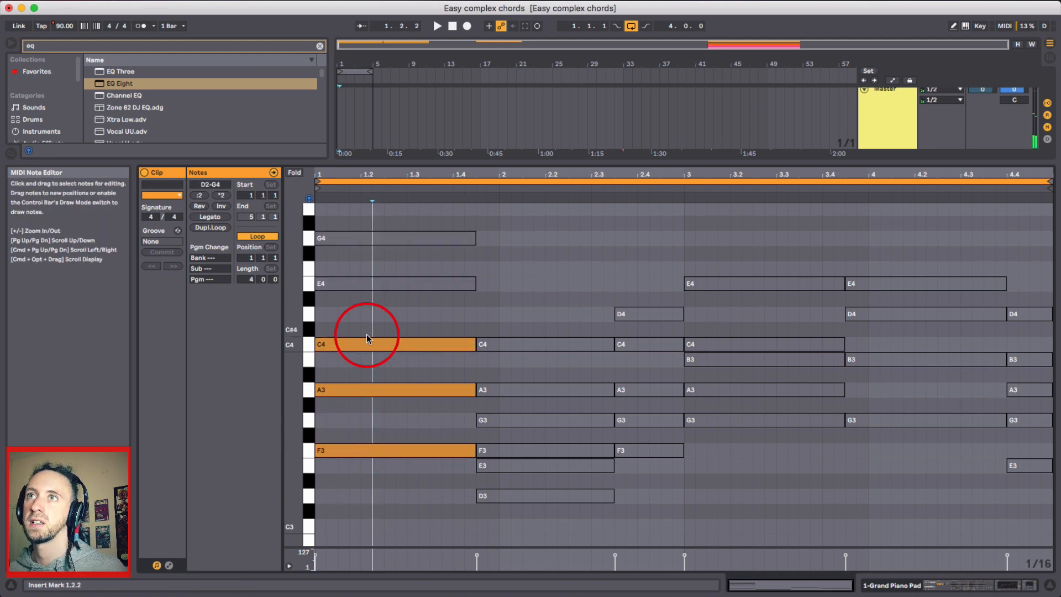
drag(345, 231, 348, 299)
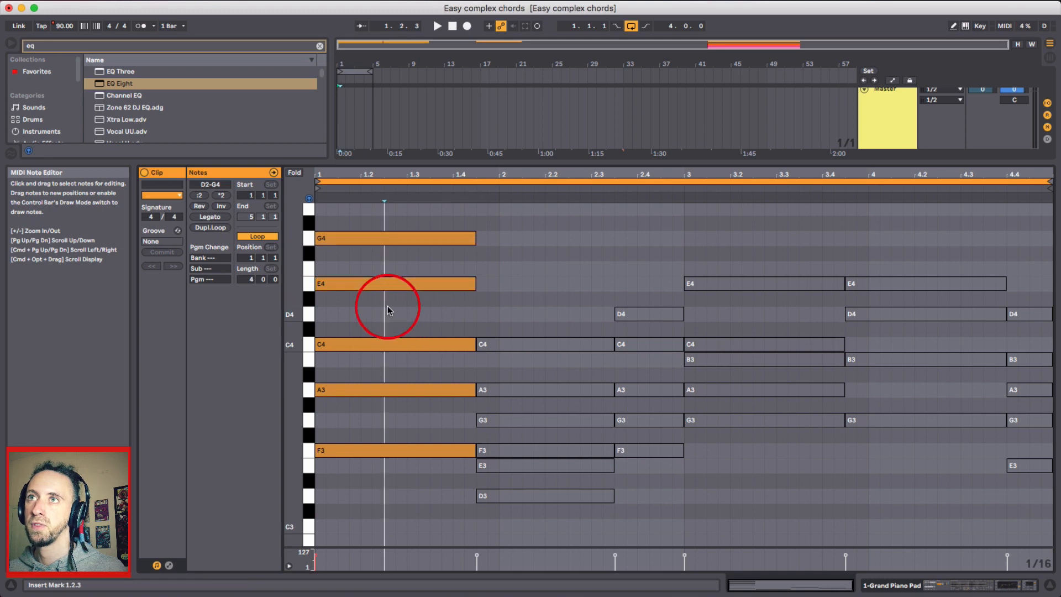
Step: Compare the first chord's E and G in both octaves, leave them at E3 and G3, and play the chord
key(shift+Down)
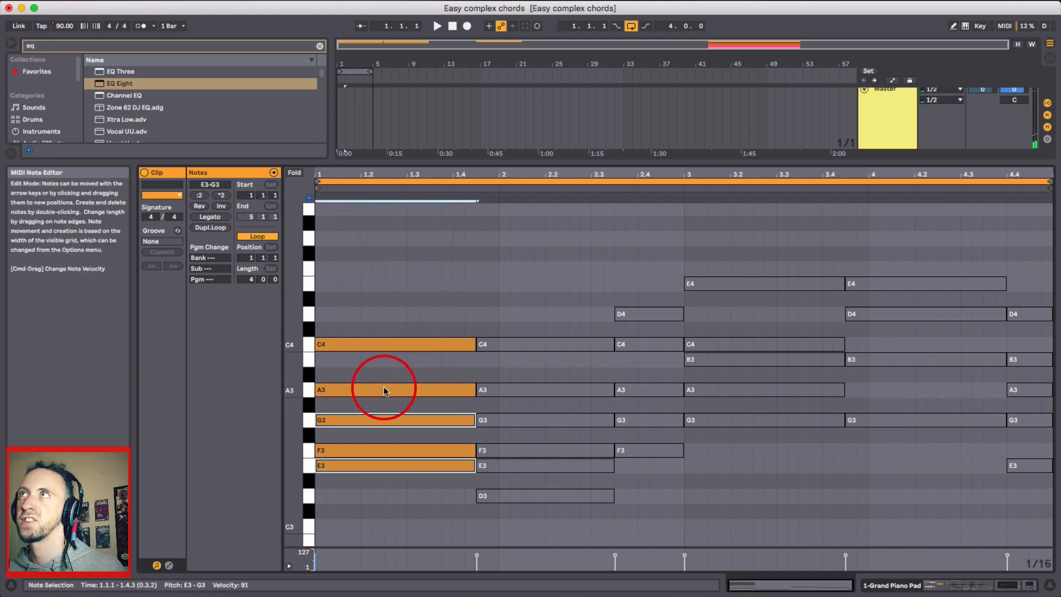
key(shift+Up)
key(shift+Down)
key(shift+Up)
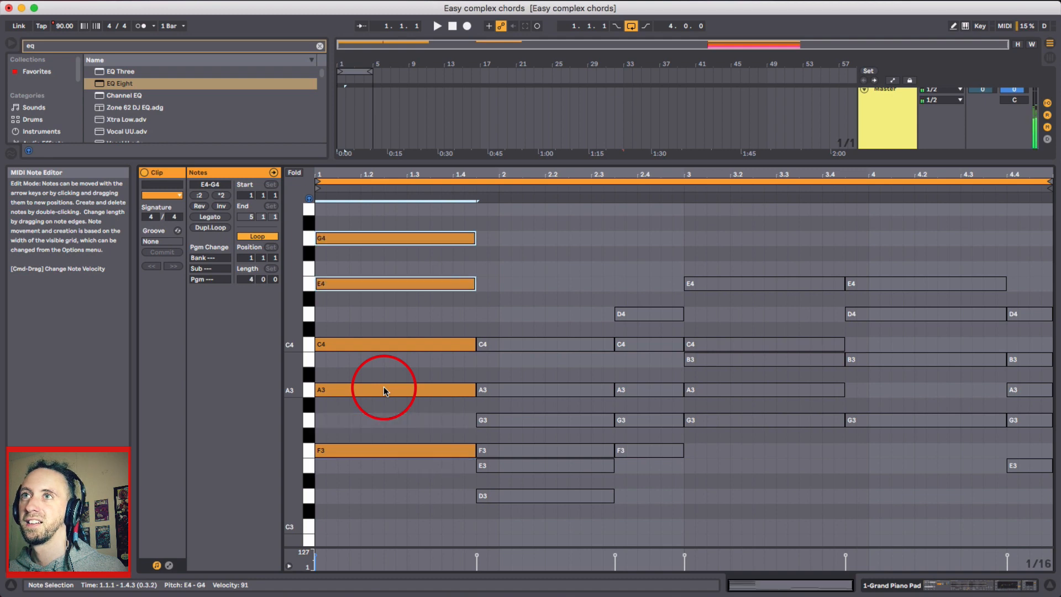
key(shift+Down)
click(372, 320)
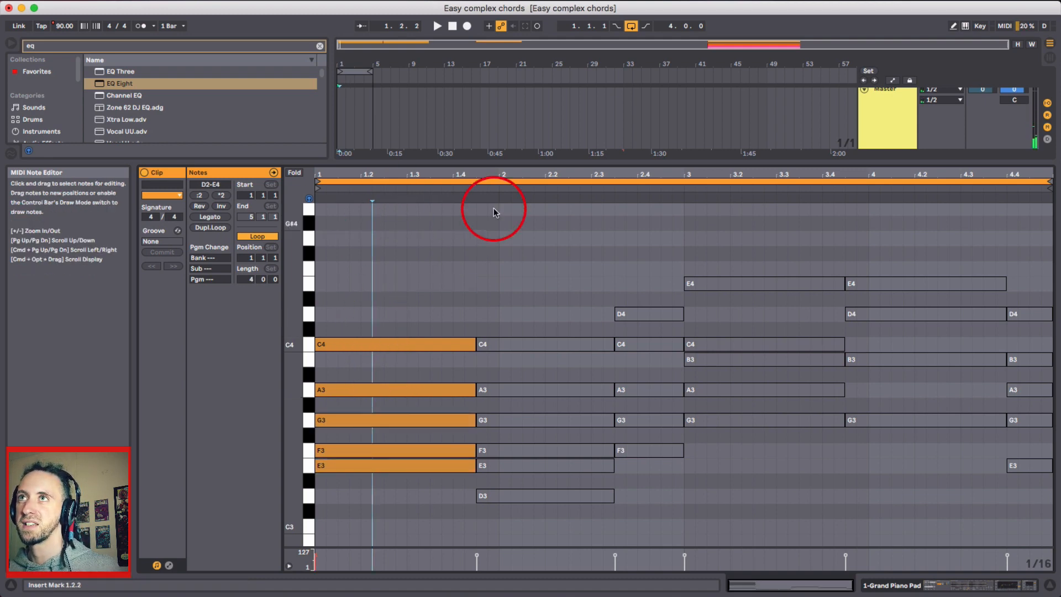
scroll(357, 367, down, 2)
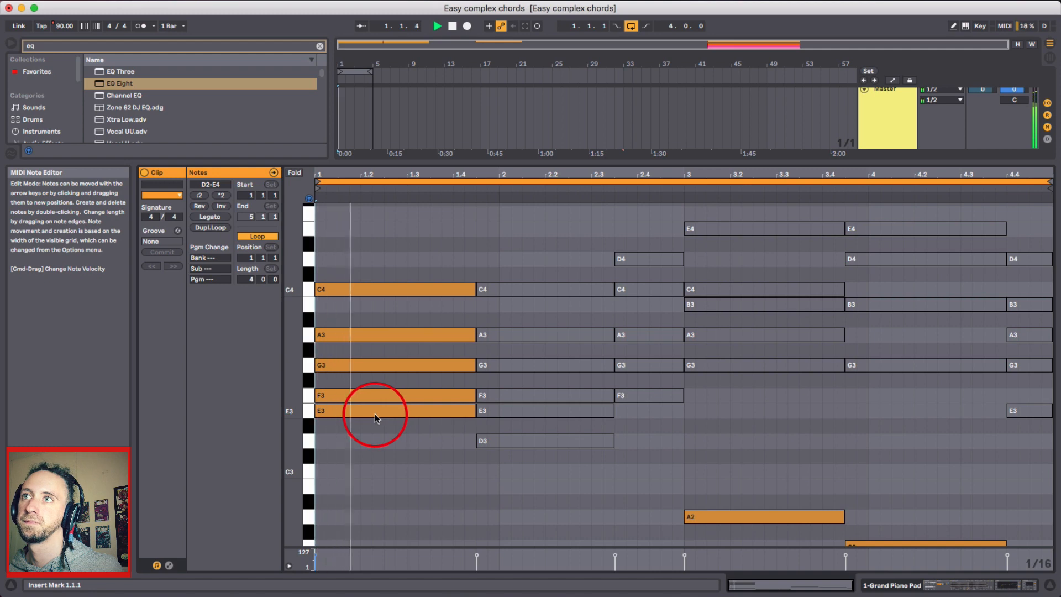
key(space)
Step: Reactivate the second chord's upper notes from D3 to C4 and check them against its D2 bass root
drag(511, 258, 522, 462)
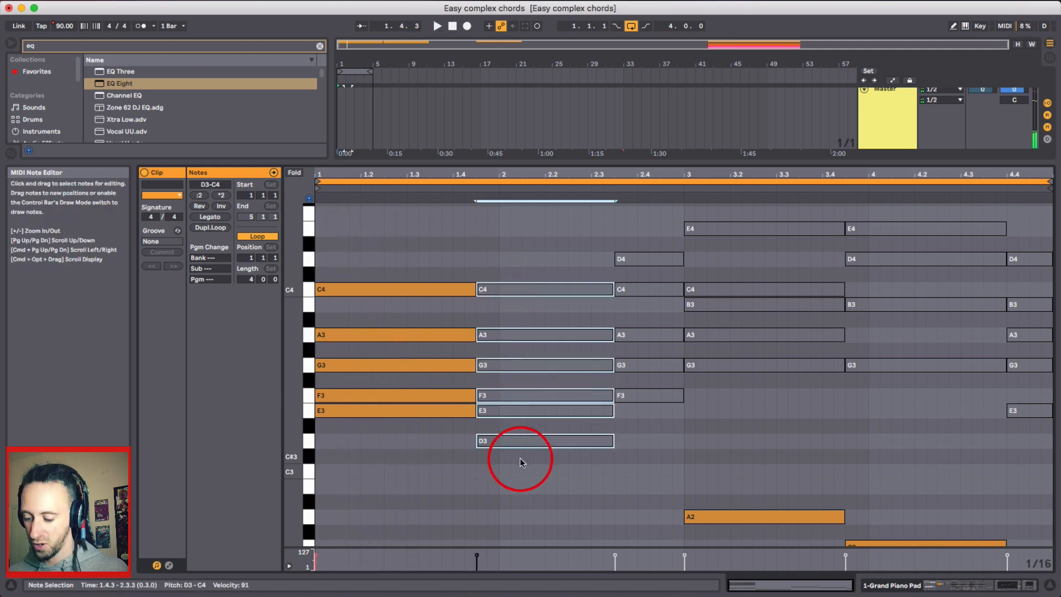
click(522, 480)
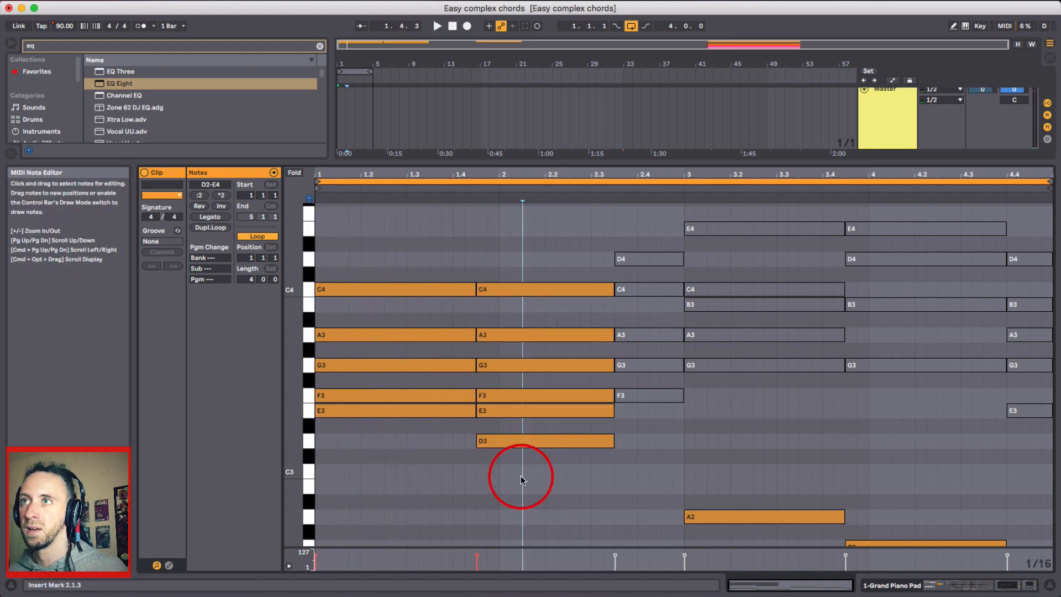
scroll(502, 447, down, 4)
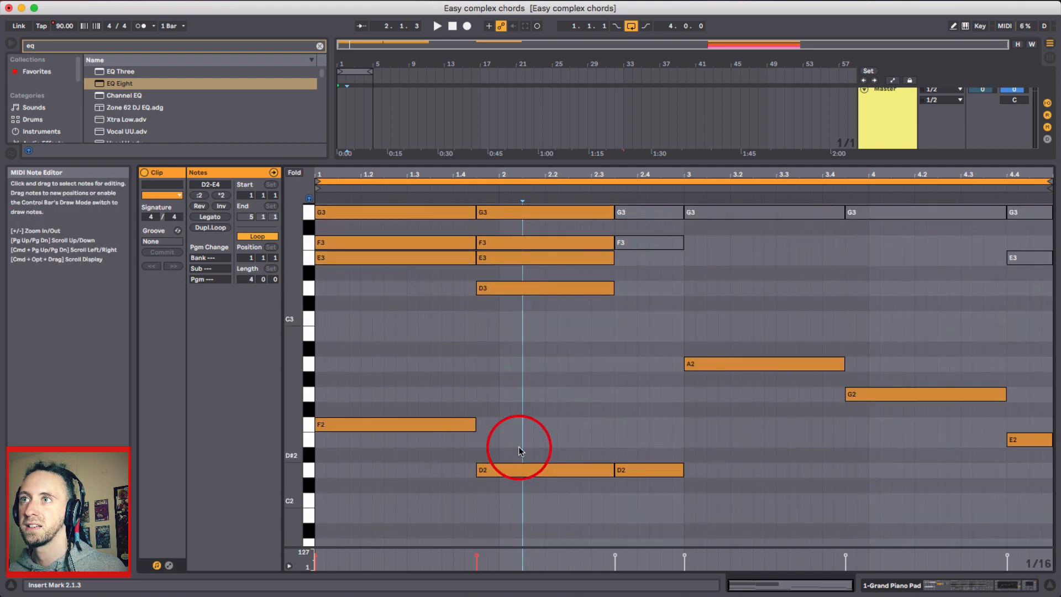
scroll(539, 492, up, 4)
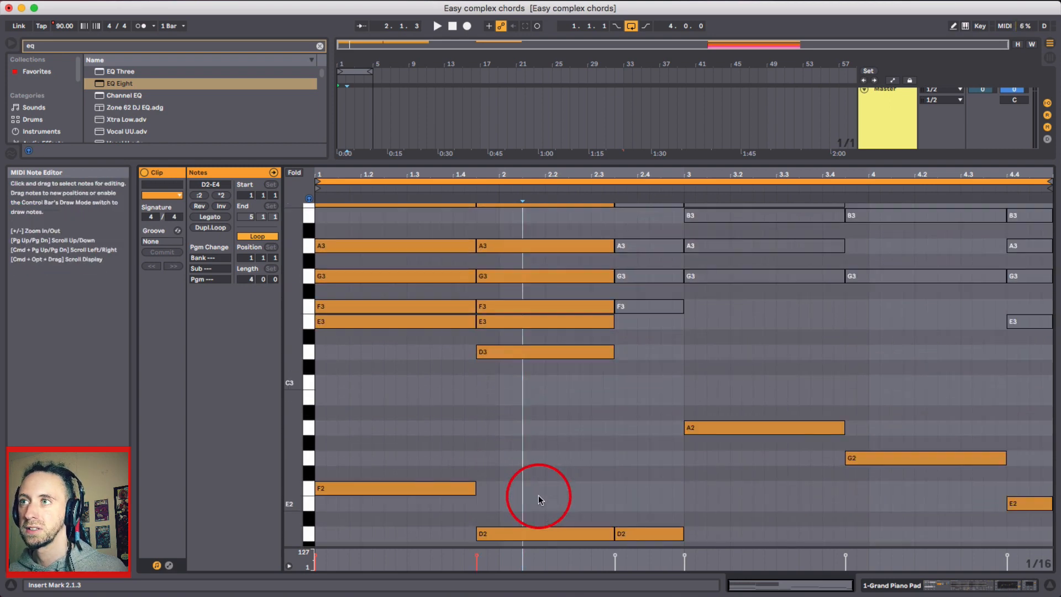
Step: Reactivate the short third chord's F3 to D4 notes before bar 3 and play back the first three chords
drag(641, 247, 641, 428)
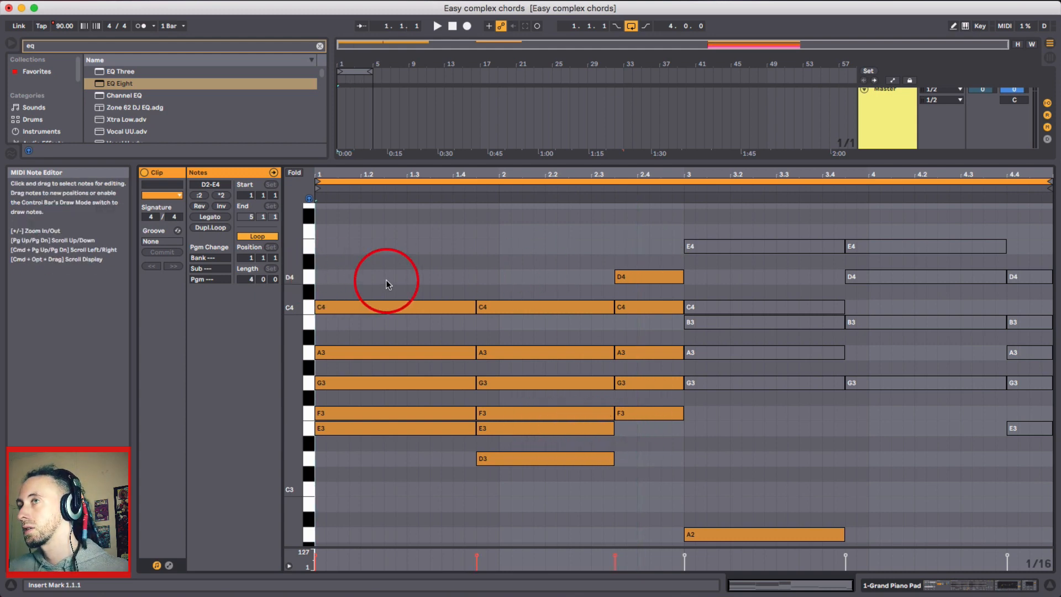
key(space)
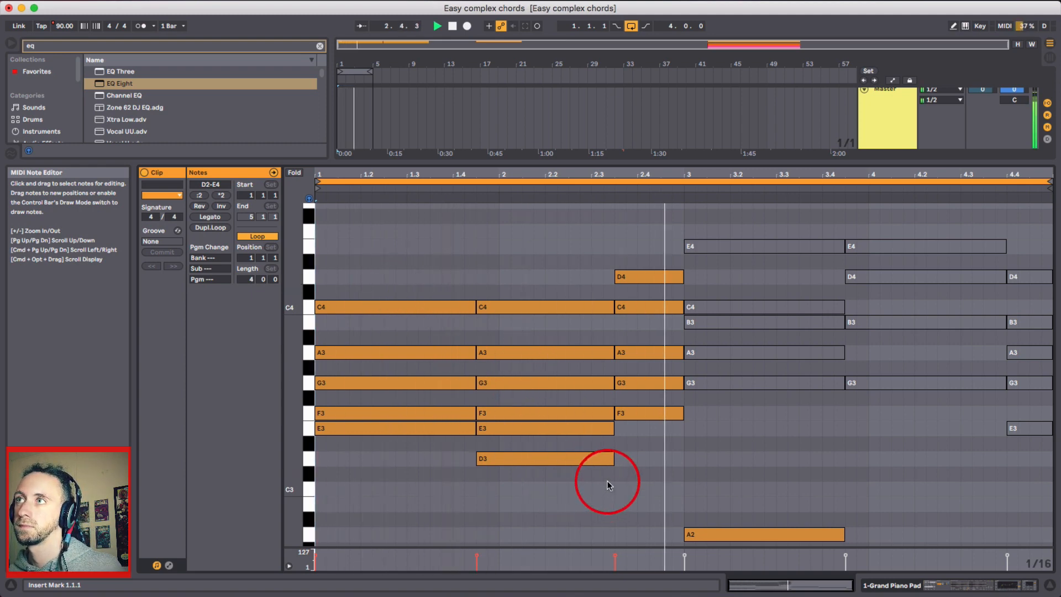
key(space)
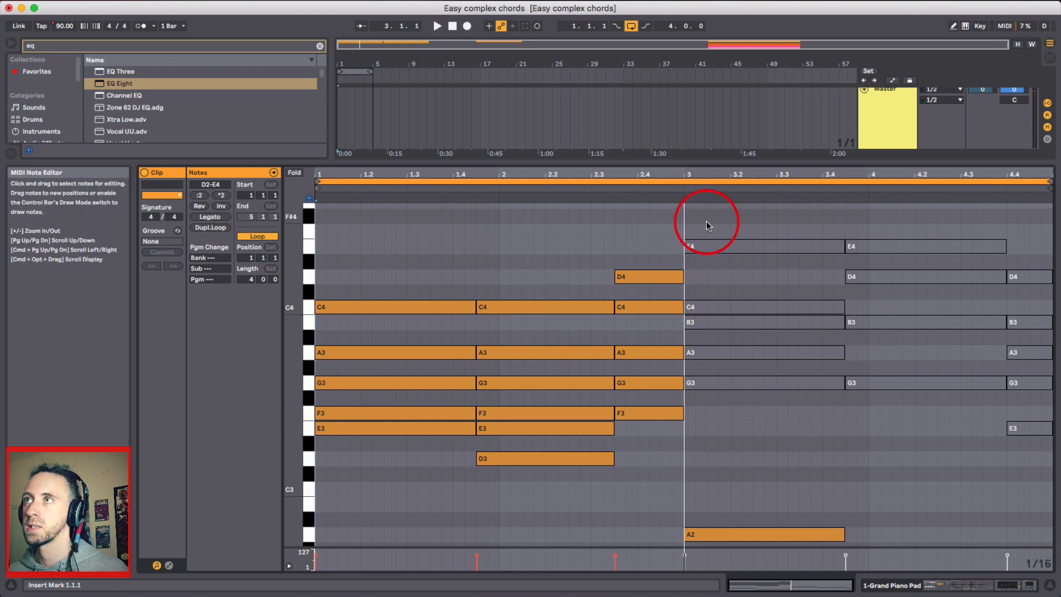
Step: Reactivate the bar 3 chord's upper notes from G3 to E4 and play the progression from the start into it
drag(706, 228, 716, 415)
scroll(715, 415, down, 1)
scroll(712, 409, up, 2)
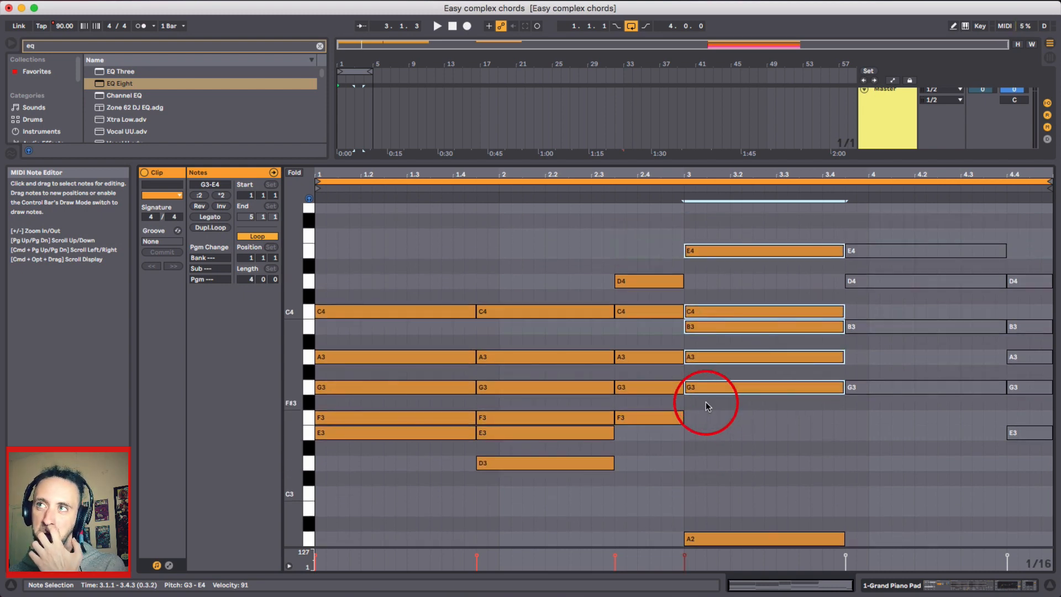
click(707, 408)
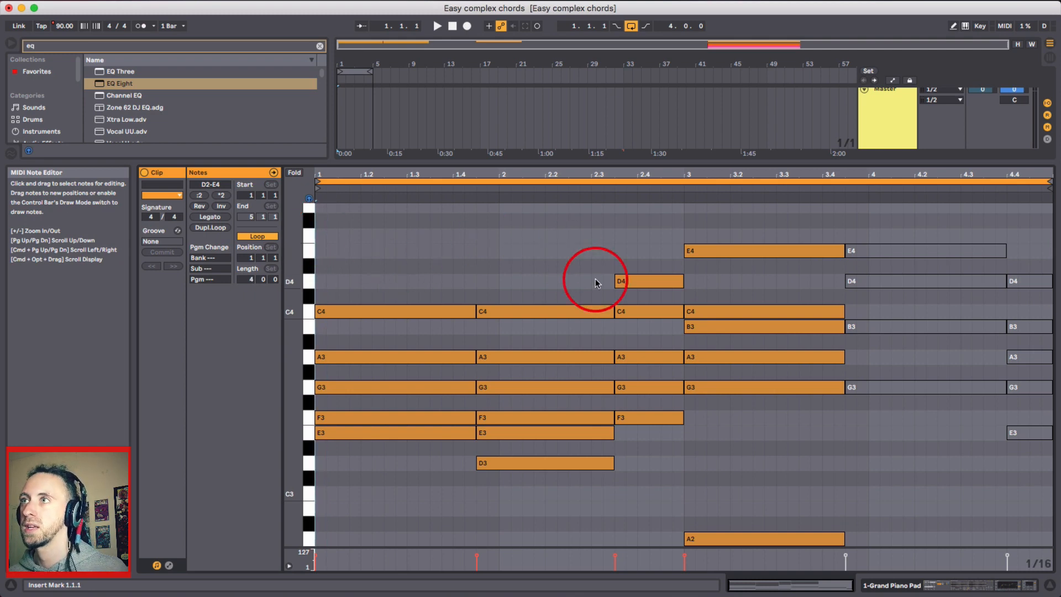
scroll(743, 438, down, 3)
scroll(719, 436, up, 3)
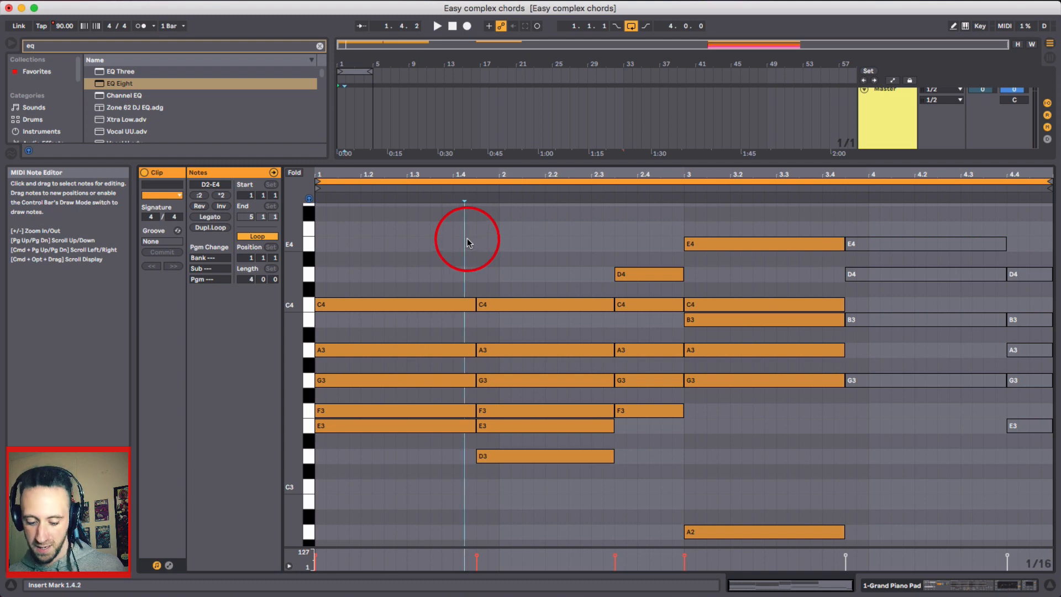
key(space)
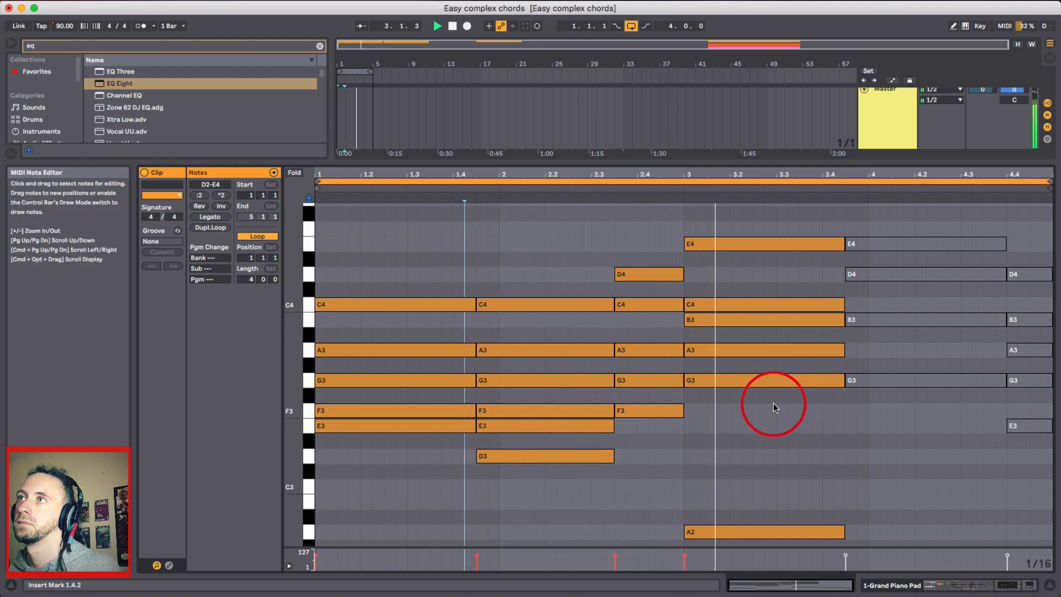
key(space)
Step: Reactivate the G3 to E4 notes of the chord over the G2 bass and play it back
drag(876, 244, 883, 429)
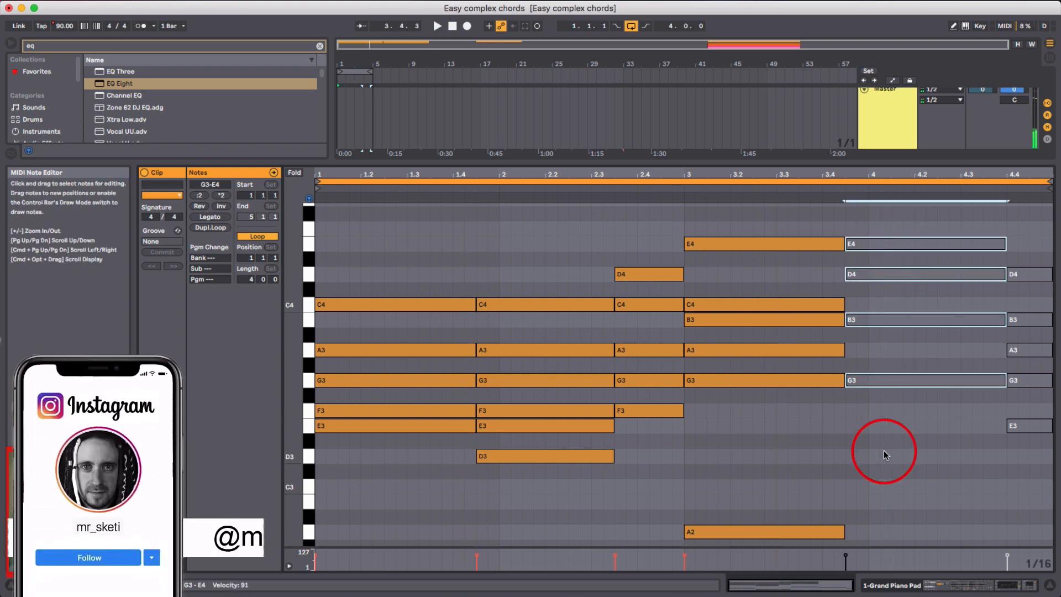
key(0)
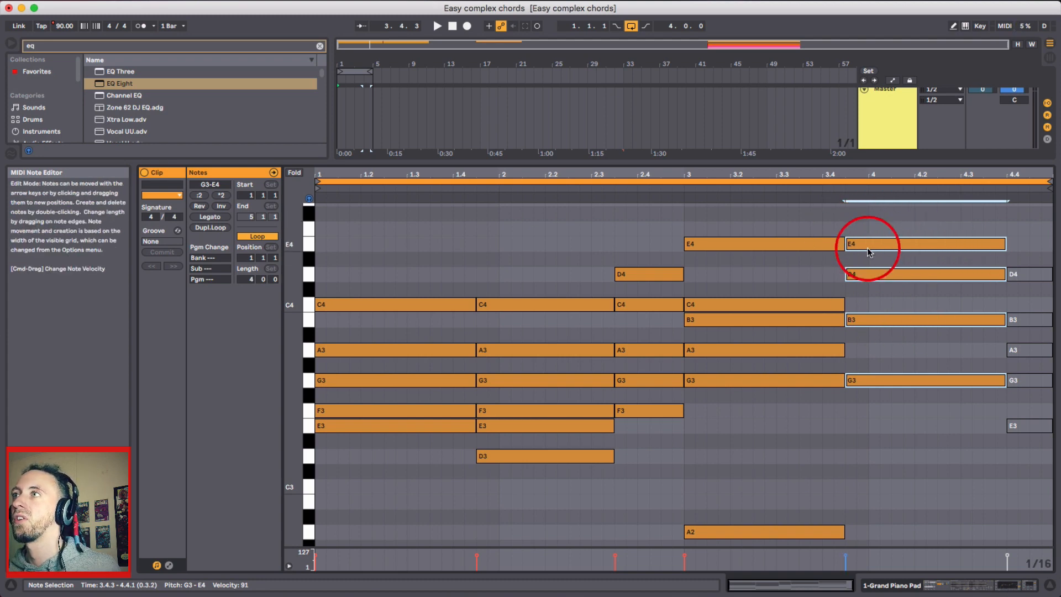
drag(904, 229, 912, 402)
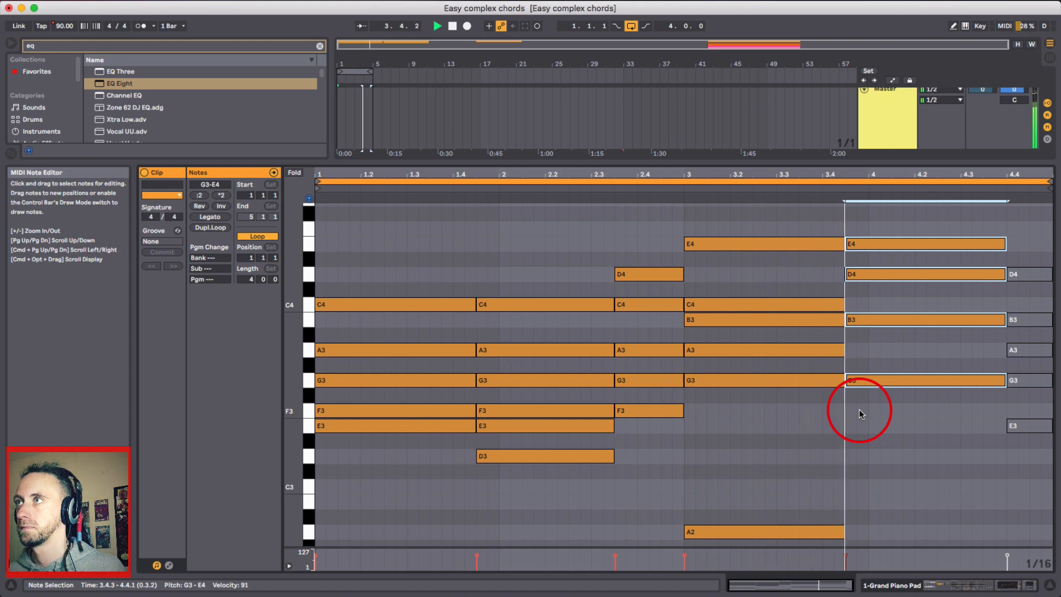
key(space)
Step: Reactivate the last chord's upper notes from E3 to D4 at 4.4 and preview its E2 bass root
drag(1022, 248, 1026, 487)
key(0)
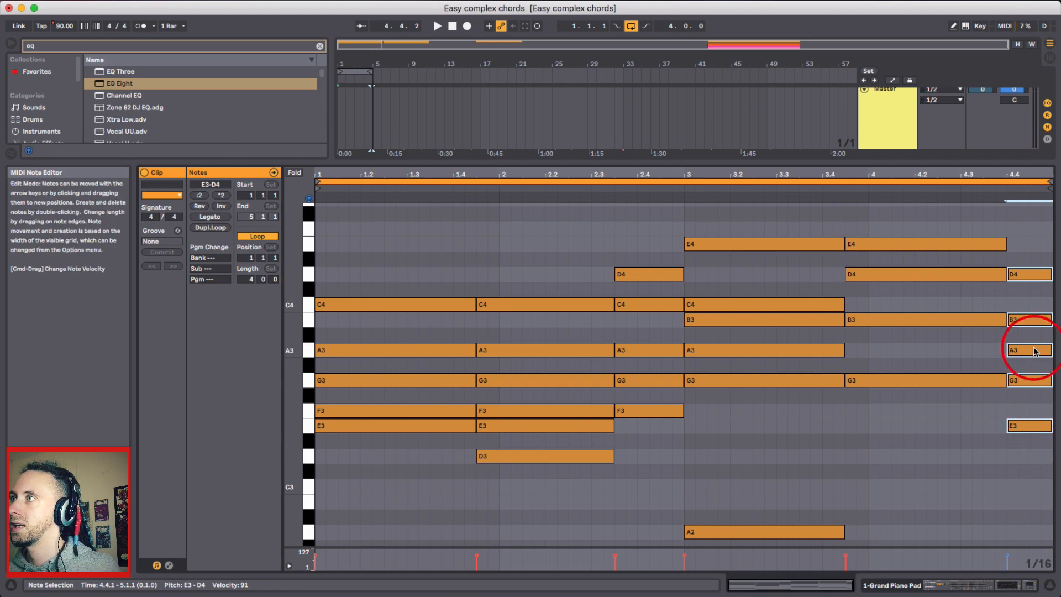
scroll(1027, 442, down, 5)
double_click(1022, 453)
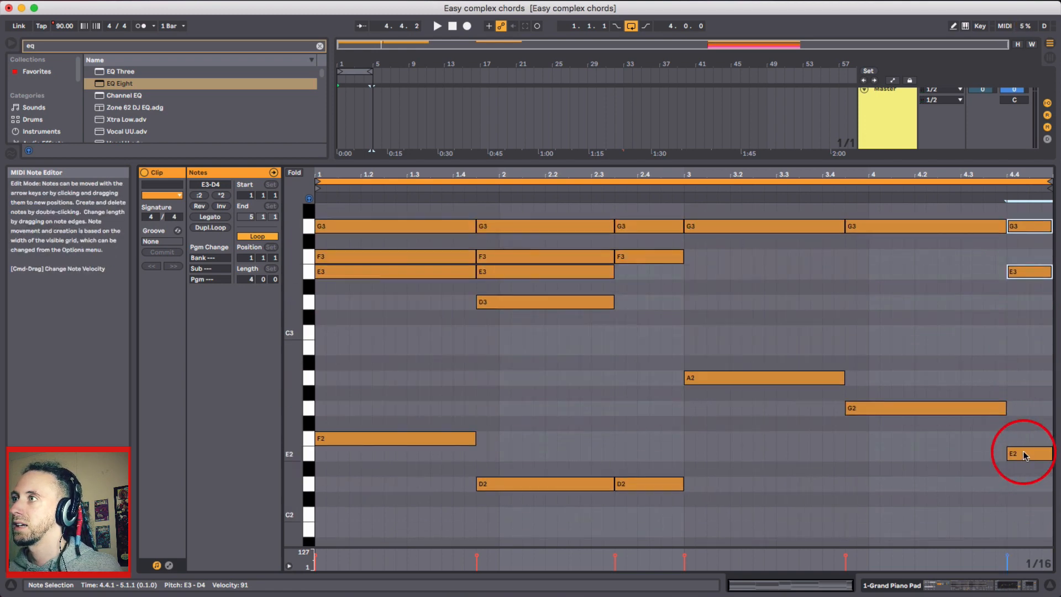
scroll(1014, 461, up, 4)
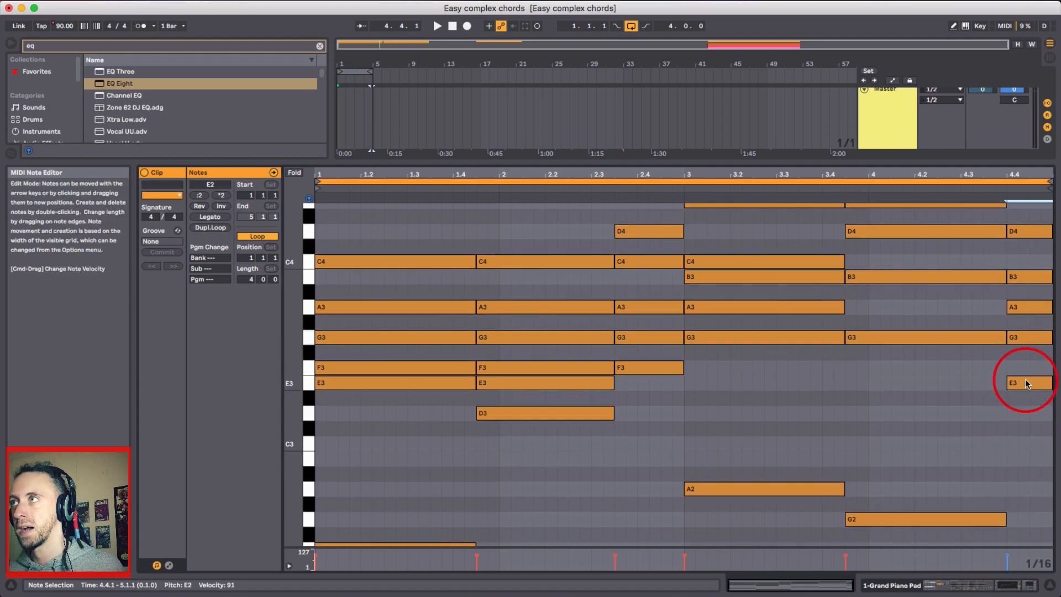
Step: Try the last chord's A3 an octave higher at A4, then return it to A3
key(shift+Up)
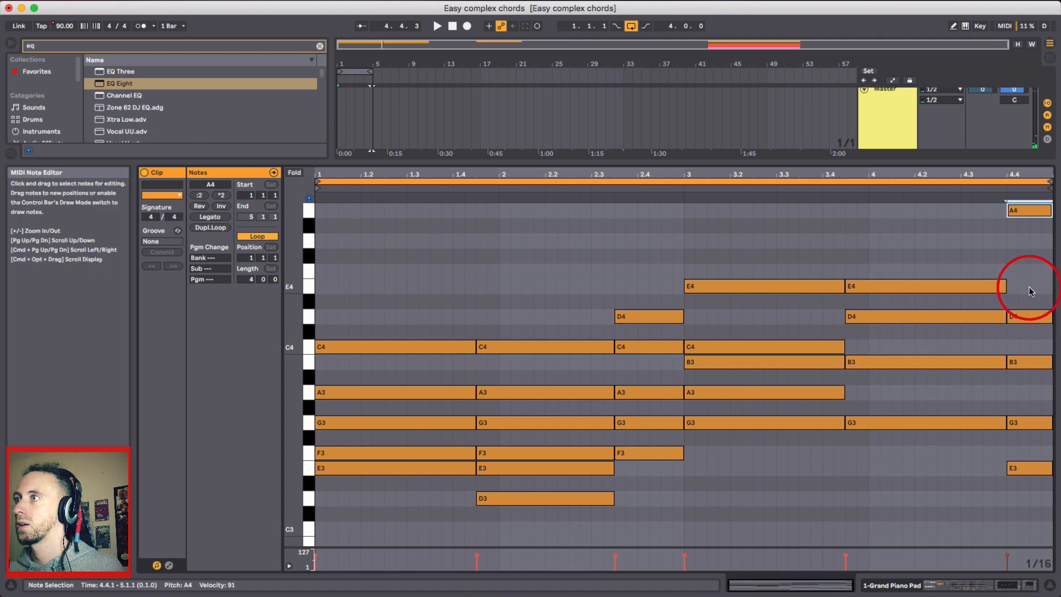
key(shift+Down)
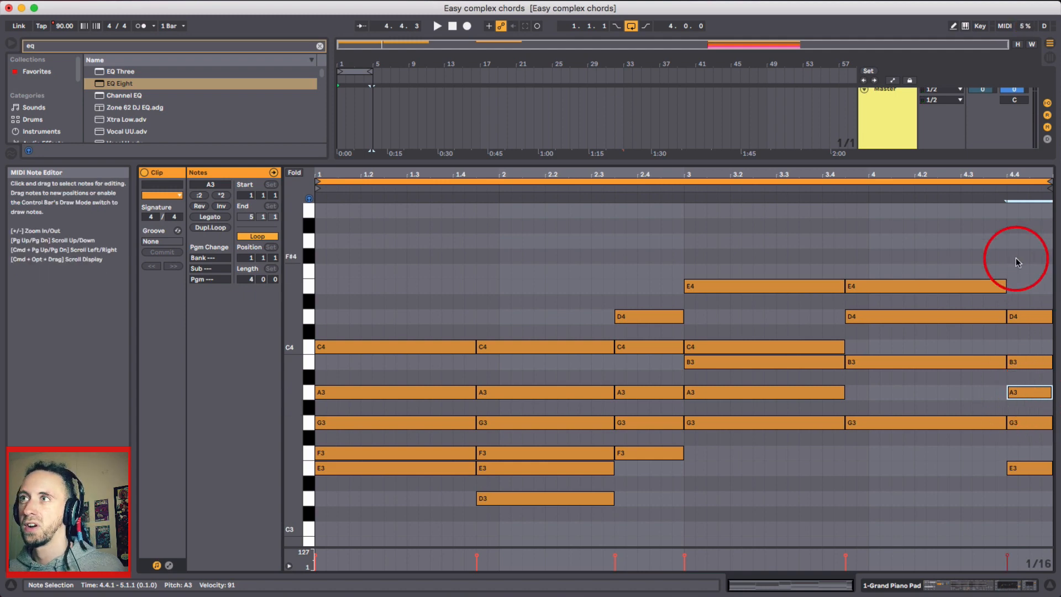
Step: Play back the complete four-bar progression and audition the last chord's A3
key(space)
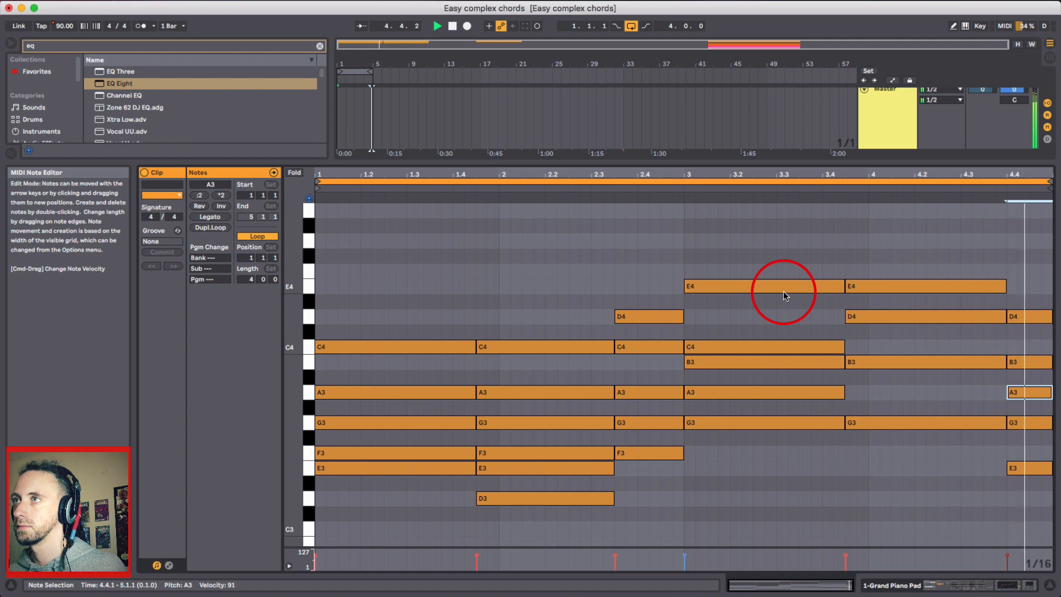
key(space)
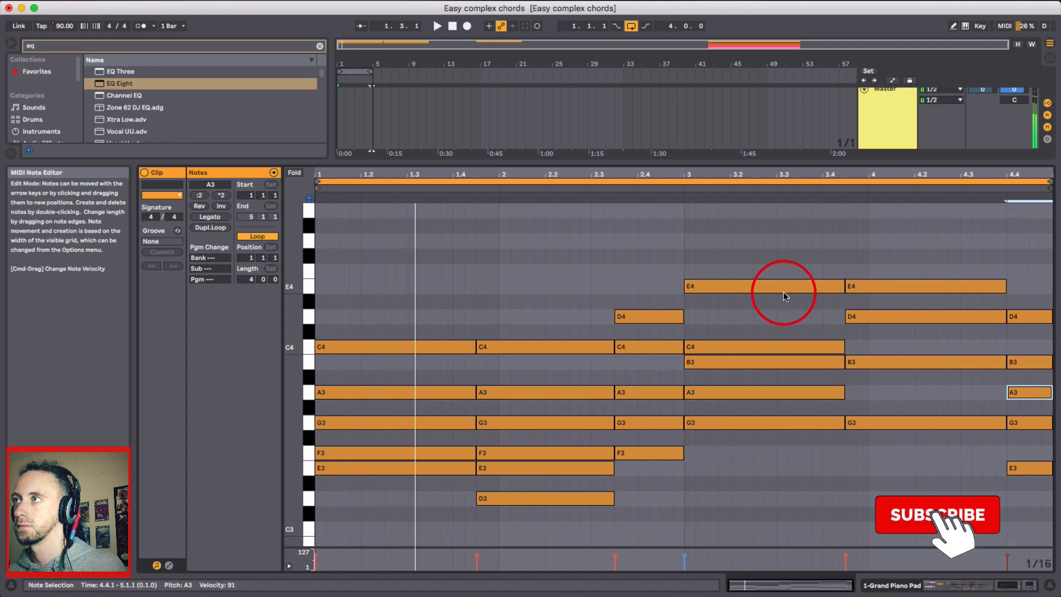
scroll(789, 441, down, 3)
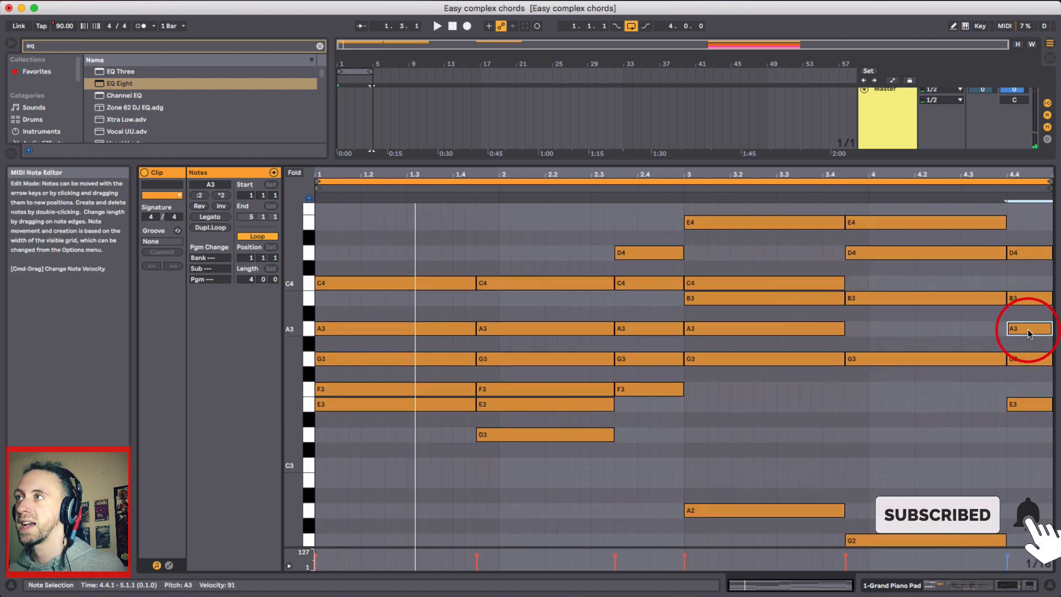
click(1043, 331)
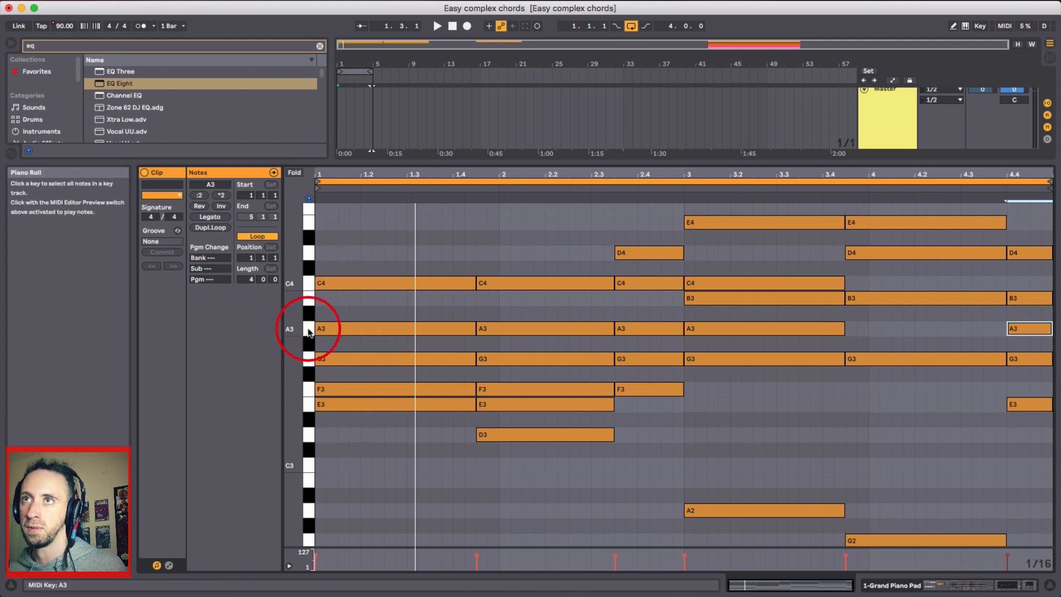
Step: Review the first clip's full four-bar progression, from its low bass notes up to the highest chord notes
click(407, 300)
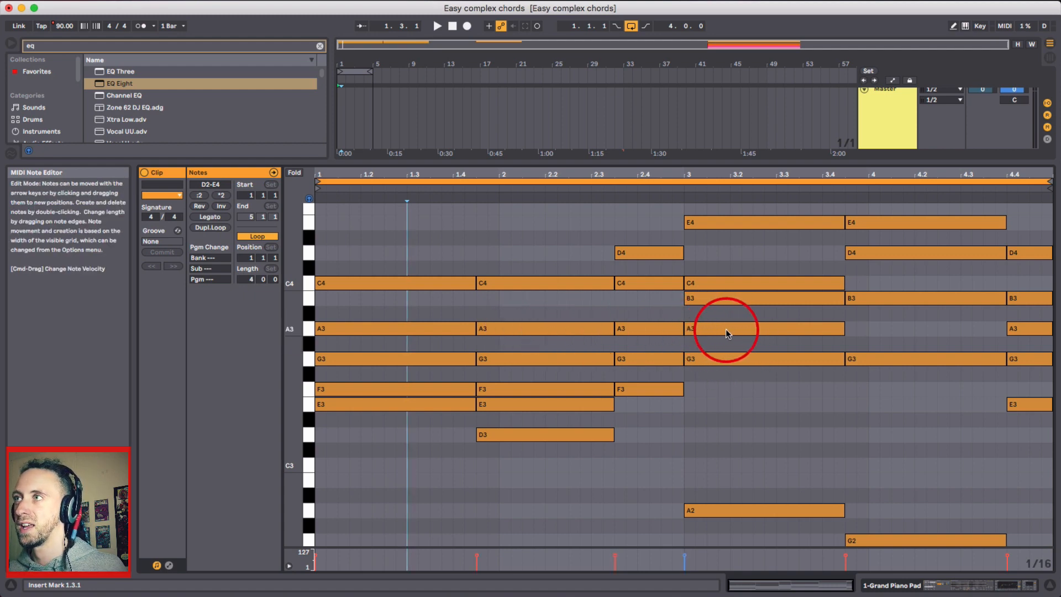
scroll(878, 385, down, 3)
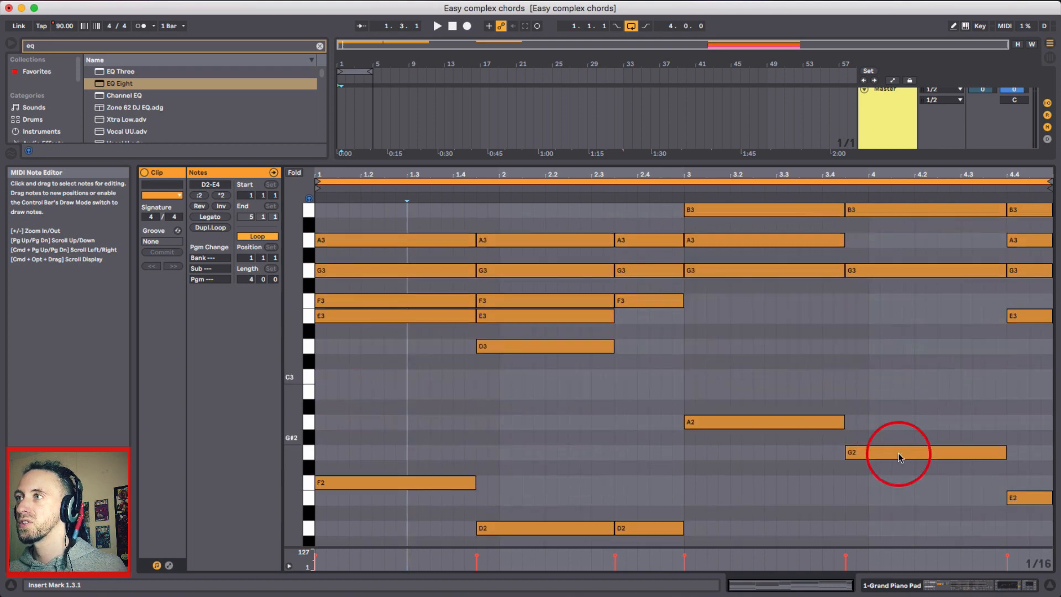
scroll(893, 471, up, 5)
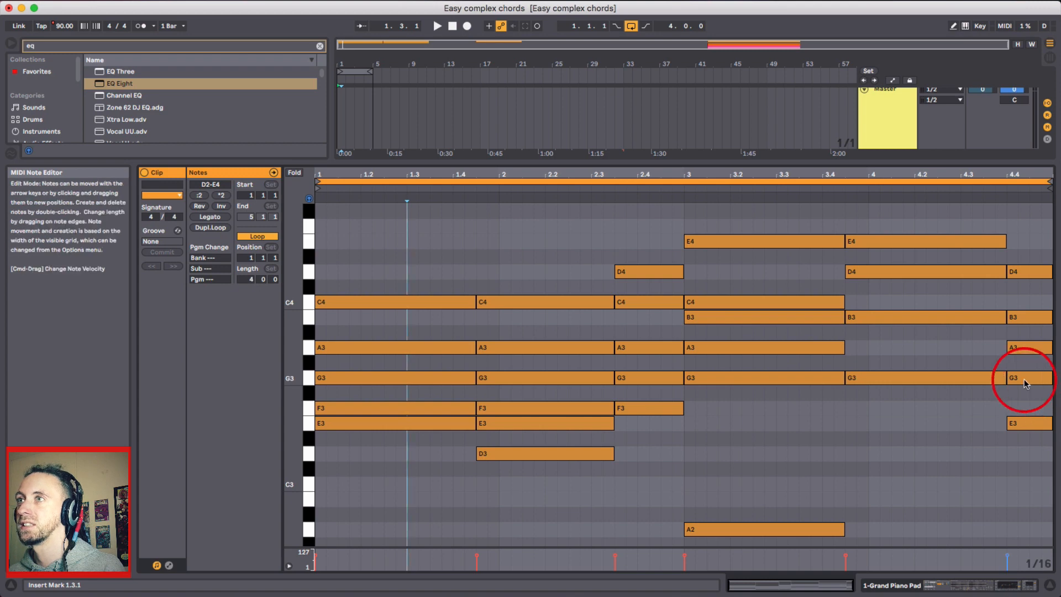
click(834, 453)
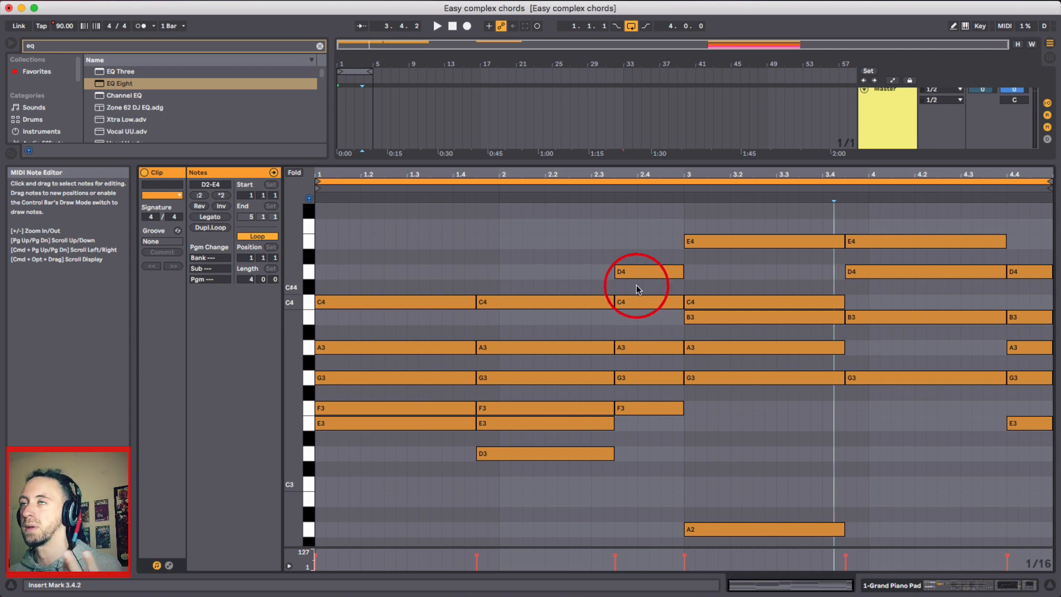
Step: Return to the arrangement and set the loop around the Kawaii Chord clip from bar 33 to bar 41
click(1052, 587)
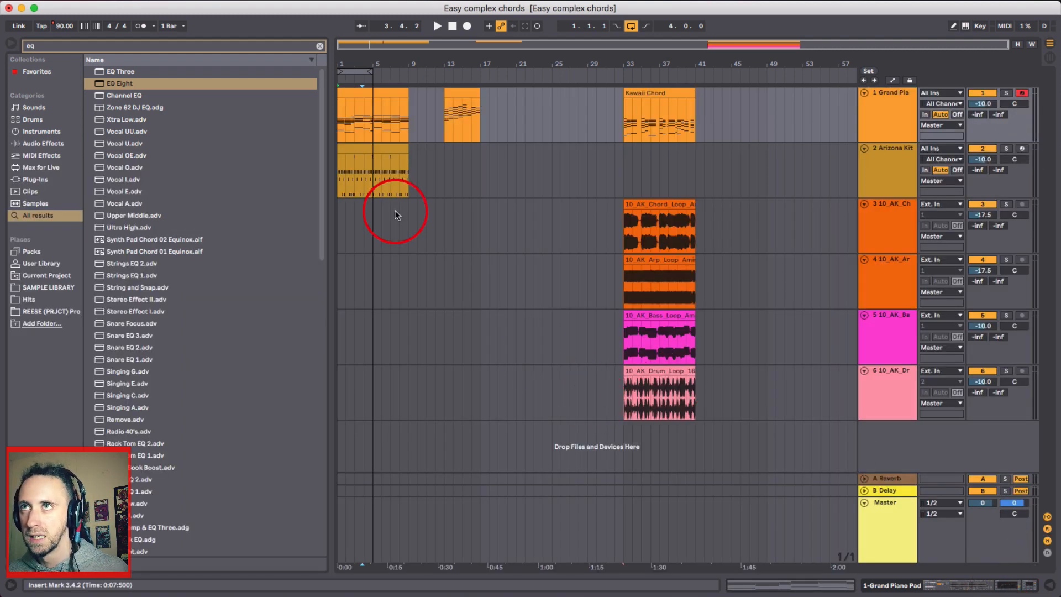
click(594, 139)
click(672, 92)
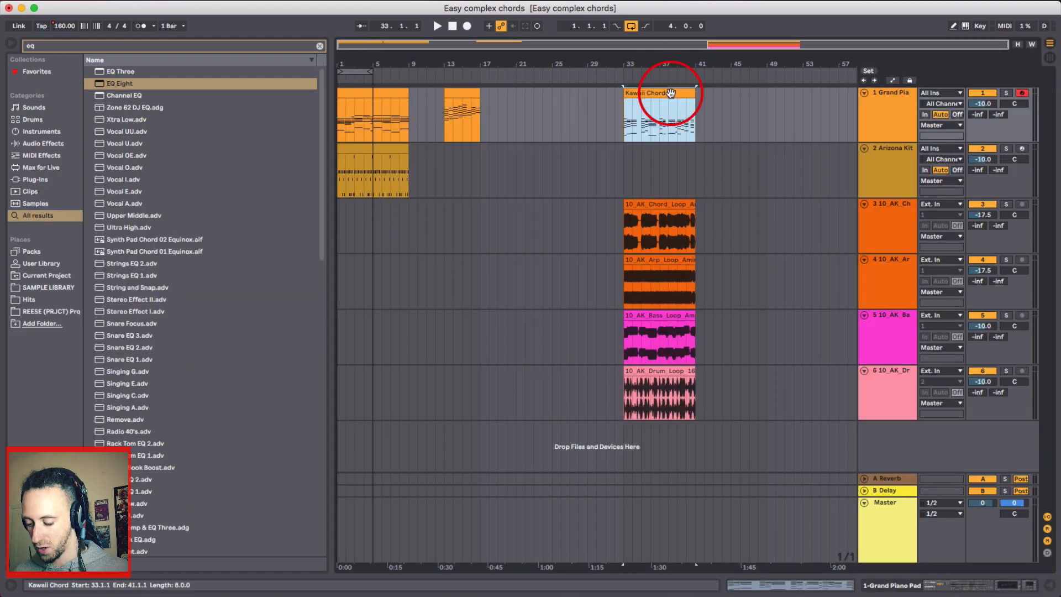
key(super+l)
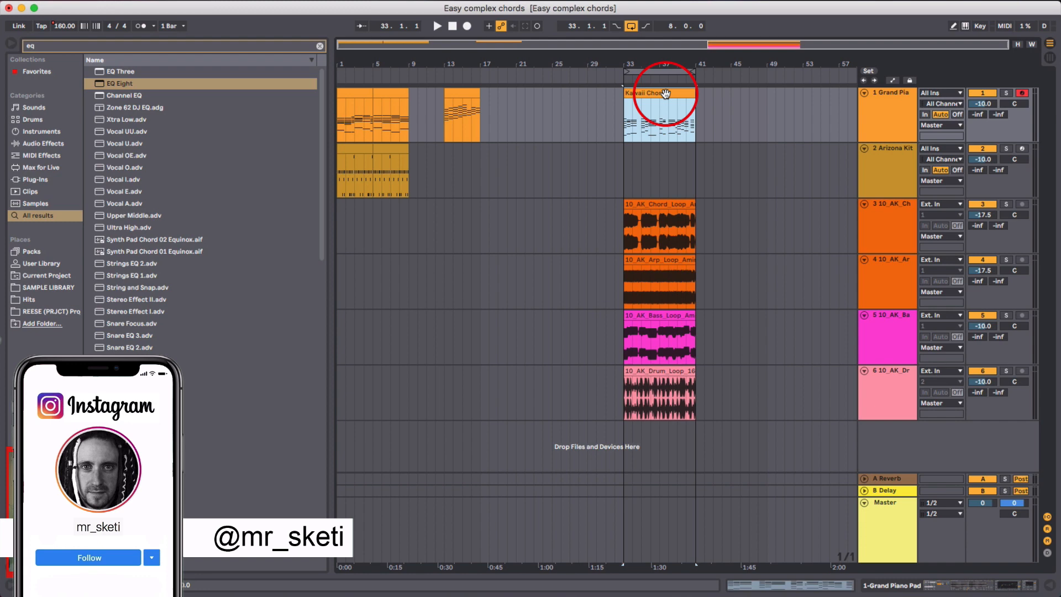
Step: Open the Kawaii Chord clip, look over its chord and bass notes, and return to the arrangement
double_click(636, 94)
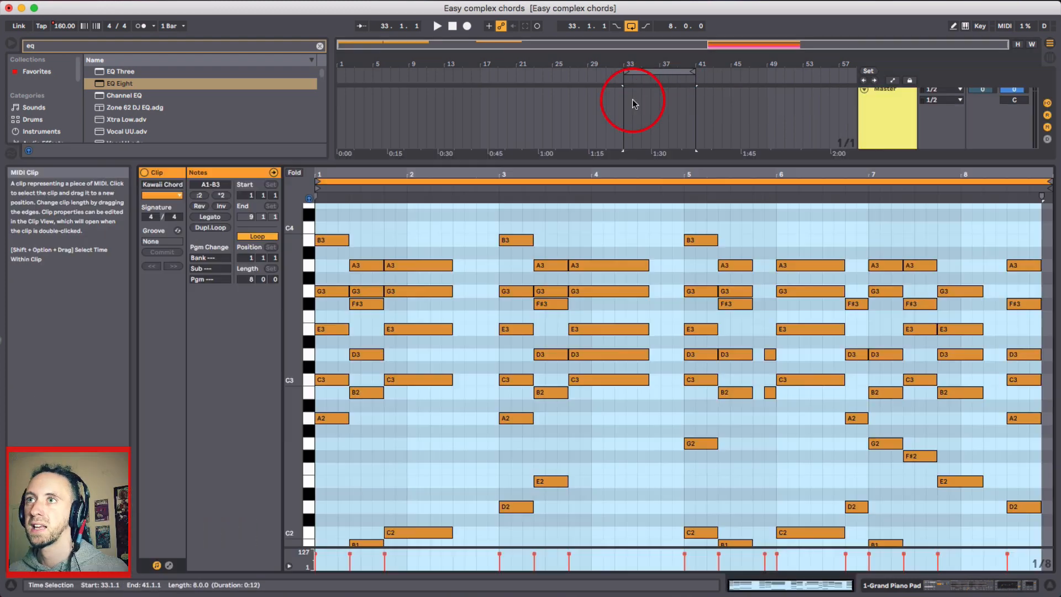
scroll(430, 327, down, 3)
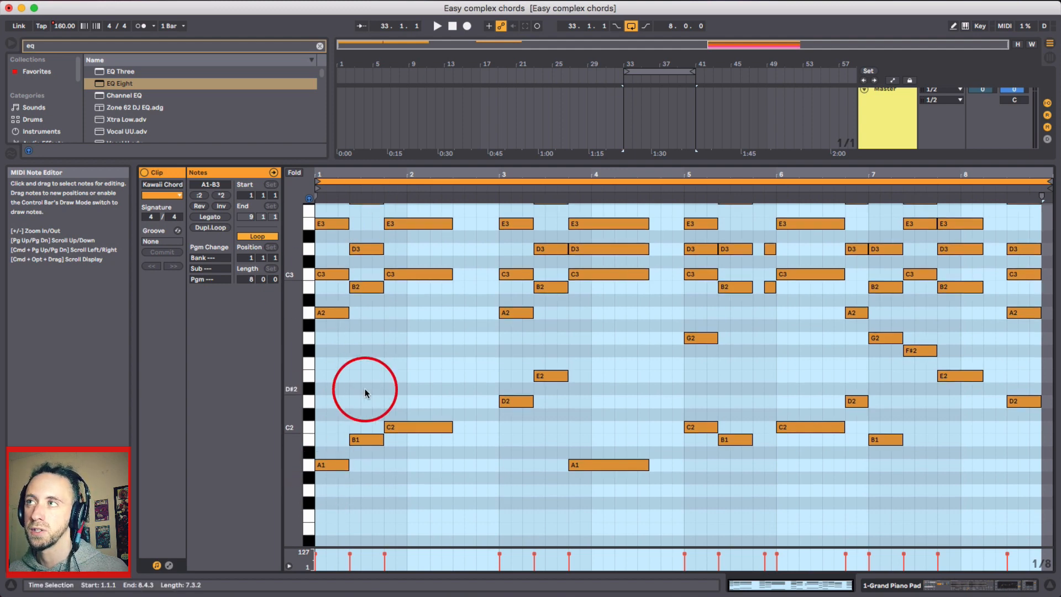
click(1048, 584)
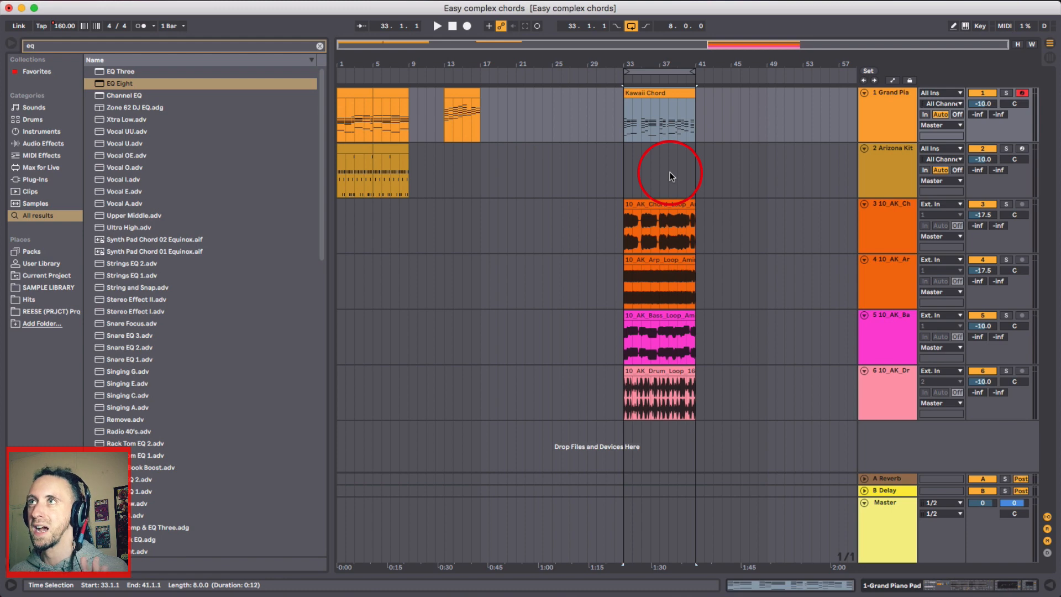
Step: Play back the looped Kawaii Chord section, follow the clip's notes in the piano roll, and stop playback
click(661, 97)
key(space)
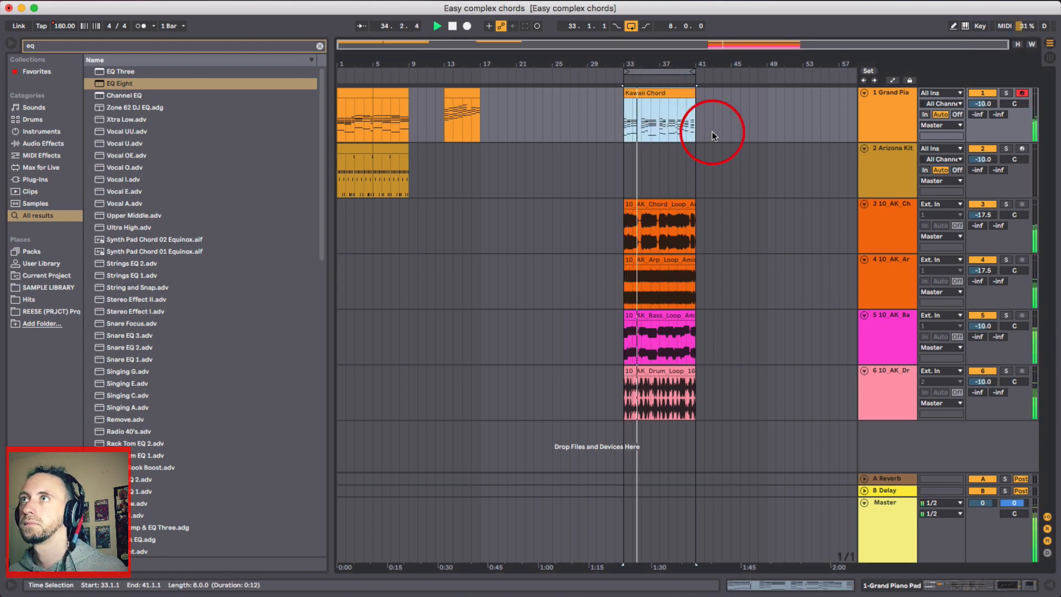
double_click(672, 93)
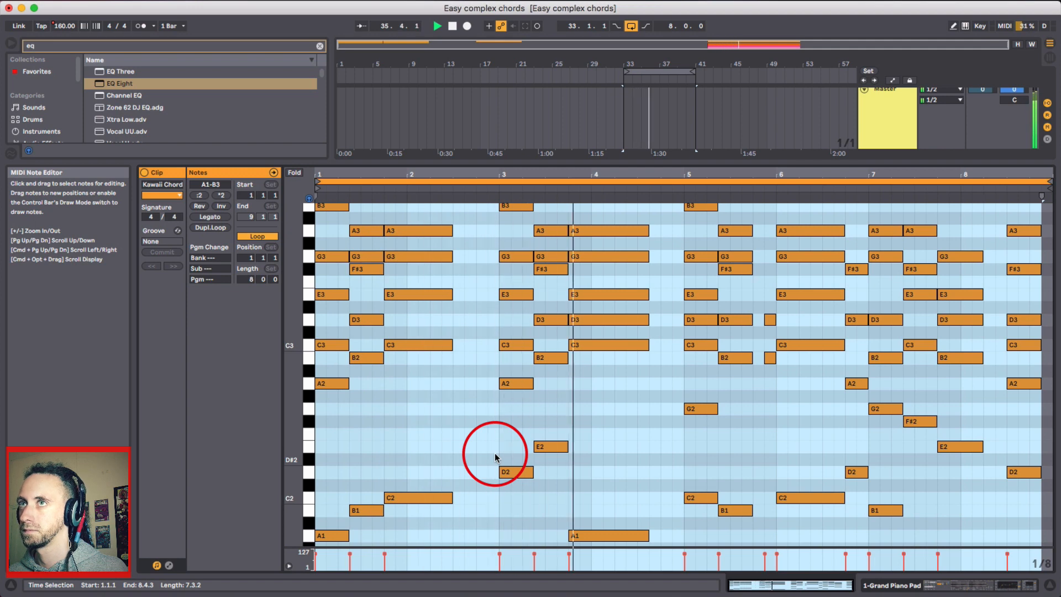
key(space)
Step: Audition the first Kawaii chord's A1 bass note and examine the chord notes above it
click(410, 423)
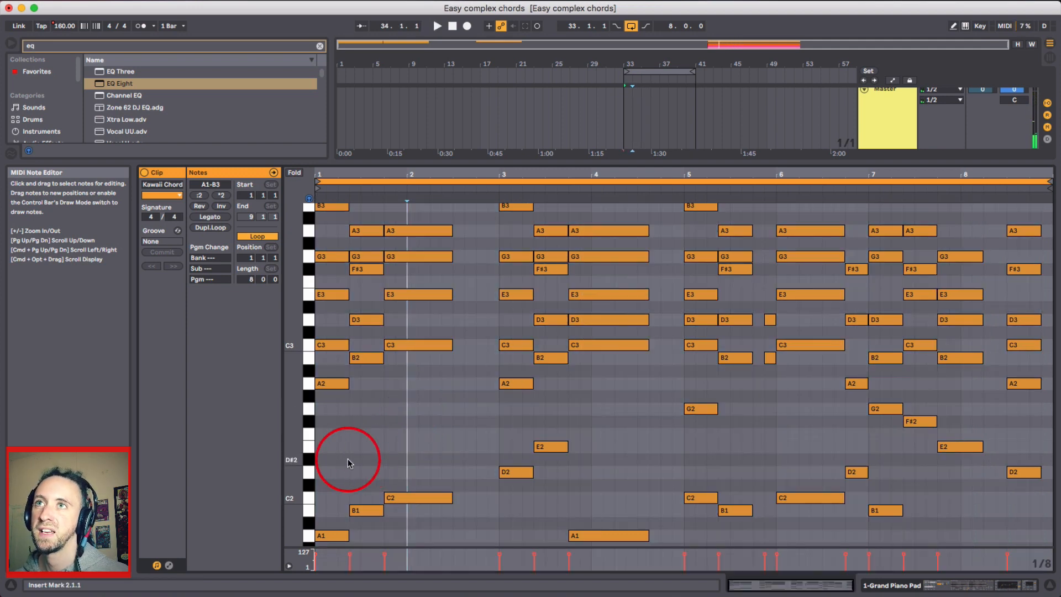
drag(328, 513, 335, 543)
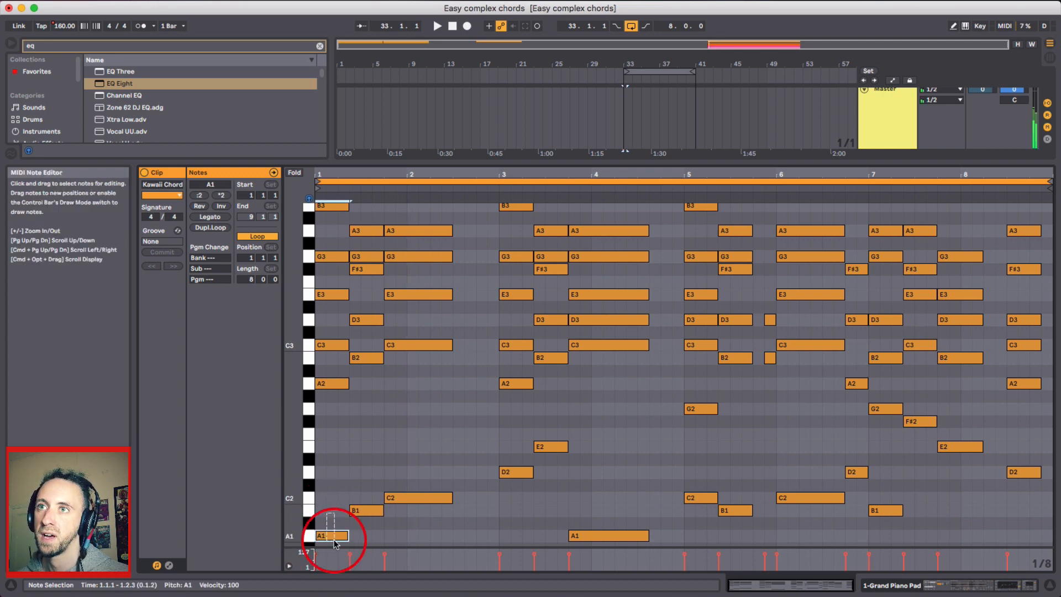
scroll(361, 486, up, 2)
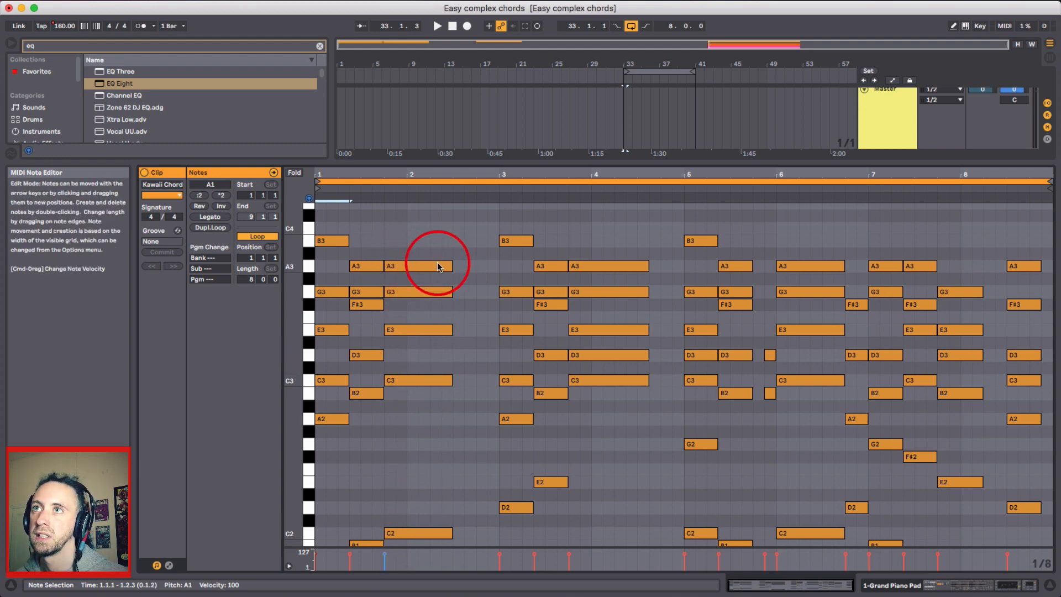
scroll(503, 471, down, 1)
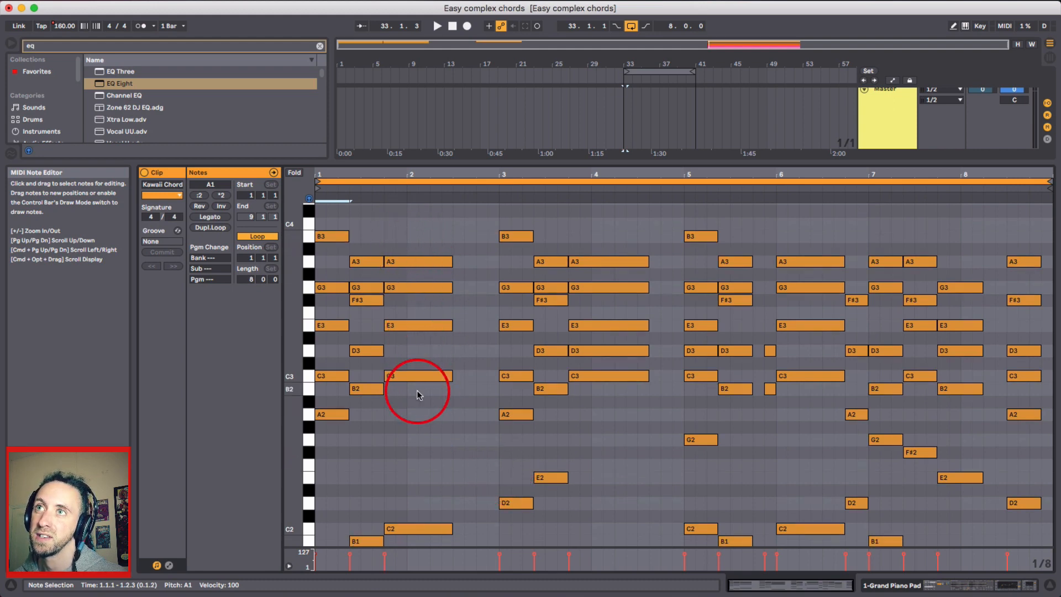
Step: Try the A3 of the chord at 1.4 an octave lower at A2, then return it to A3
click(403, 268)
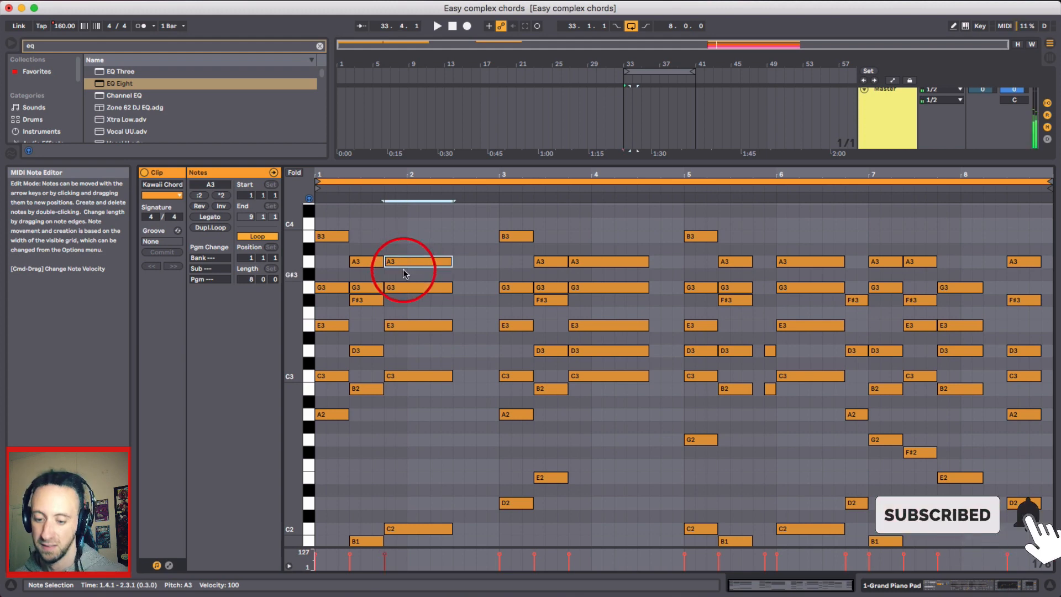
key(shift+Down)
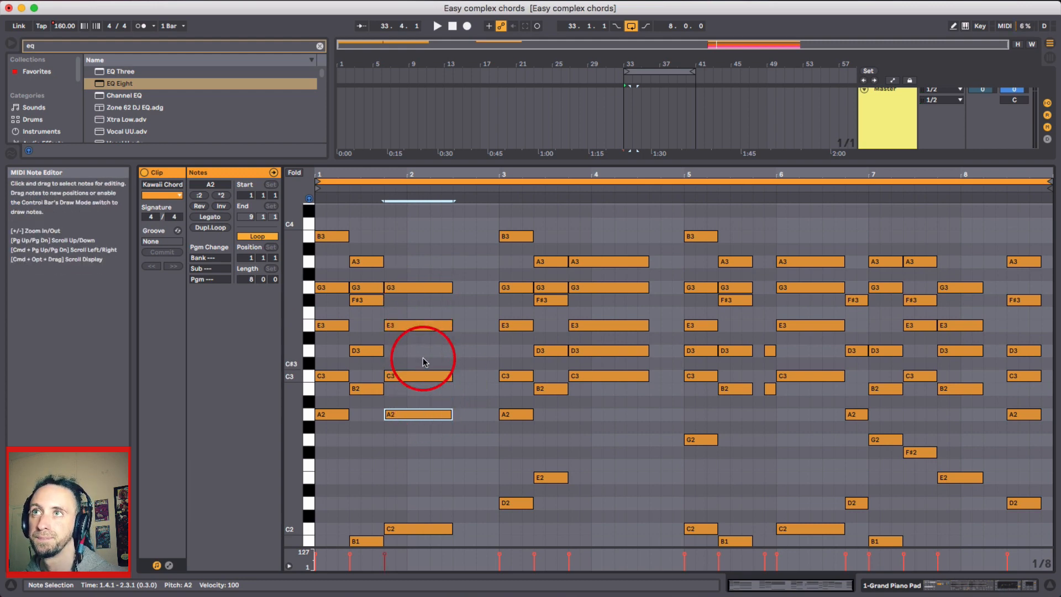
key(shift+Up)
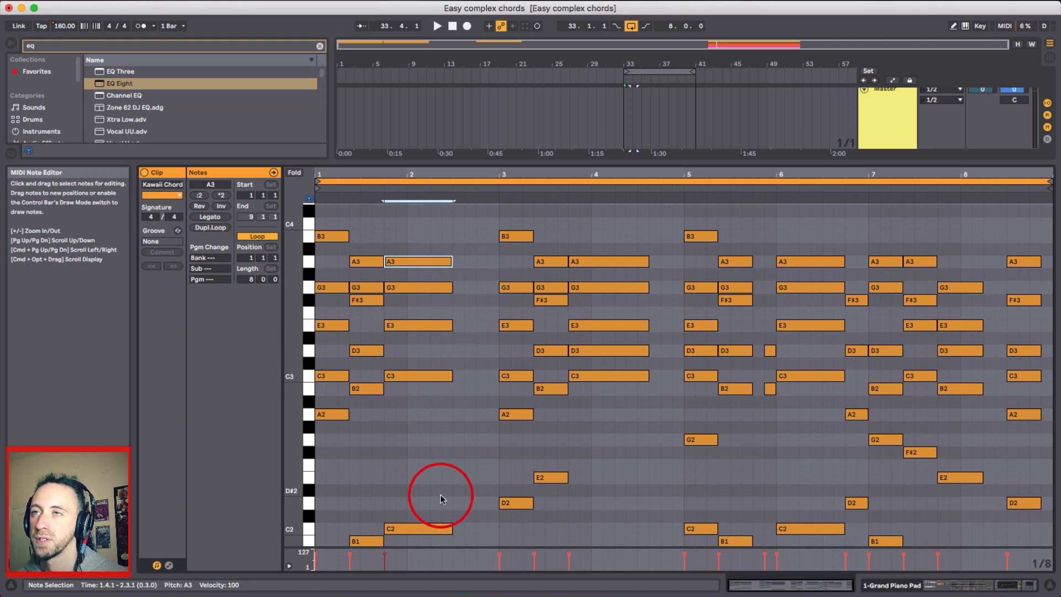
Step: Examine the chord over the C2 bass at 1.4 and the bar 3 chords over D2 and E2
scroll(431, 498, down, 2)
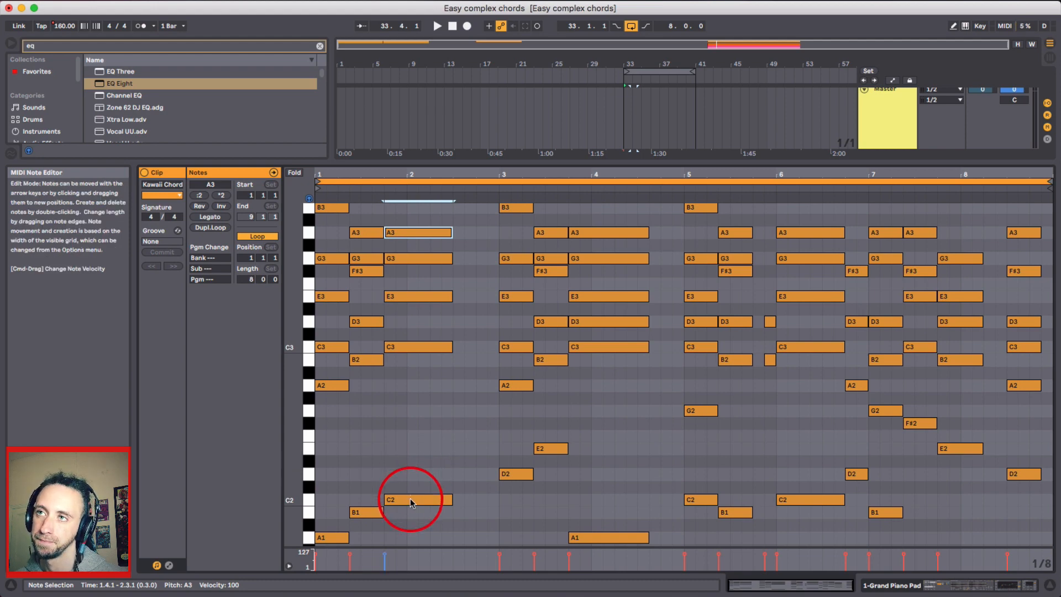
click(442, 439)
scroll(470, 464, up, 4)
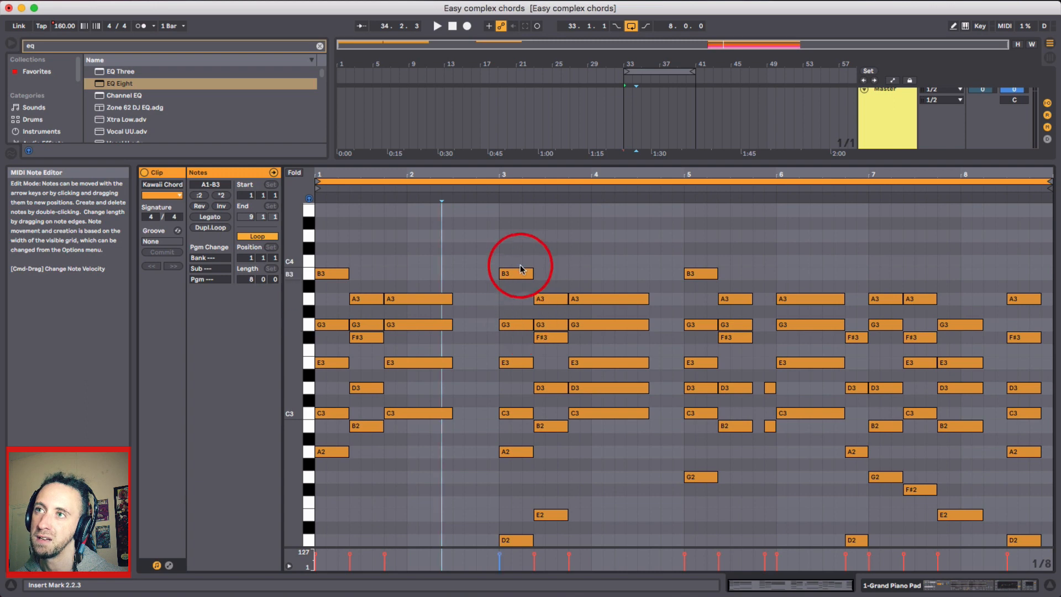
scroll(502, 415, down, 2)
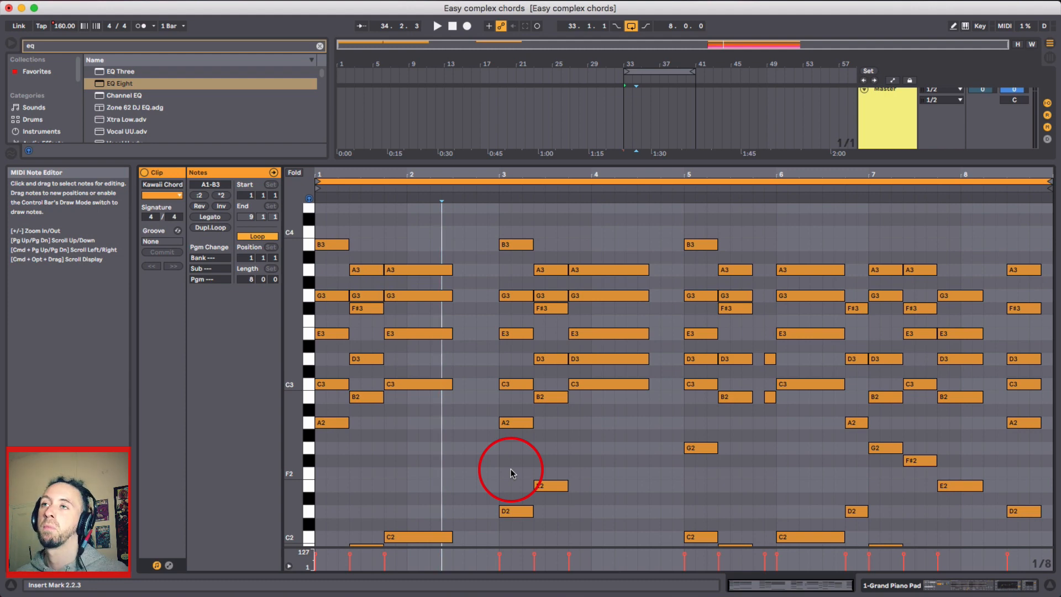
click(557, 488)
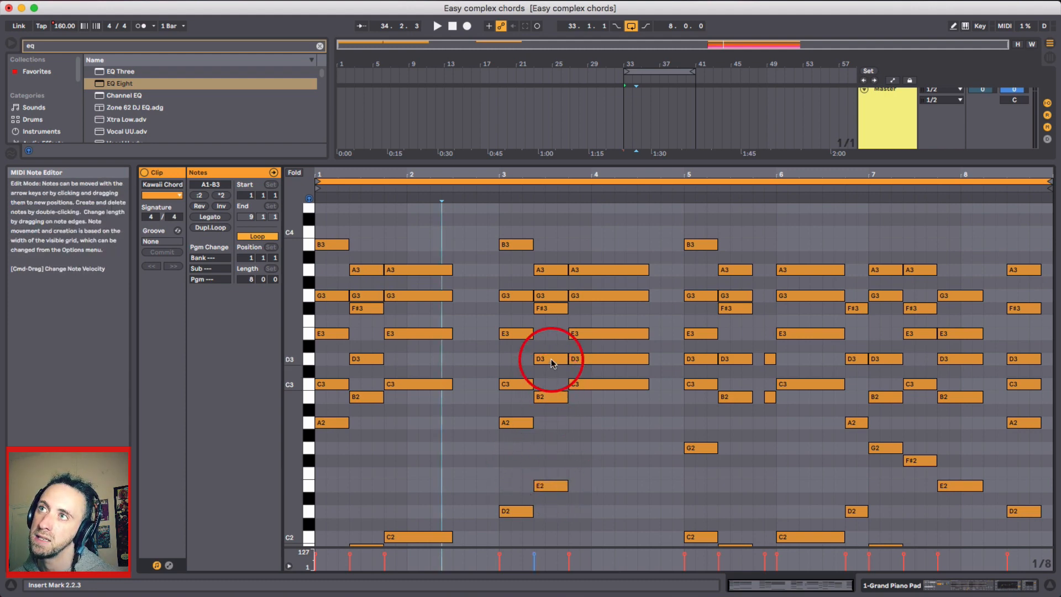
click(545, 260)
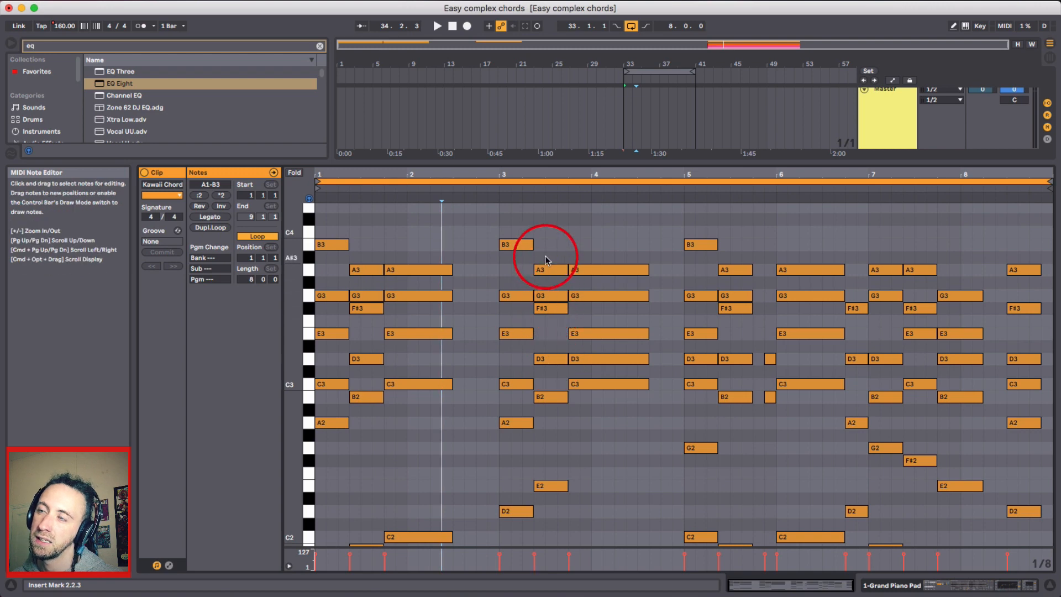
click(537, 400)
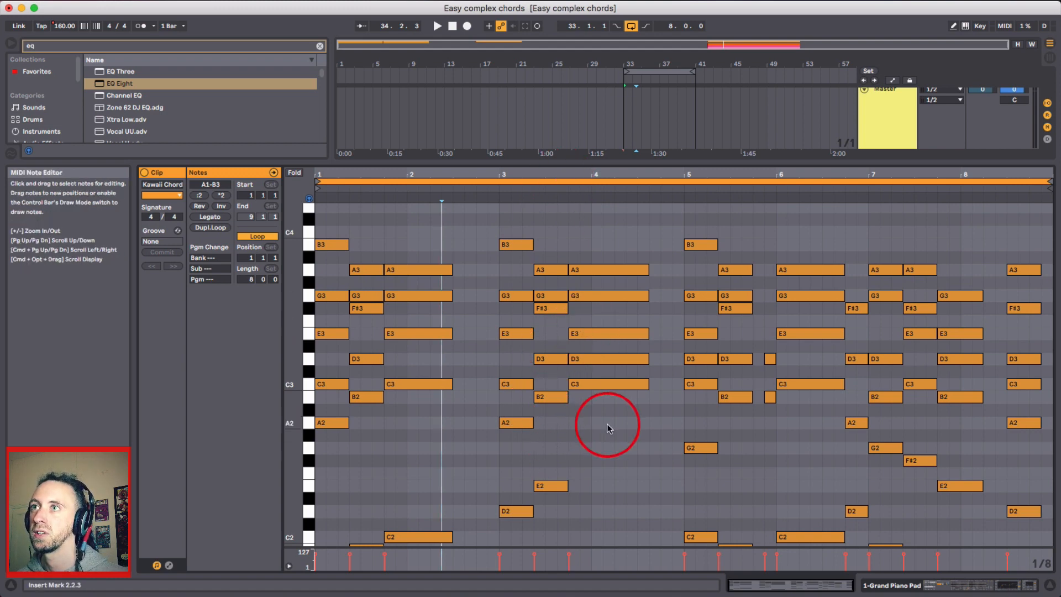
Step: Audition the A1 bass under the chord at 3.4 and play the progression from that chord
scroll(608, 431, down, 4)
click(611, 467)
scroll(610, 470, up, 3)
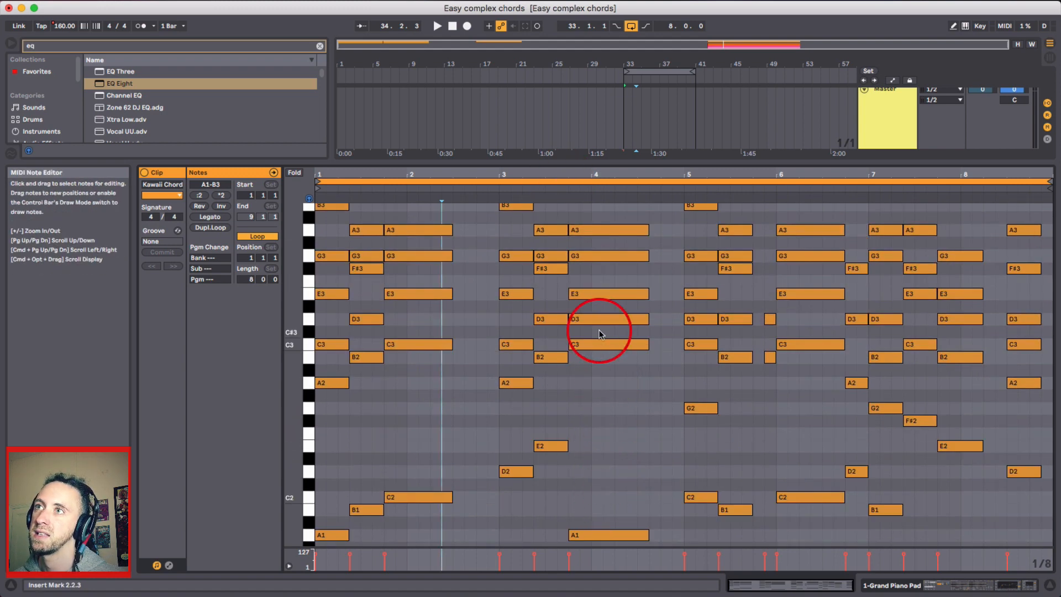
scroll(594, 276, up, 1)
scroll(591, 266, up, 4)
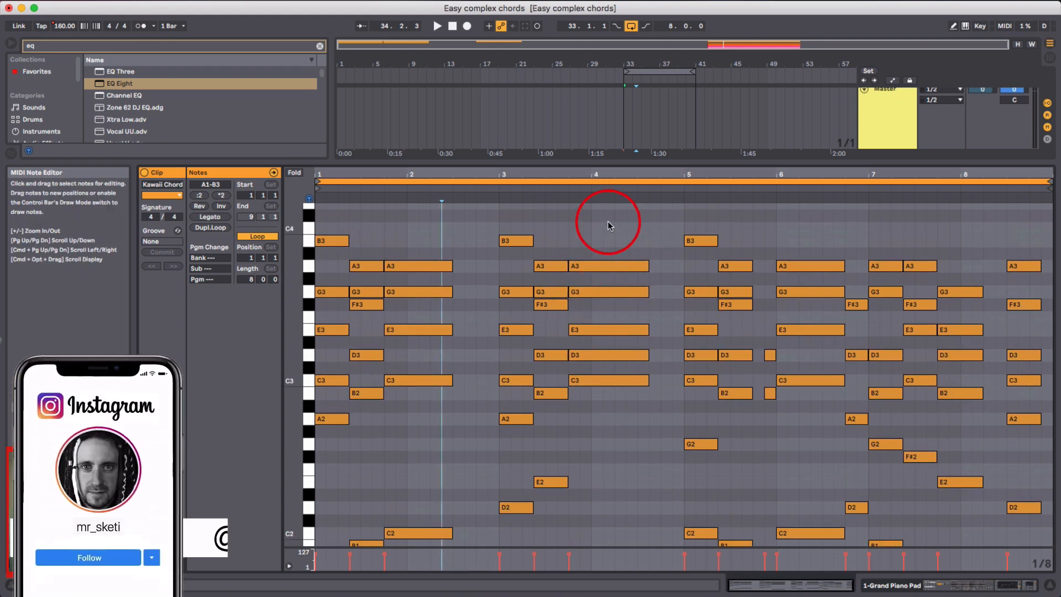
click(605, 411)
scroll(605, 414, down, 8)
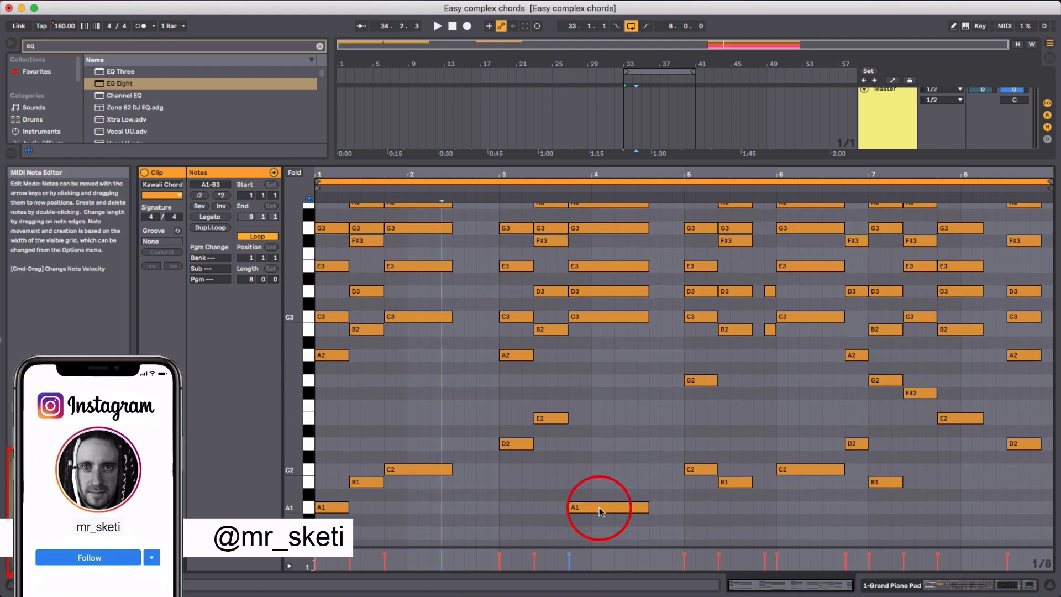
click(601, 507)
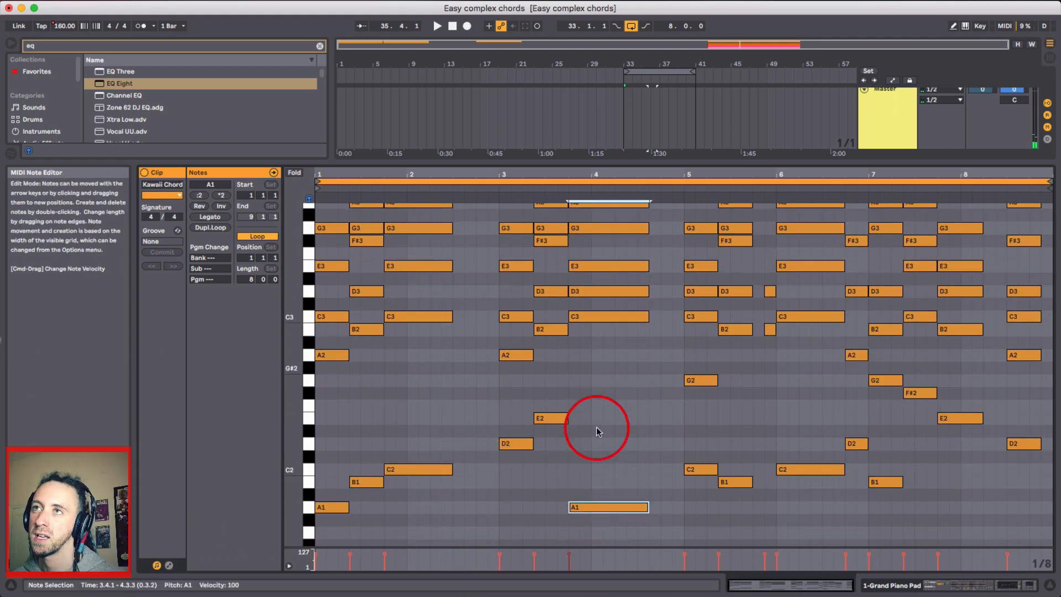
key(space)
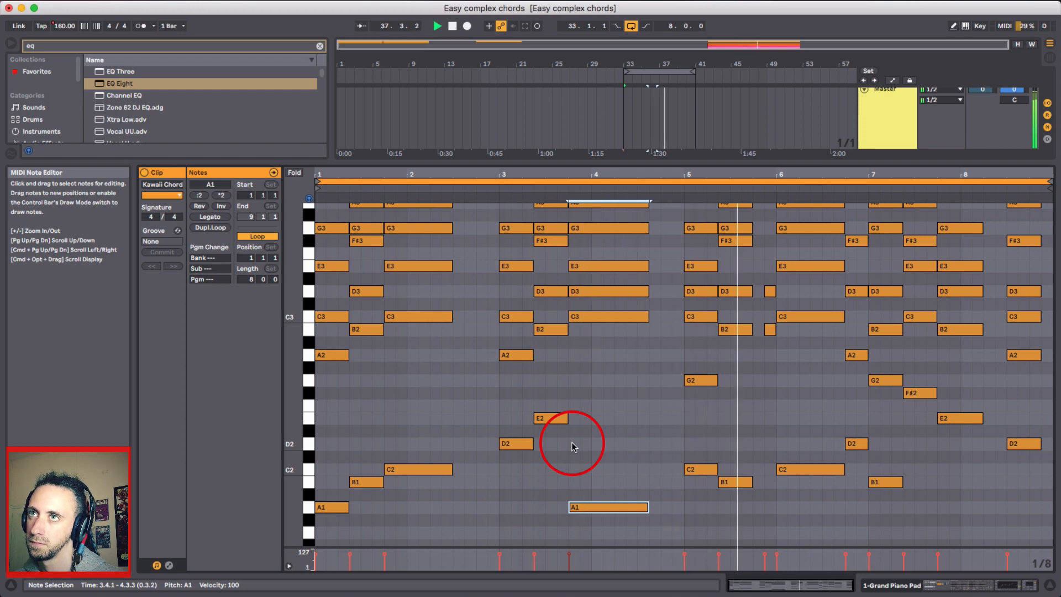
key(space)
Step: Audition the upper notes C3, D3, E3, G3 and A3 of the chord at 3.4 one by one
scroll(572, 442, up, 4)
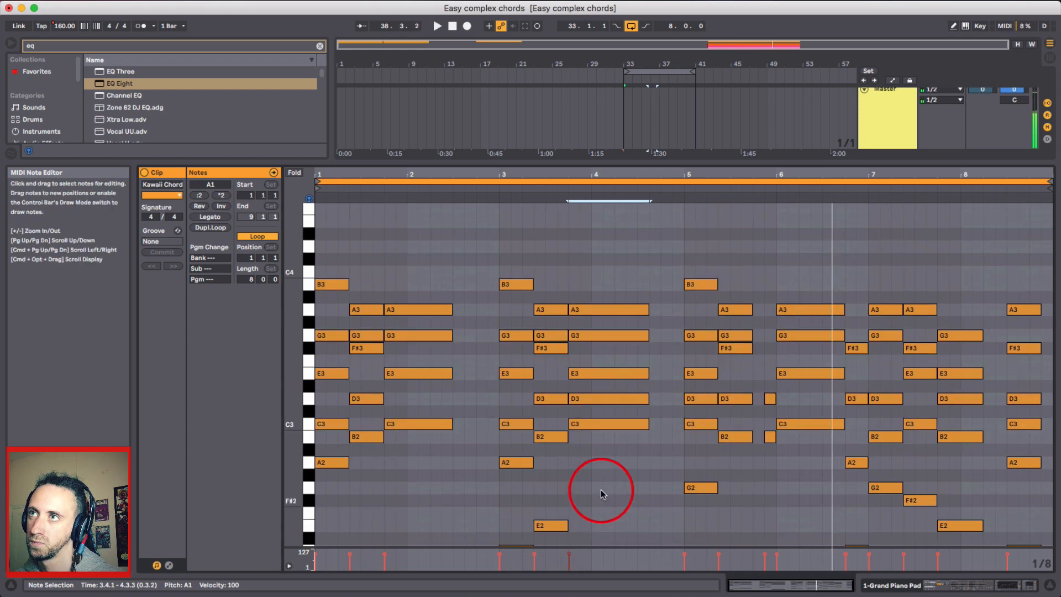
click(606, 434)
click(598, 399)
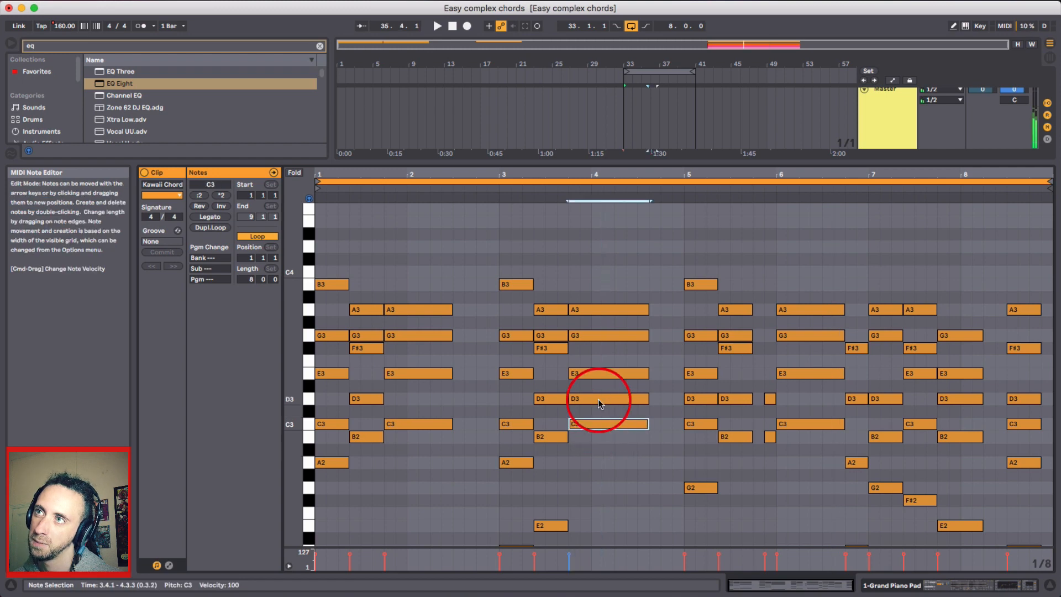
click(598, 373)
click(591, 336)
click(583, 308)
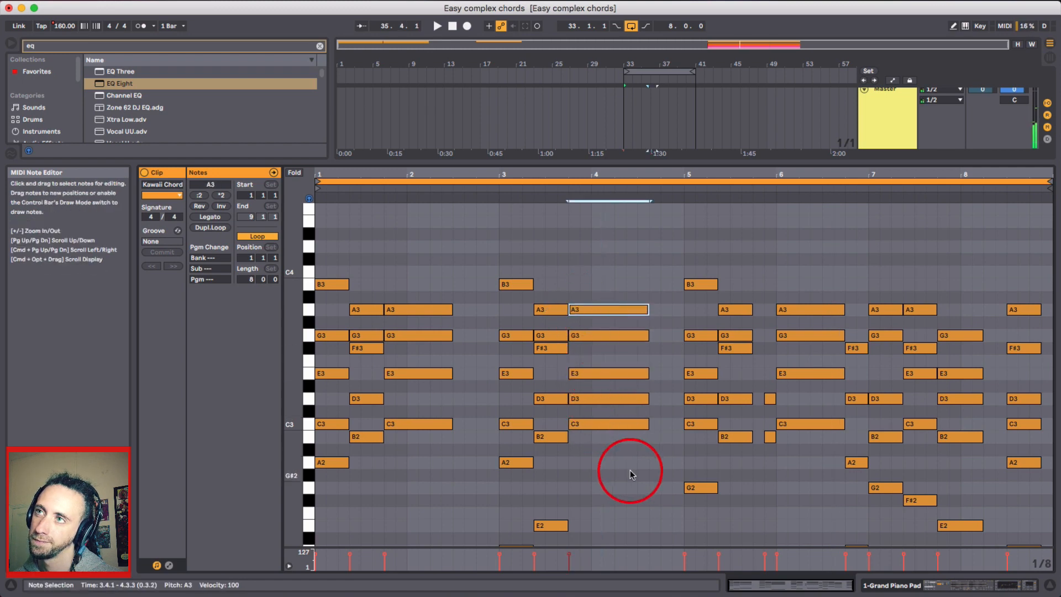
Step: Clear the note selection and select every F#3 note across the Kawaii Chord clip
scroll(624, 492, down, 3)
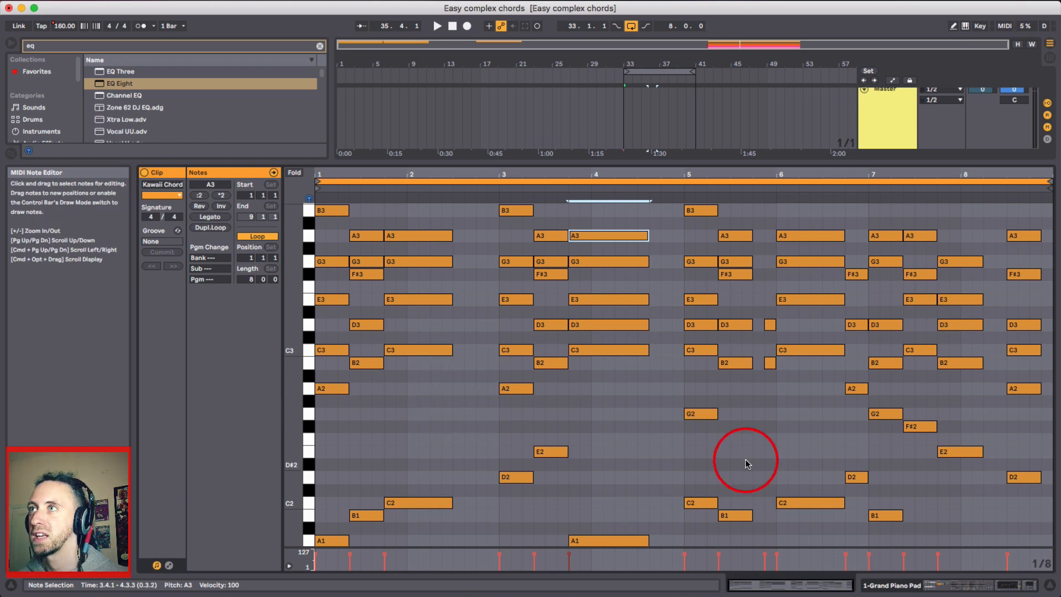
click(753, 437)
scroll(751, 440, up, 3)
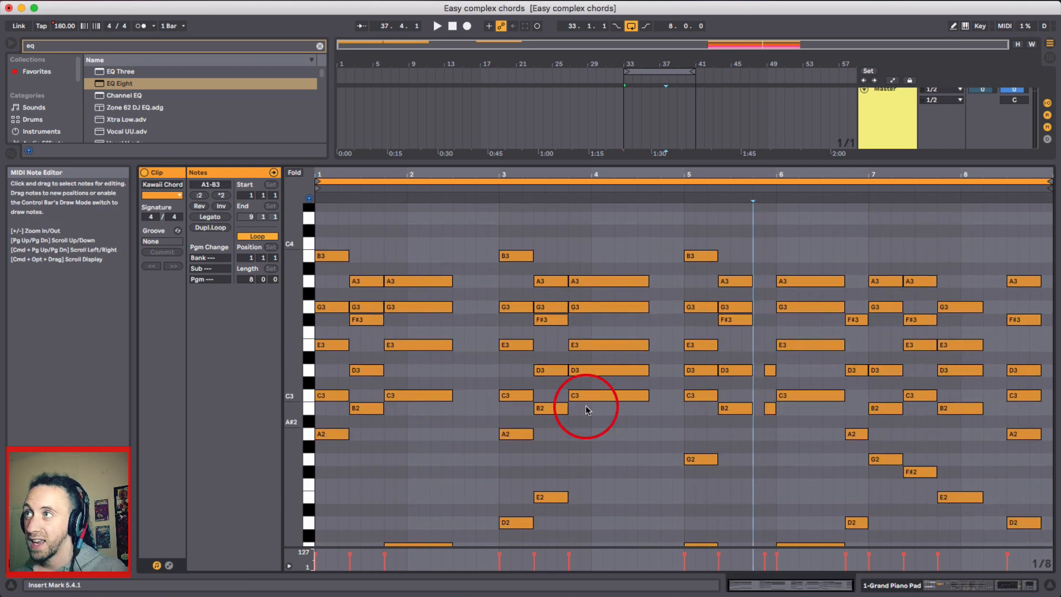
click(417, 323)
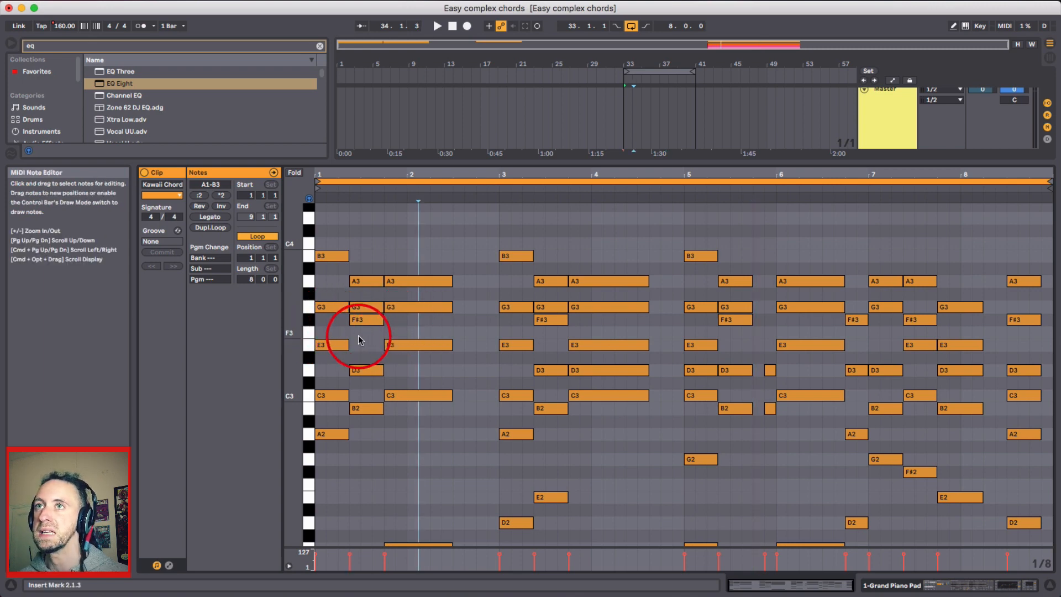
click(307, 324)
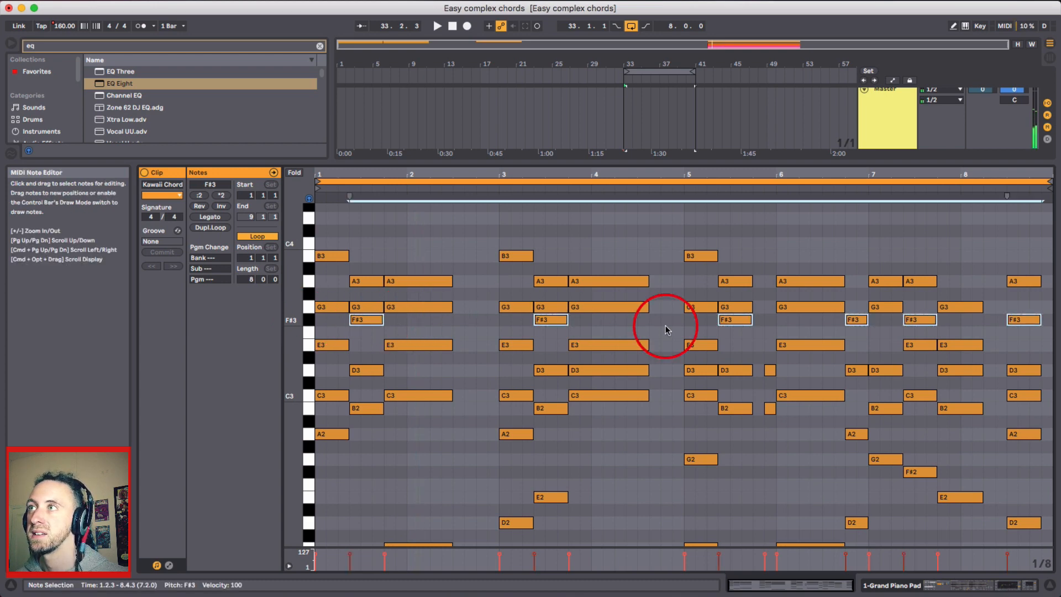